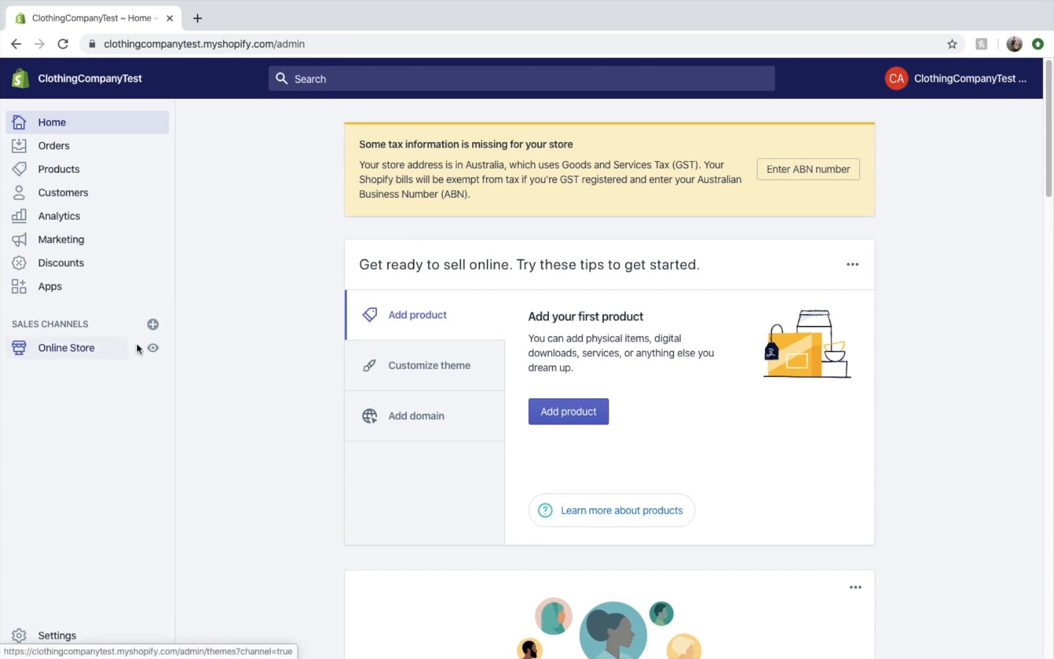
- Review the sales channels that can be added to the store, including the unavailable ones, and close the list without adding any
{"action": "left_click", "coordinate": [151, 327]}
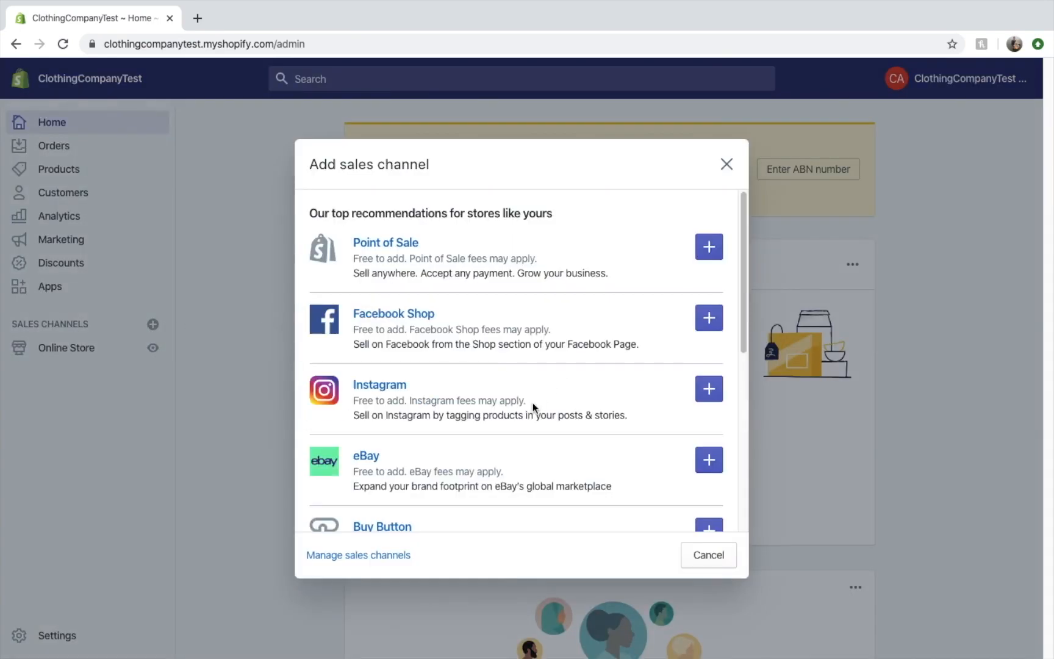
{"action": "scroll", "coordinate": [614, 357], "scroll_direction": "down", "scroll_amount": 3}
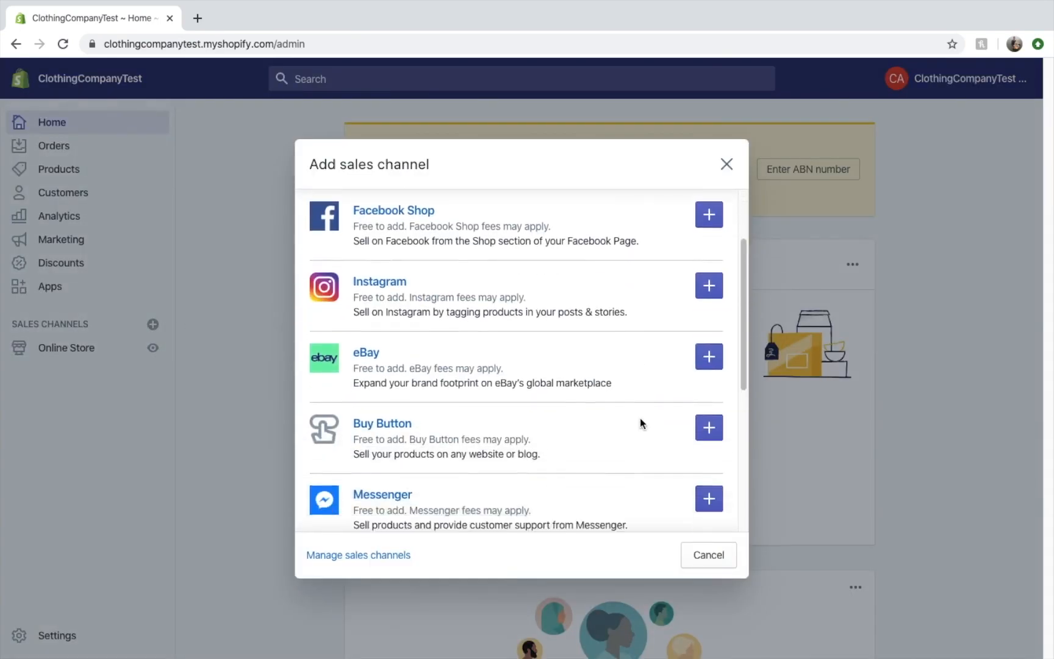
{"action": "scroll", "coordinate": [640, 421], "scroll_direction": "up", "scroll_amount": 2}
{"action": "scroll", "coordinate": [665, 360], "scroll_direction": "down", "scroll_amount": 5}
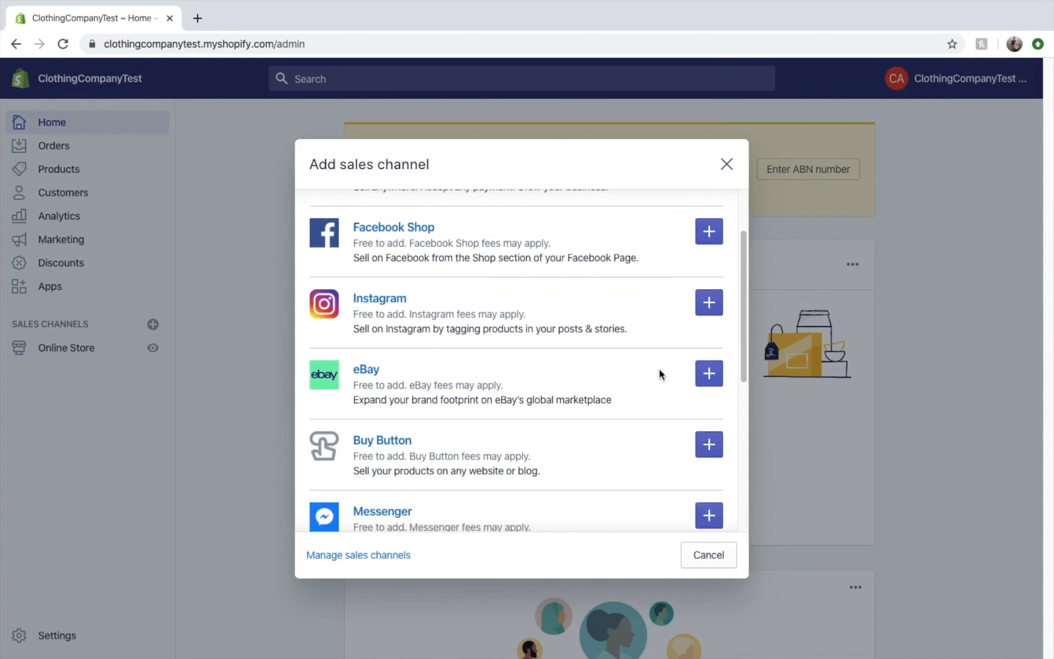
{"action": "scroll", "coordinate": [691, 385], "scroll_direction": "down", "scroll_amount": 2}
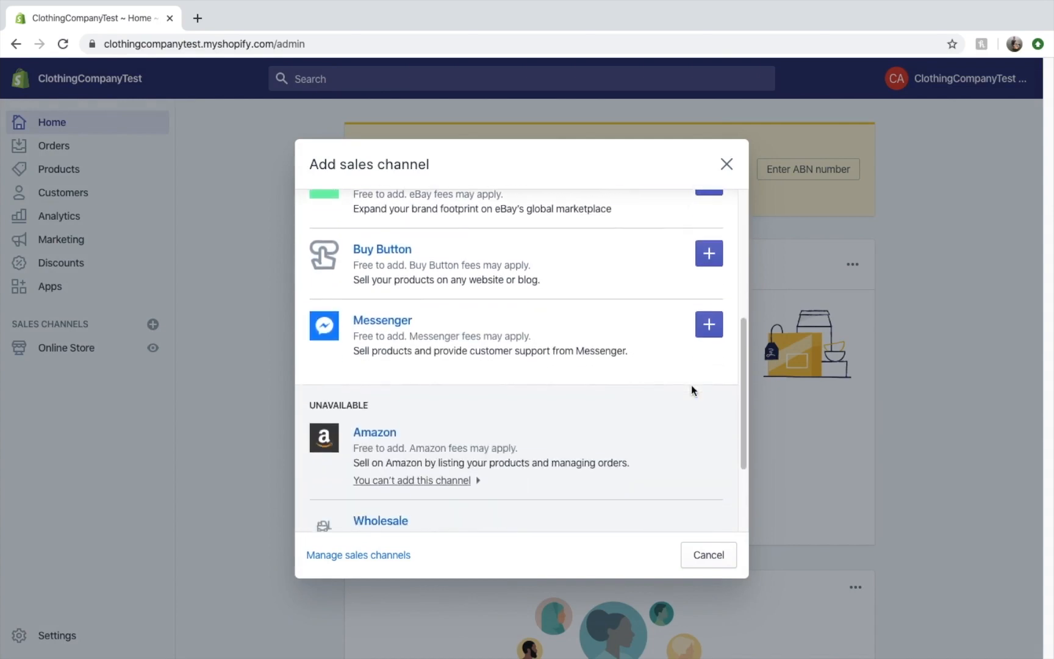
{"action": "scroll", "coordinate": [691, 384], "scroll_direction": "up", "scroll_amount": 5}
{"action": "scroll", "coordinate": [680, 408], "scroll_direction": "up", "scroll_amount": 1}
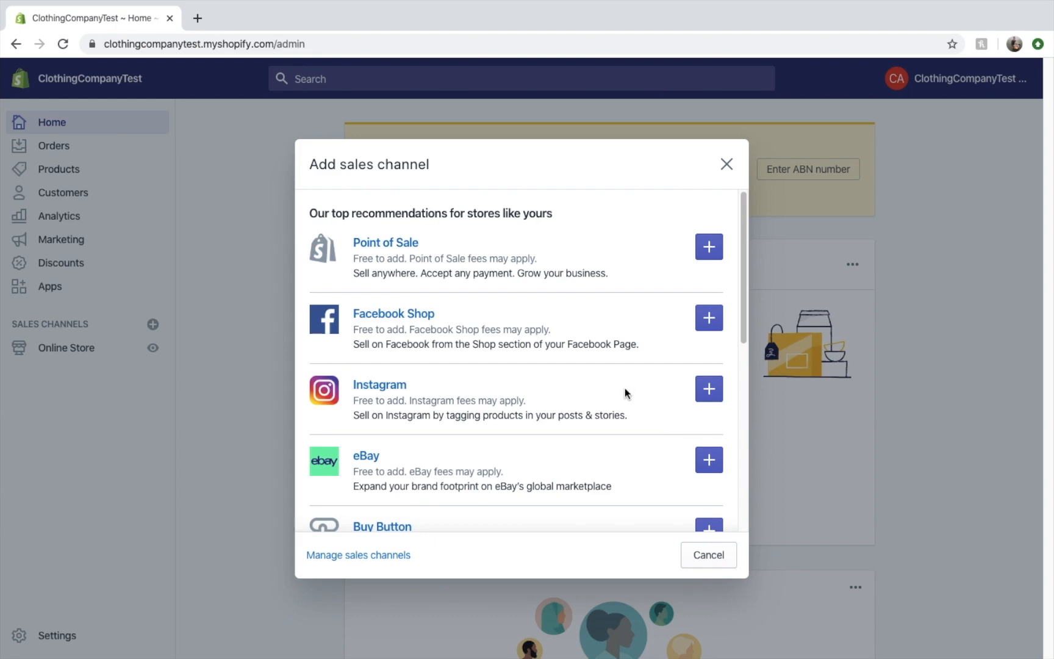
{"action": "scroll", "coordinate": [626, 386], "scroll_direction": "down", "scroll_amount": 3}
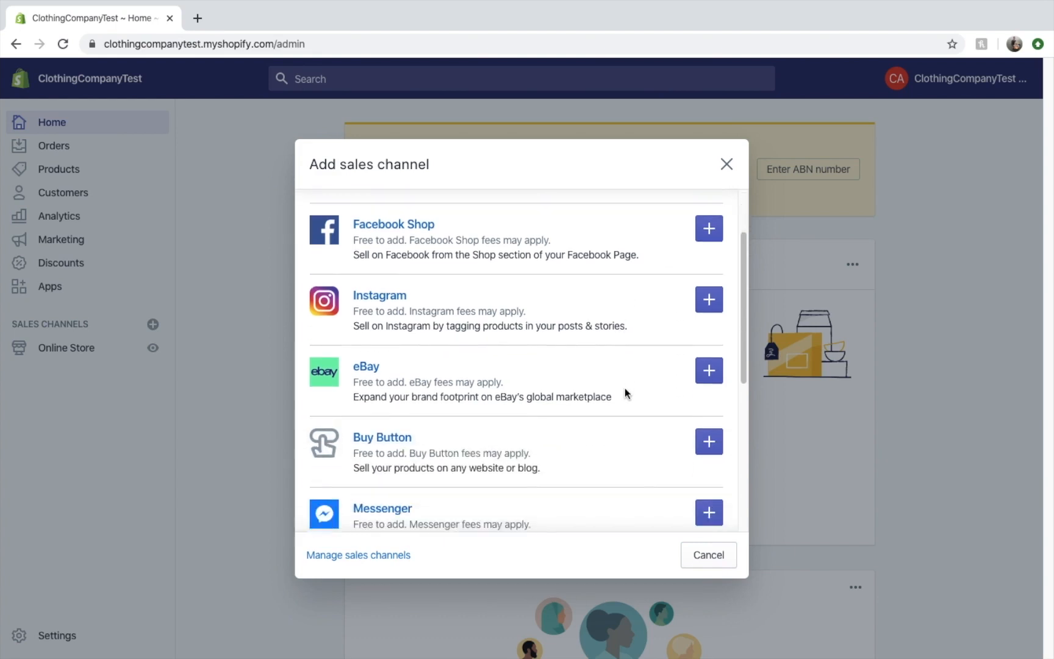
{"action": "left_click", "coordinate": [727, 163]}
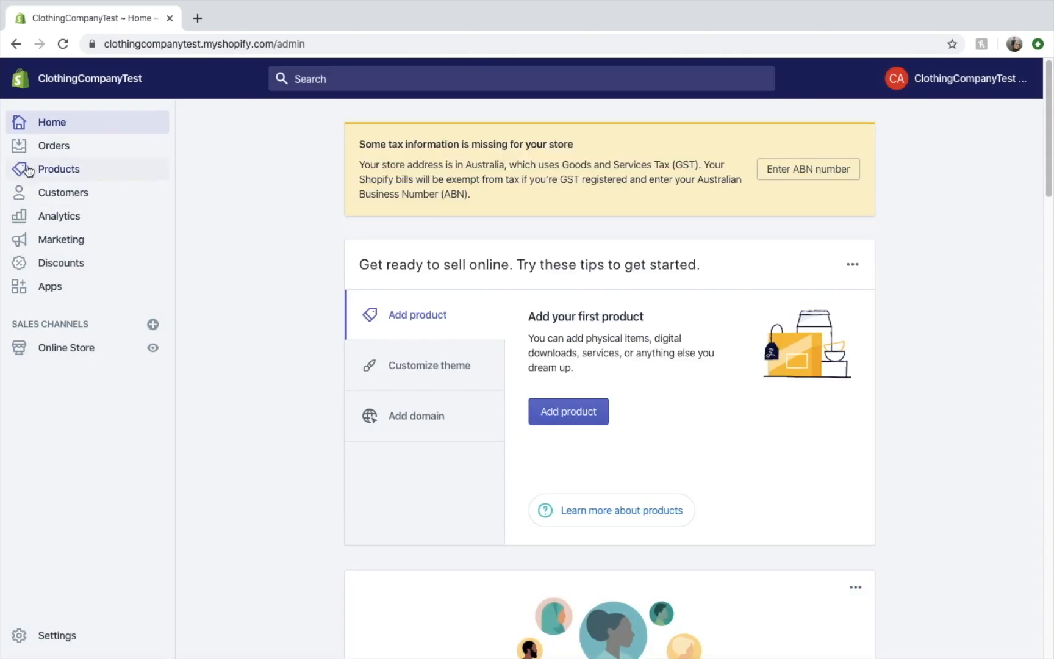
- Look through the store's product management pages, including Inventory, Collections and Gift cards
{"action": "left_click", "coordinate": [74, 169]}
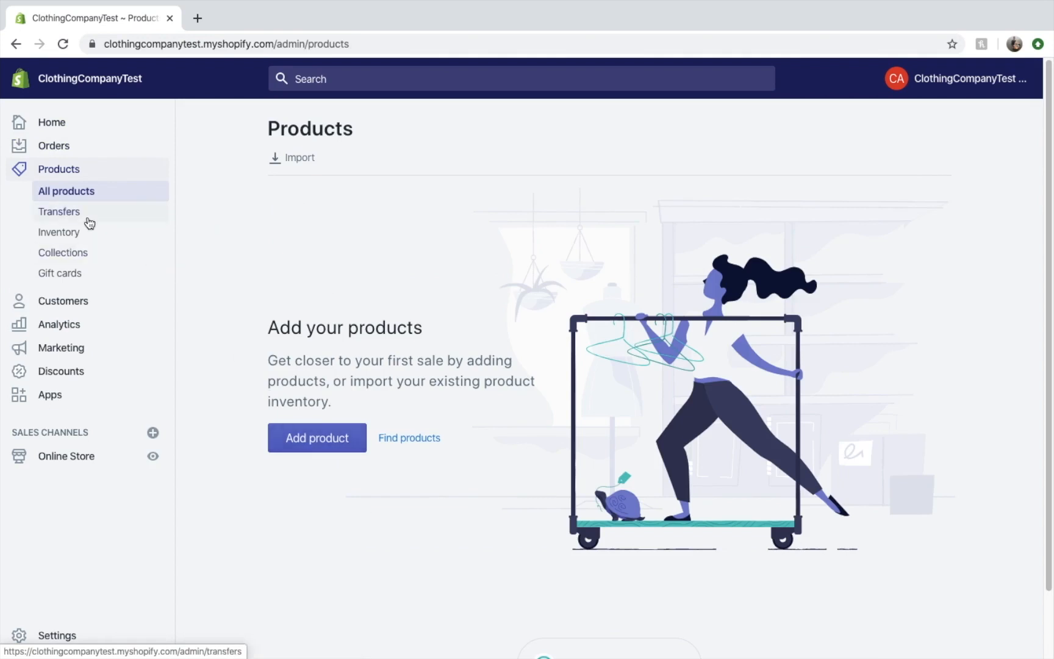
{"action": "left_click", "coordinate": [81, 239]}
{"action": "left_click", "coordinate": [80, 252]}
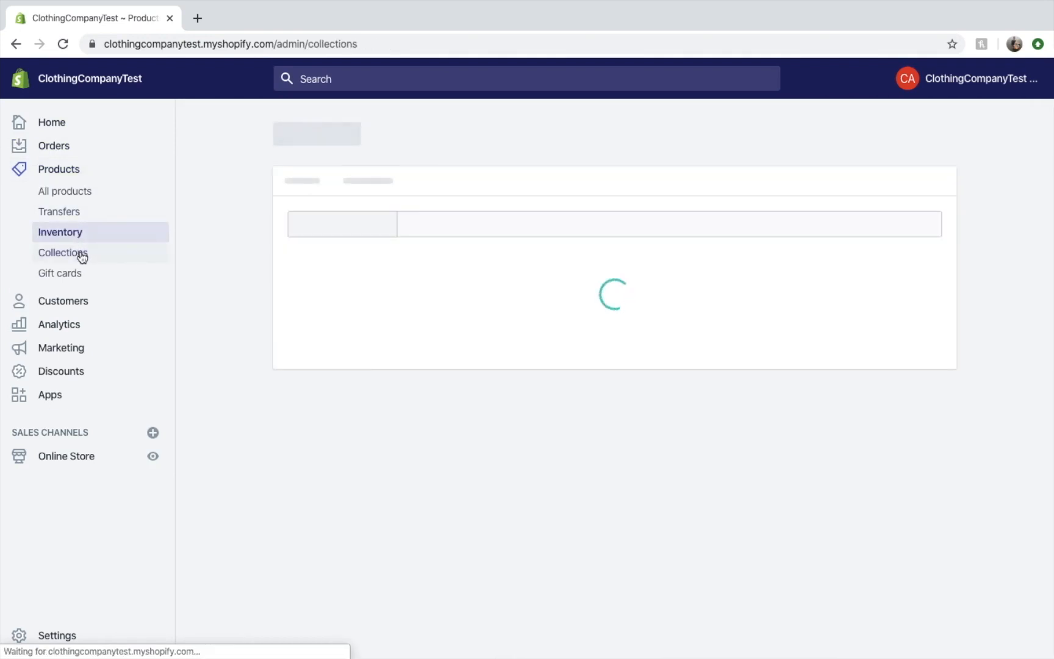
{"action": "left_click", "coordinate": [71, 272]}
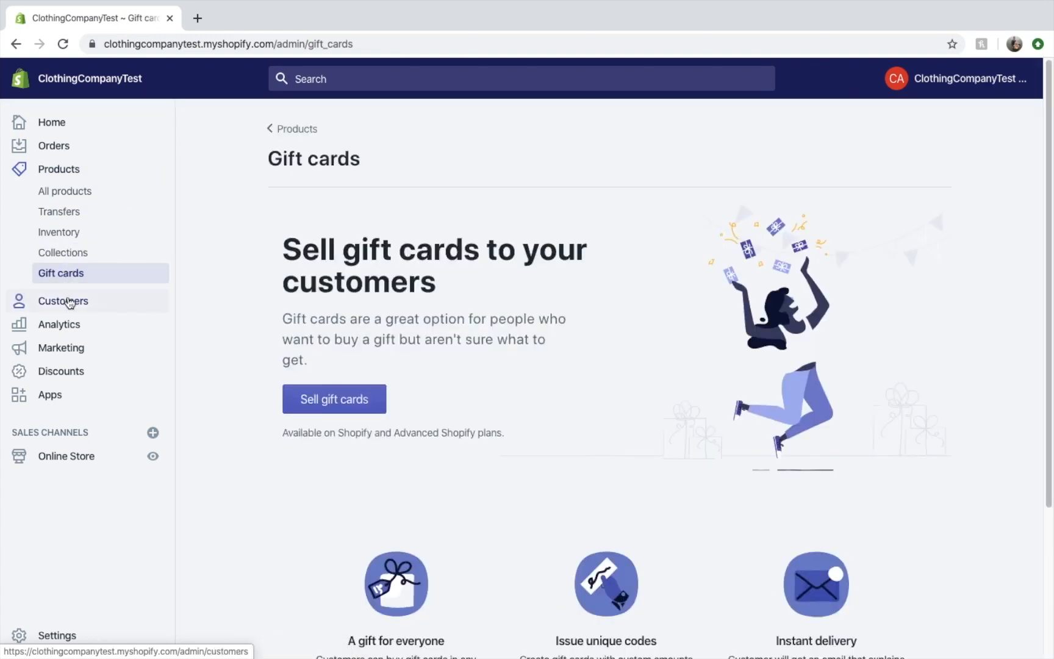
- View the Customers page and the analytics overview dashboard
{"action": "left_click", "coordinate": [70, 300]}
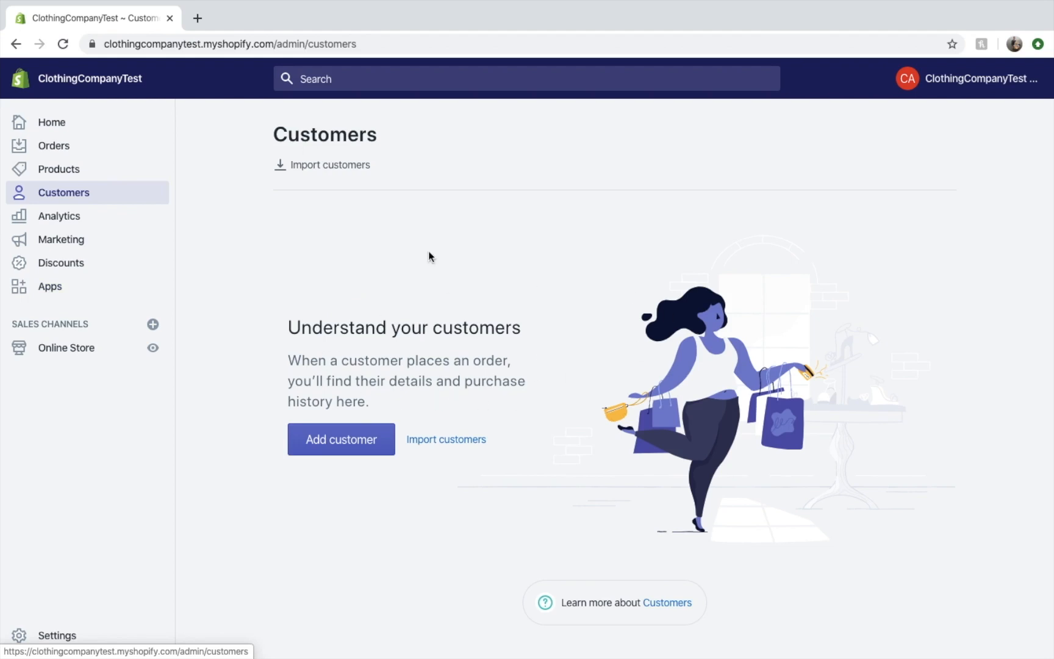
{"action": "left_click", "coordinate": [109, 222]}
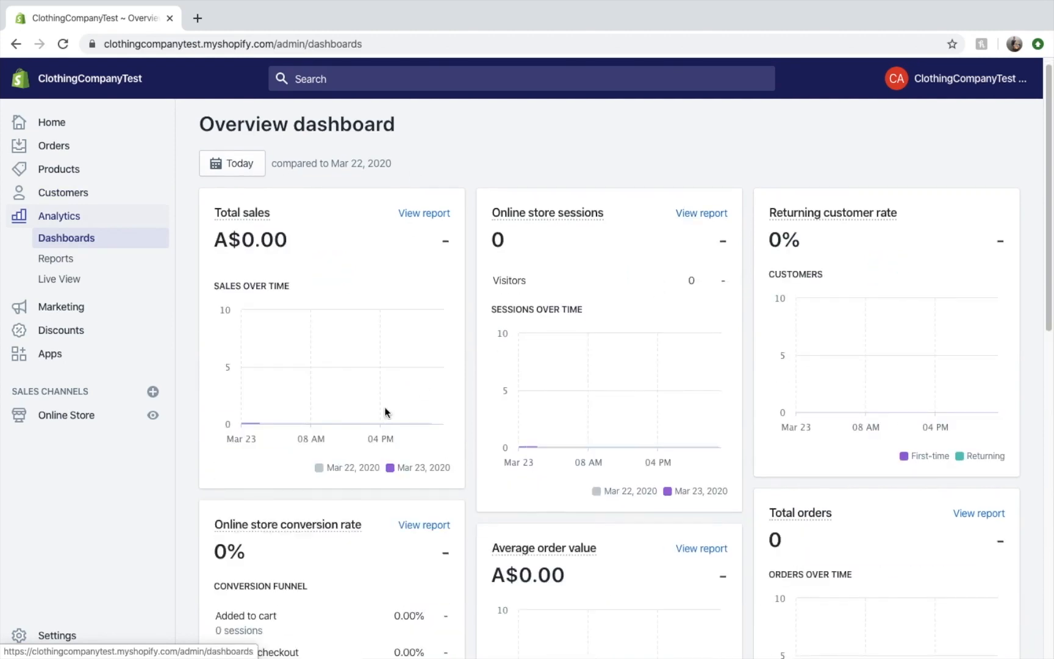
{"action": "scroll", "coordinate": [472, 217], "scroll_direction": "down", "scroll_amount": 1}
- Examine the marketing overview with its Facebook and Google options, and view the Discounts page
{"action": "left_click", "coordinate": [47, 308]}
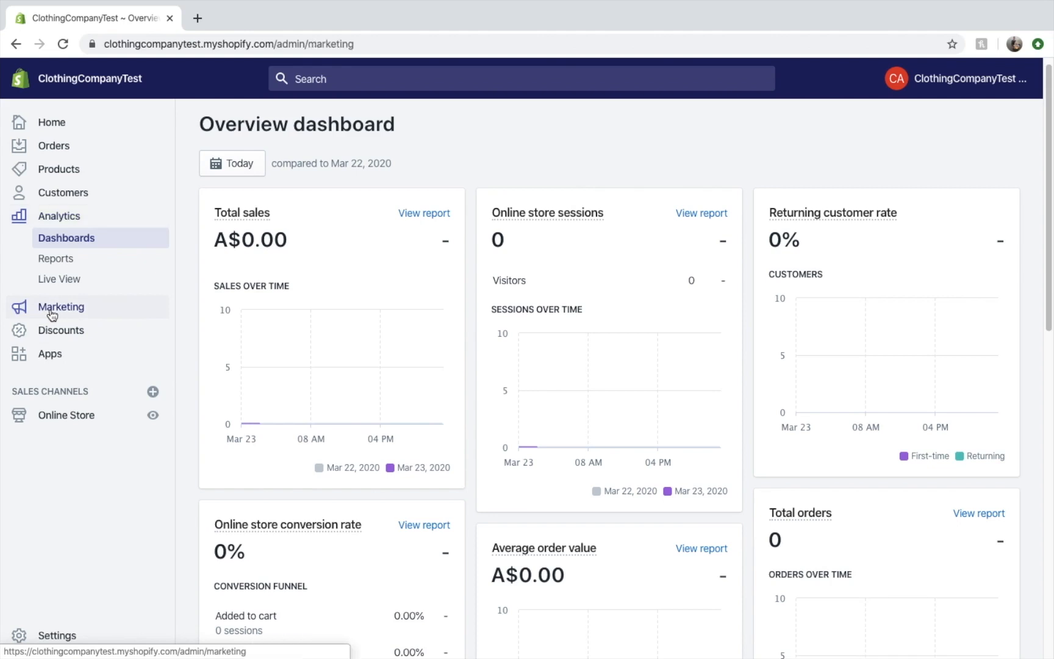
{"action": "scroll", "coordinate": [528, 295], "scroll_direction": "down", "scroll_amount": 5}
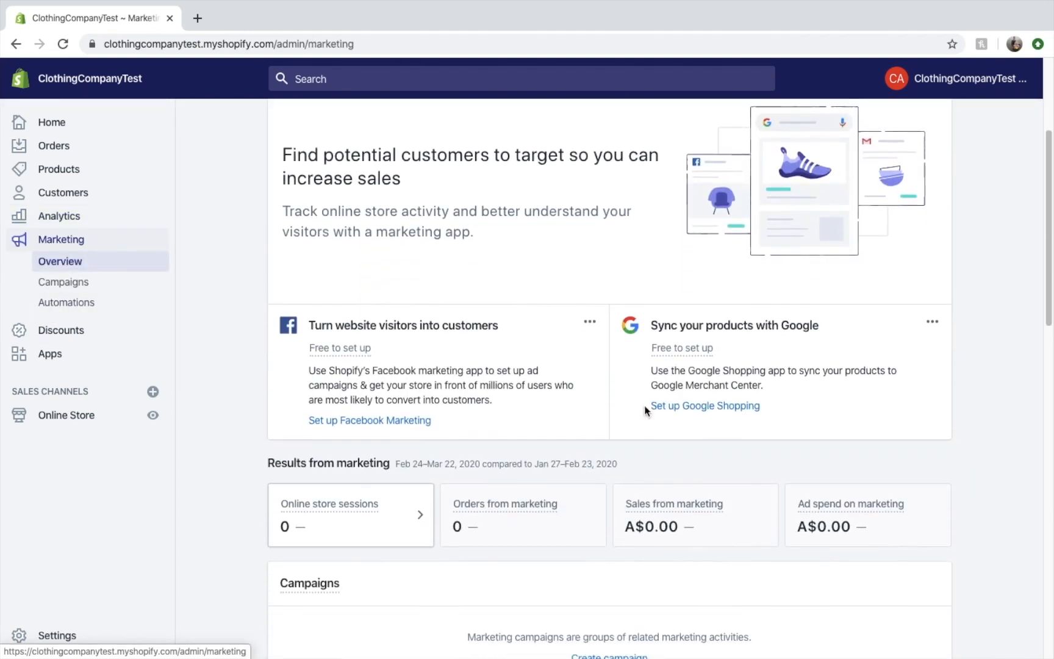
{"action": "scroll", "coordinate": [878, 408], "scroll_direction": "down", "scroll_amount": 1}
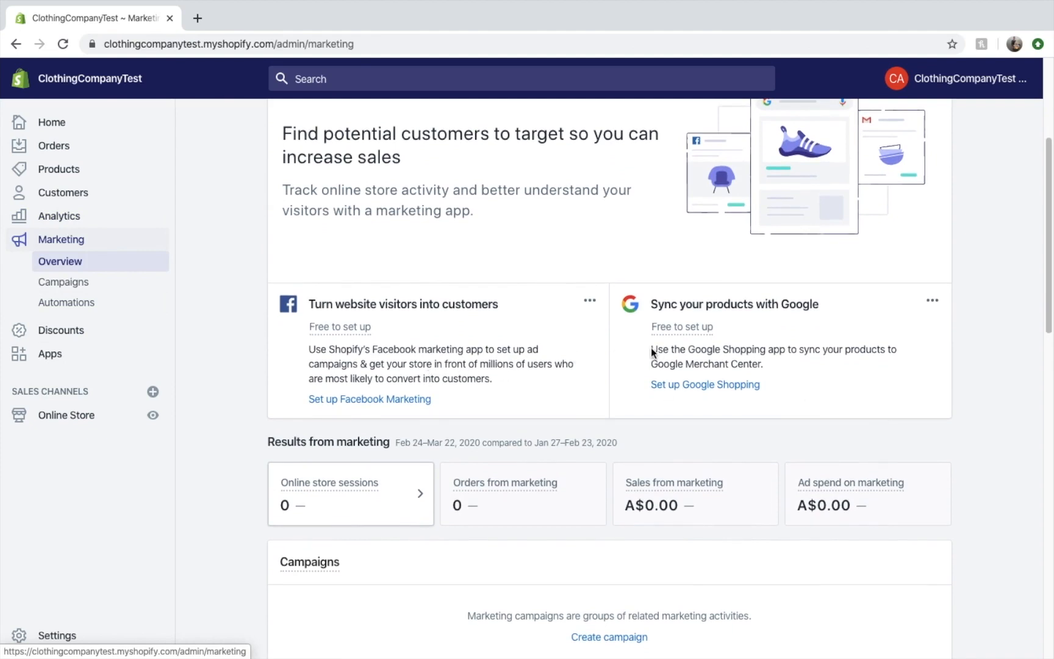
{"action": "scroll", "coordinate": [613, 332], "scroll_direction": "down", "scroll_amount": 2}
{"action": "scroll", "coordinate": [612, 332], "scroll_direction": "up", "scroll_amount": 1}
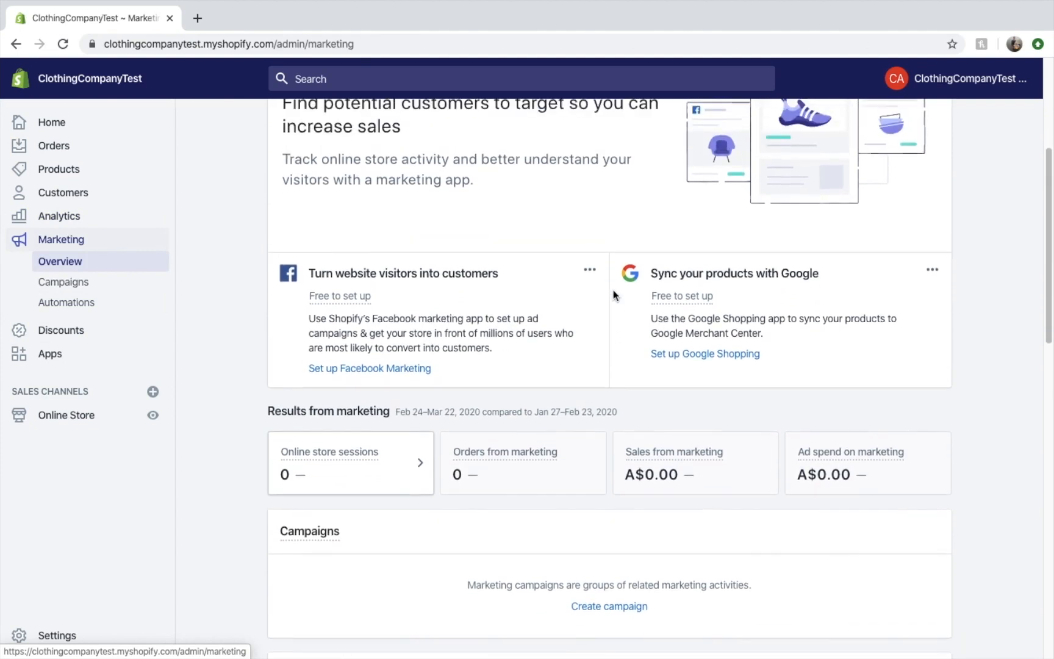
{"action": "left_click", "coordinate": [95, 331]}
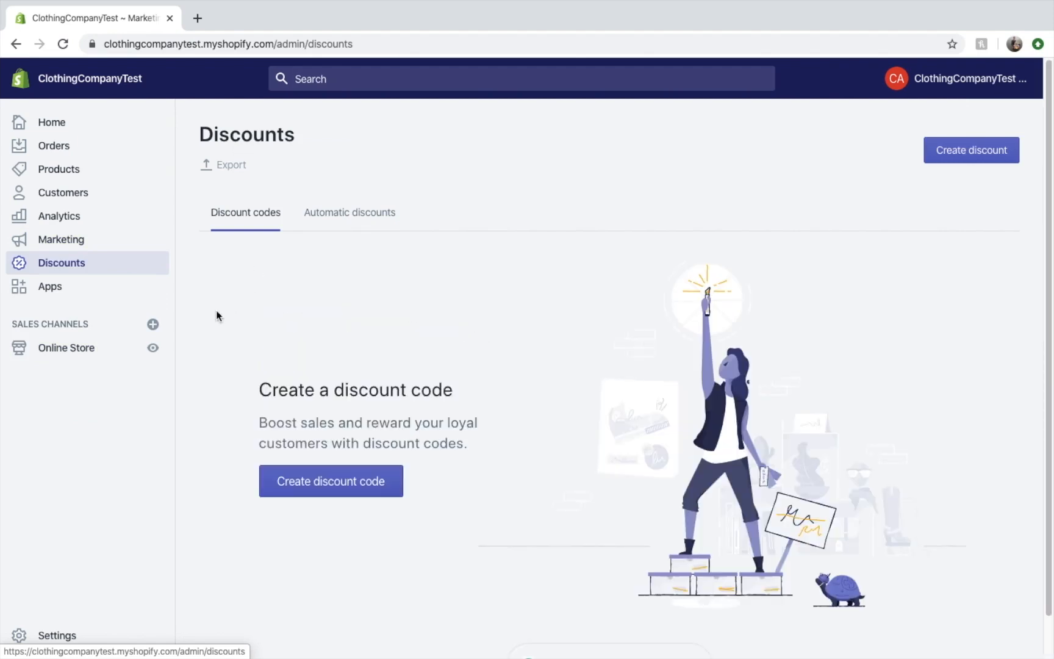
- Open the online store's theme management and browse Shopify's collection of free themes
{"action": "left_click", "coordinate": [78, 356]}
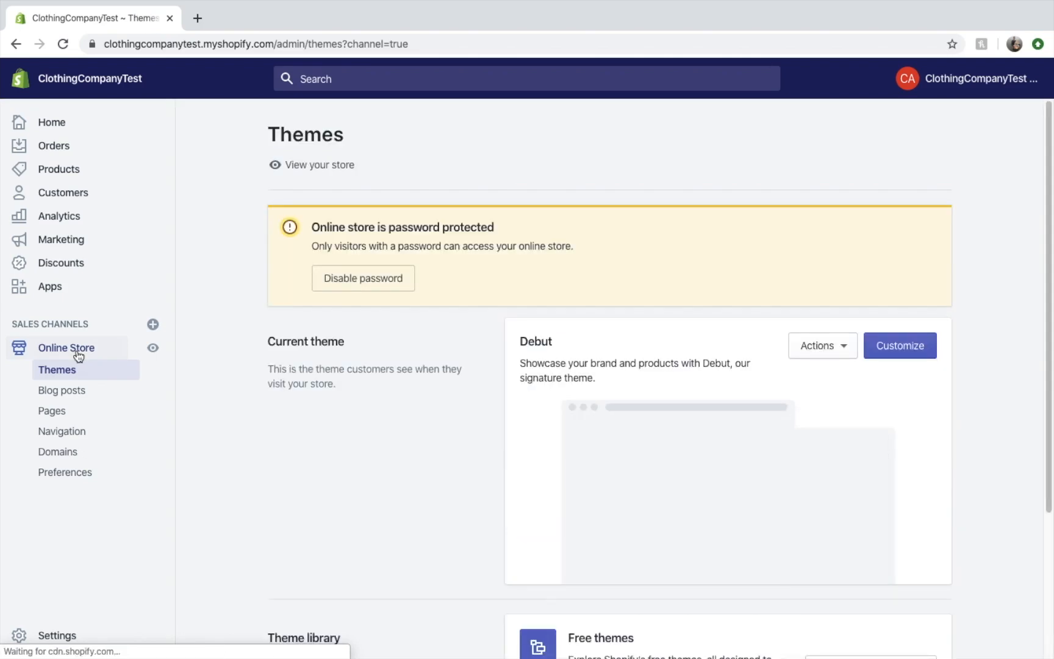
{"action": "scroll", "coordinate": [529, 423], "scroll_direction": "down", "scroll_amount": 1}
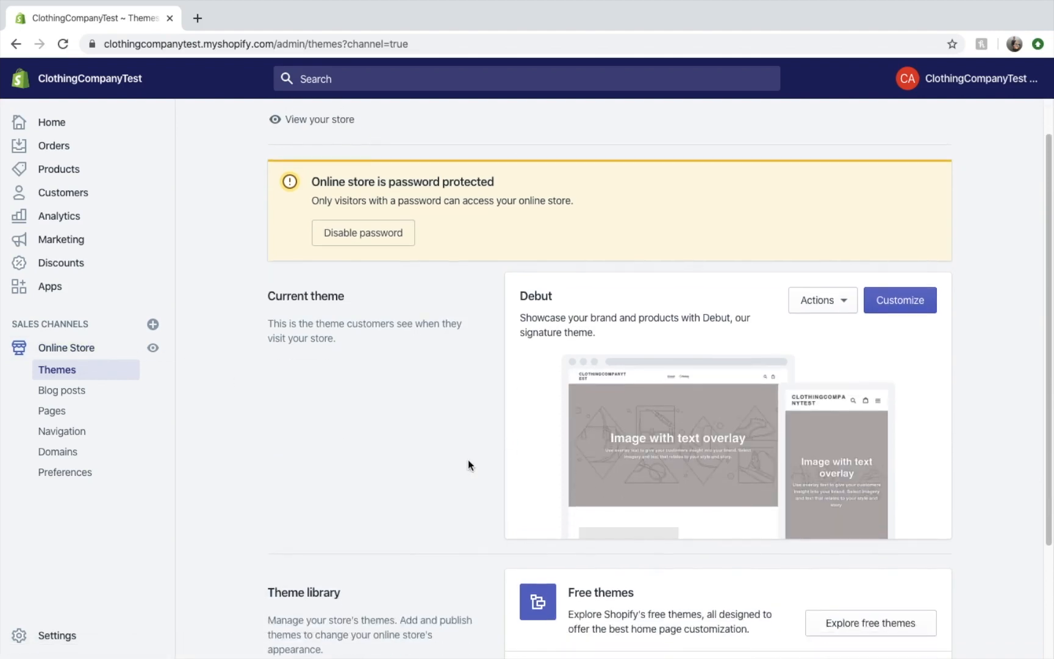
{"action": "scroll", "coordinate": [471, 440], "scroll_direction": "down", "scroll_amount": 3}
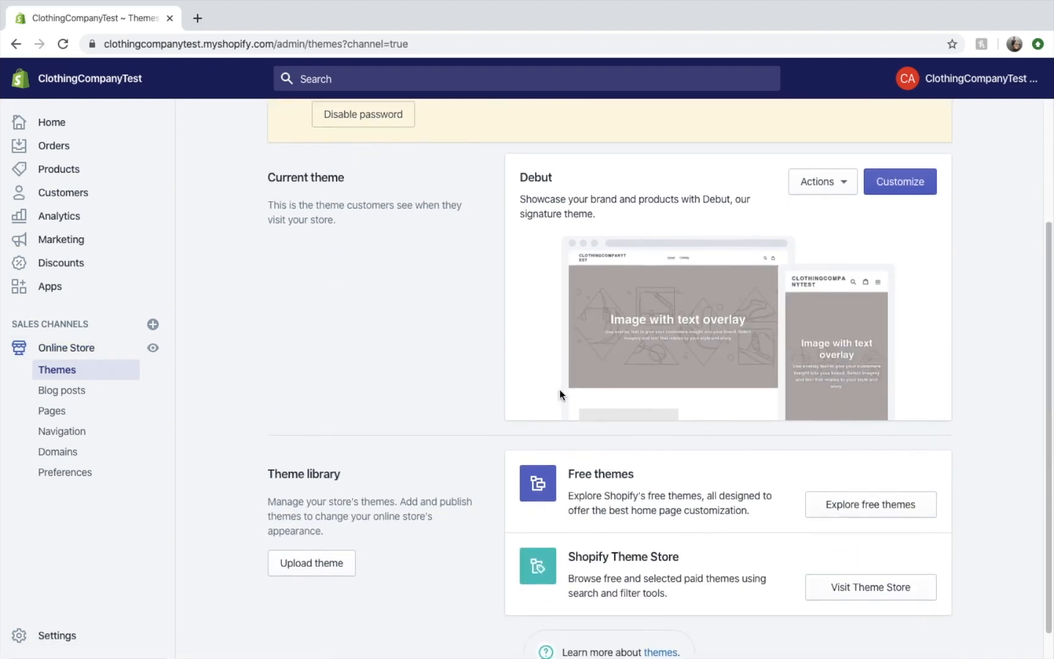
{"action": "left_click", "coordinate": [852, 498]}
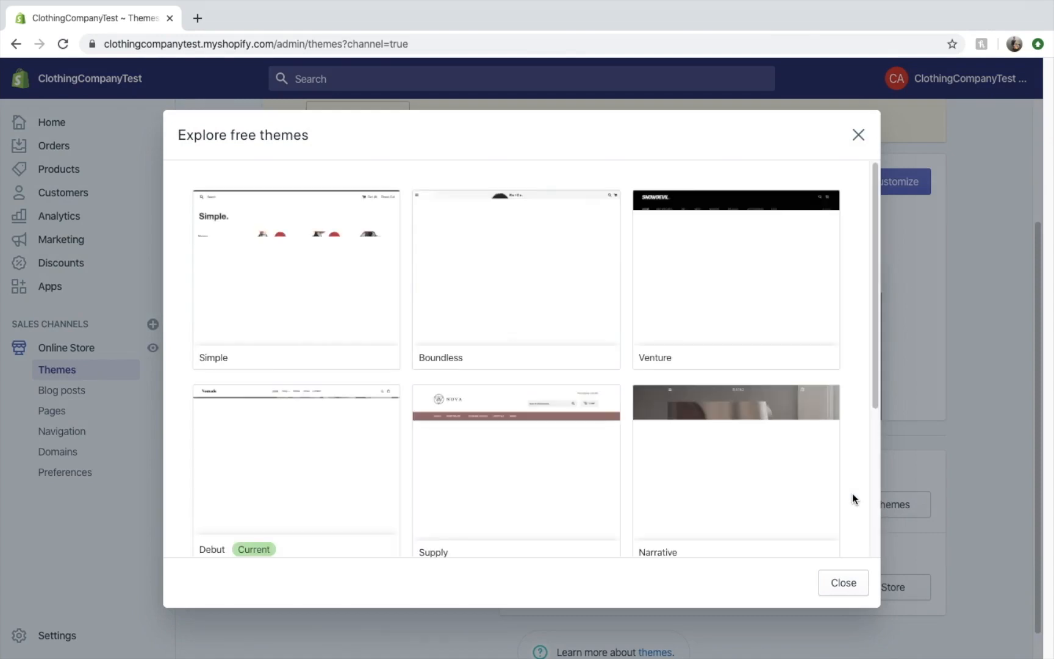
{"action": "scroll", "coordinate": [725, 361], "scroll_direction": "down", "scroll_amount": 3}
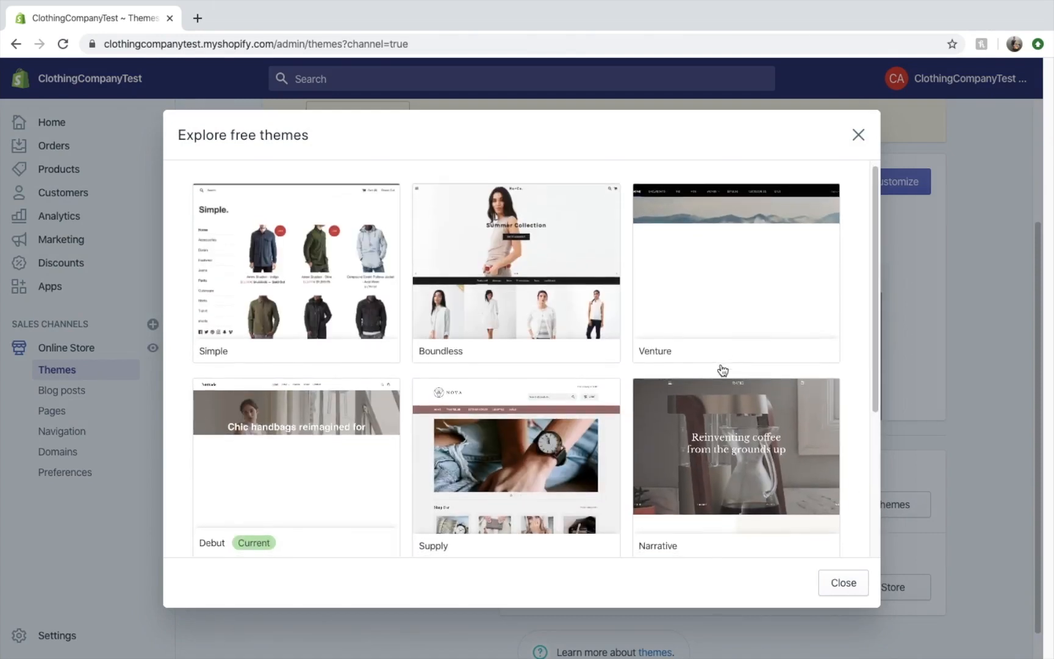
{"action": "scroll", "coordinate": [604, 413], "scroll_direction": "down", "scroll_amount": 1}
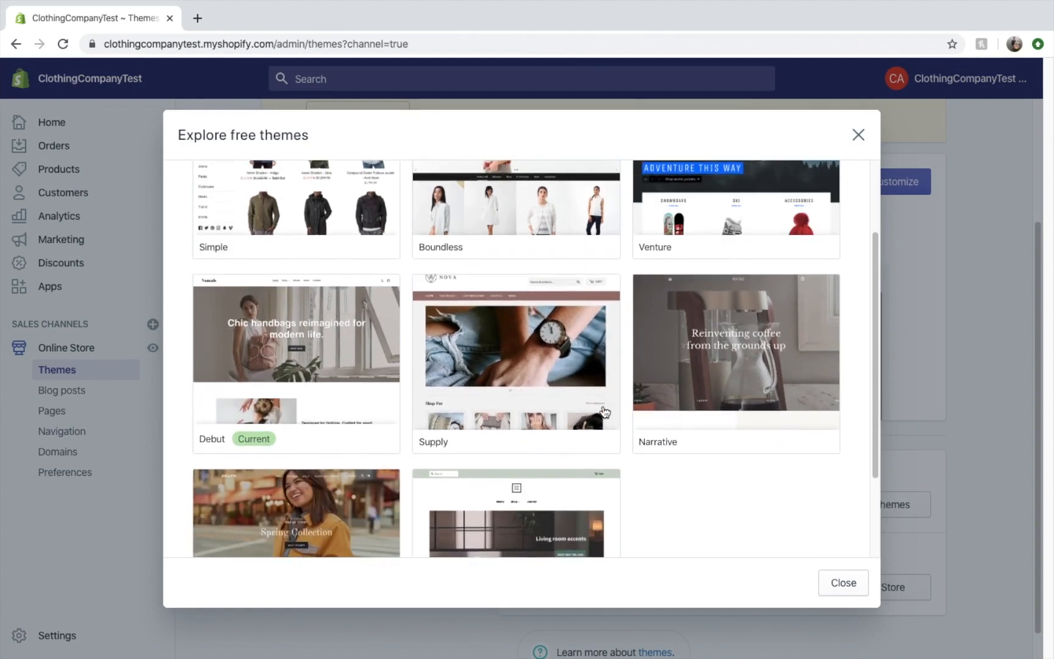
{"action": "scroll", "coordinate": [604, 413], "scroll_direction": "down", "scroll_amount": 5}
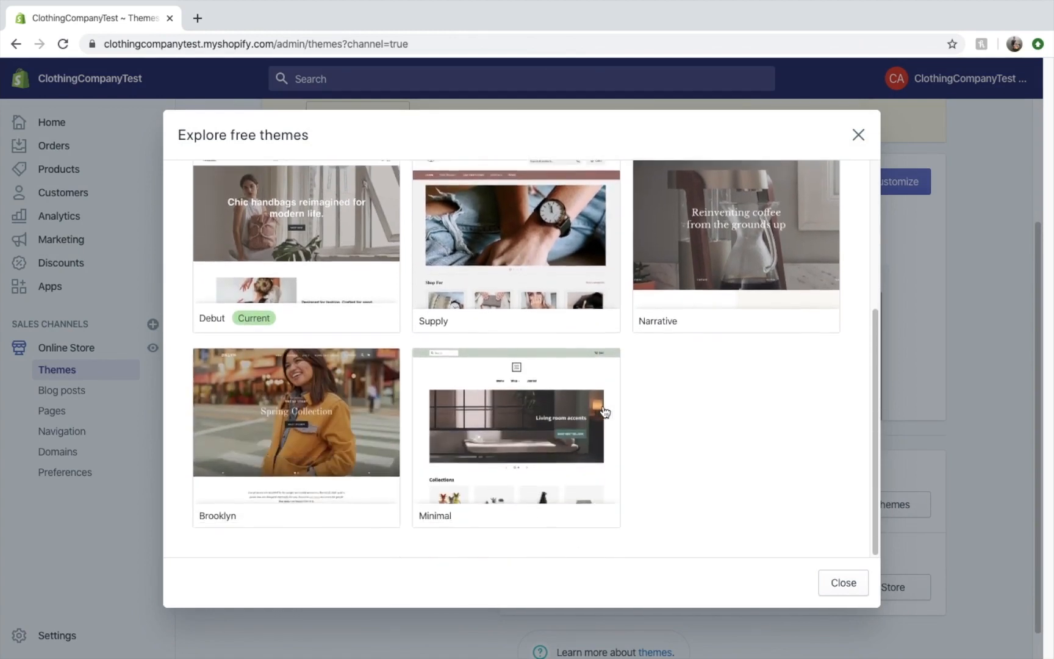
{"action": "scroll", "coordinate": [659, 388], "scroll_direction": "up", "scroll_amount": 2}
{"action": "scroll", "coordinate": [661, 346], "scroll_direction": "up", "scroll_amount": 2}
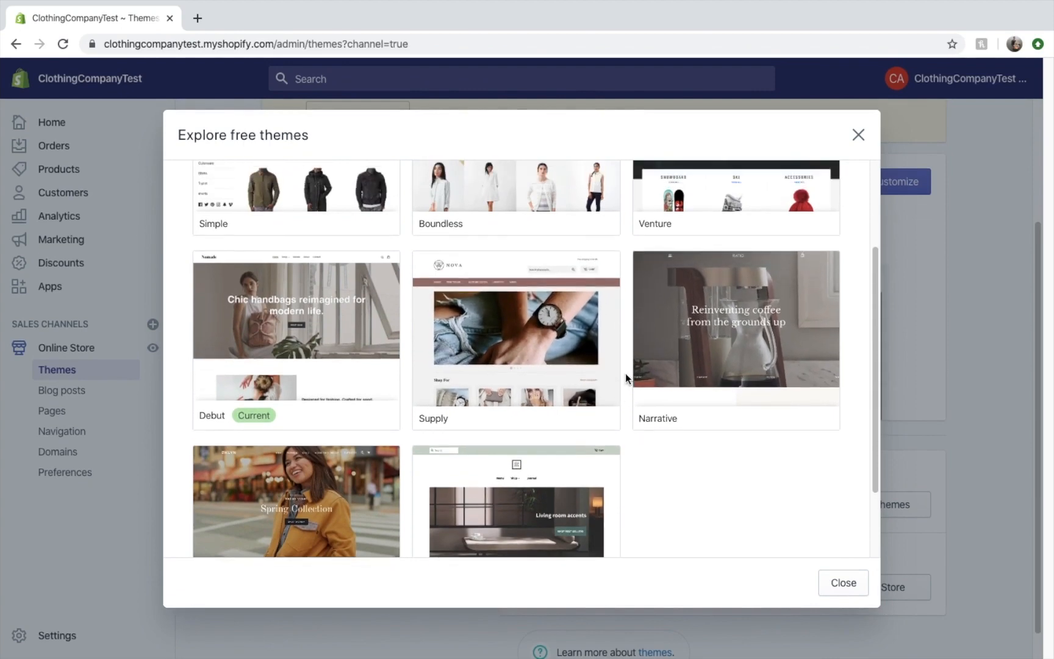
- View the Debut theme's details, compare its Default and Light styles, and close the free themes window
{"action": "left_click", "coordinate": [335, 386]}
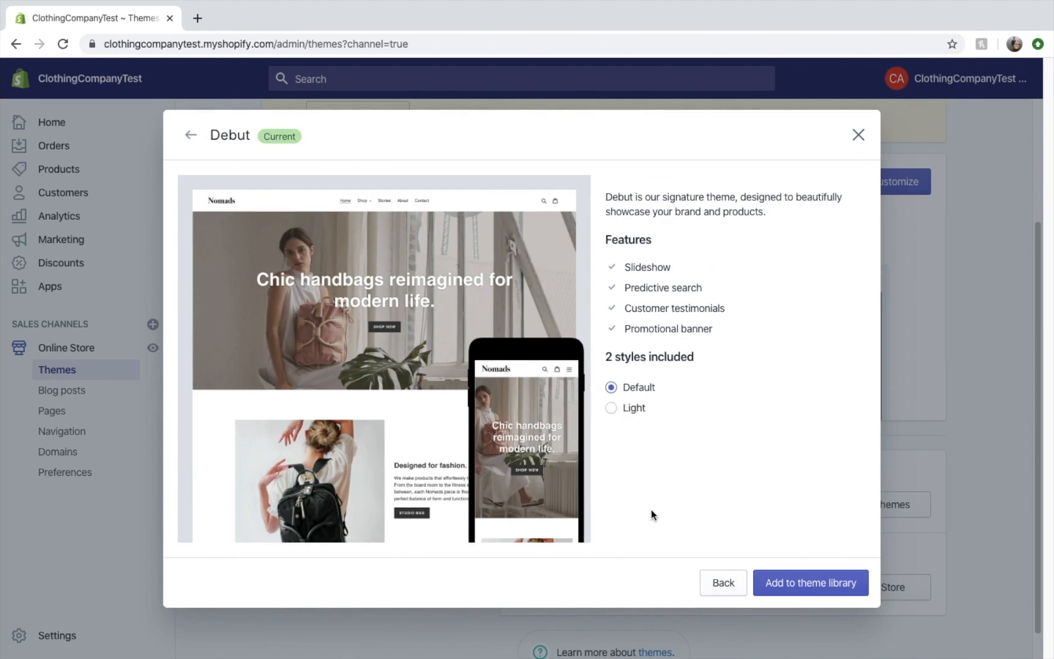
{"action": "left_click", "coordinate": [612, 408]}
{"action": "left_click", "coordinate": [612, 387]}
{"action": "left_click", "coordinate": [612, 407]}
{"action": "left_click", "coordinate": [611, 388]}
{"action": "left_click", "coordinate": [860, 133]}
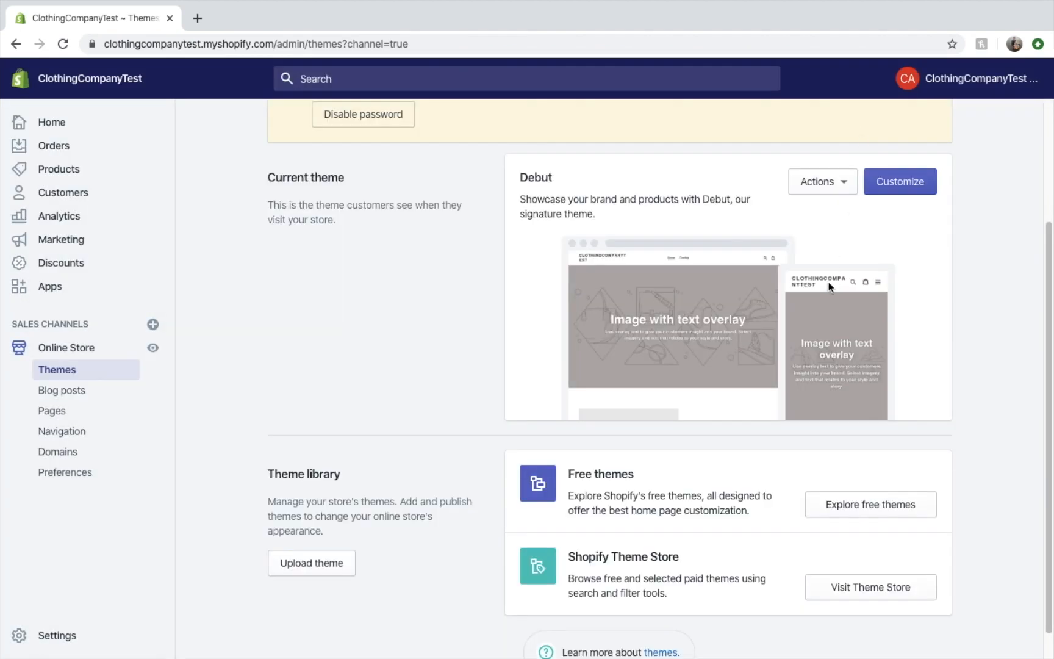
- Open the current Debut theme for customization and check the home page in the mobile preview before returning to desktop
{"action": "scroll", "coordinate": [617, 462], "scroll_direction": "down", "scroll_amount": 1}
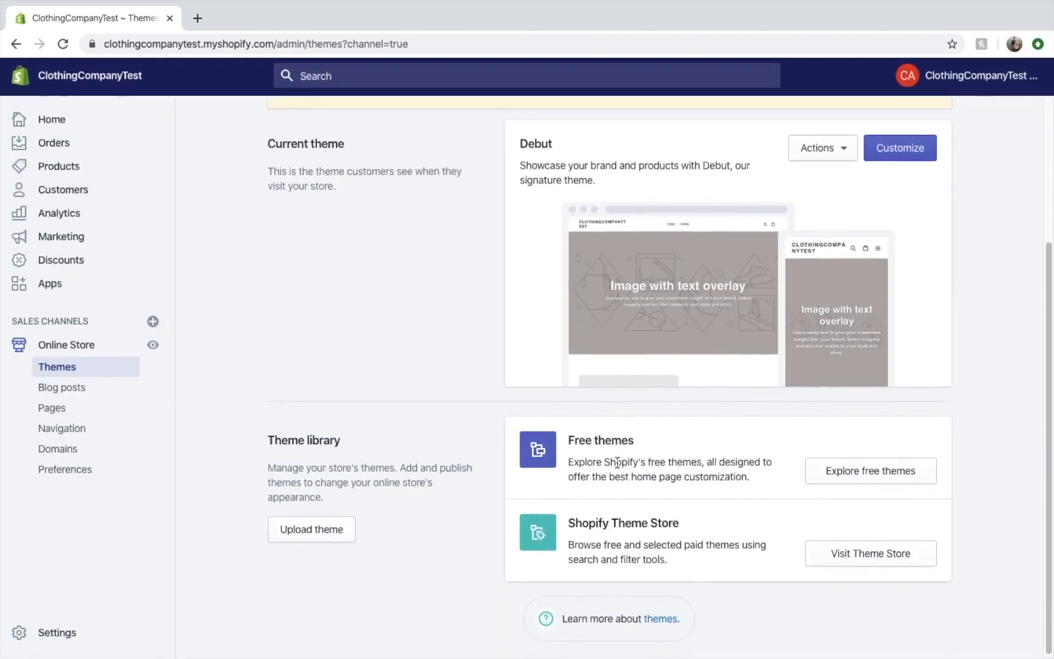
{"action": "left_click", "coordinate": [911, 159]}
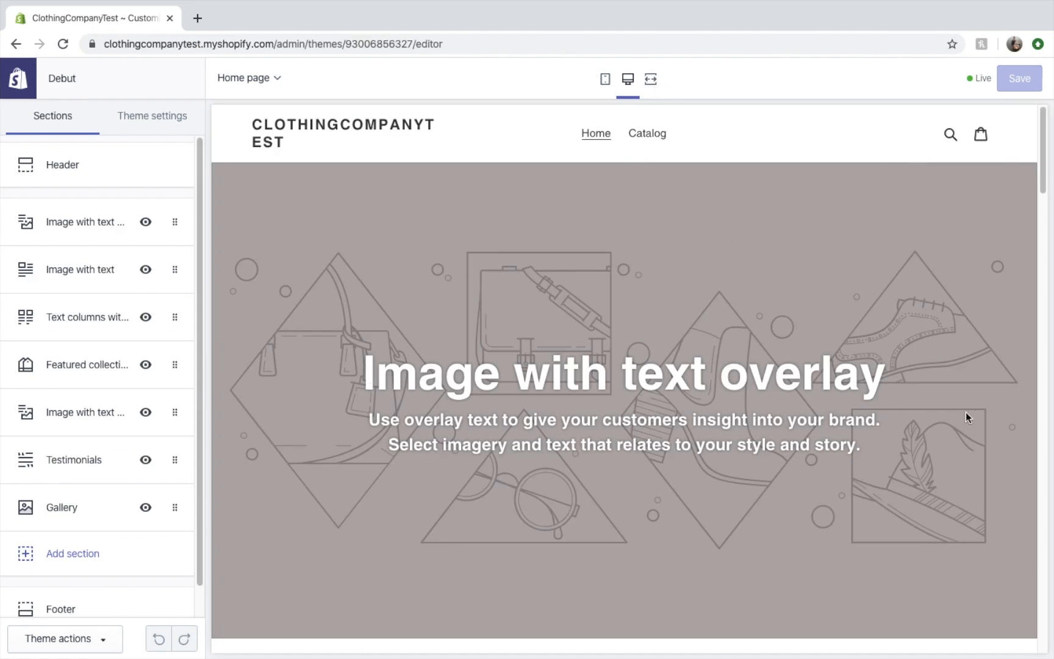
{"action": "left_click", "coordinate": [606, 80]}
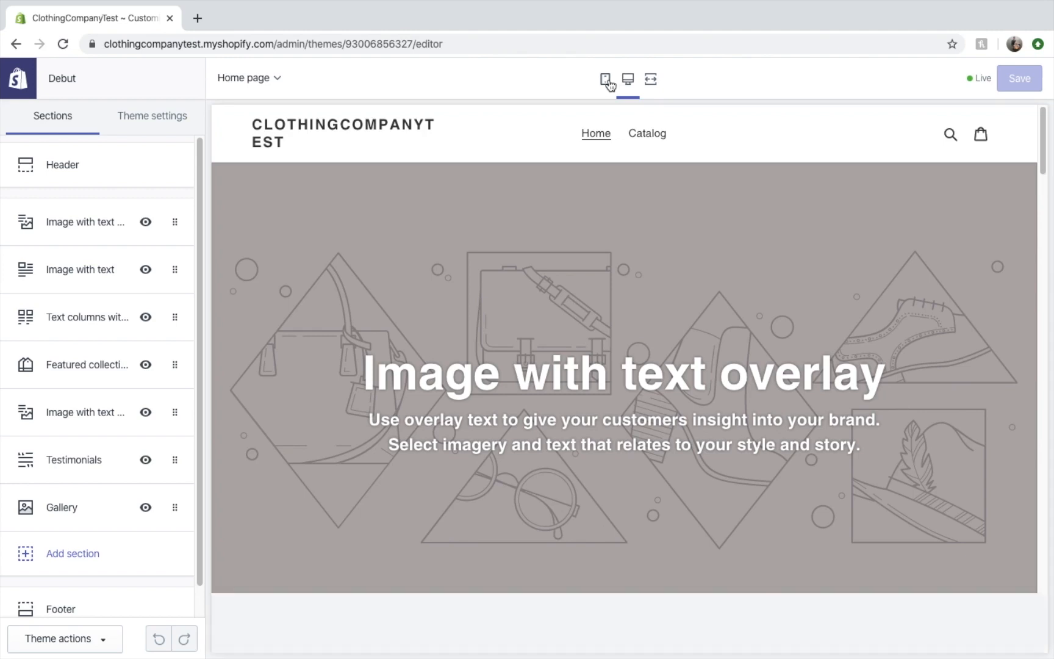
{"action": "scroll", "coordinate": [643, 372], "scroll_direction": "down", "scroll_amount": 3}
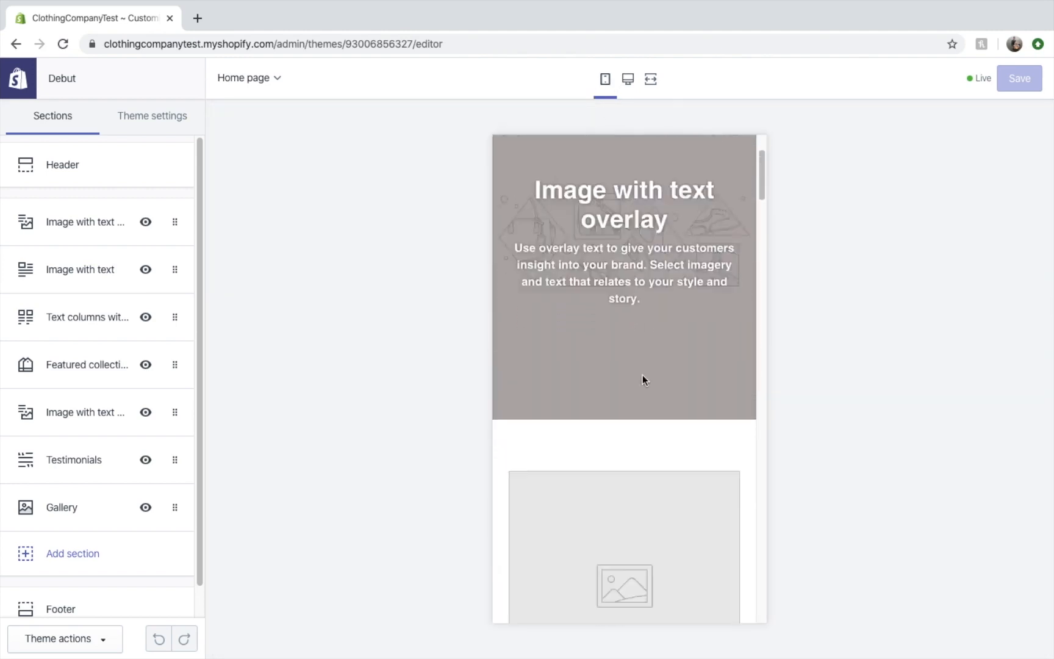
{"action": "scroll", "coordinate": [646, 305], "scroll_direction": "up", "scroll_amount": 3}
{"action": "left_click", "coordinate": [627, 79]}
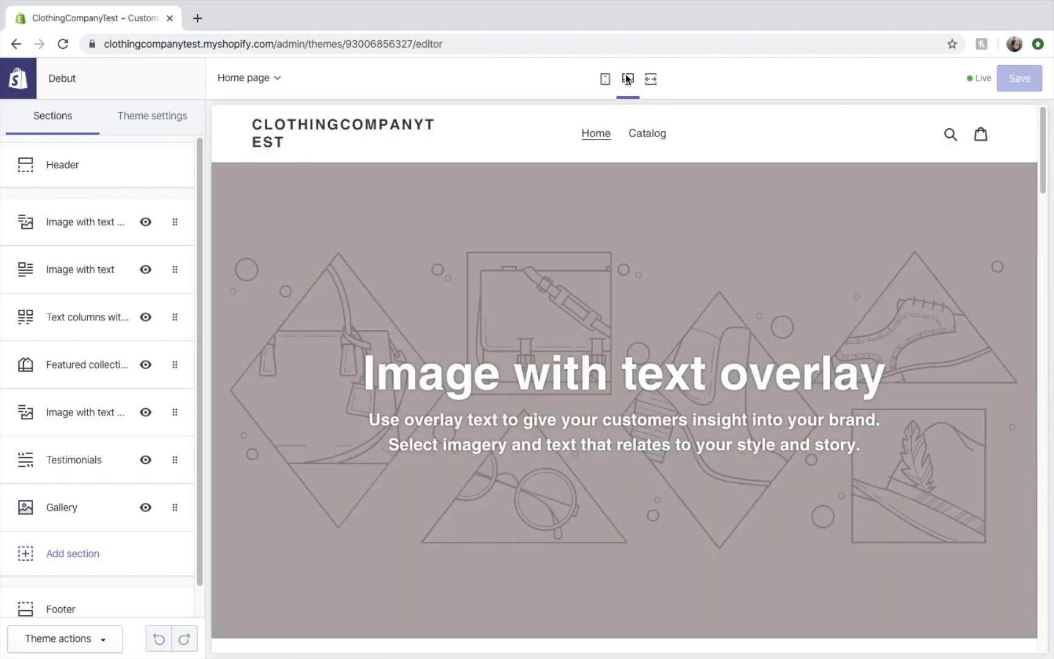
- Examine the home page's full layout in the desktop preview, from the header down to the footer
{"action": "scroll", "coordinate": [701, 379], "scroll_direction": "down", "scroll_amount": 20}
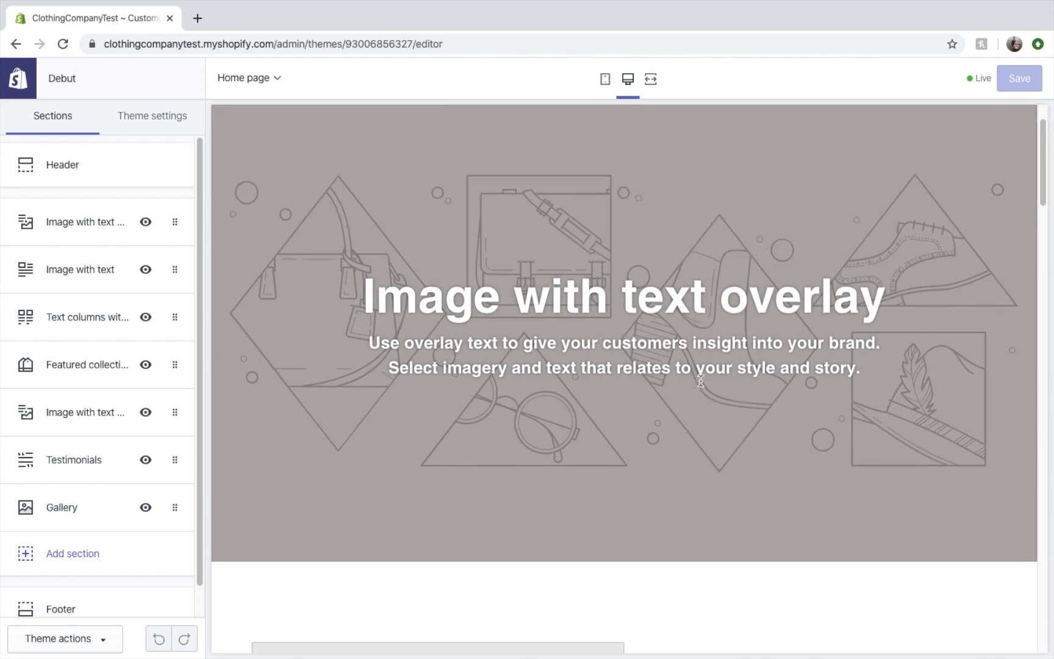
{"action": "scroll", "coordinate": [701, 381], "scroll_direction": "down", "scroll_amount": 15}
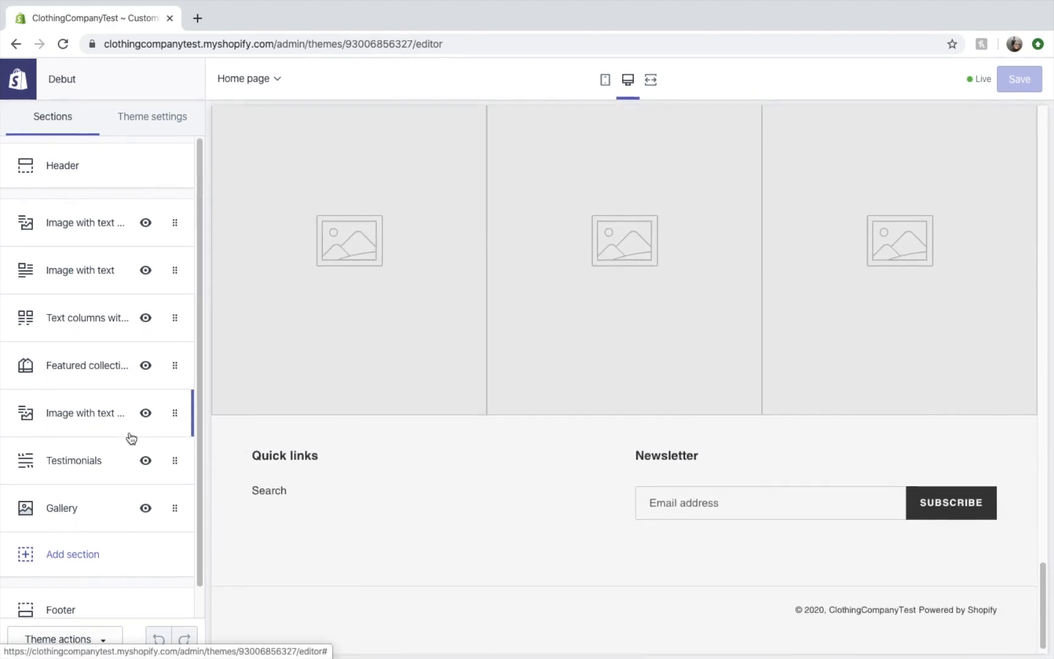
{"action": "scroll", "coordinate": [621, 464], "scroll_direction": "up", "scroll_amount": 20}
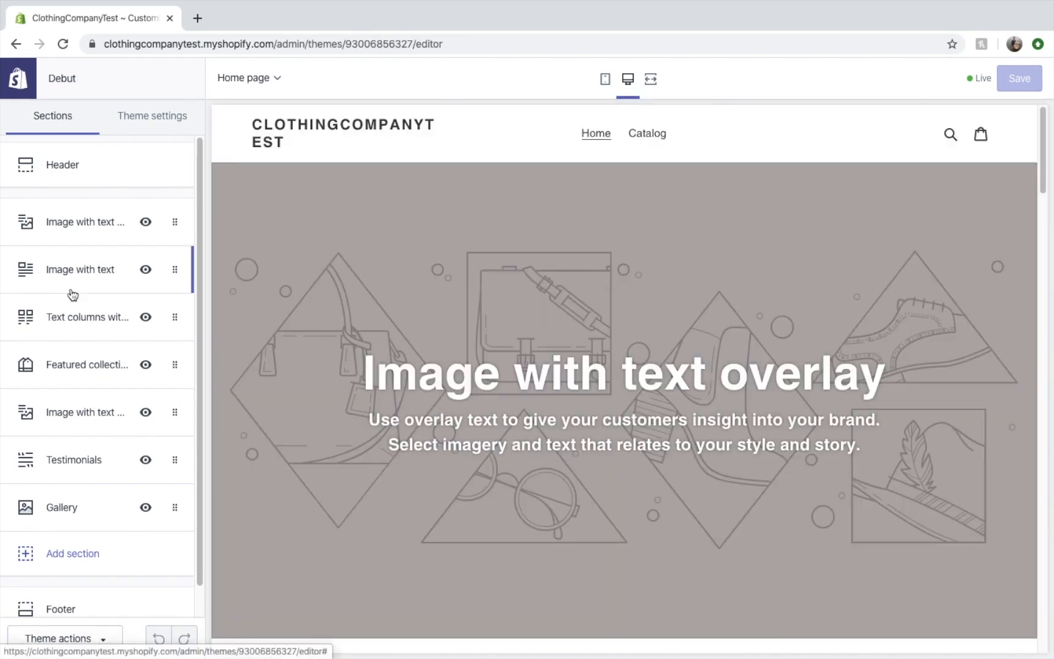
- Compare the theme's section list with the home page preview, going down to the newsletter footer and back to the header
{"action": "scroll", "coordinate": [73, 297], "scroll_direction": "down", "scroll_amount": 1}
{"action": "scroll", "coordinate": [82, 256], "scroll_direction": "up", "scroll_amount": 1}
{"action": "scroll", "coordinate": [537, 323], "scroll_direction": "down", "scroll_amount": 1}
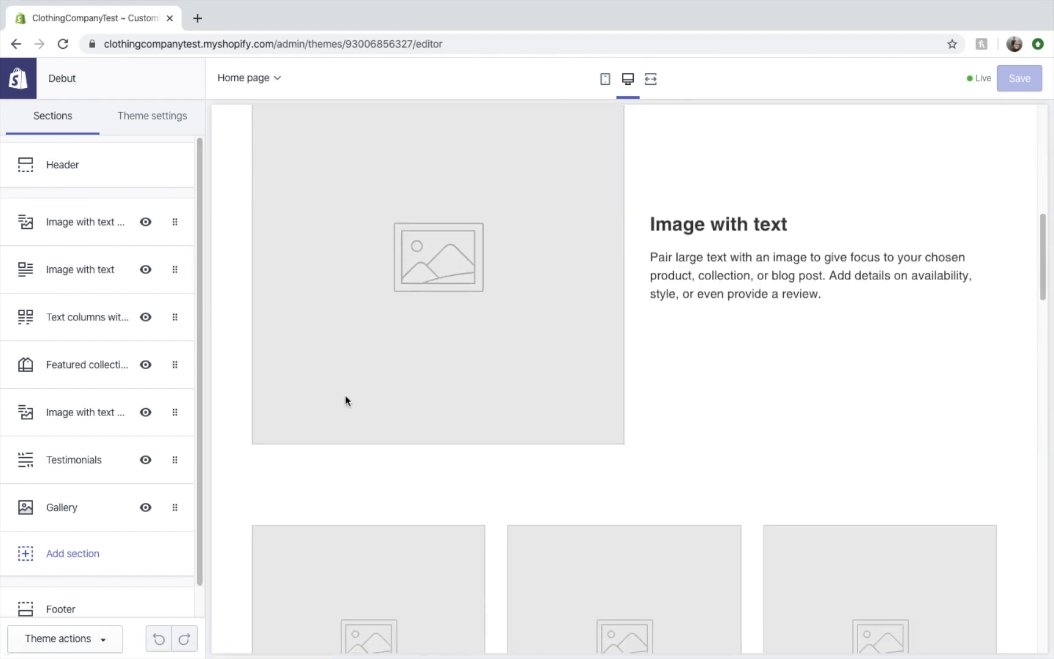
{"action": "scroll", "coordinate": [269, 456], "scroll_direction": "down", "scroll_amount": 10}
{"action": "scroll", "coordinate": [269, 456], "scroll_direction": "down", "scroll_amount": 5}
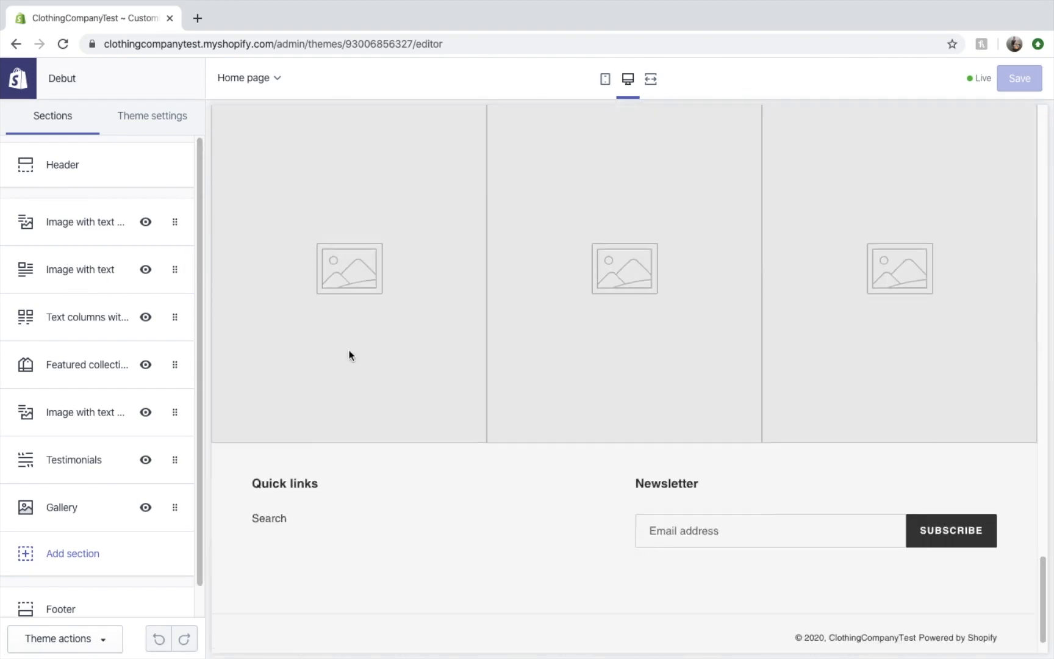
{"action": "scroll", "coordinate": [73, 435], "scroll_direction": "down", "scroll_amount": 1}
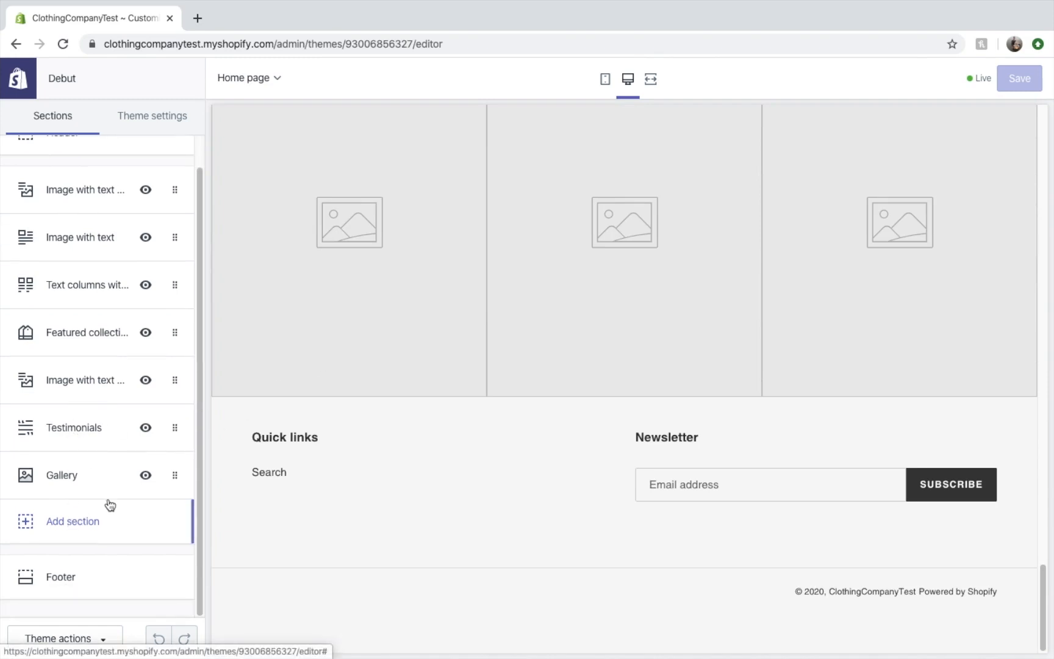
{"action": "scroll", "coordinate": [348, 342], "scroll_direction": "up", "scroll_amount": 10}
{"action": "scroll", "coordinate": [348, 344], "scroll_direction": "up", "scroll_amount": 5}
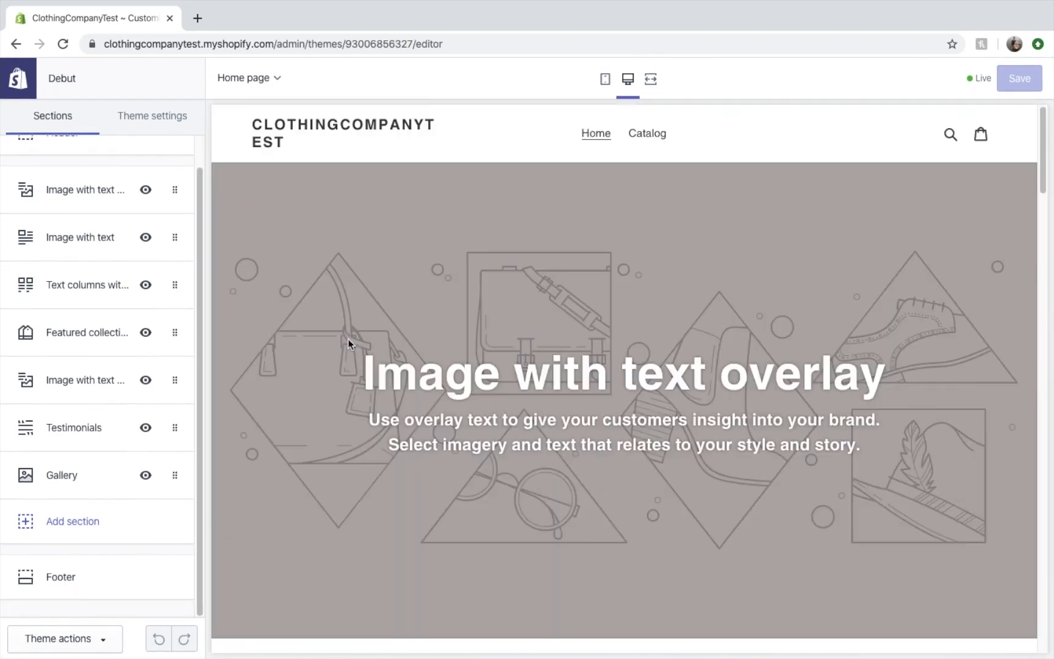
{"action": "scroll", "coordinate": [47, 238], "scroll_direction": "up", "scroll_amount": 1}
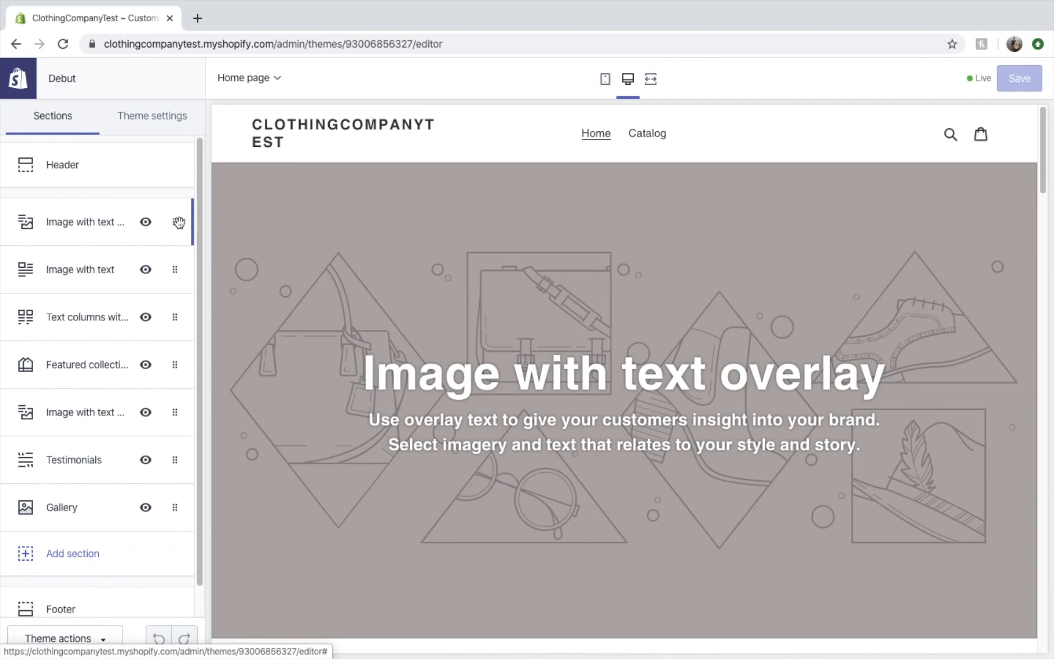
- Review the settings of the first Image with text overlay section below the header and remove that section from the home page
{"action": "left_click", "coordinate": [101, 232]}
{"action": "scroll", "coordinate": [77, 351], "scroll_direction": "down", "scroll_amount": 6}
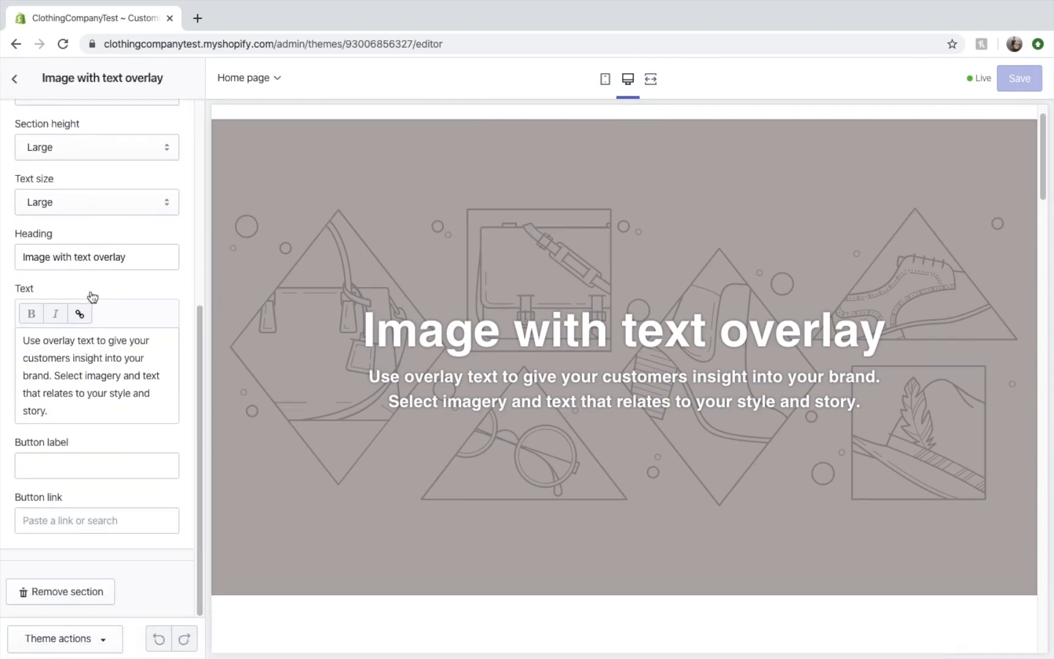
{"action": "left_click", "coordinate": [15, 78]}
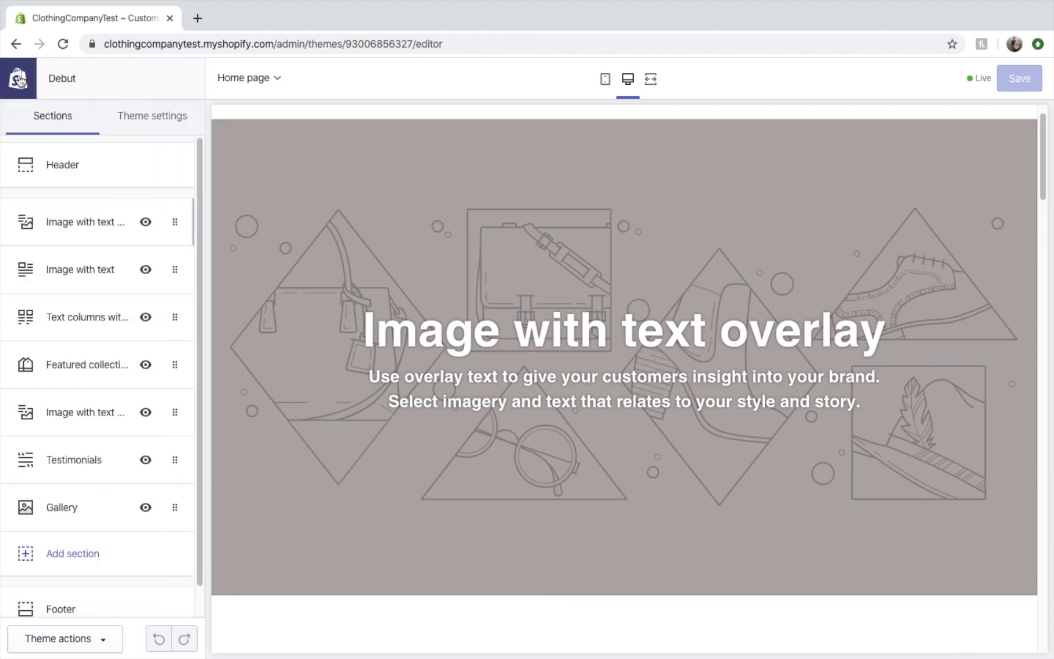
{"action": "scroll", "coordinate": [482, 291], "scroll_direction": "up", "scroll_amount": 2}
{"action": "left_click", "coordinate": [75, 227]}
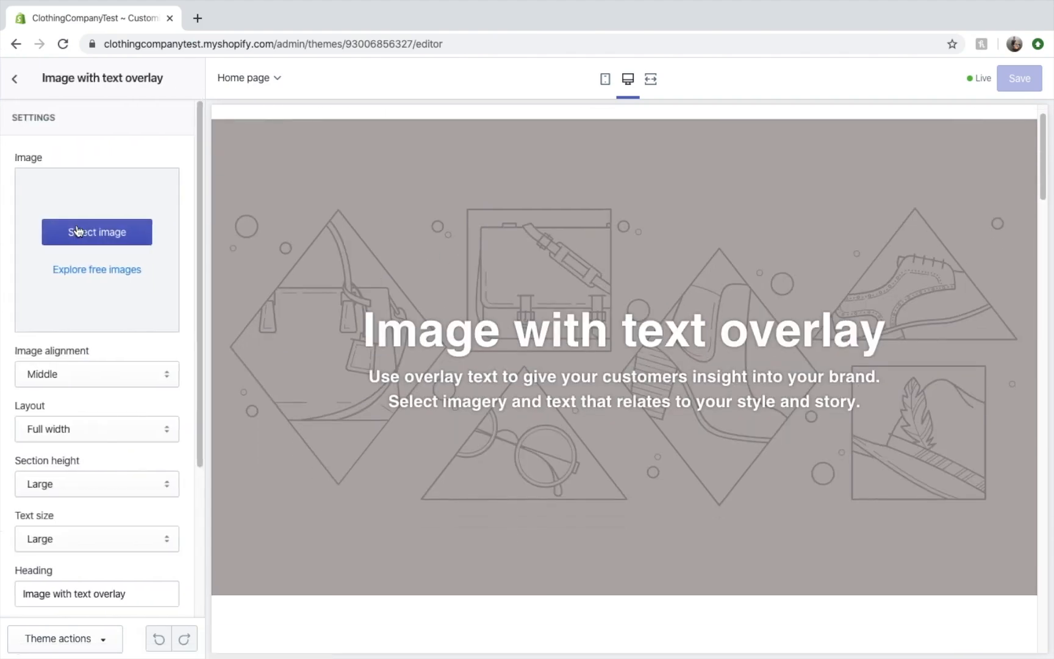
{"action": "scroll", "coordinate": [131, 477], "scroll_direction": "down", "scroll_amount": 5}
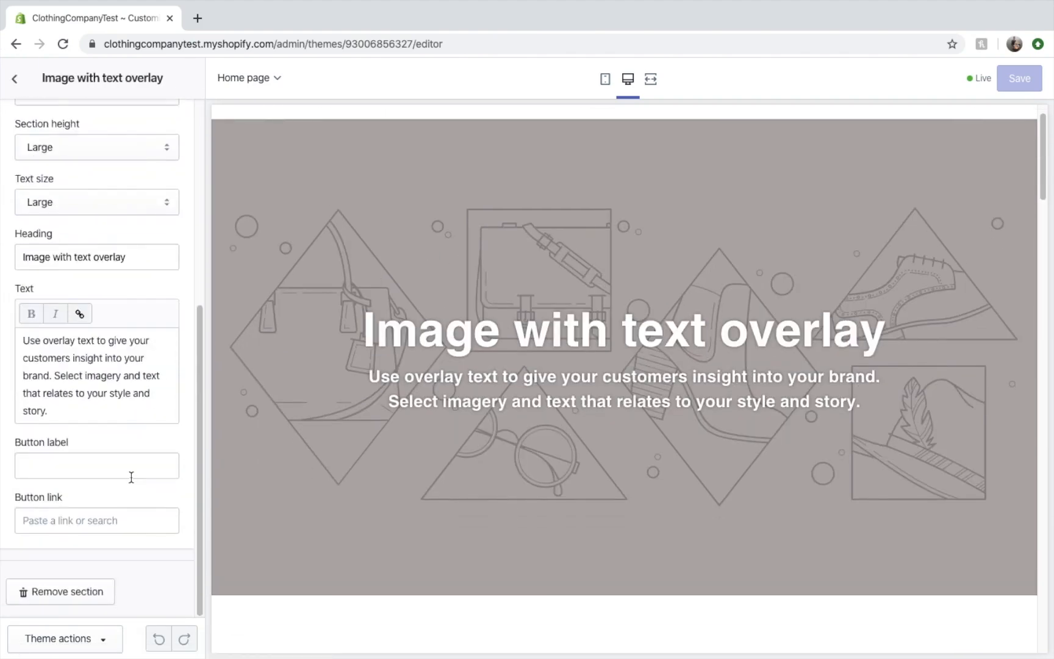
{"action": "left_click", "coordinate": [83, 590]}
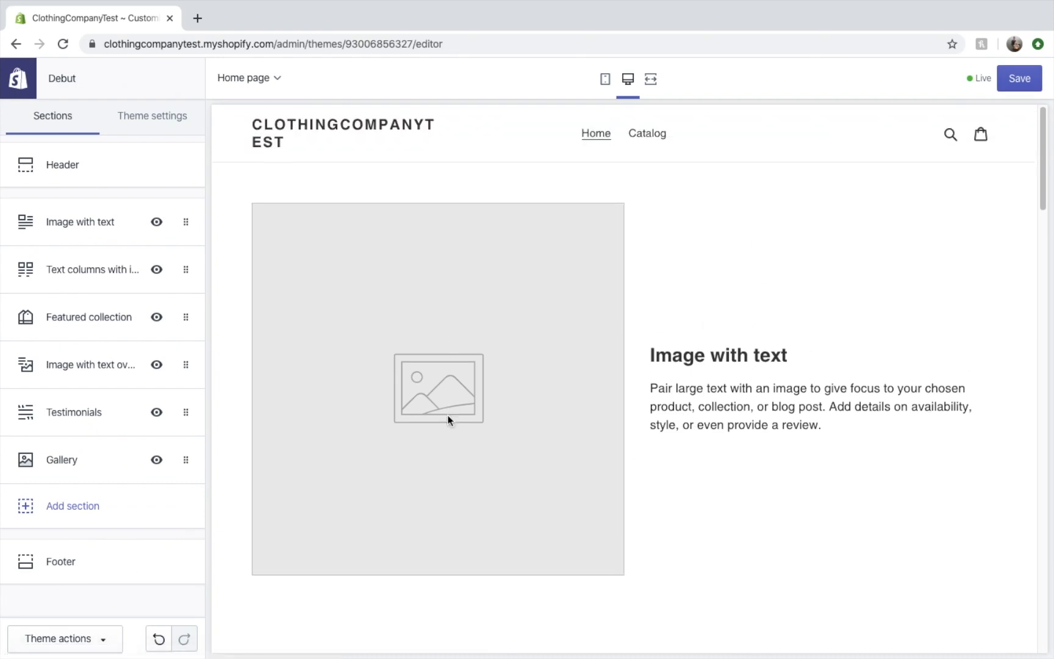
- Remove the Image with text and Text columns with images sections from the home page
{"action": "left_click", "coordinate": [75, 227]}
{"action": "scroll", "coordinate": [76, 458], "scroll_direction": "down", "scroll_amount": 2}
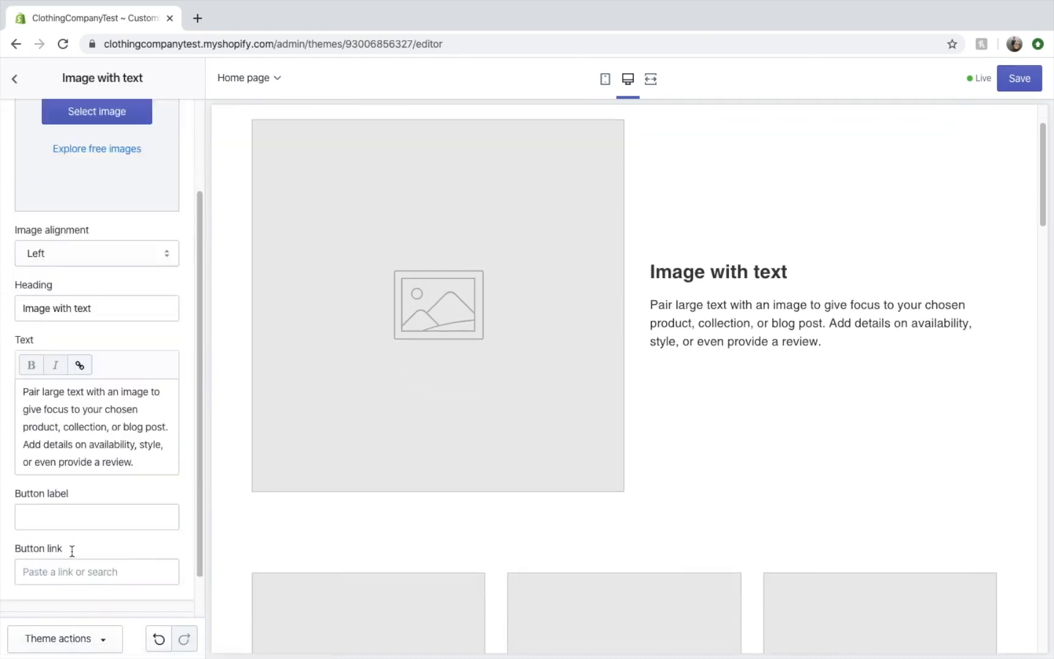
{"action": "scroll", "coordinate": [70, 567], "scroll_direction": "down", "scroll_amount": 2}
{"action": "left_click", "coordinate": [68, 590]}
{"action": "left_click", "coordinate": [87, 241]}
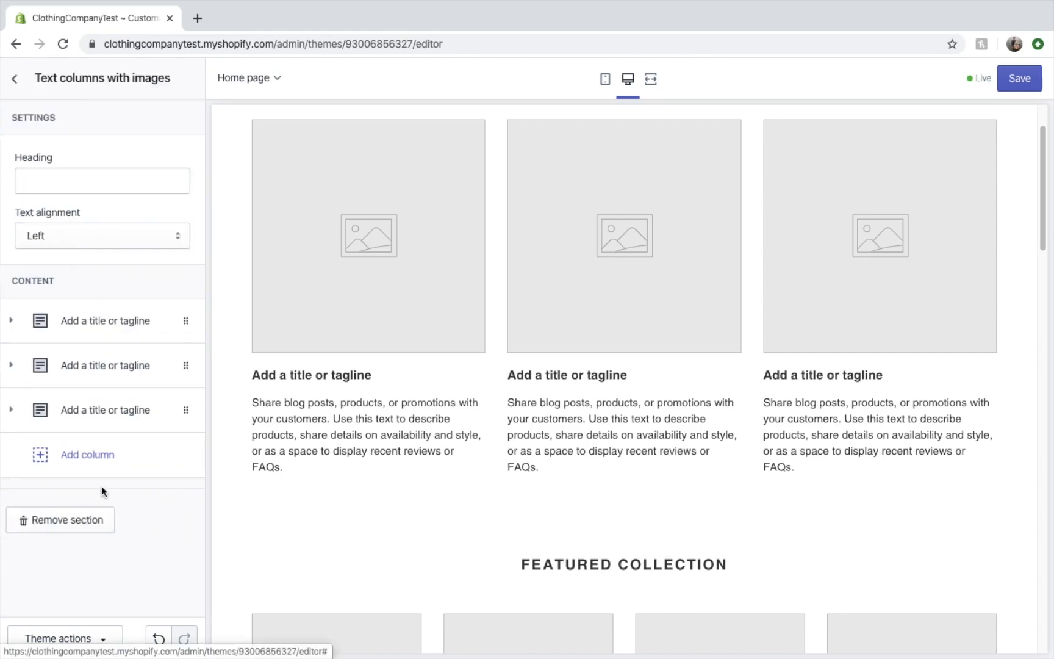
{"action": "left_click", "coordinate": [82, 527]}
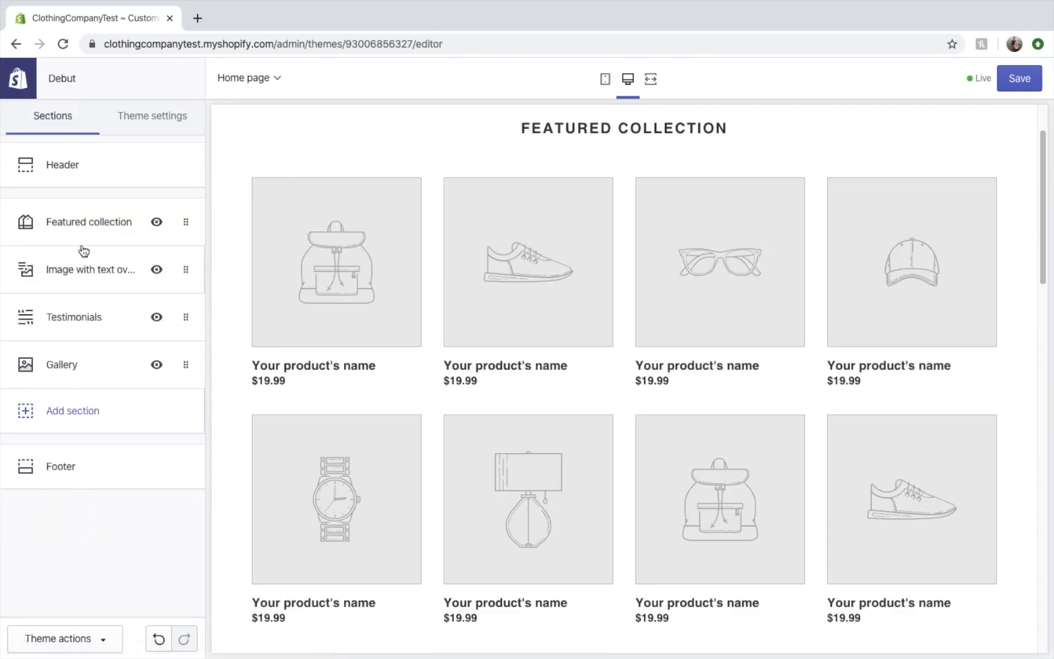
- Remove the Featured collection section and the remaining Image with text overlay section from the home page
{"action": "left_click", "coordinate": [83, 243]}
{"action": "left_click", "coordinate": [86, 497]}
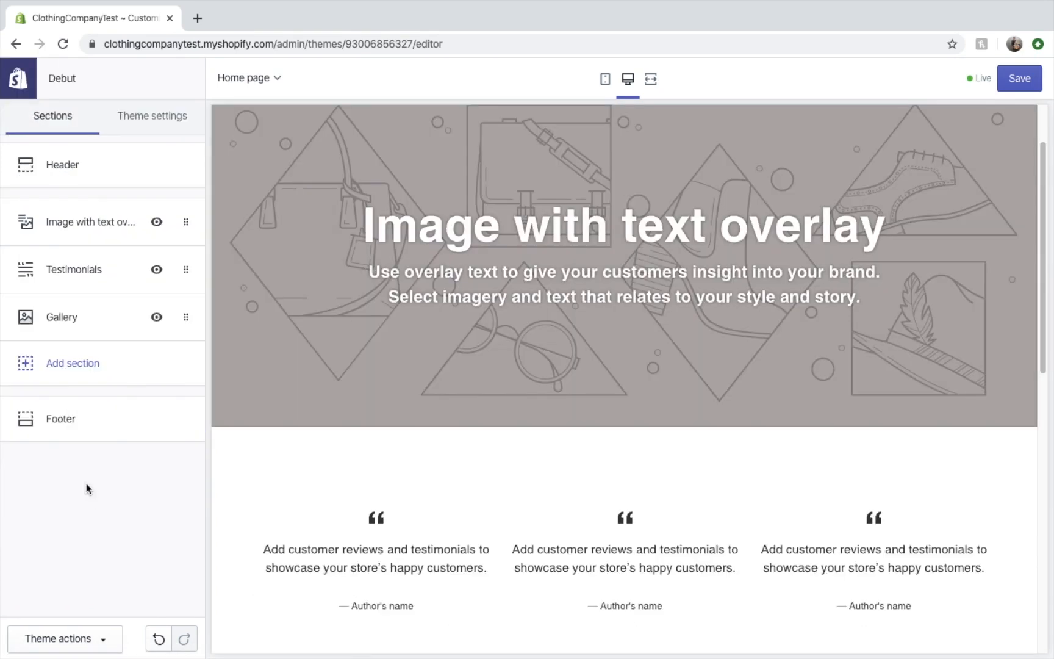
{"action": "left_click", "coordinate": [105, 224]}
{"action": "scroll", "coordinate": [80, 562], "scroll_direction": "down", "scroll_amount": 5}
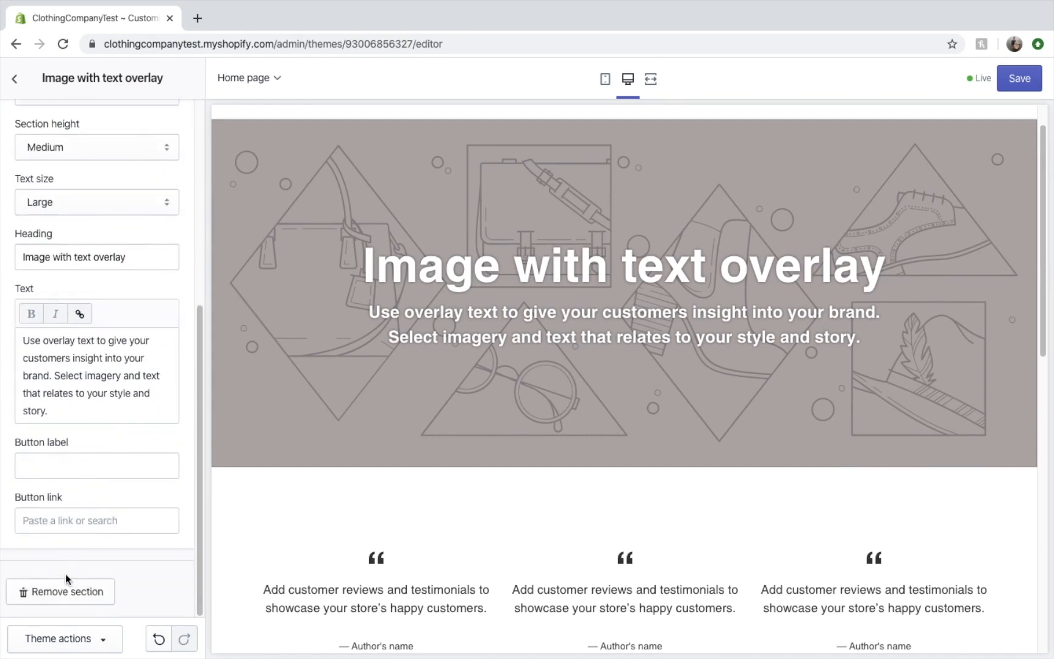
{"action": "left_click", "coordinate": [69, 593]}
- Remove the Testimonials and Gallery sections from the home page
{"action": "left_click", "coordinate": [74, 230]}
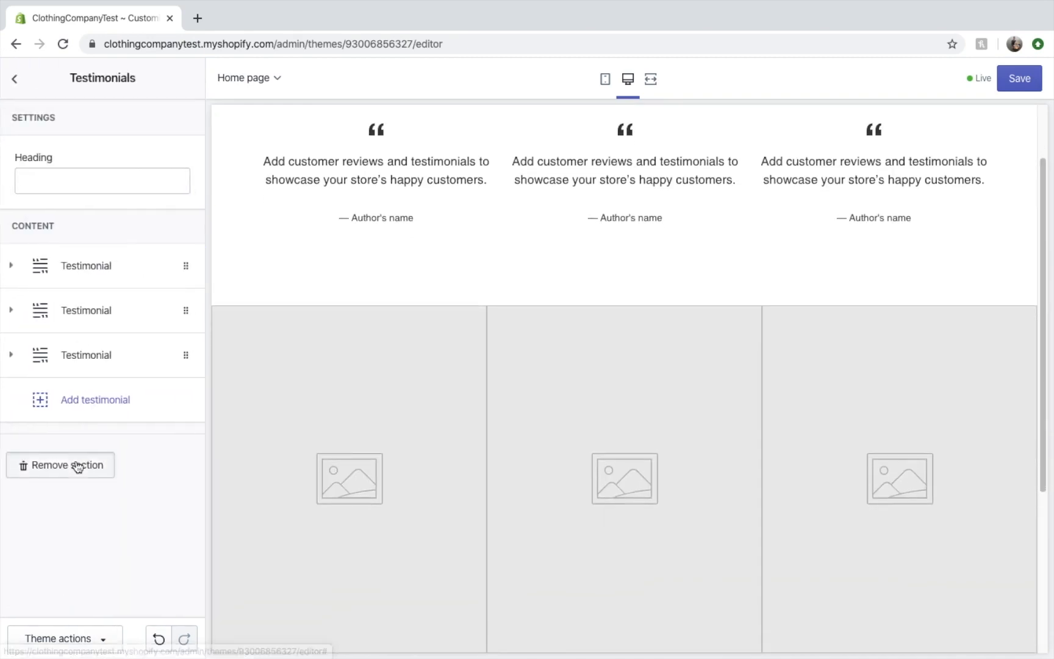
{"action": "left_click", "coordinate": [77, 466]}
{"action": "left_click", "coordinate": [52, 217]}
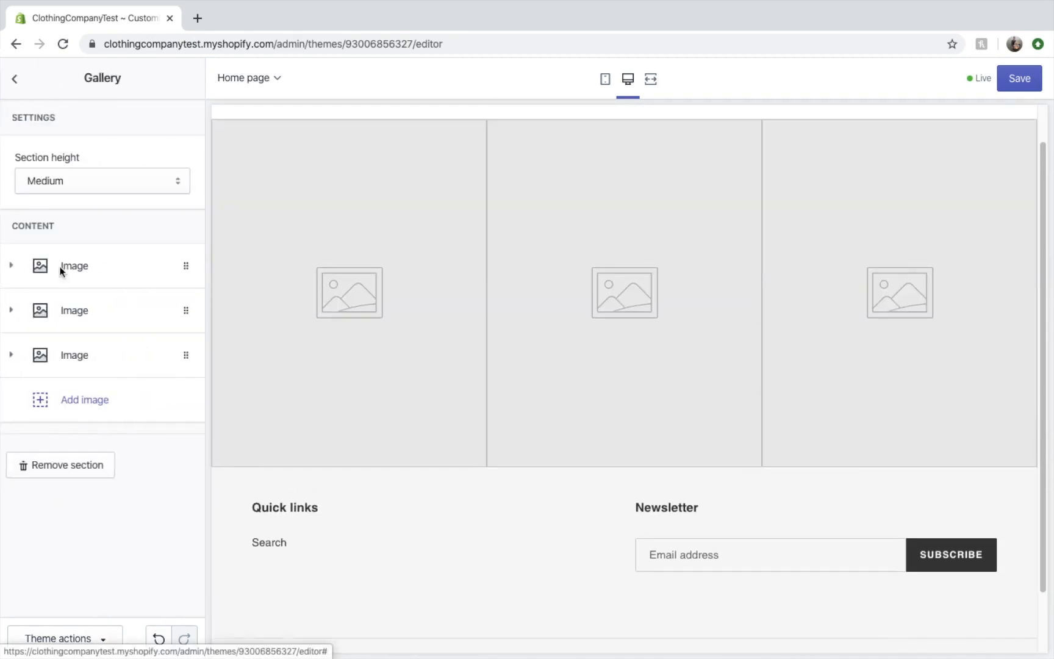
{"action": "left_click", "coordinate": [86, 475]}
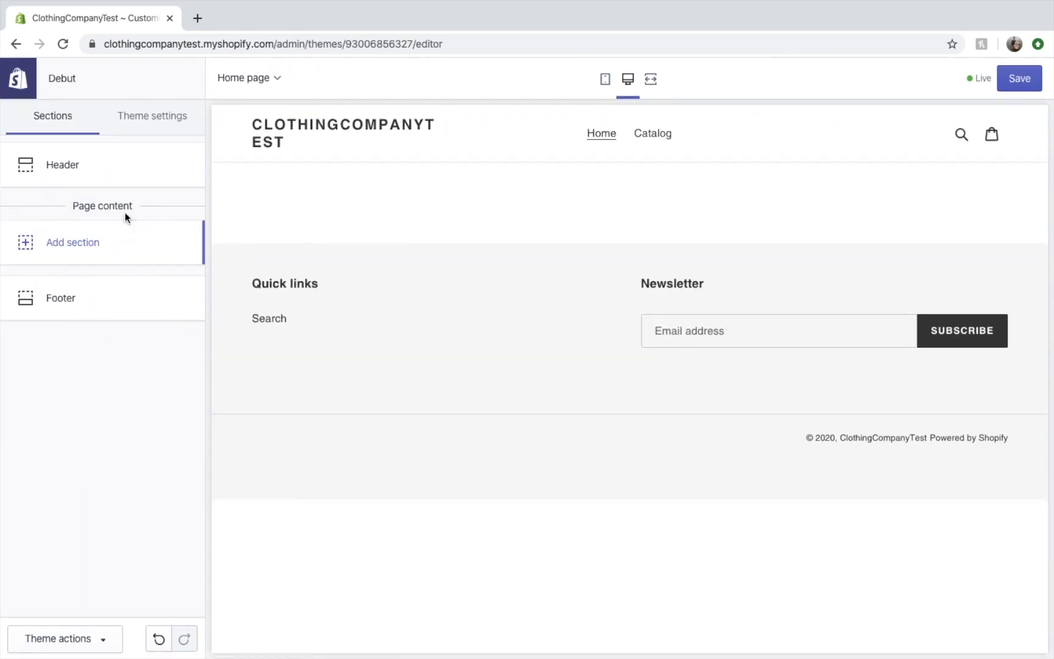
- Upload Logo Clothing Co.png from the Clothing Shopify Store folder and set it as the header's logo image
{"action": "left_click", "coordinate": [113, 169]}
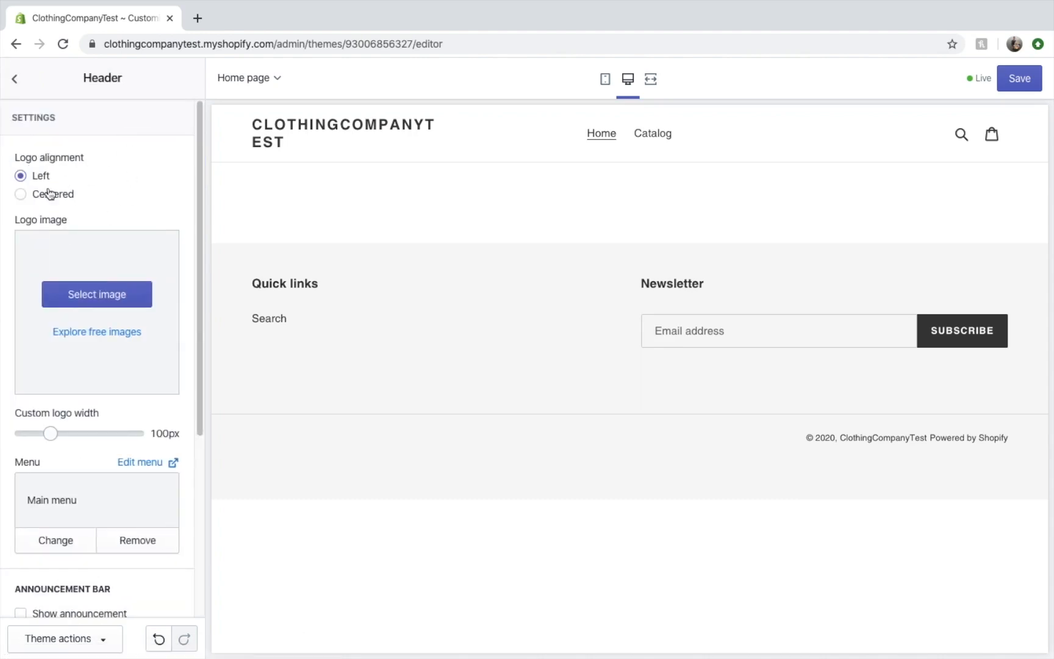
{"action": "left_click", "coordinate": [80, 294]}
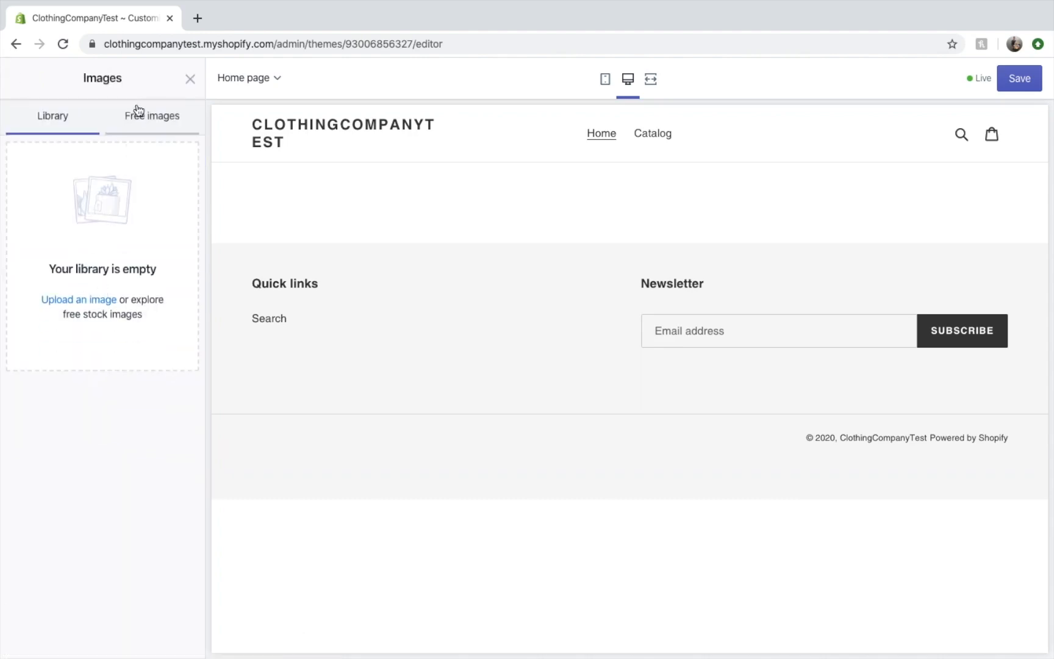
{"action": "left_click", "coordinate": [85, 293]}
{"action": "double_click", "coordinate": [492, 55]}
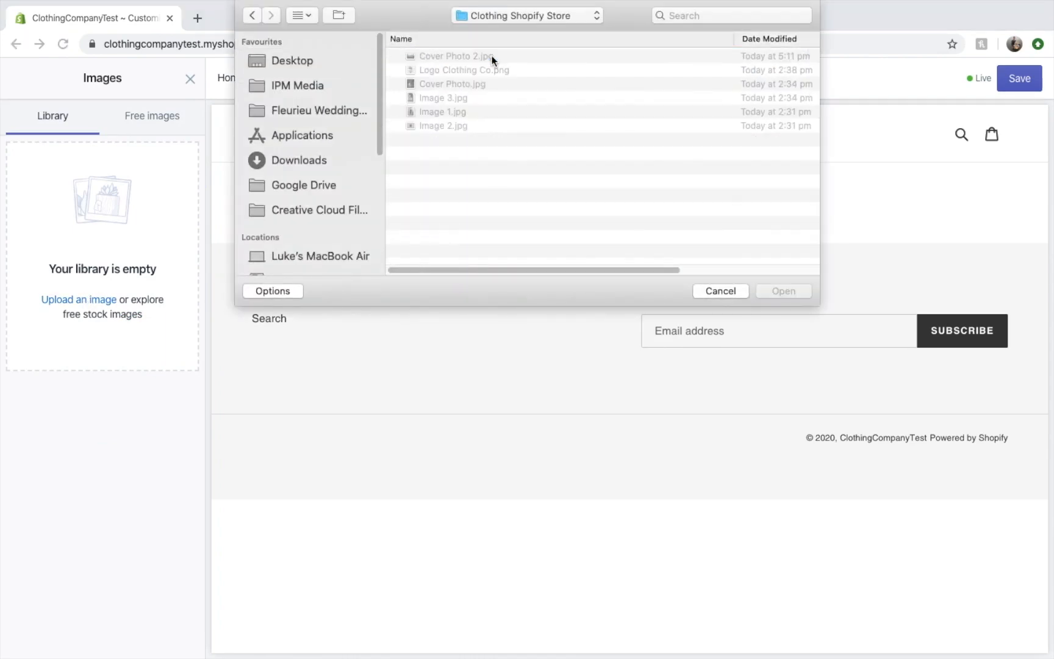
{"action": "left_click", "coordinate": [485, 70]}
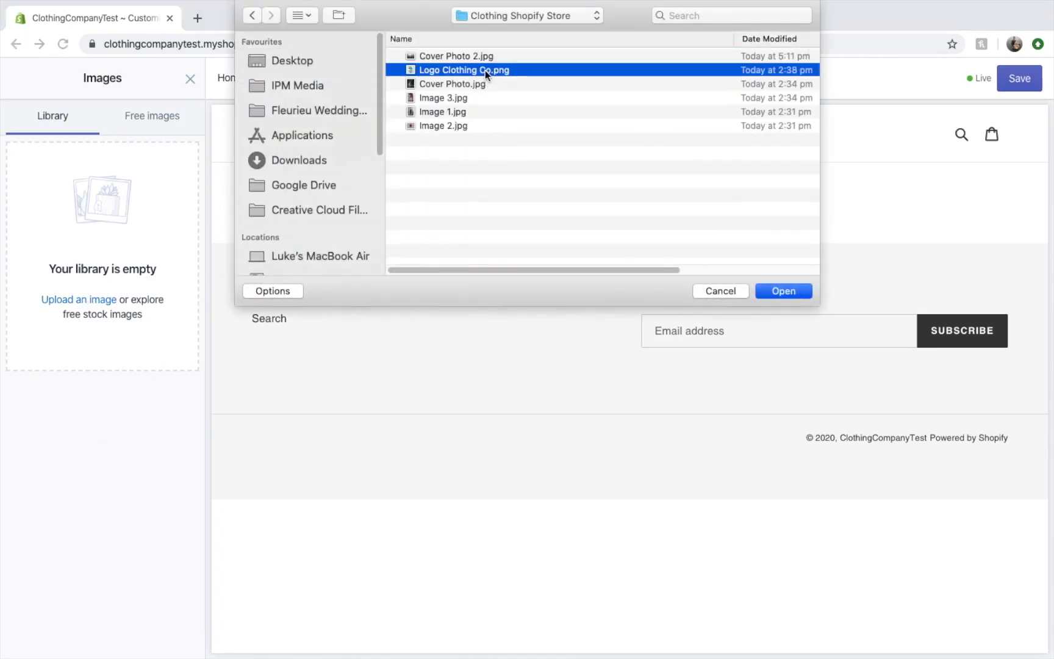
{"action": "double_click", "coordinate": [485, 71]}
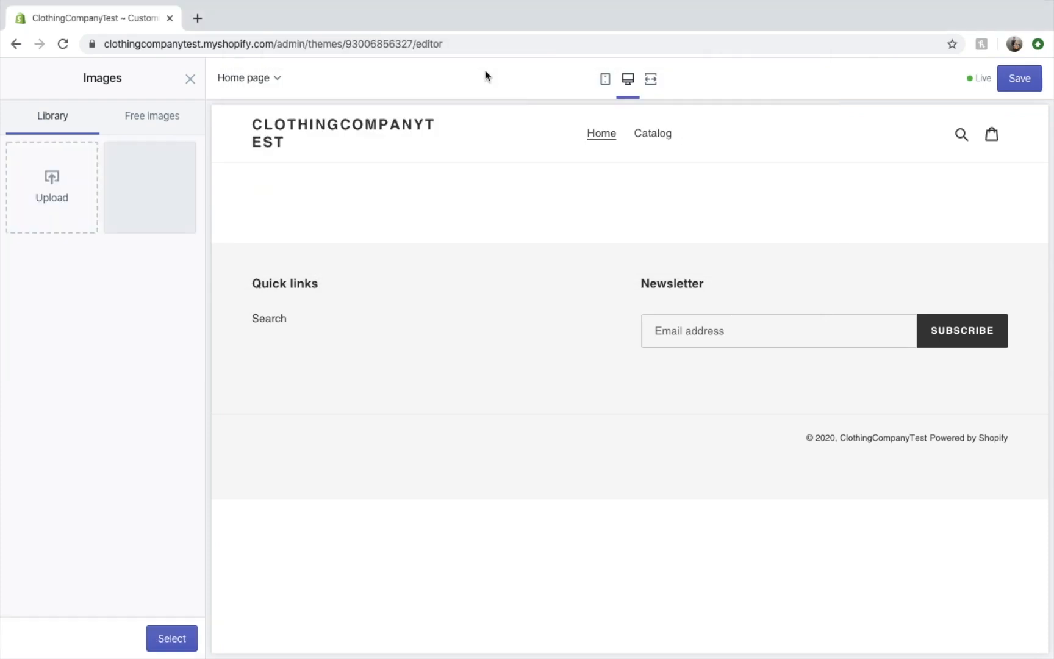
{"action": "left_click", "coordinate": [172, 637]}
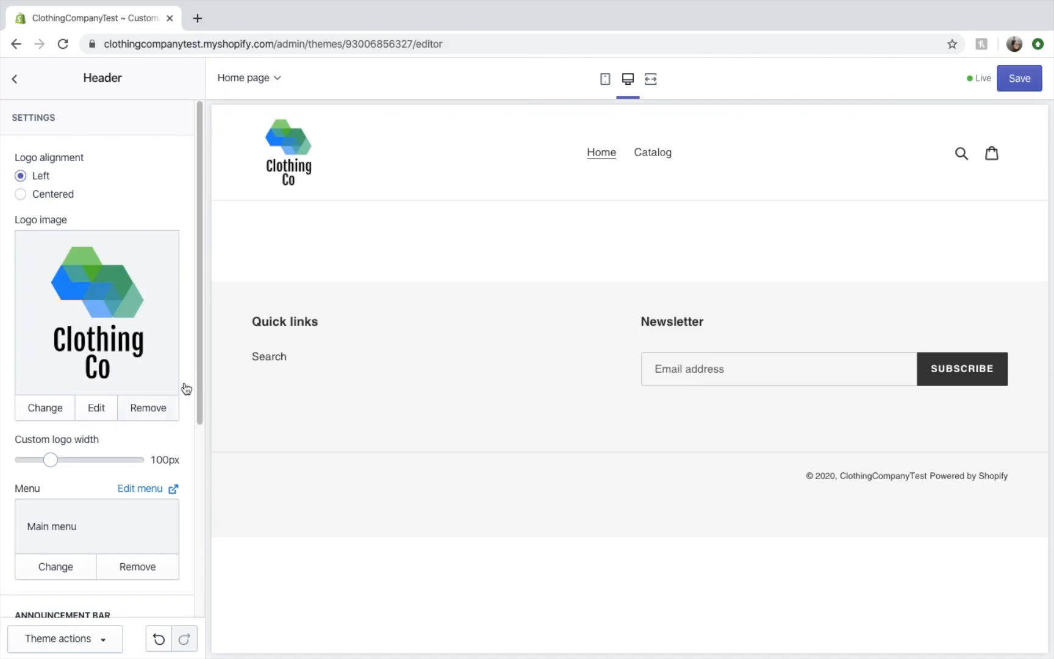
- Set the header's custom logo width to 120px and review its menu and announcement bar settings before returning to the section list
{"action": "left_click_drag", "start_coordinate": [50, 459], "coordinate": [62, 459]}
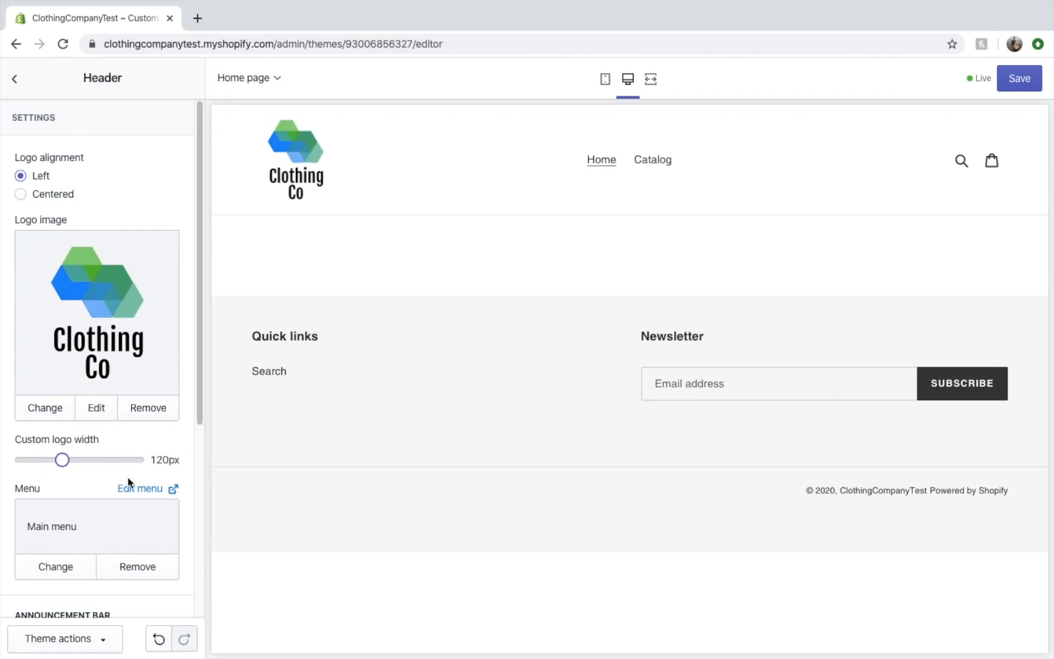
{"action": "scroll", "coordinate": [127, 477], "scroll_direction": "down", "scroll_amount": 2}
{"action": "scroll", "coordinate": [71, 451], "scroll_direction": "down", "scroll_amount": 1}
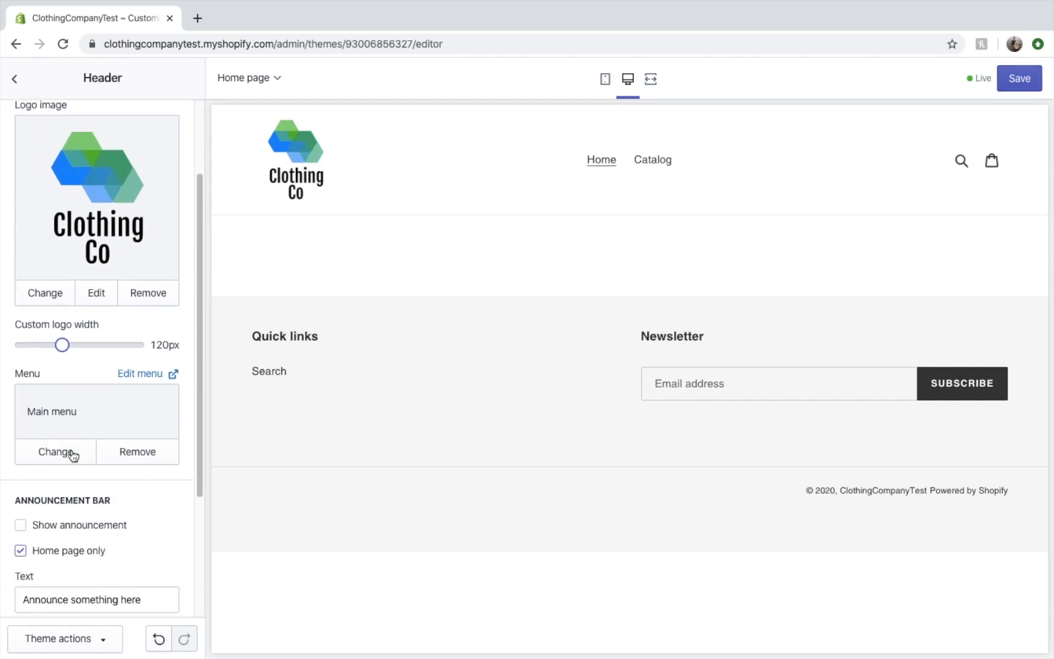
{"action": "scroll", "coordinate": [124, 541], "scroll_direction": "down", "scroll_amount": 2}
{"action": "scroll", "coordinate": [123, 536], "scroll_direction": "down", "scroll_amount": 3}
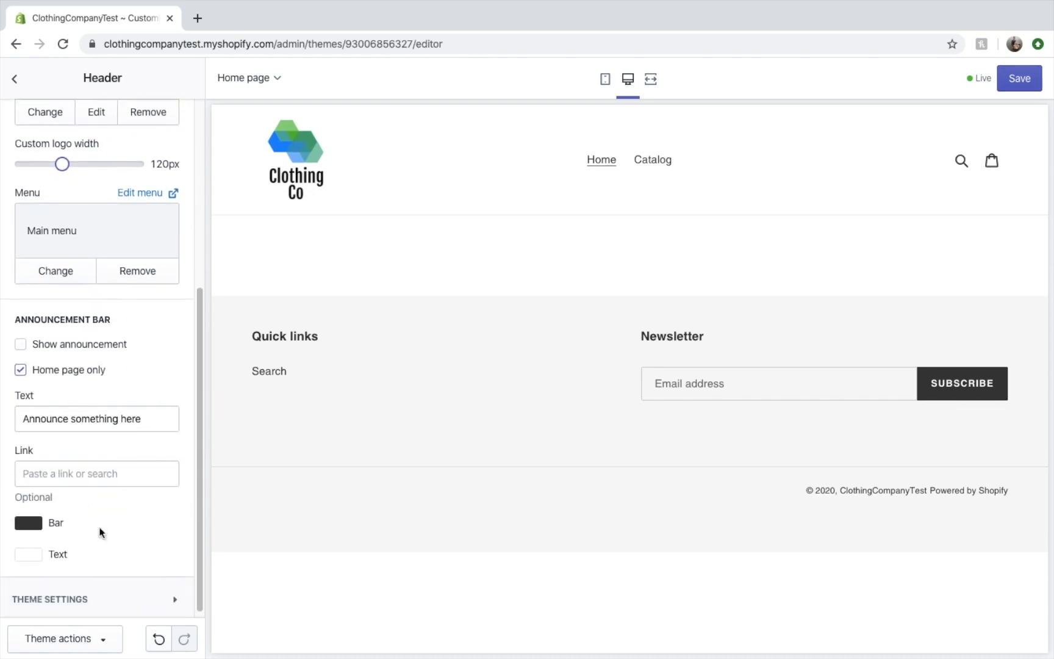
{"action": "scroll", "coordinate": [116, 537], "scroll_direction": "up", "scroll_amount": 7}
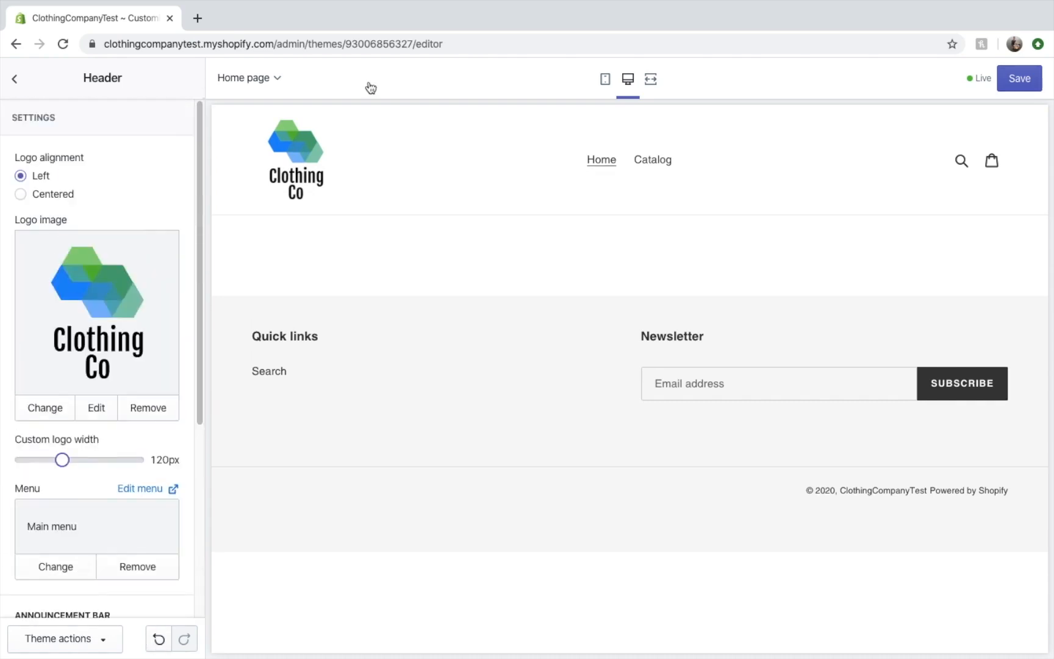
{"action": "left_click", "coordinate": [14, 78]}
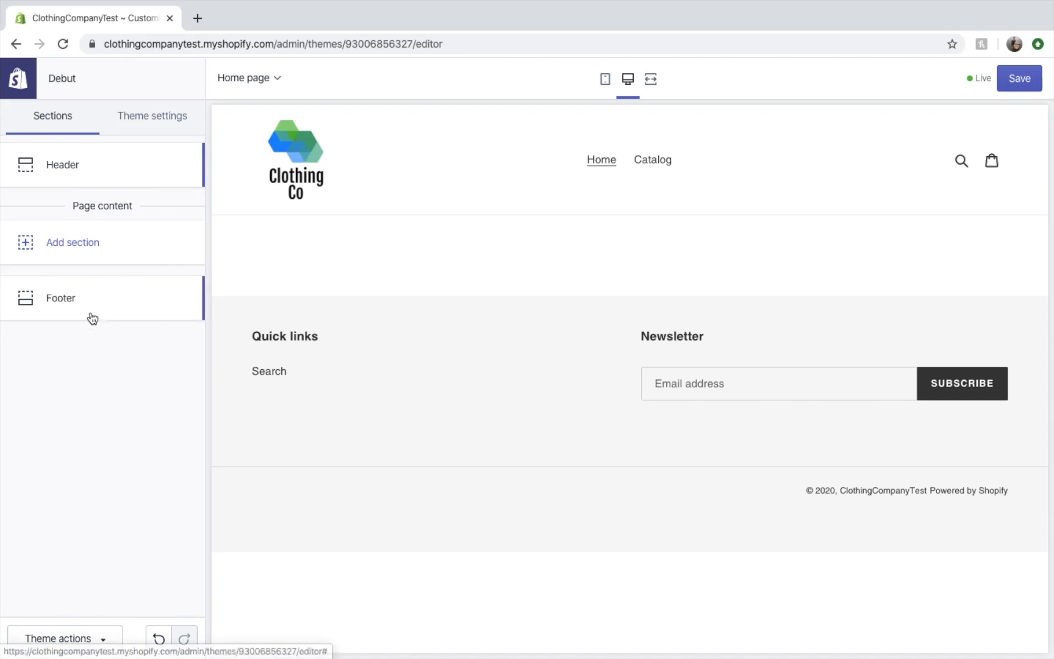
- Preview the Image with text section on the home page and leave the section picker without adding it
{"action": "left_click", "coordinate": [77, 256]}
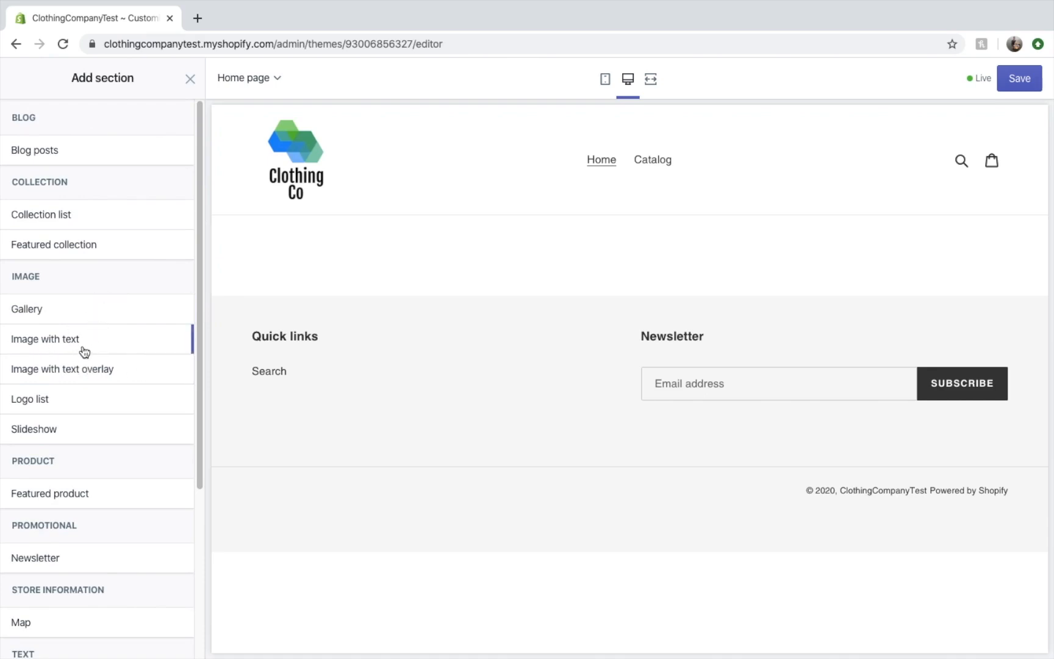
{"action": "mouse_move", "coordinate": [83, 345]}
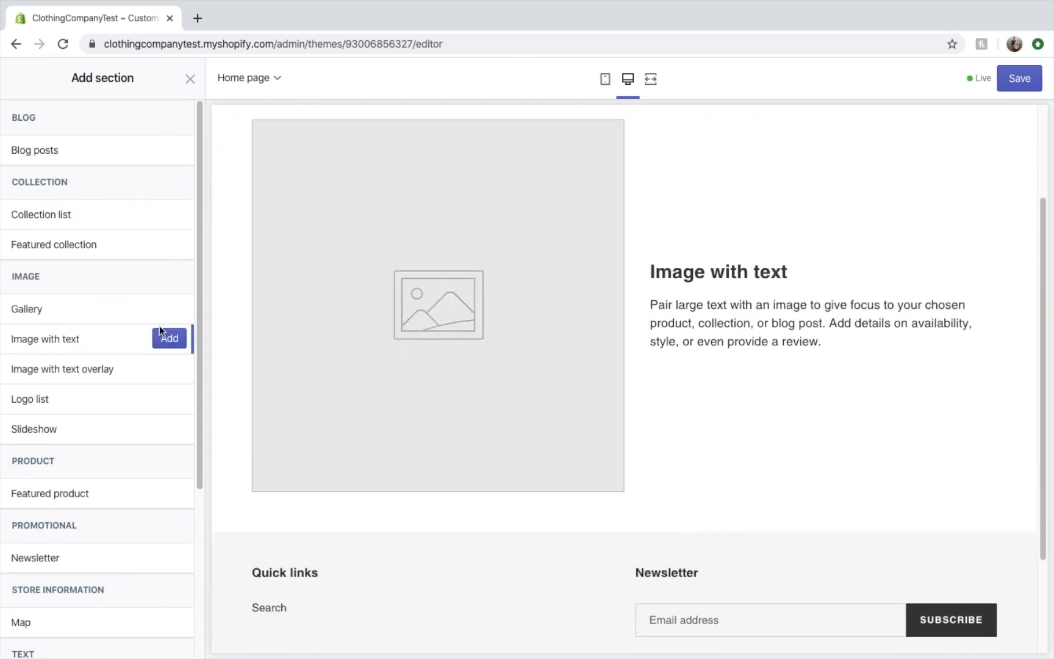
{"action": "scroll", "coordinate": [545, 371], "scroll_direction": "up", "scroll_amount": 3}
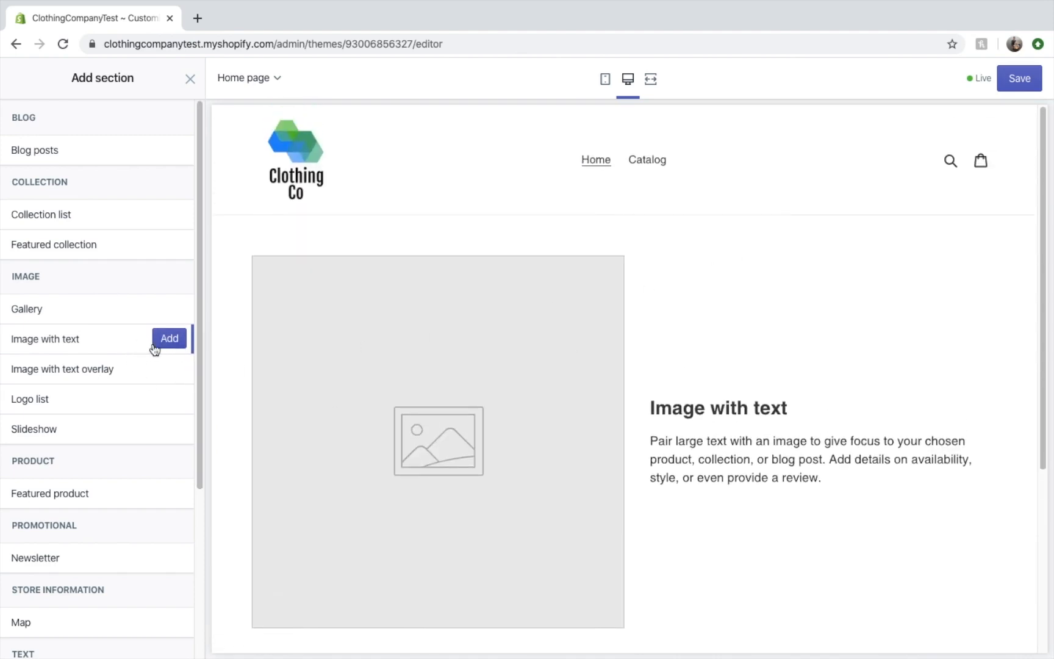
{"action": "left_click", "coordinate": [188, 79]}
- Add an Image with text overlay section to the home page's content
{"action": "left_click", "coordinate": [114, 236]}
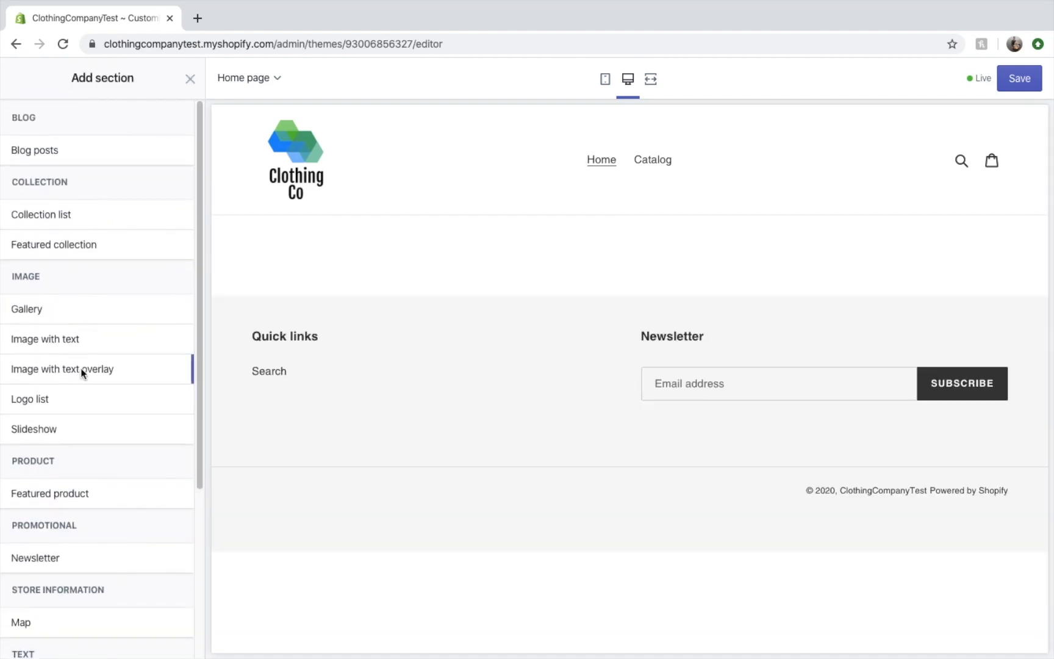
{"action": "mouse_move", "coordinate": [80, 368]}
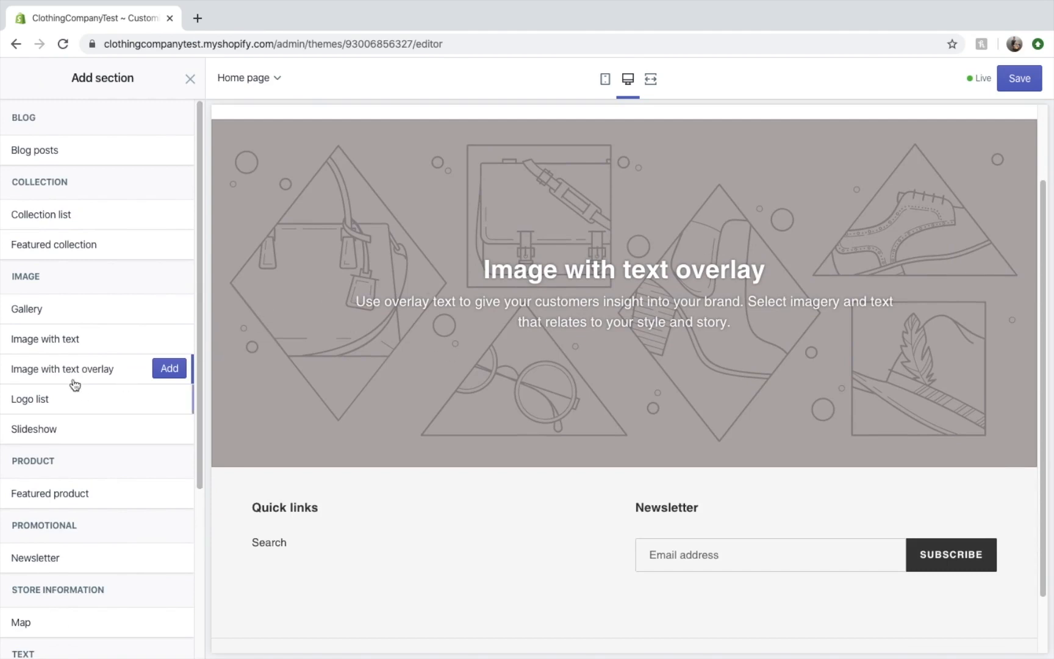
{"action": "left_click", "coordinate": [173, 370]}
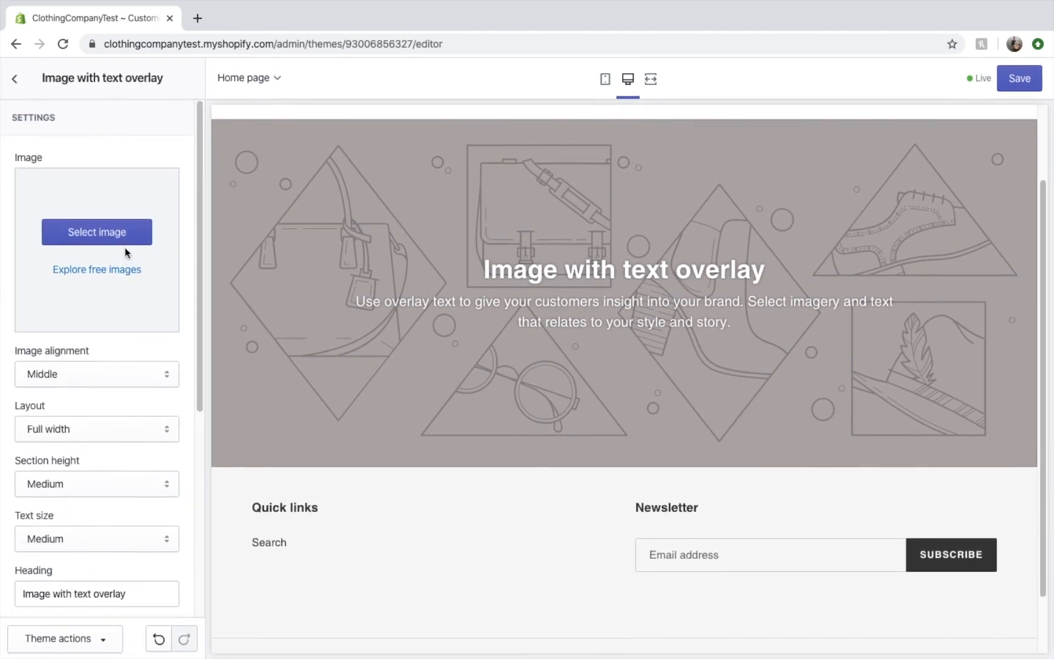
- Upload Cover Photo 2.jpg from the Clothing Shopify Store folder and set it as the image of the Image with text overlay section
{"action": "left_click", "coordinate": [122, 238]}
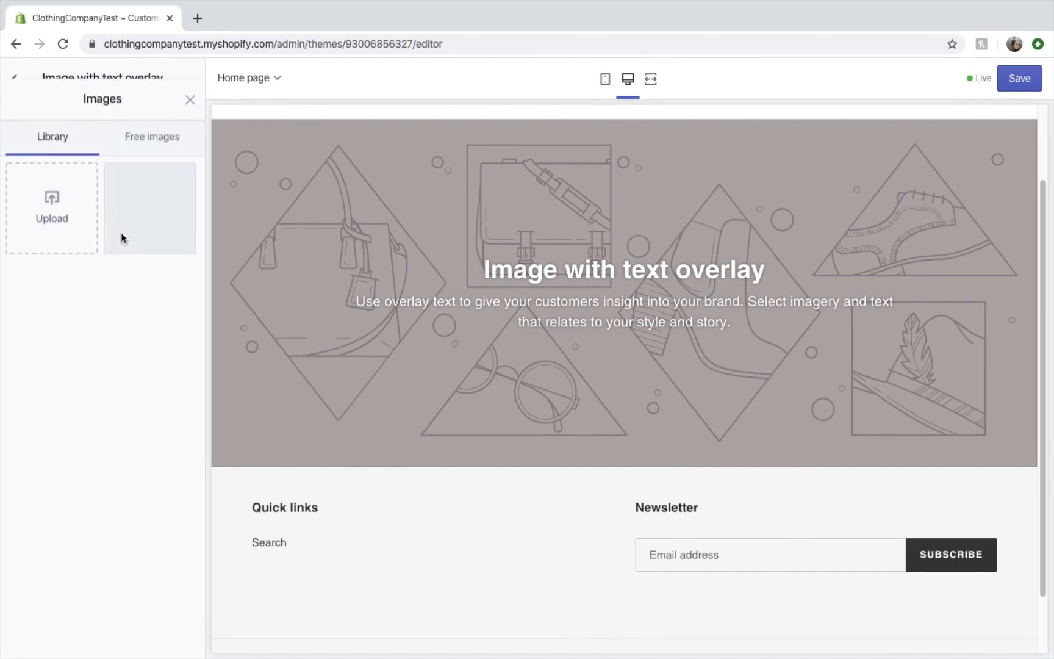
{"action": "left_click", "coordinate": [53, 178]}
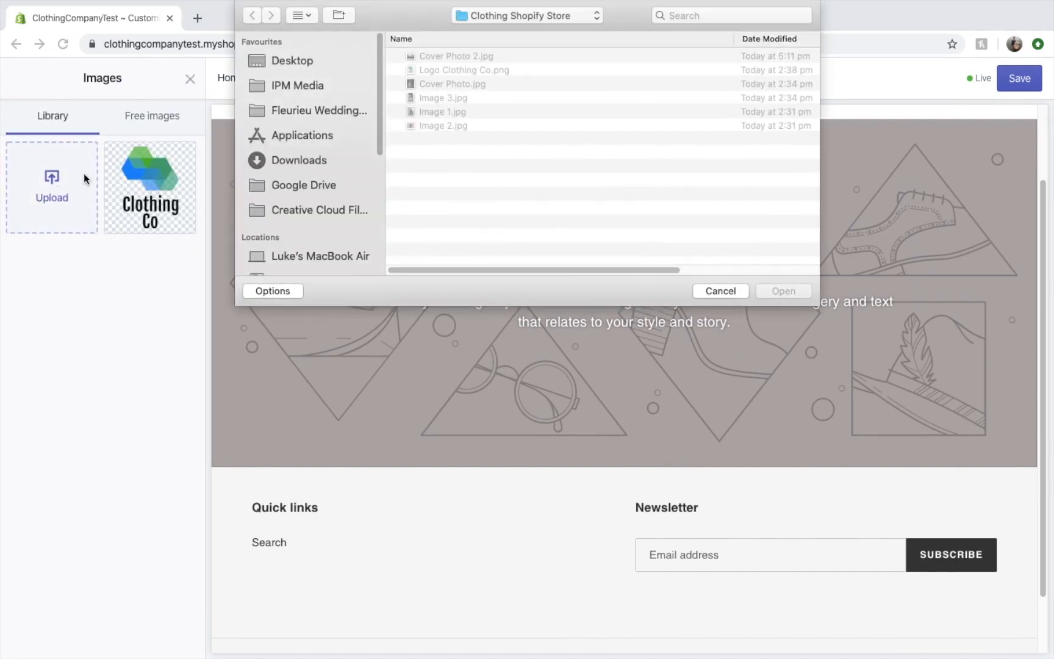
{"action": "left_click", "coordinate": [489, 55]}
{"action": "key", "text": "space"}
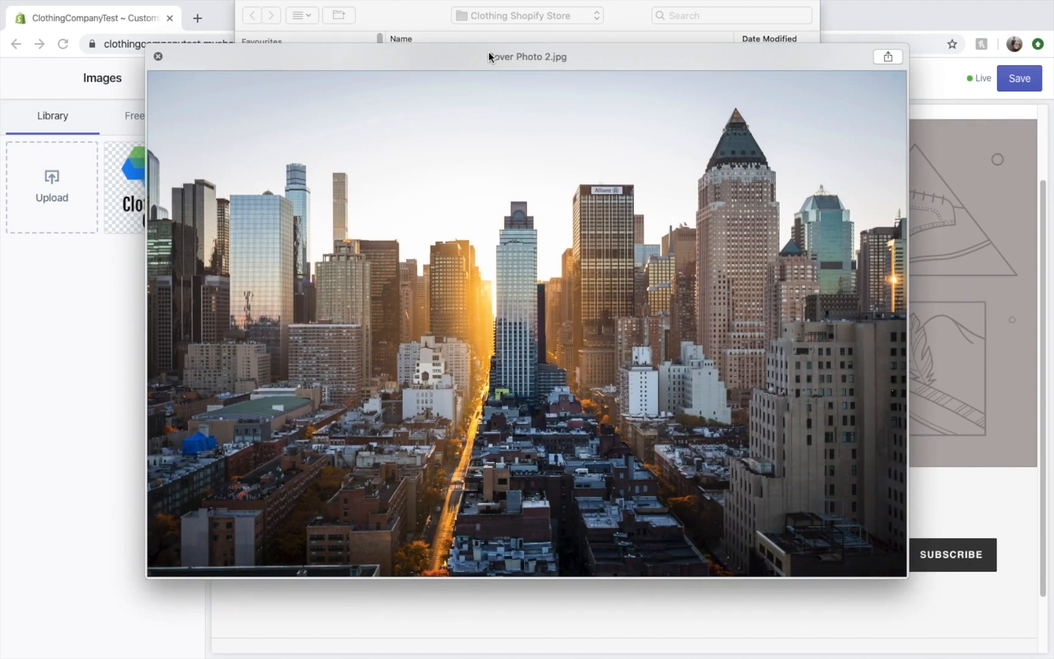
{"action": "key", "text": "Down"}
{"action": "key", "text": "Down"}
{"action": "key", "text": "Up"}
{"action": "key", "text": "Up"}
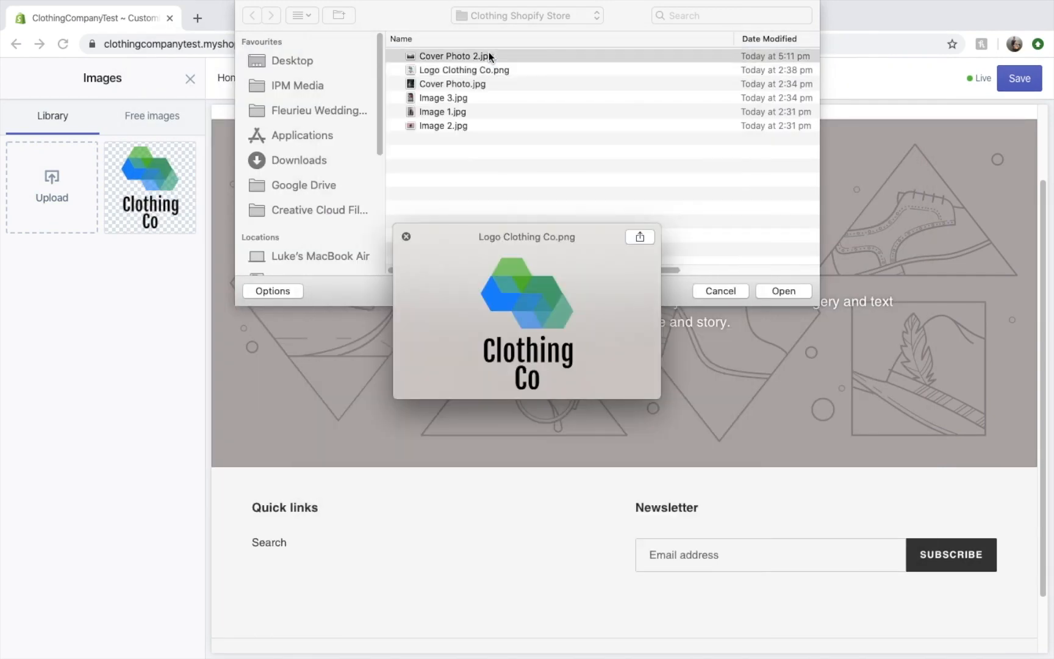
{"action": "key", "text": "space"}
{"action": "key", "text": "Return"}
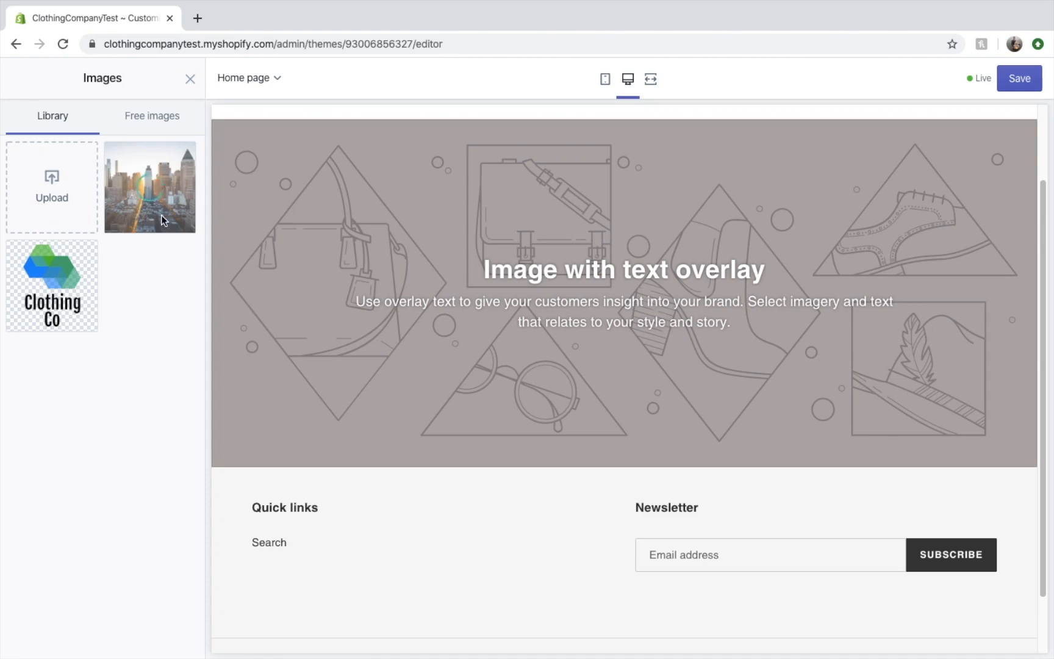
{"action": "scroll", "coordinate": [345, 306], "scroll_direction": "down", "scroll_amount": 2}
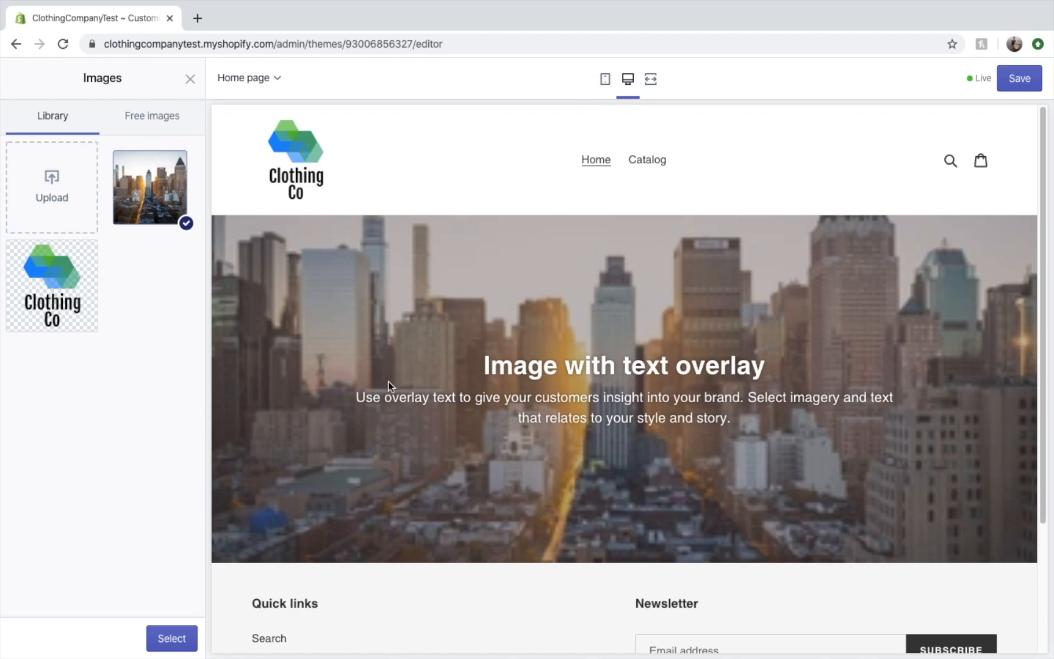
{"action": "left_click", "coordinate": [160, 640]}
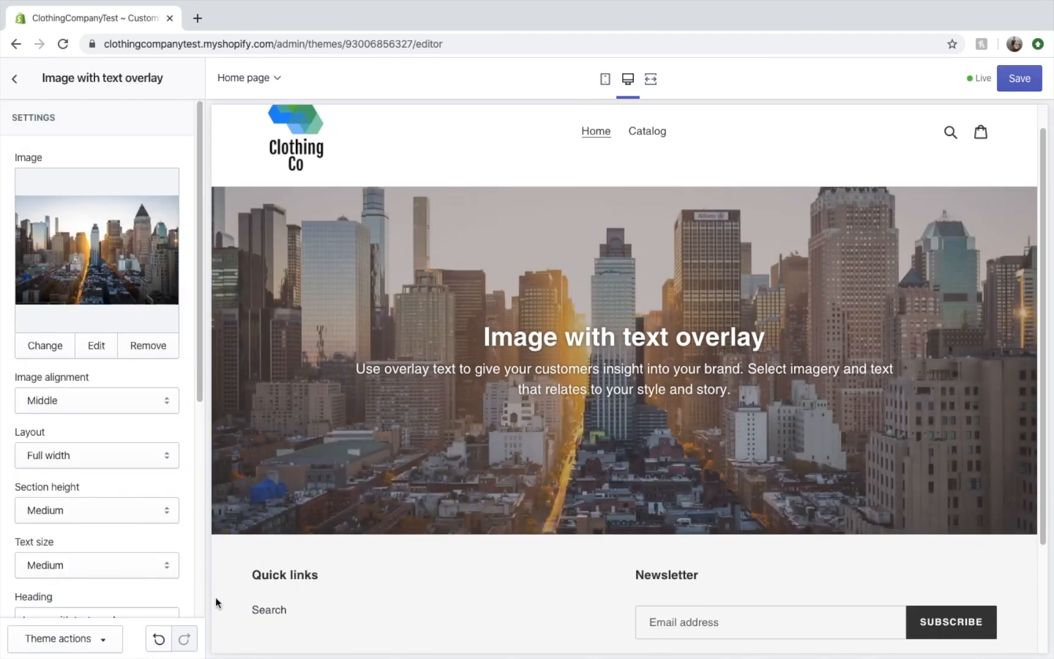
- Preview the home page in the mobile layout and return to the desktop layout
{"action": "left_click", "coordinate": [605, 79]}
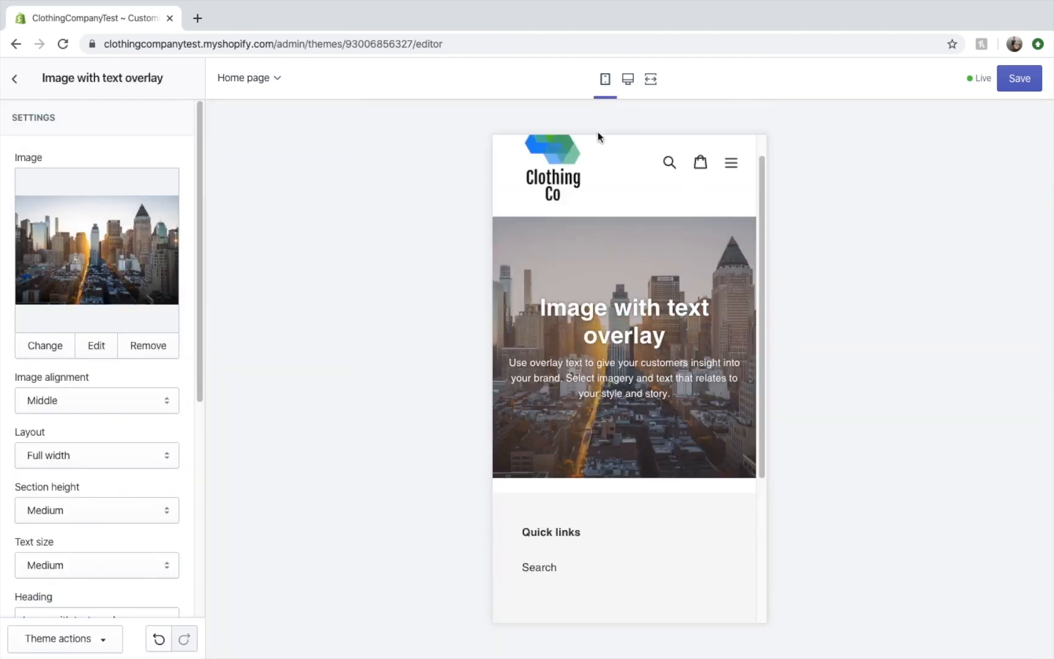
{"action": "scroll", "coordinate": [613, 300], "scroll_direction": "up", "scroll_amount": 1}
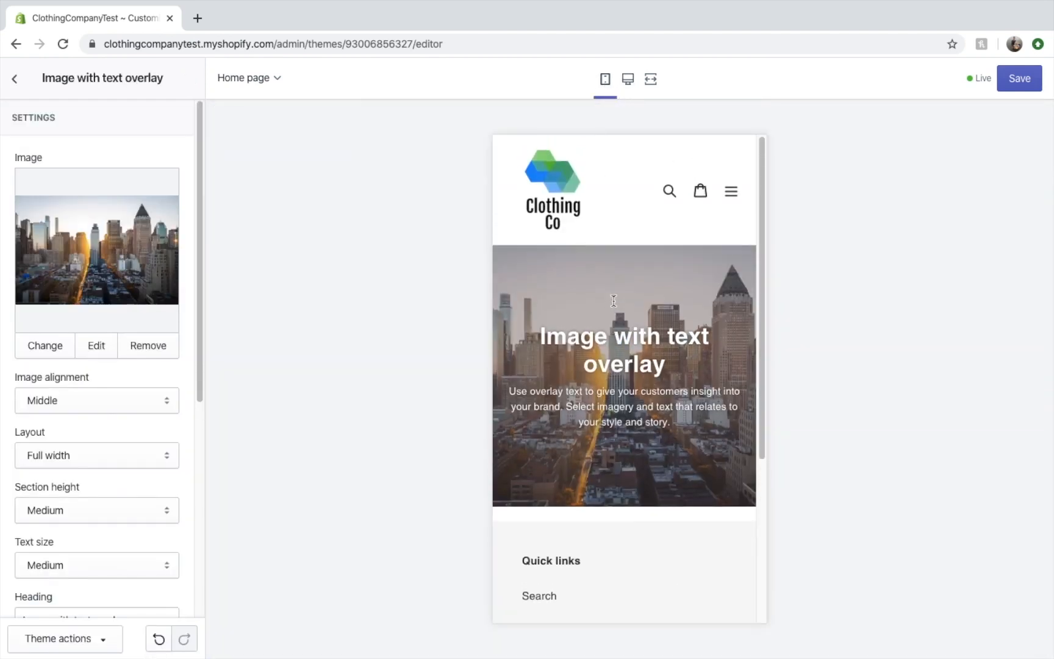
{"action": "left_click", "coordinate": [627, 85]}
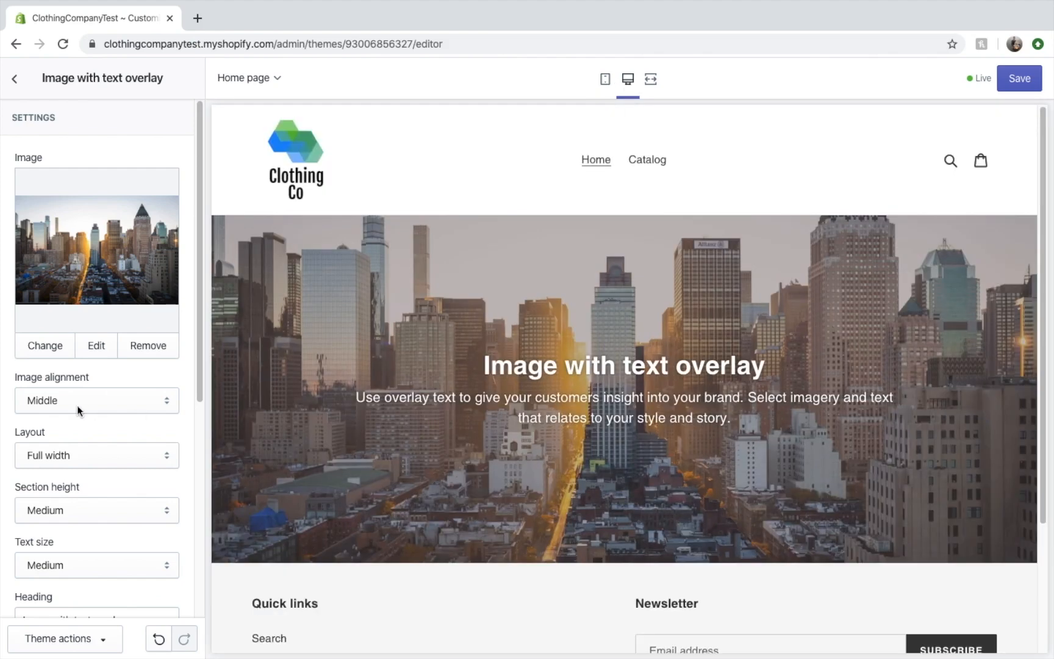
- Replace the overlay section's heading with "Street Wear for Modern People"
{"action": "scroll", "coordinate": [77, 405], "scroll_direction": "down", "scroll_amount": 3}
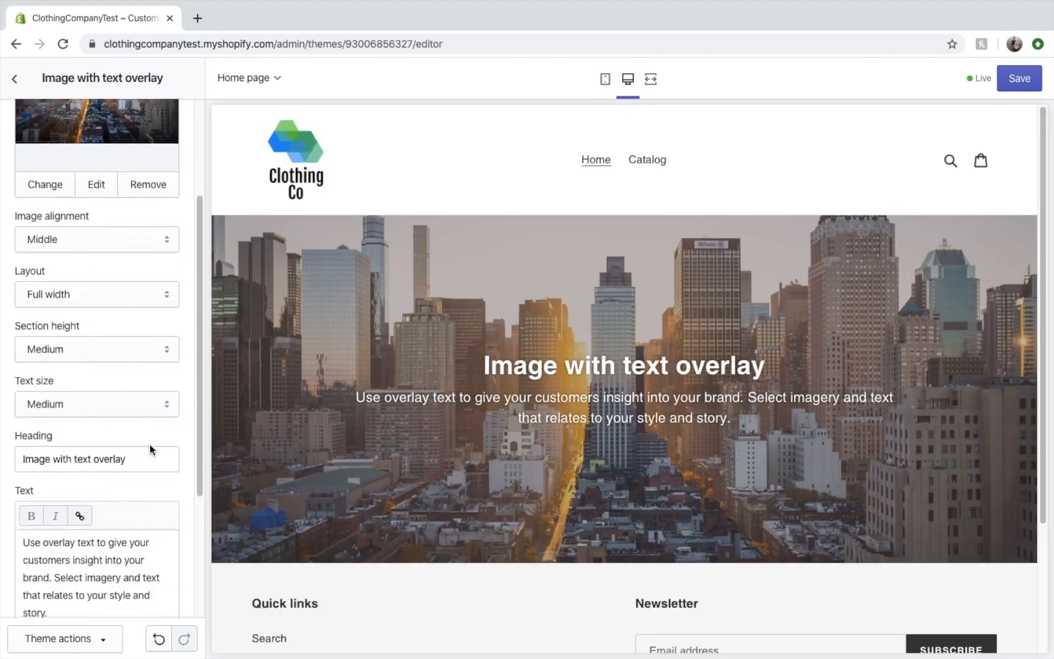
{"action": "scroll", "coordinate": [150, 449], "scroll_direction": "down", "scroll_amount": 3}
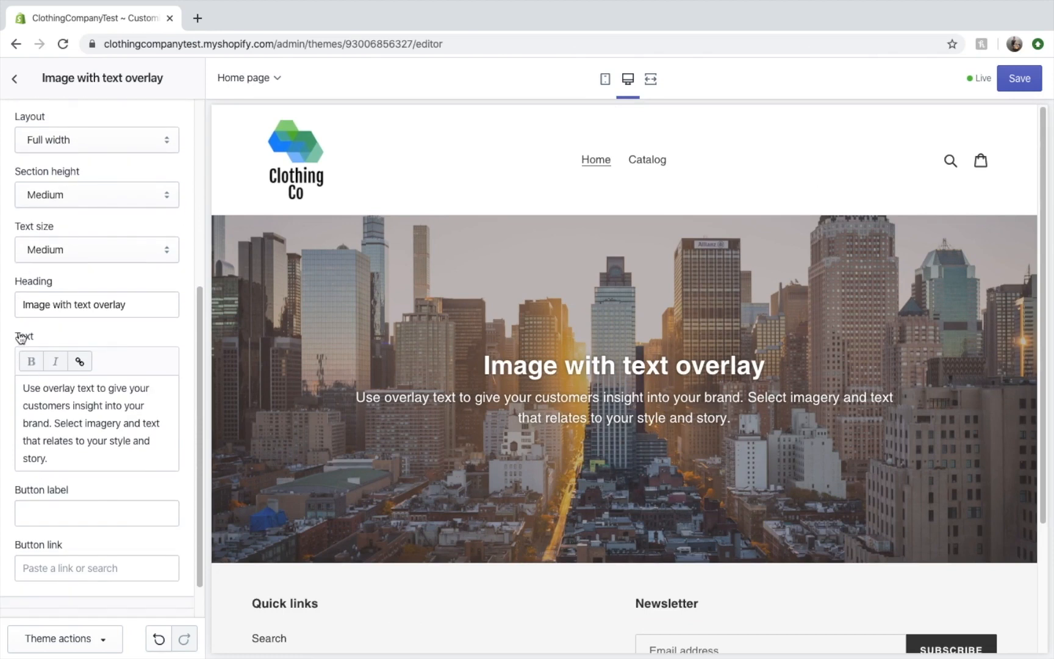
{"action": "double_click", "coordinate": [110, 303]}
{"action": "triple_click", "coordinate": [110, 300]}
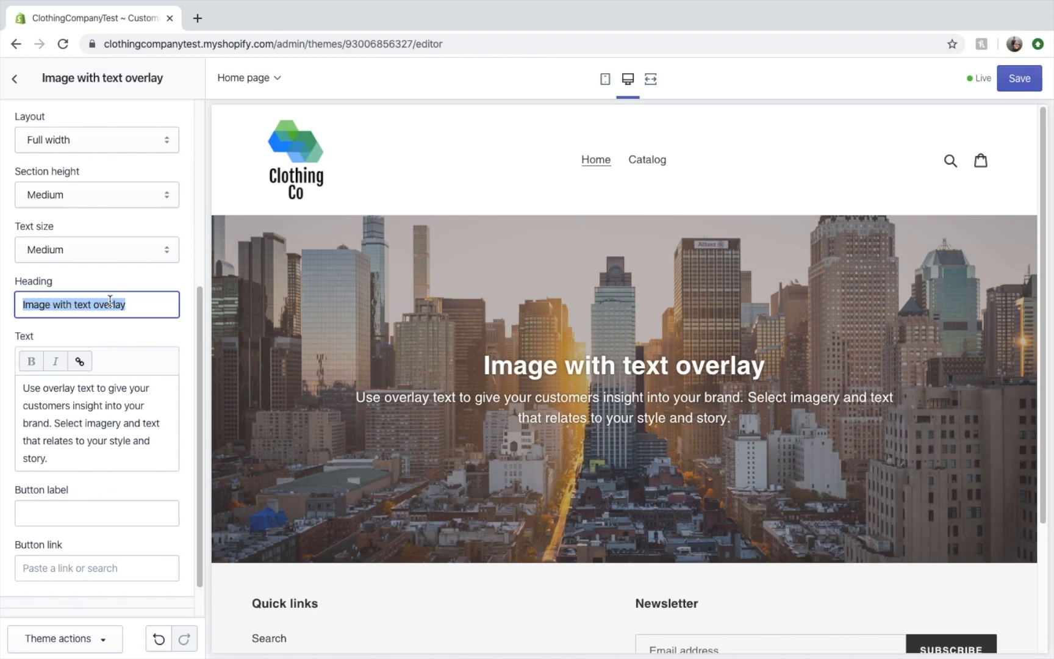
{"action": "type", "text": "t"}
{"action": "key", "text": "BackSpace"}
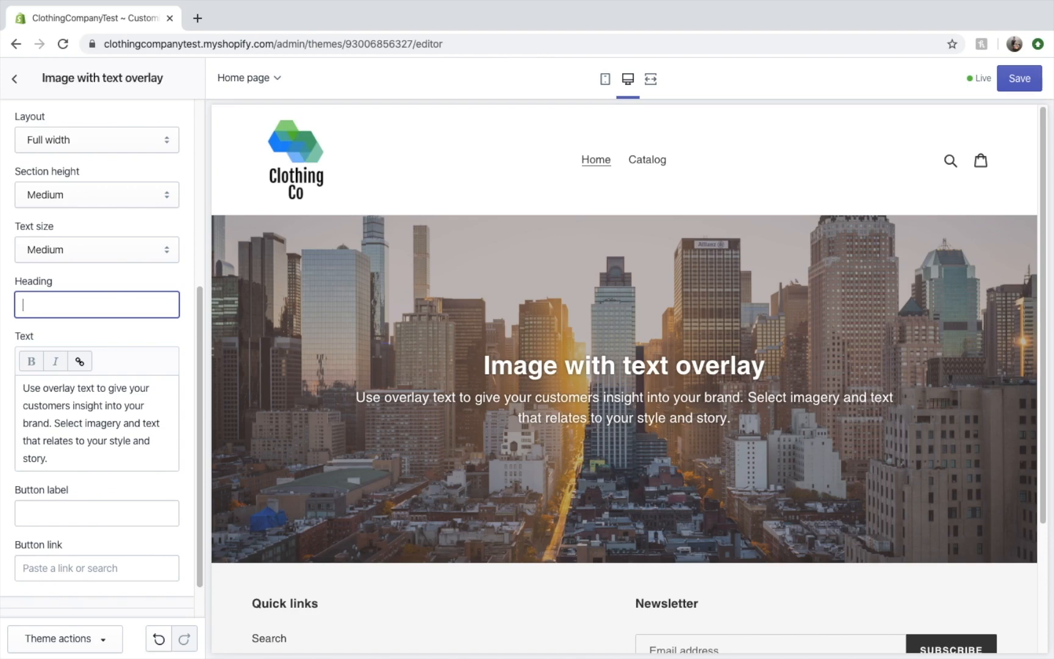
{"action": "type", "text": "Street We"}
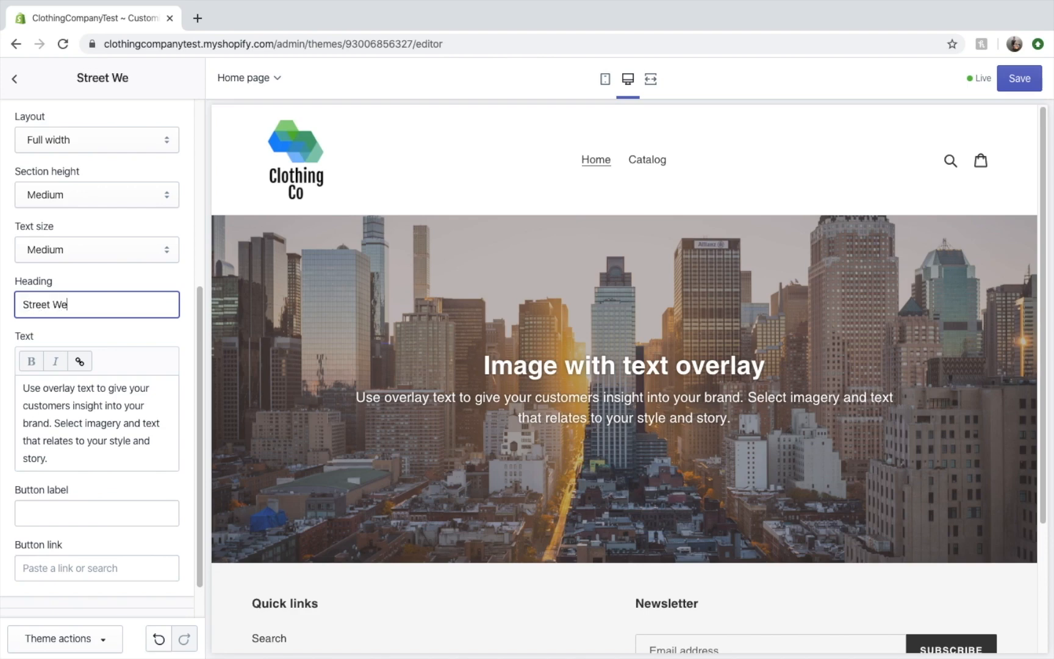
{"action": "type", "text": "ar for Modern "}
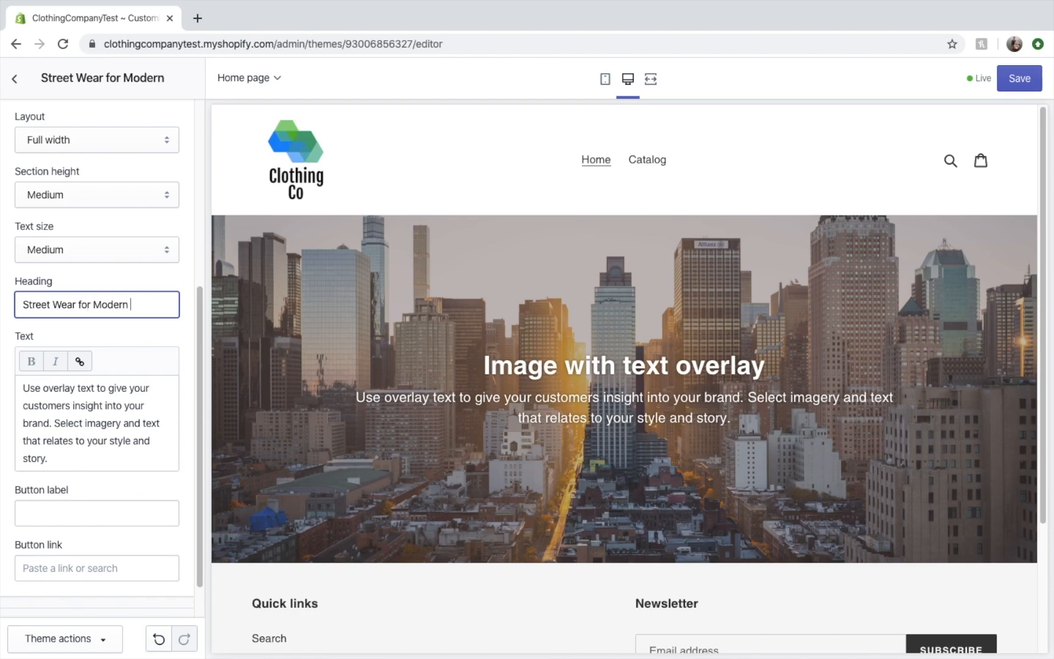
{"action": "type", "text": "p"}
{"action": "key", "text": "BackSpace"}
{"action": "type", "text": "Pe"}
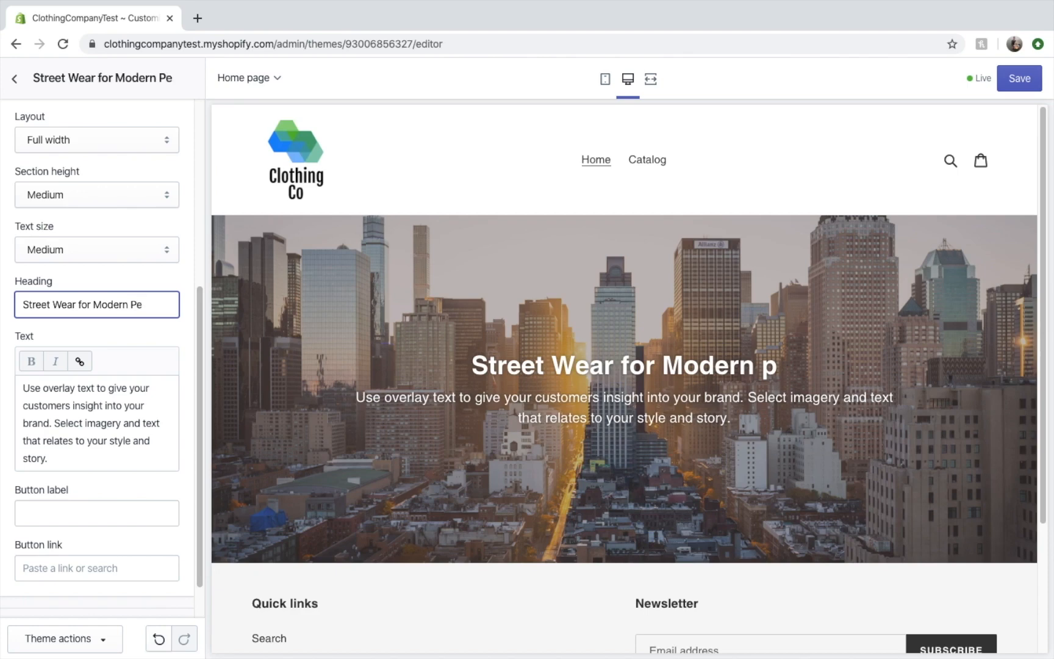
{"action": "key", "text": "BackSpace"}
{"action": "type", "text": "eop"}
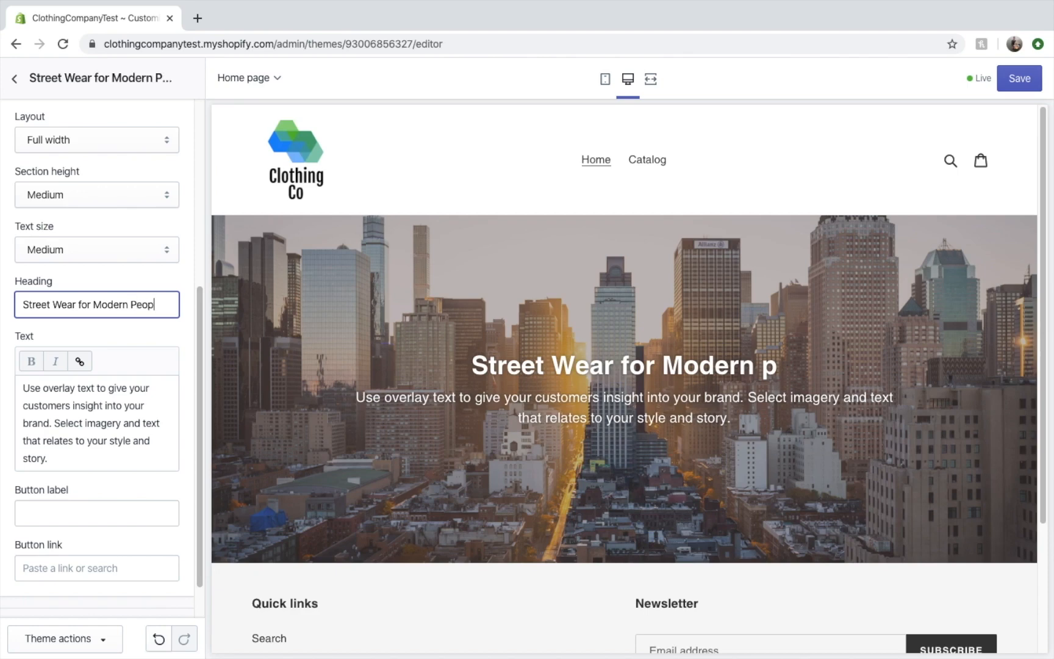
{"action": "type", "text": "le"}
- Replace the overlay section's placeholder body text with "Feel the quality."
{"action": "left_click", "coordinate": [91, 456]}
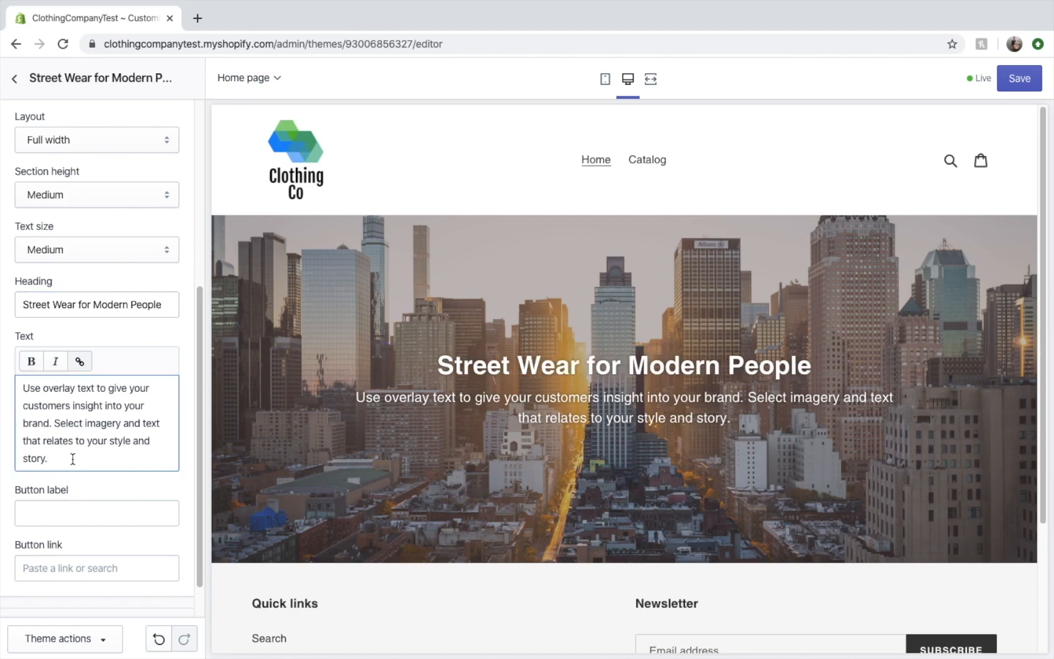
{"action": "left_click_drag", "start_coordinate": [72, 459], "coordinate": [25, 382]}
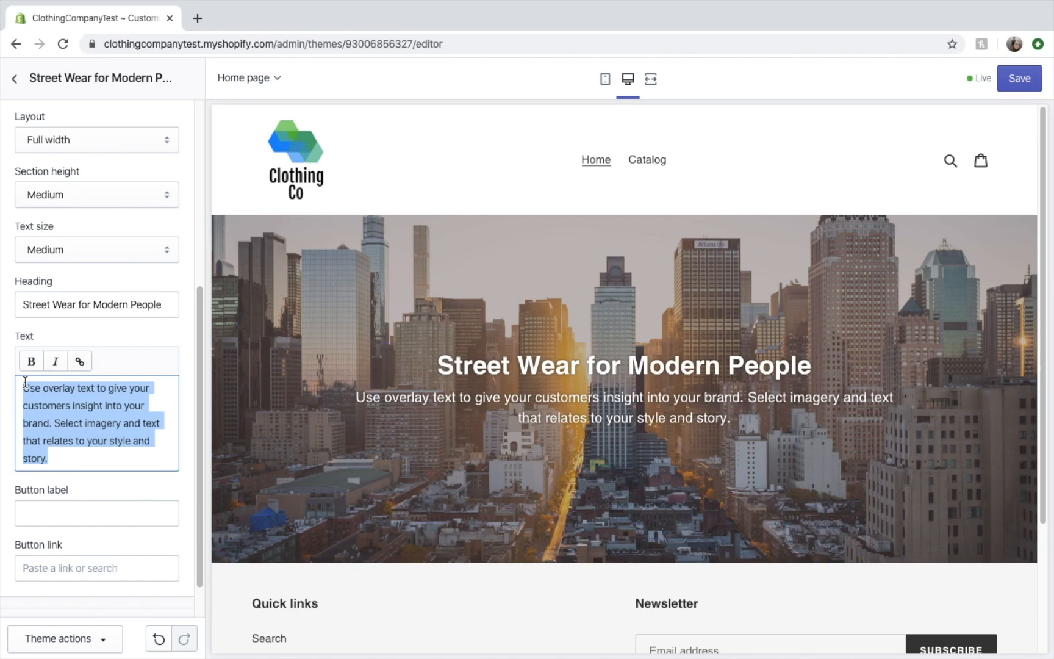
{"action": "key", "text": "BackSpace"}
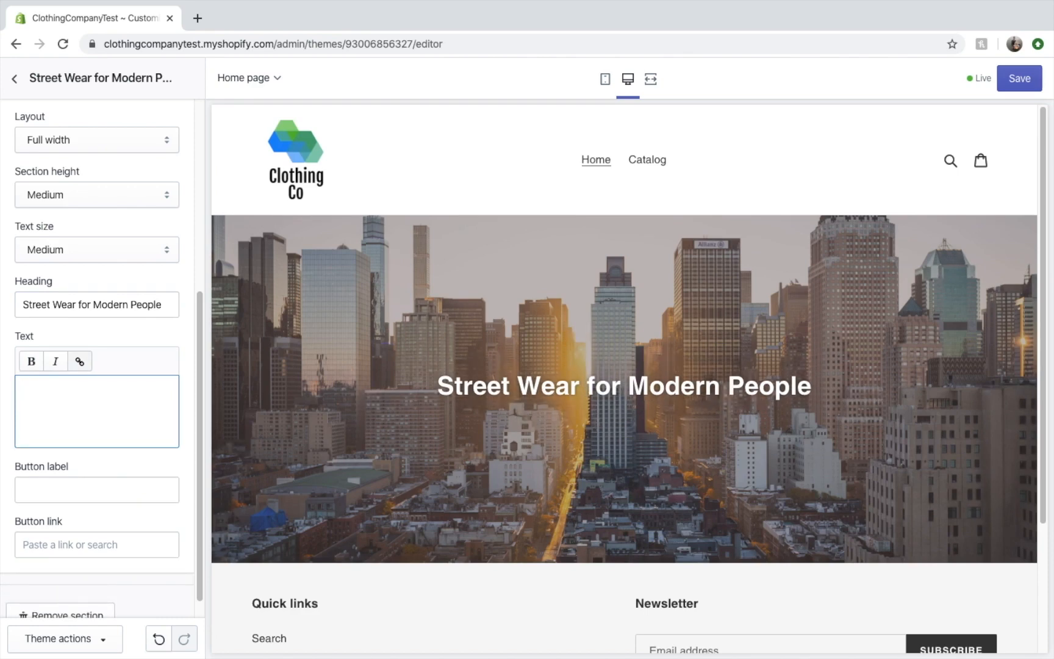
{"action": "type", "text": "Feel the quality."}
- Set the overlay section's button label to "Shop Now"
{"action": "left_click", "coordinate": [128, 479]}
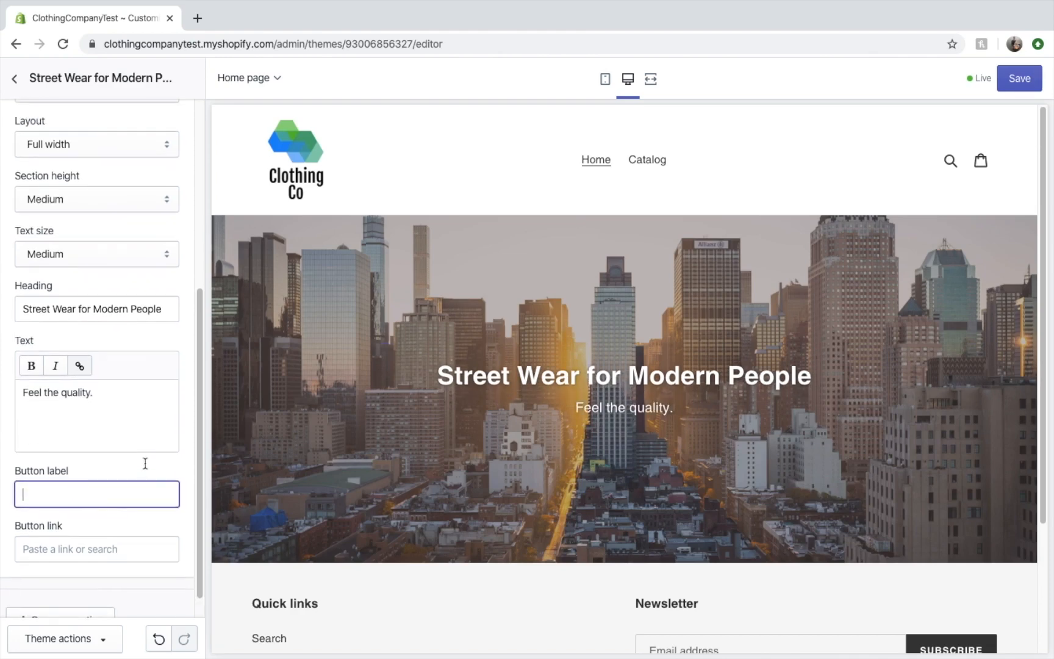
{"action": "scroll", "coordinate": [184, 331], "scroll_direction": "down", "scroll_amount": 1}
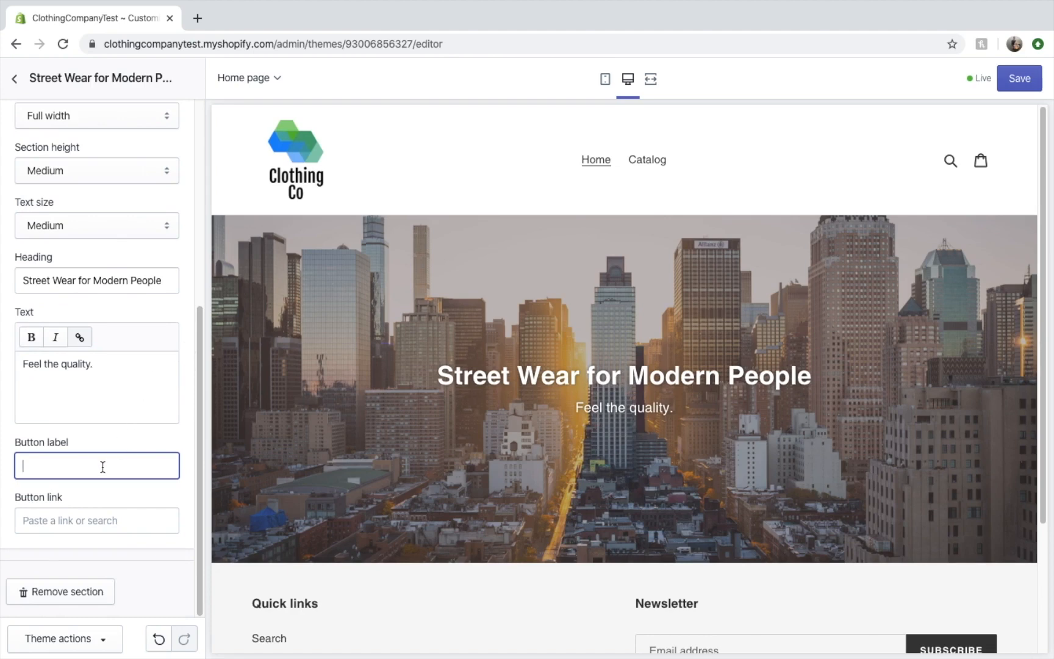
{"action": "type", "text": "B"}
{"action": "type", "text": "hop"}
{"action": "type", "text": " Now"}
{"action": "left_click", "coordinate": [79, 523]}
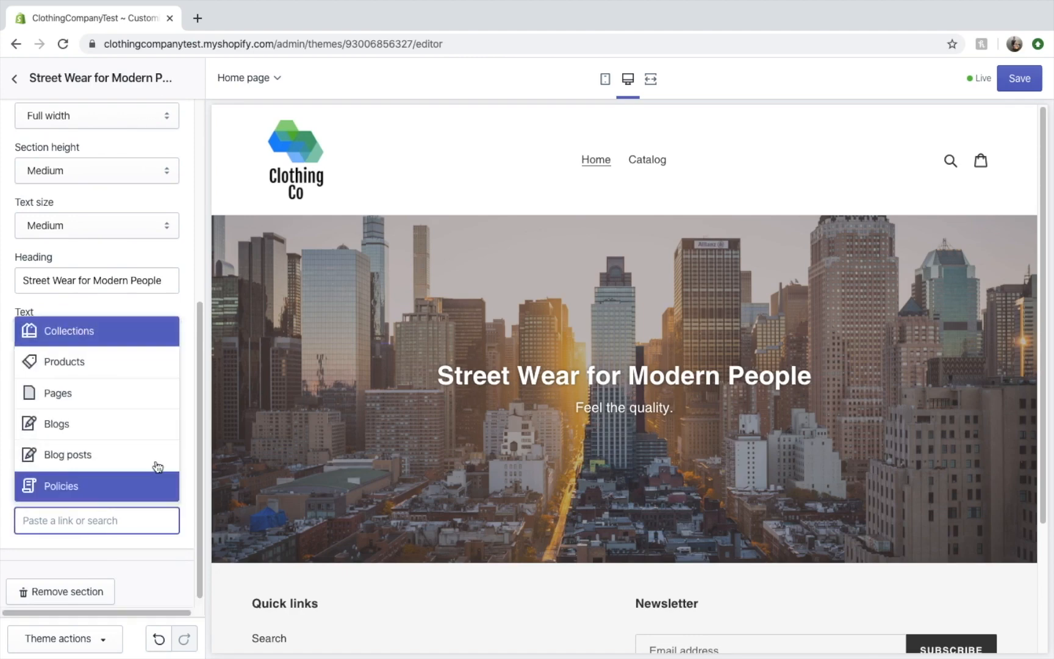
{"action": "left_click", "coordinate": [153, 395]}
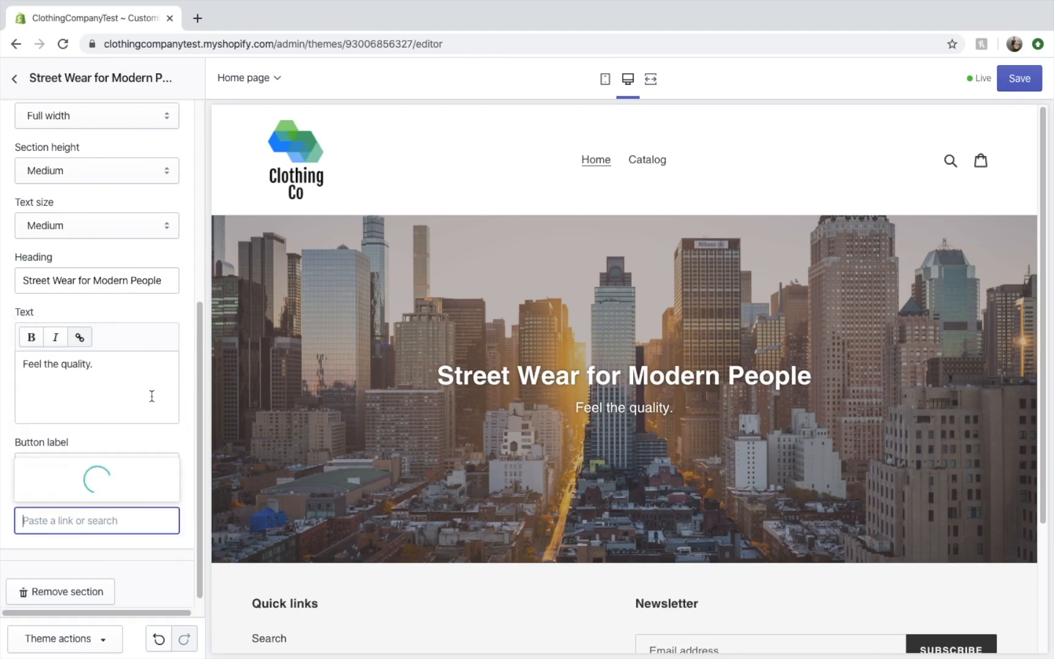
{"action": "left_click", "coordinate": [193, 435]}
{"action": "scroll", "coordinate": [193, 434], "scroll_direction": "up", "scroll_amount": 1}
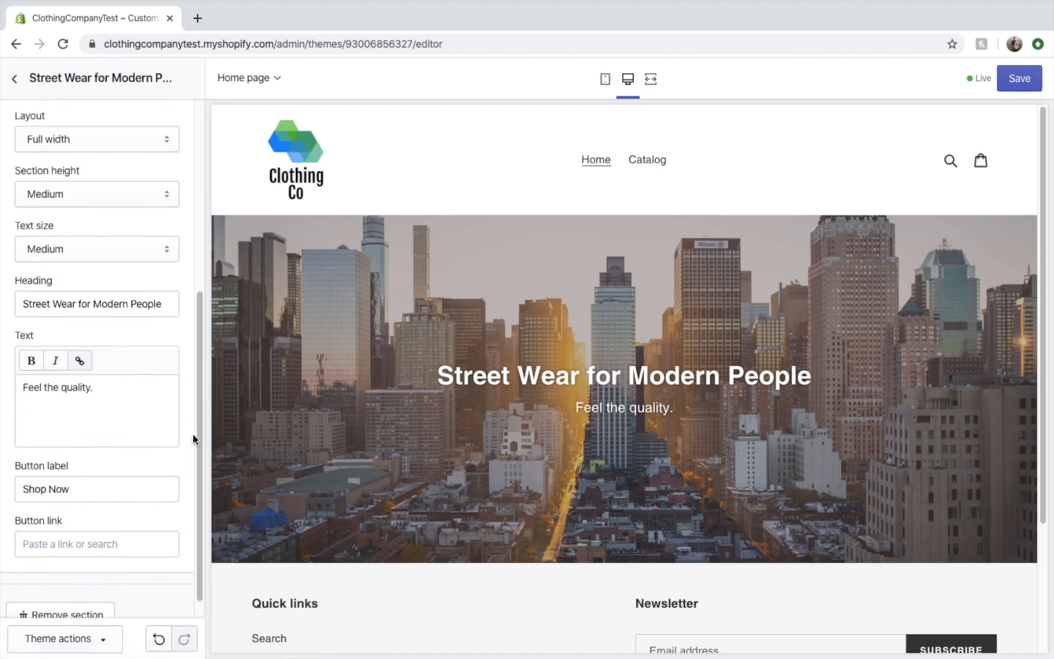
{"action": "scroll", "coordinate": [193, 434], "scroll_direction": "down", "scroll_amount": 1}
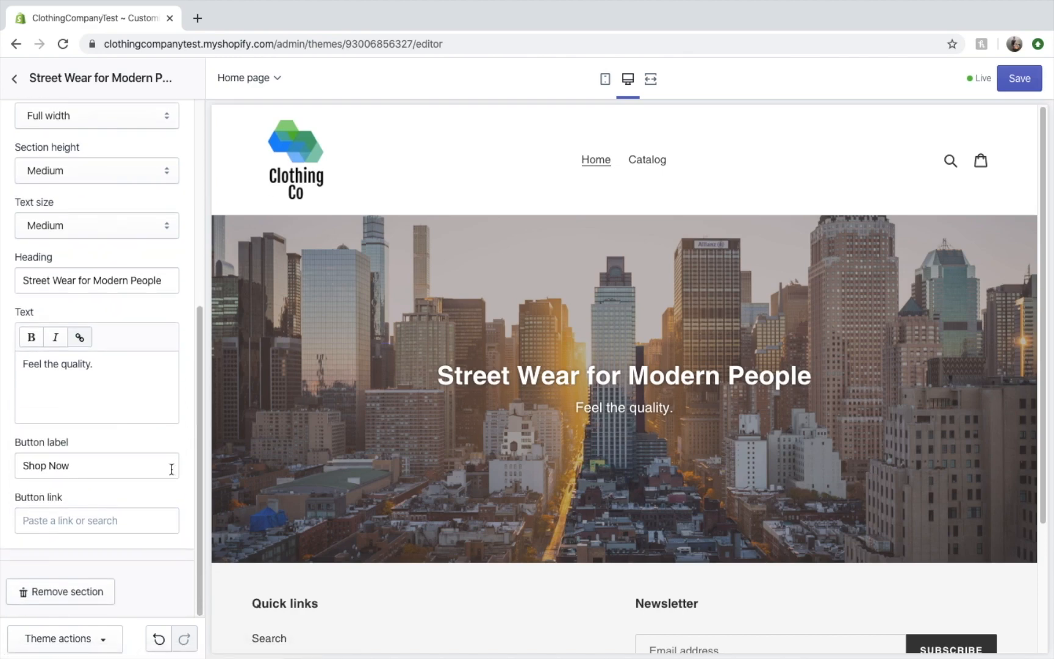
- Link the overlay section's Shop Now button to All Collections
{"action": "left_click", "coordinate": [119, 521]}
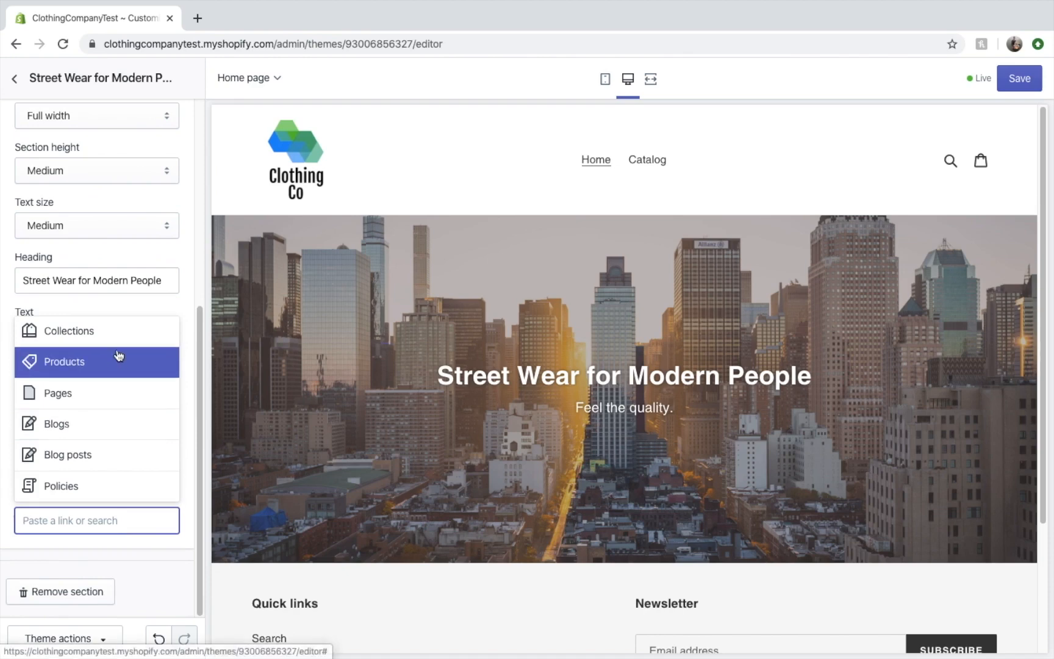
{"action": "left_click", "coordinate": [90, 337]}
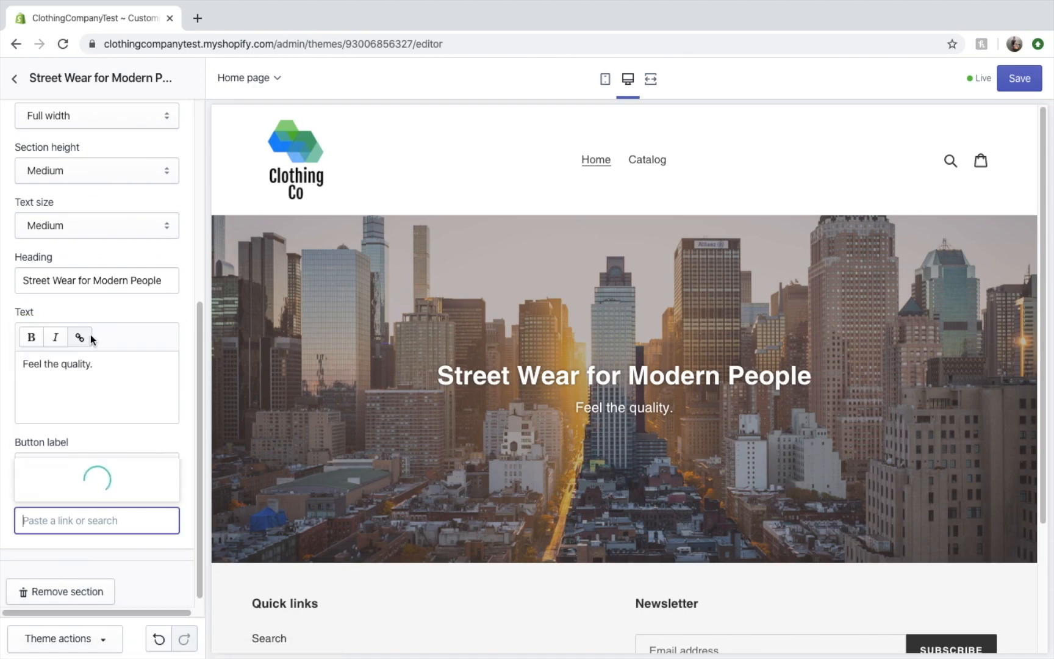
{"action": "left_click", "coordinate": [91, 453]}
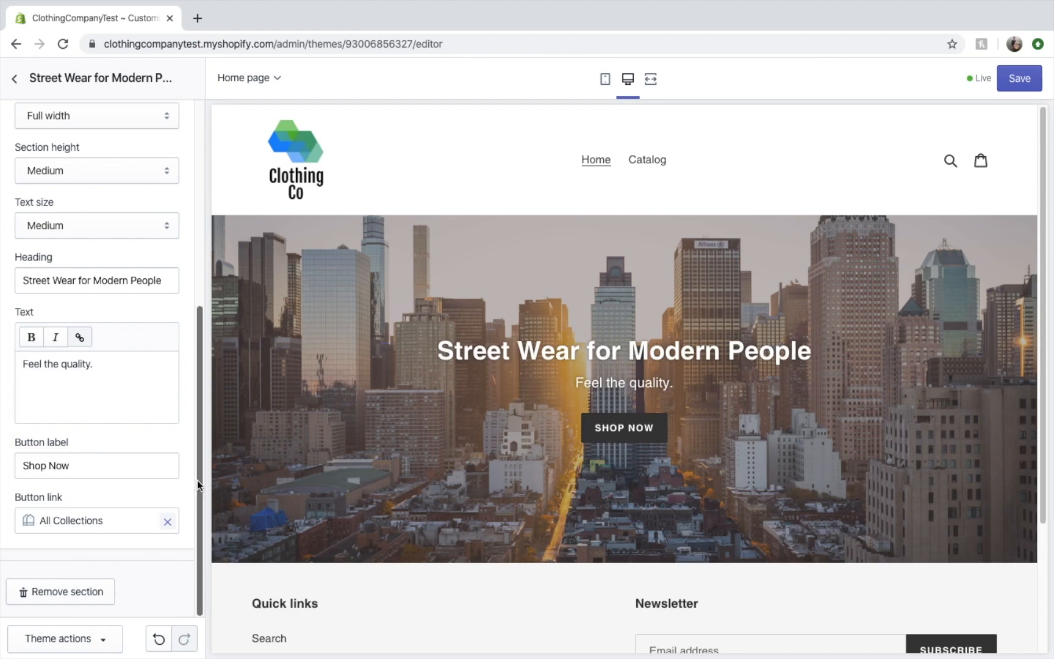
- Review the overlay section's settings, return to the section list and save the theme changes
{"action": "scroll", "coordinate": [165, 476], "scroll_direction": "up", "scroll_amount": 3}
{"action": "scroll", "coordinate": [170, 329], "scroll_direction": "up", "scroll_amount": 4}
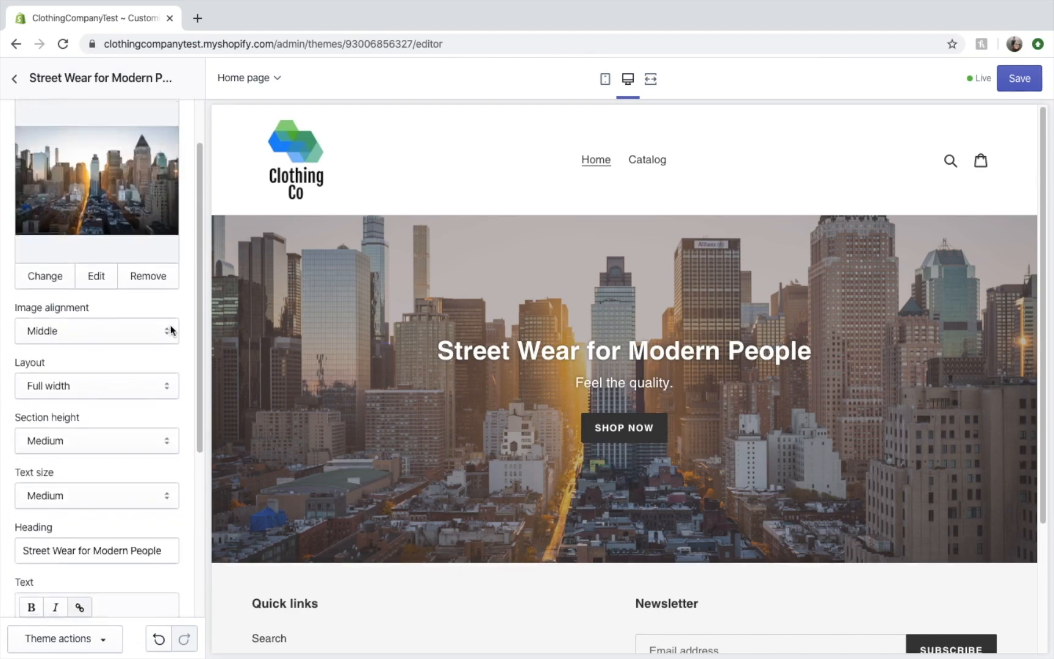
{"action": "scroll", "coordinate": [170, 332], "scroll_direction": "down", "scroll_amount": 7}
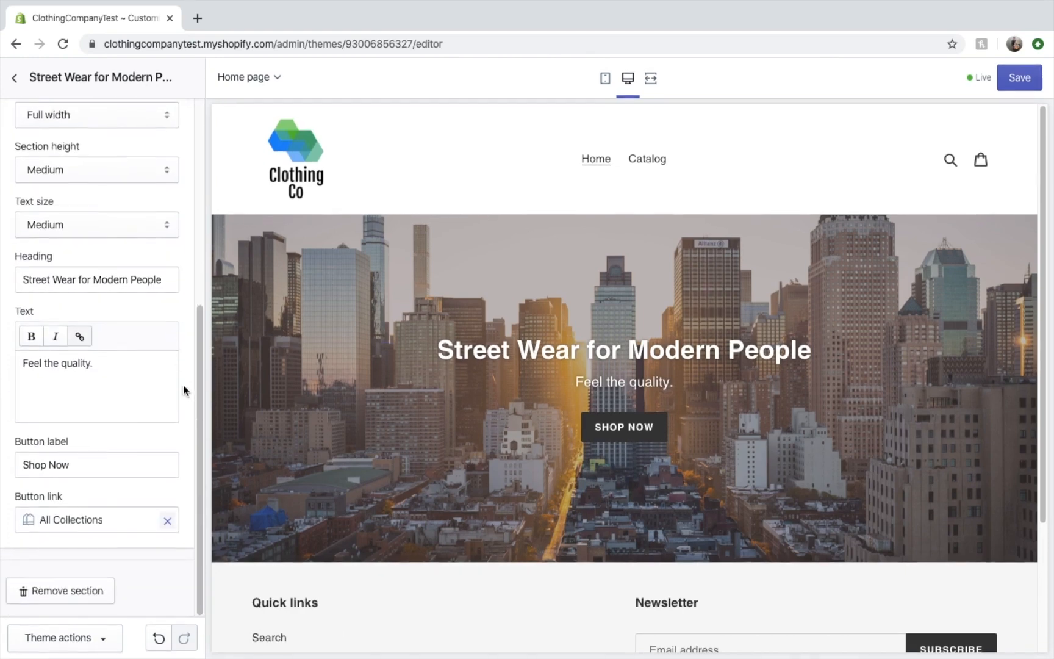
{"action": "scroll", "coordinate": [181, 376], "scroll_direction": "up", "scroll_amount": 7}
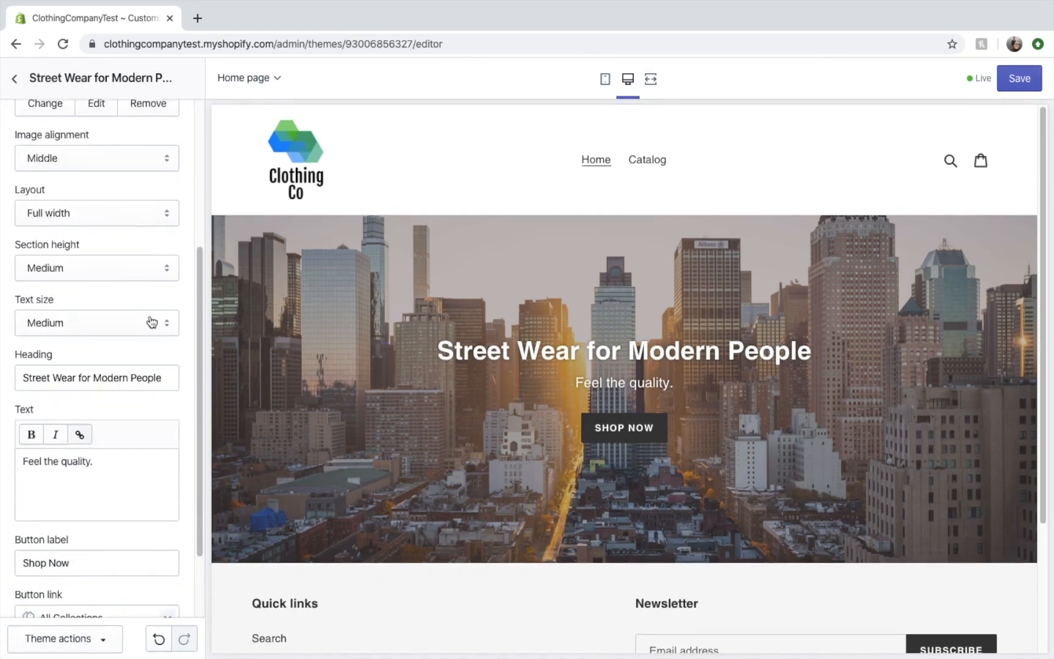
{"action": "left_click", "coordinate": [14, 78]}
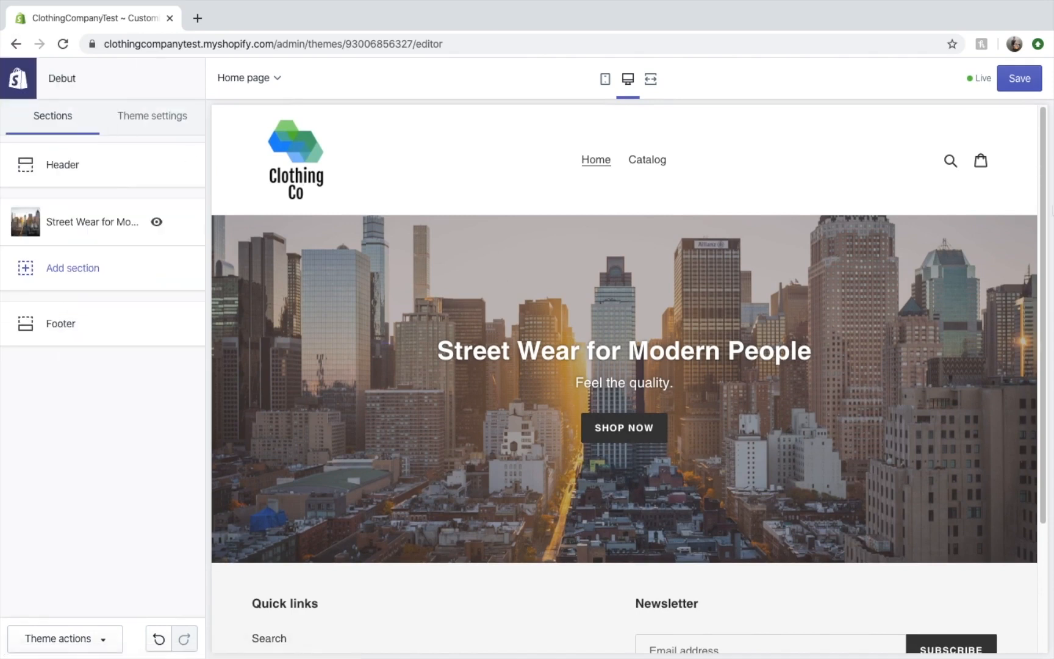
{"action": "left_click", "coordinate": [1025, 80]}
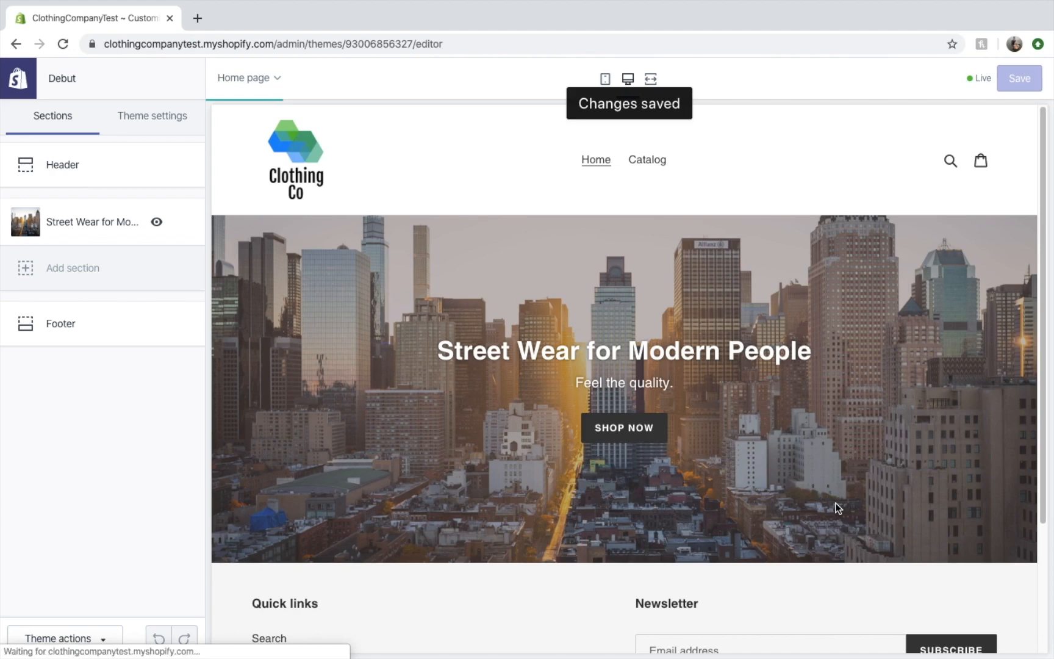
- Add a Featured collection section below the cover image on the home page and set its rows to 1
{"action": "scroll", "coordinate": [658, 467], "scroll_direction": "down", "scroll_amount": 1}
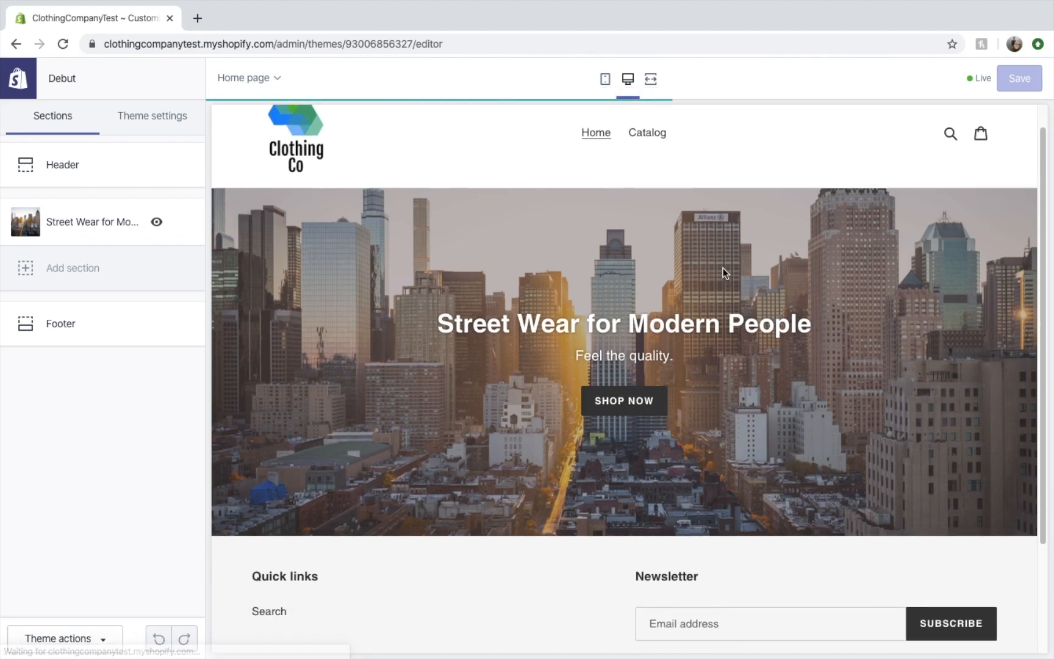
{"action": "scroll", "coordinate": [555, 348], "scroll_direction": "down", "scroll_amount": 1}
{"action": "scroll", "coordinate": [554, 348], "scroll_direction": "down", "scroll_amount": 4}
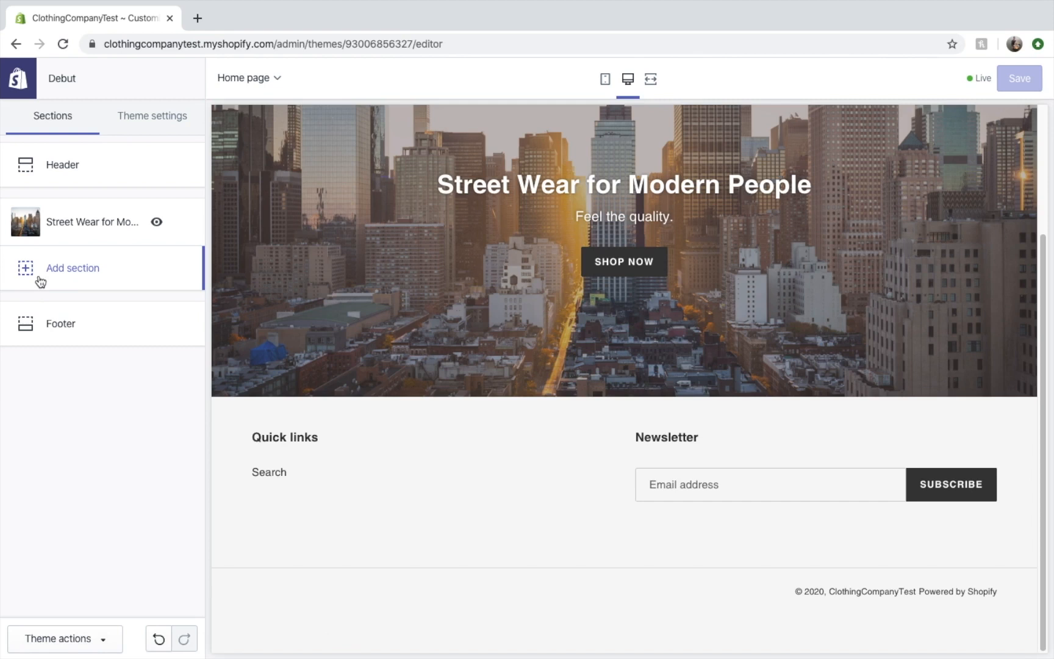
{"action": "left_click", "coordinate": [40, 282]}
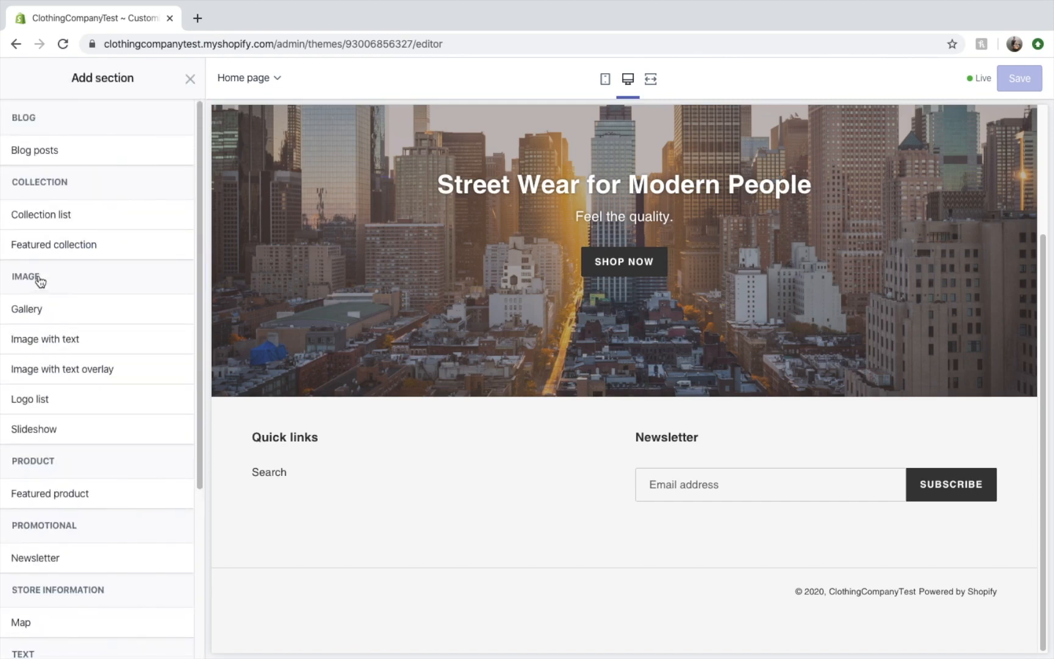
{"action": "scroll", "coordinate": [71, 427], "scroll_direction": "down", "scroll_amount": 1}
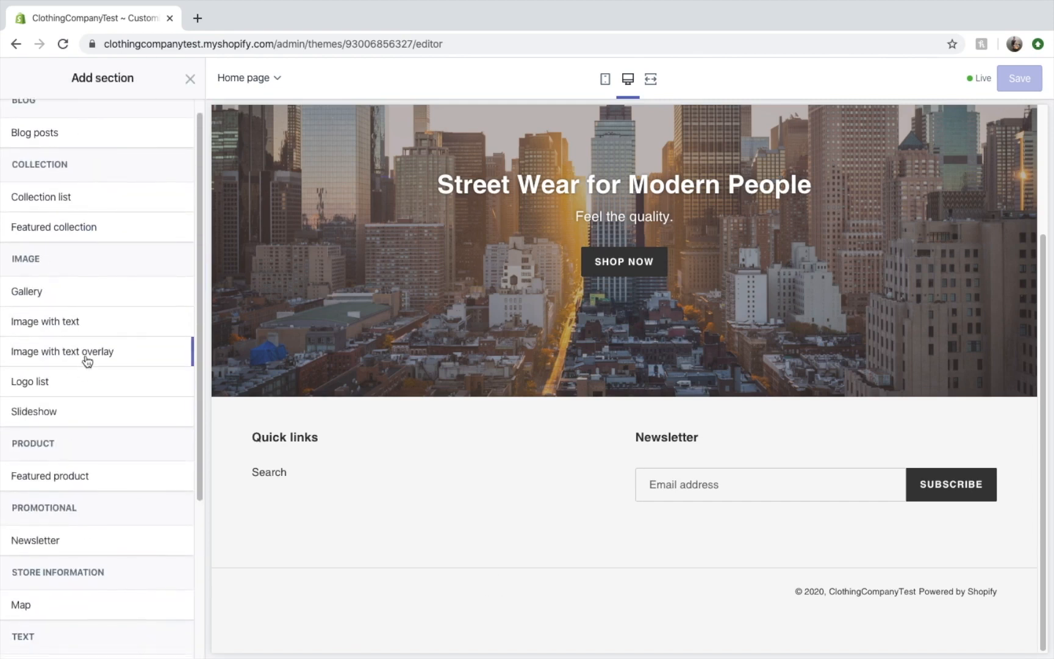
{"action": "scroll", "coordinate": [87, 360], "scroll_direction": "down", "scroll_amount": 5}
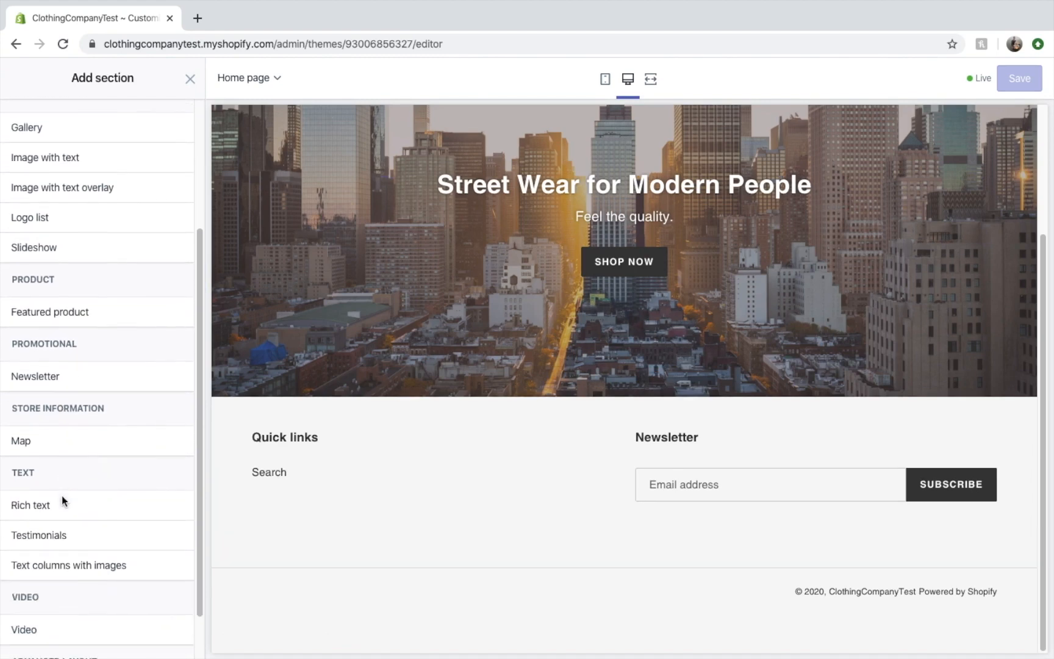
{"action": "scroll", "coordinate": [91, 339], "scroll_direction": "down", "scroll_amount": 1}
{"action": "scroll", "coordinate": [91, 339], "scroll_direction": "up", "scroll_amount": 5}
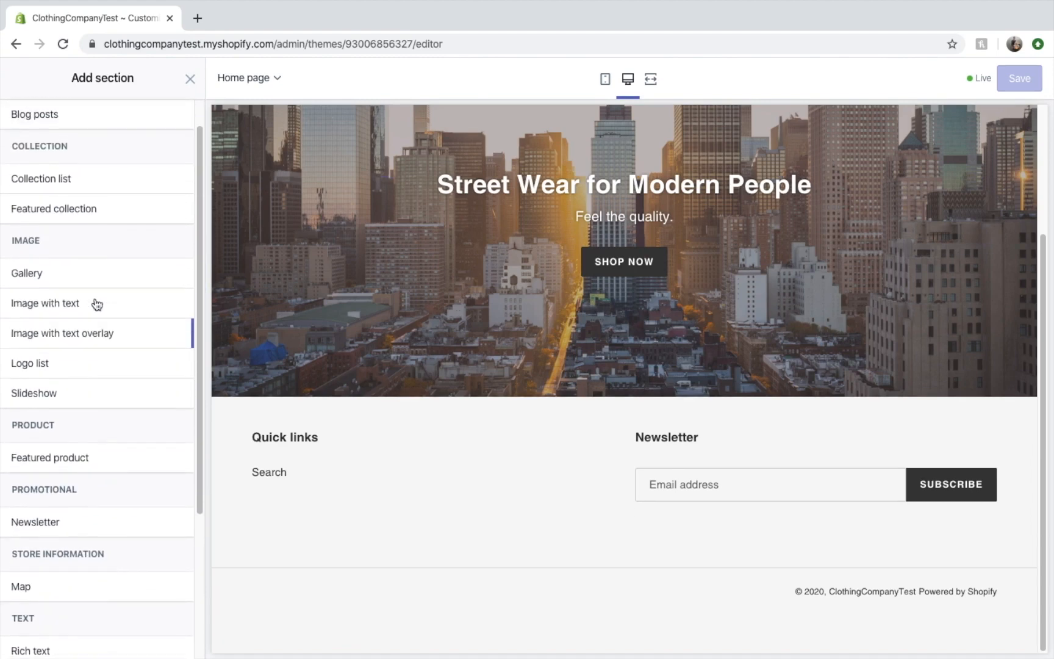
{"action": "mouse_move", "coordinate": [78, 217]}
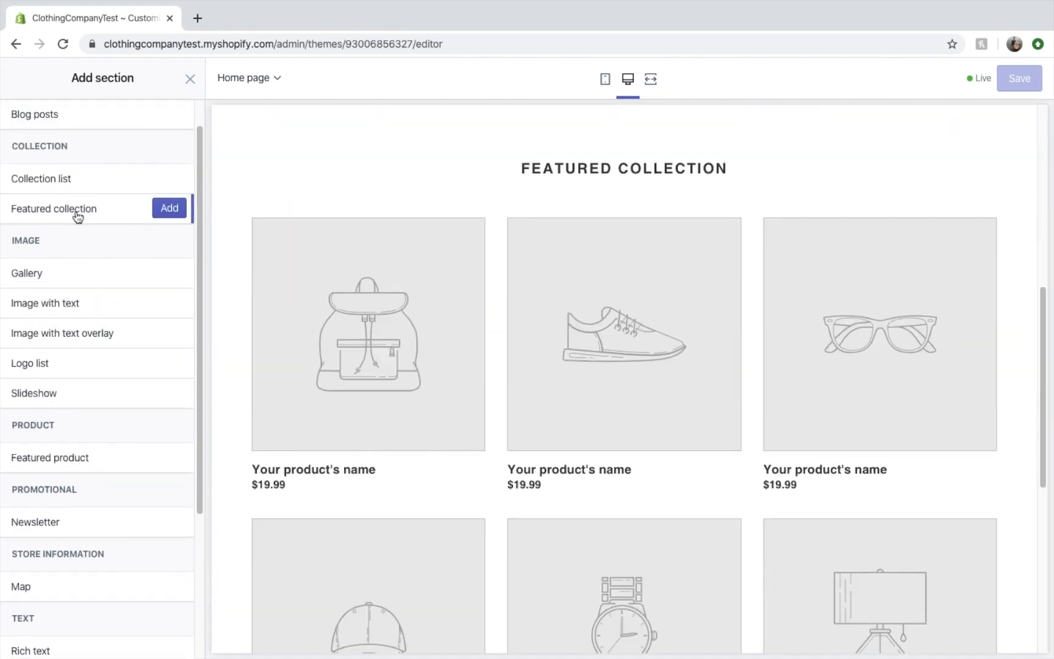
{"action": "left_click", "coordinate": [169, 208]}
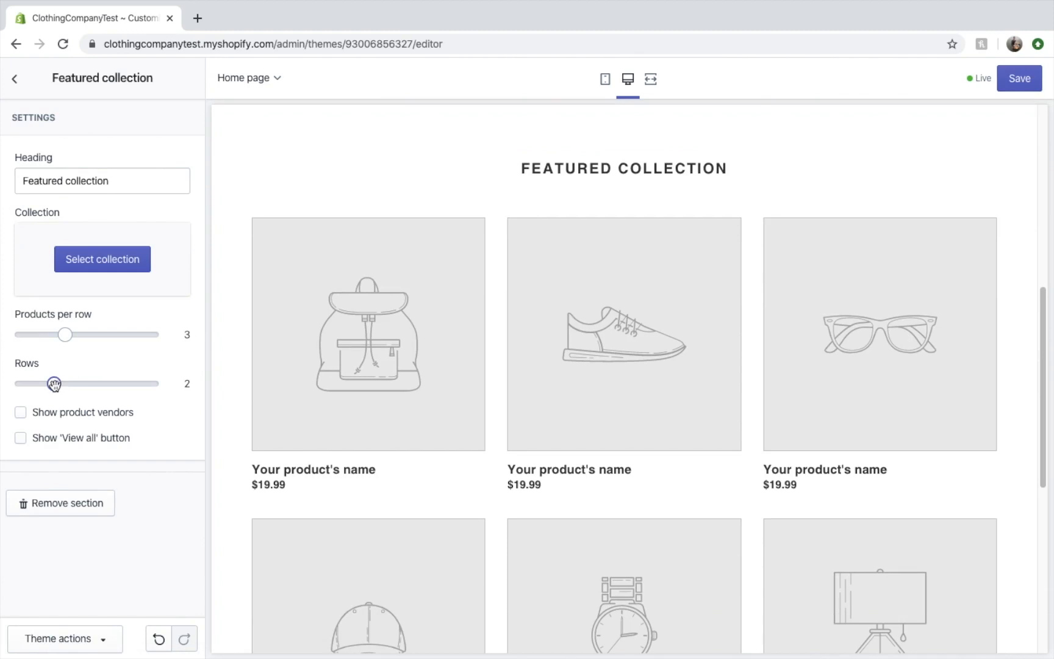
{"action": "left_click_drag", "start_coordinate": [56, 387], "coordinate": [19, 393]}
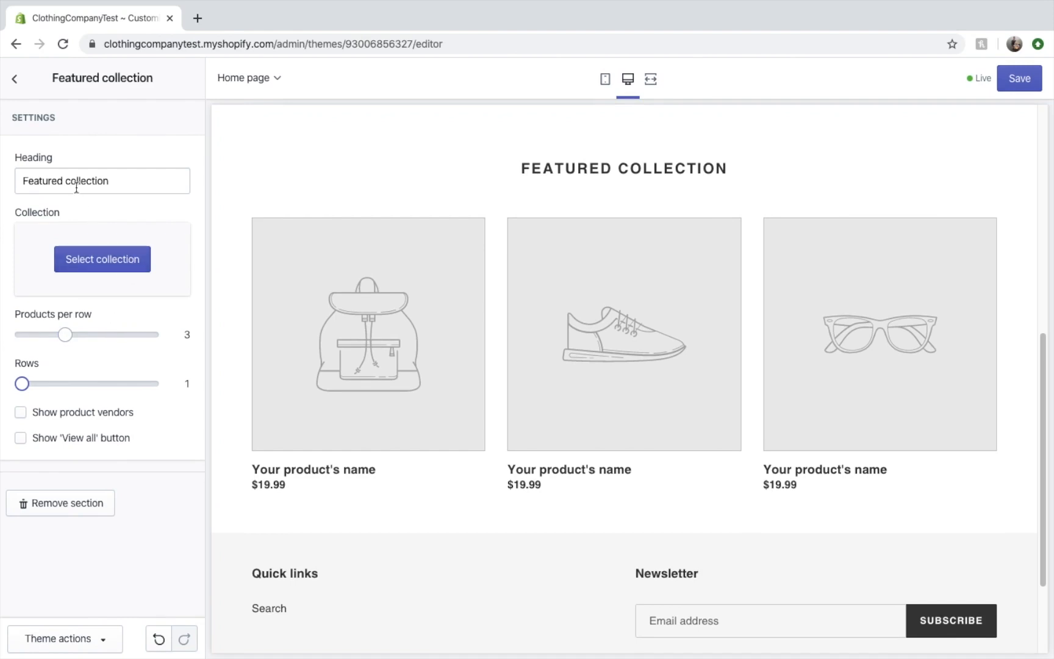
- Change the featured collection section's heading to "Half Price" and return to the section list
{"action": "double_click", "coordinate": [55, 185]}
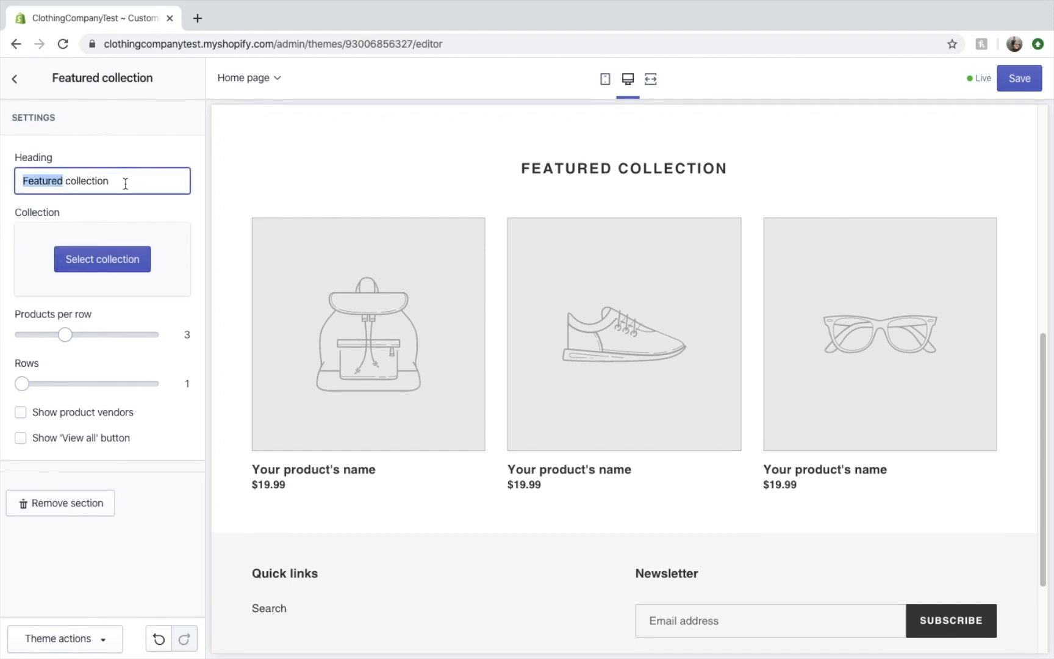
{"action": "type", "text": "Half"}
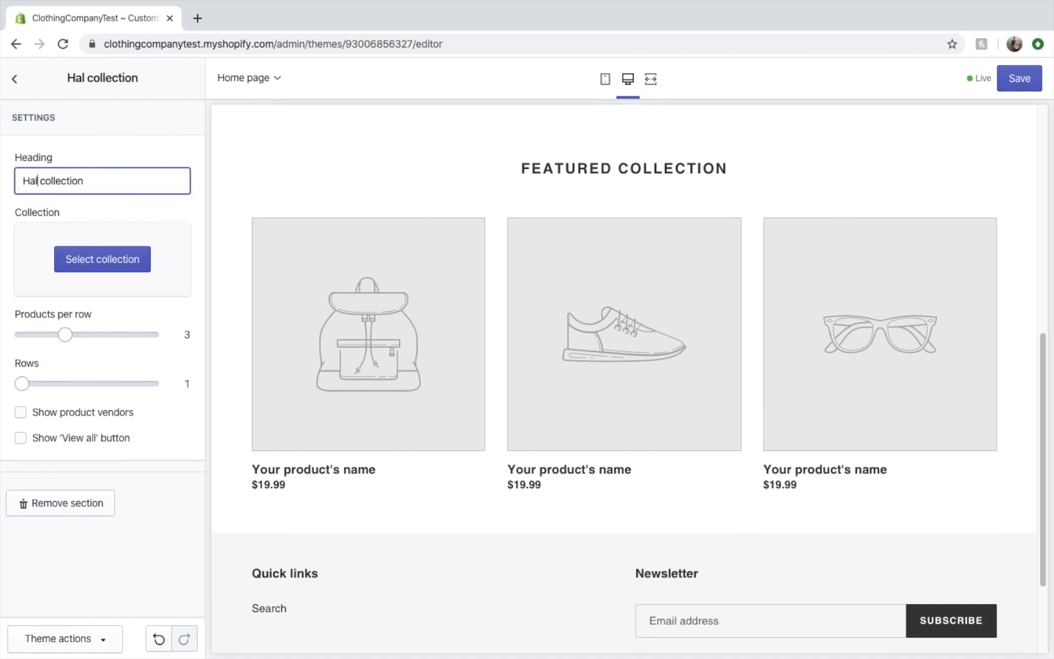
{"action": "double_click", "coordinate": [67, 176]}
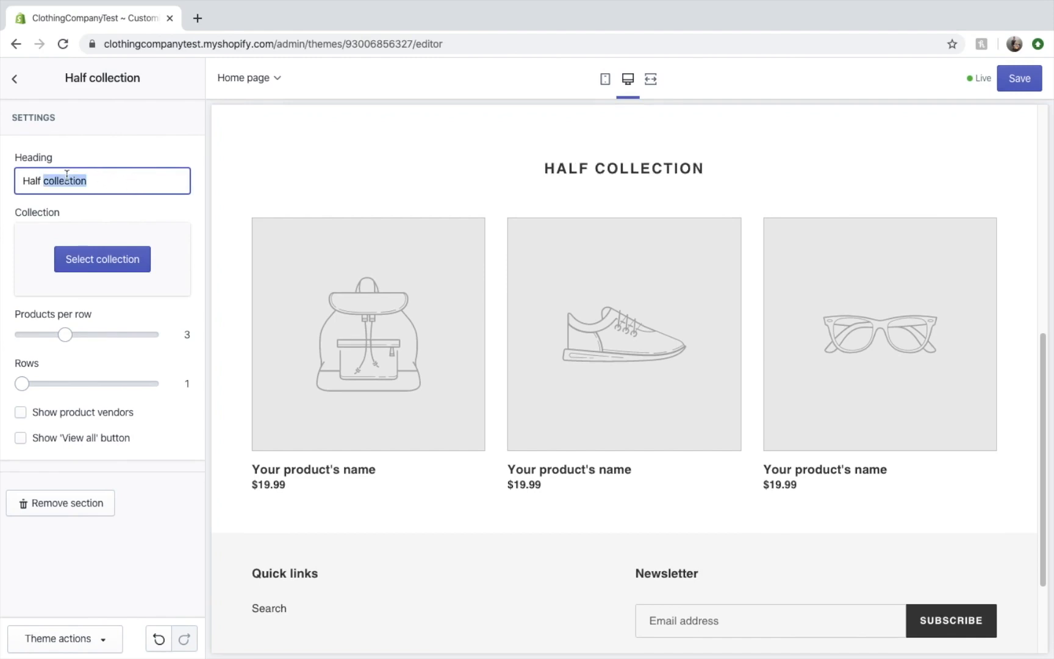
{"action": "type", "text": "PO"}
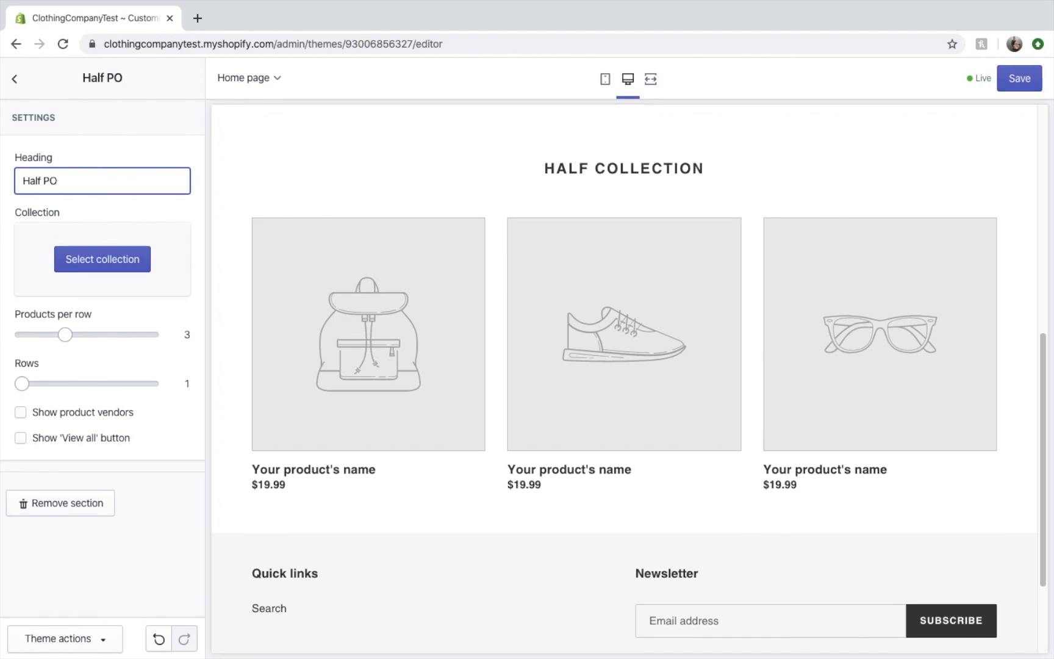
{"action": "key", "text": "BackSpace"}
{"action": "type", "text": "rice"}
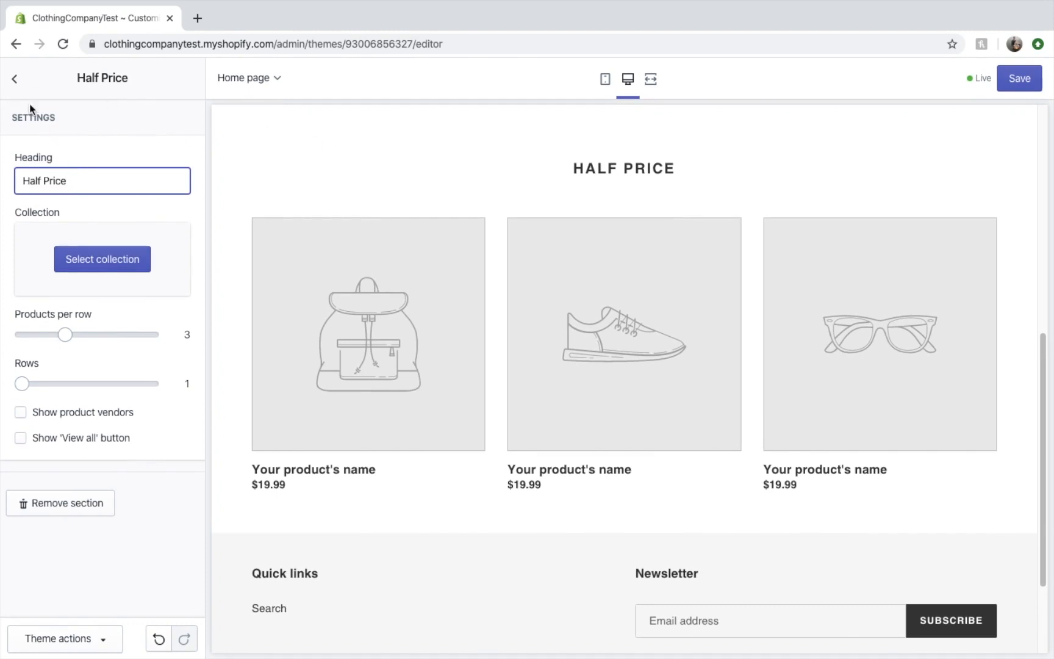
{"action": "left_click", "coordinate": [15, 78]}
- Preview the home page in the mobile layout from the logo to the footer, then restore the desktop preview
{"action": "scroll", "coordinate": [364, 229], "scroll_direction": "up", "scroll_amount": 3}
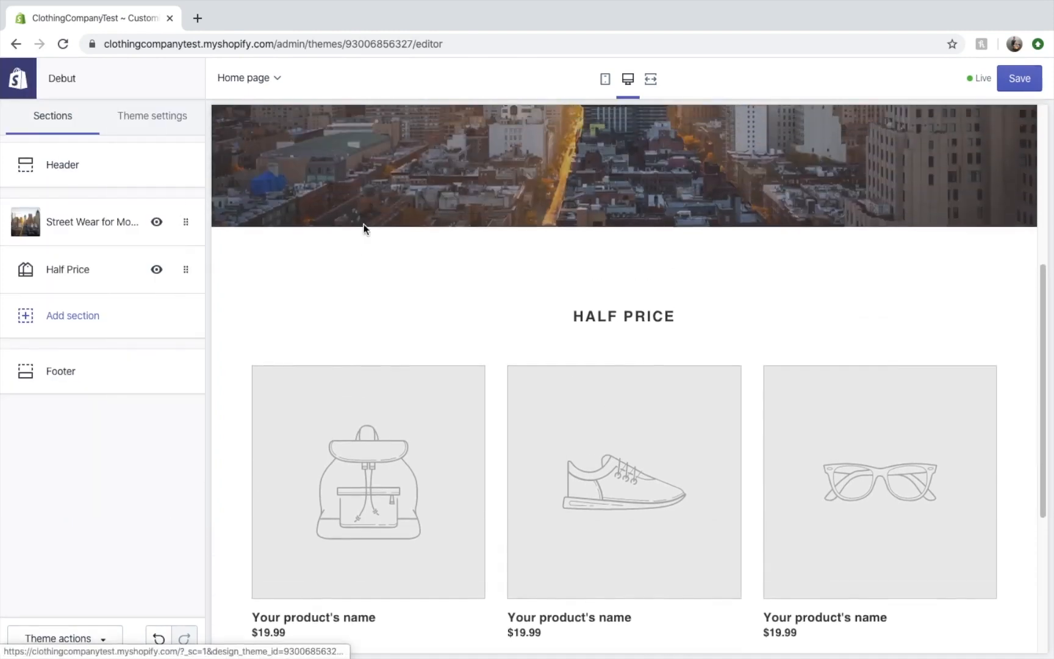
{"action": "scroll", "coordinate": [378, 226], "scroll_direction": "up", "scroll_amount": 5}
{"action": "left_click", "coordinate": [605, 79]}
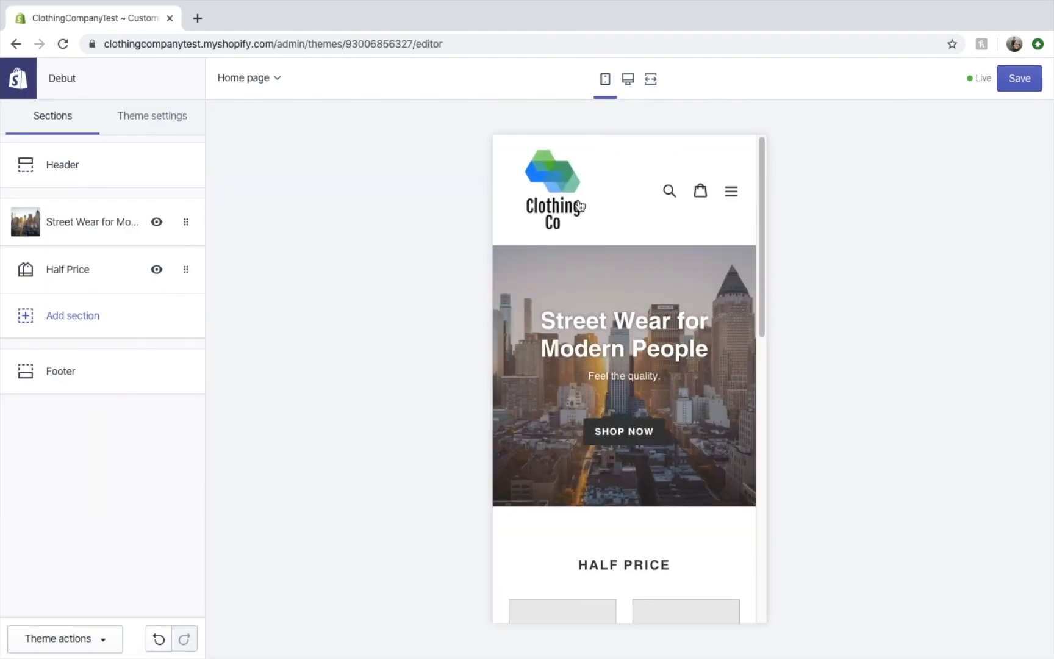
{"action": "scroll", "coordinate": [607, 421], "scroll_direction": "down", "scroll_amount": 1}
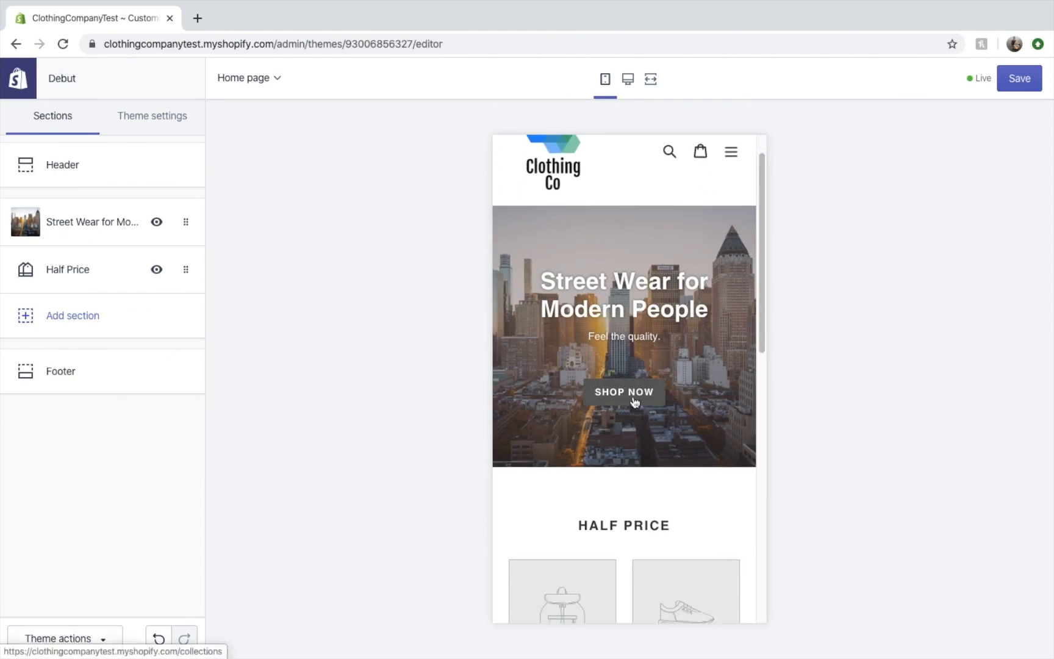
{"action": "scroll", "coordinate": [631, 415], "scroll_direction": "down", "scroll_amount": 4}
{"action": "scroll", "coordinate": [618, 516], "scroll_direction": "down", "scroll_amount": 2}
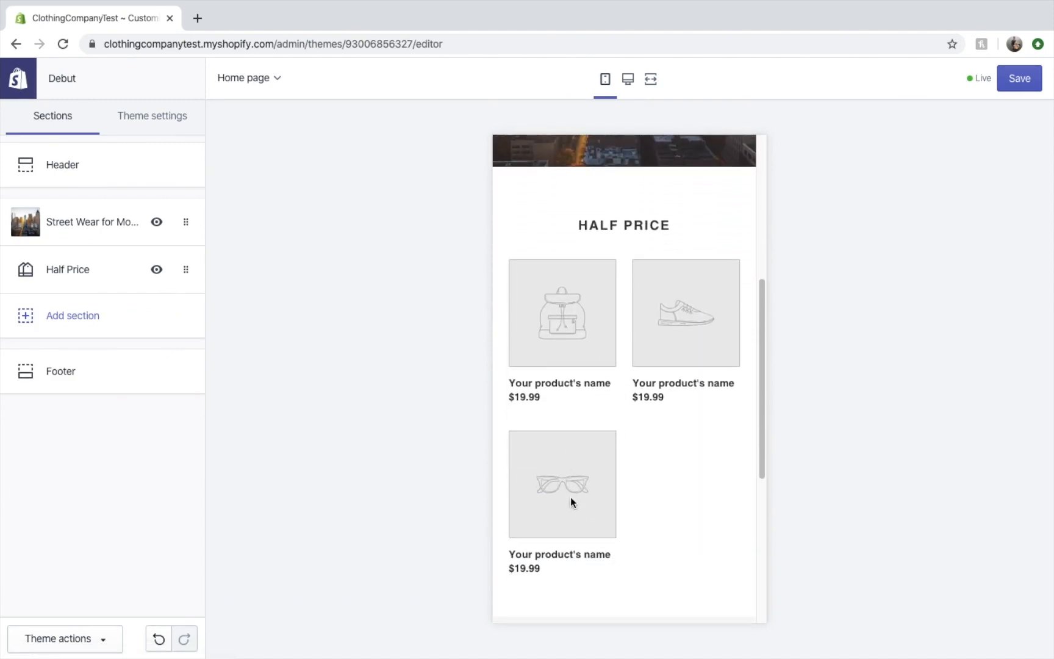
{"action": "scroll", "coordinate": [657, 410], "scroll_direction": "down", "scroll_amount": 2}
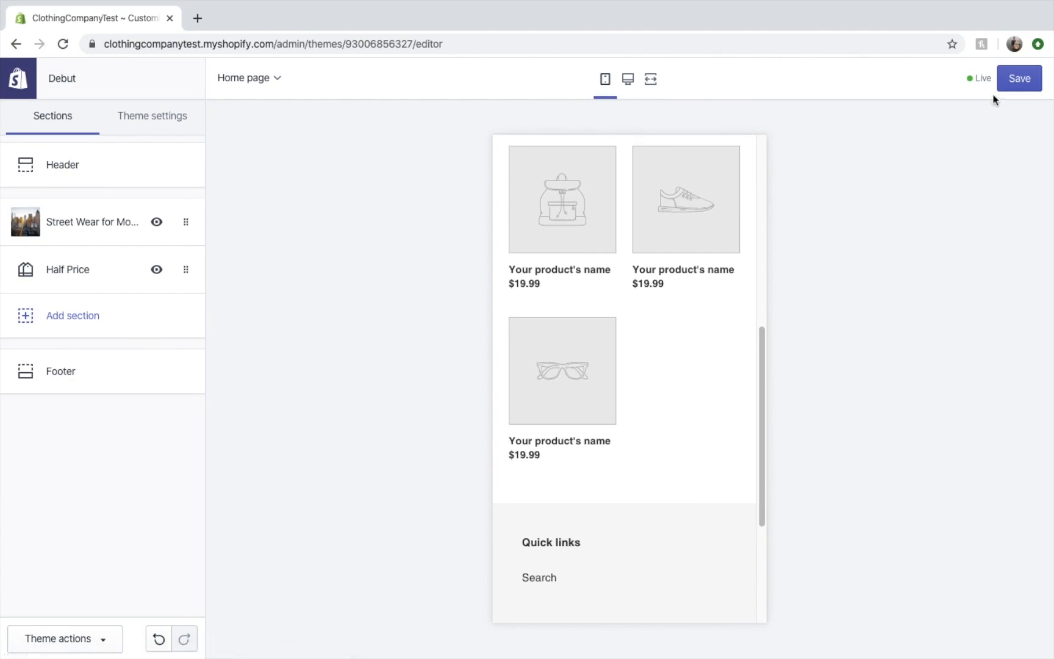
{"action": "left_click", "coordinate": [627, 83]}
- Remove the Quick links content block from the footer section
{"action": "scroll", "coordinate": [473, 363], "scroll_direction": "down", "scroll_amount": 3}
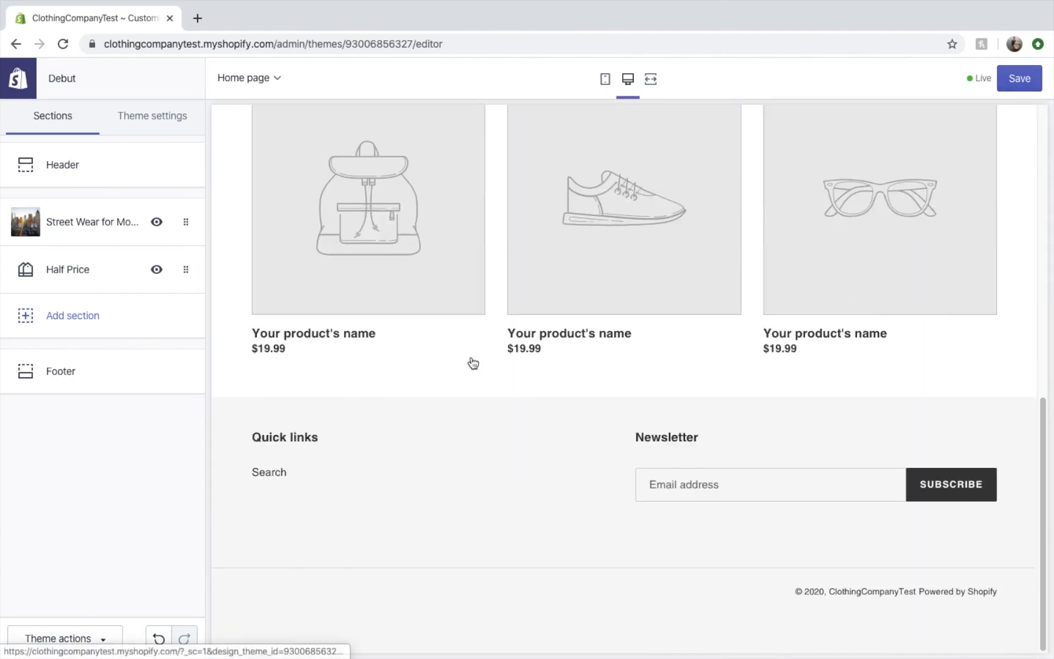
{"action": "left_click", "coordinate": [98, 373]}
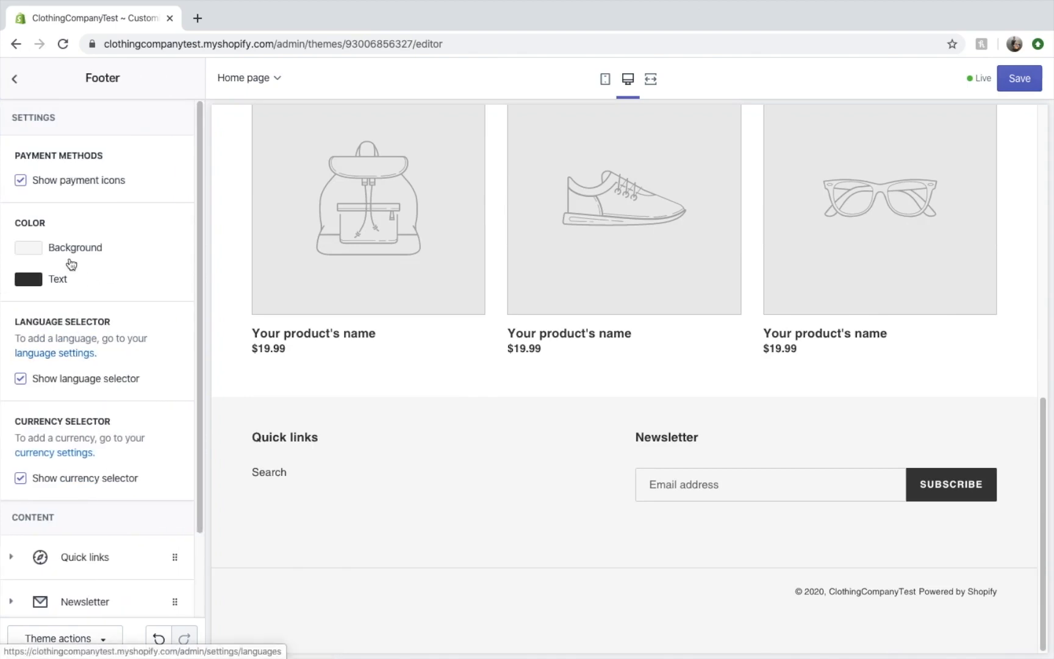
{"action": "scroll", "coordinate": [80, 481], "scroll_direction": "down", "scroll_amount": 2}
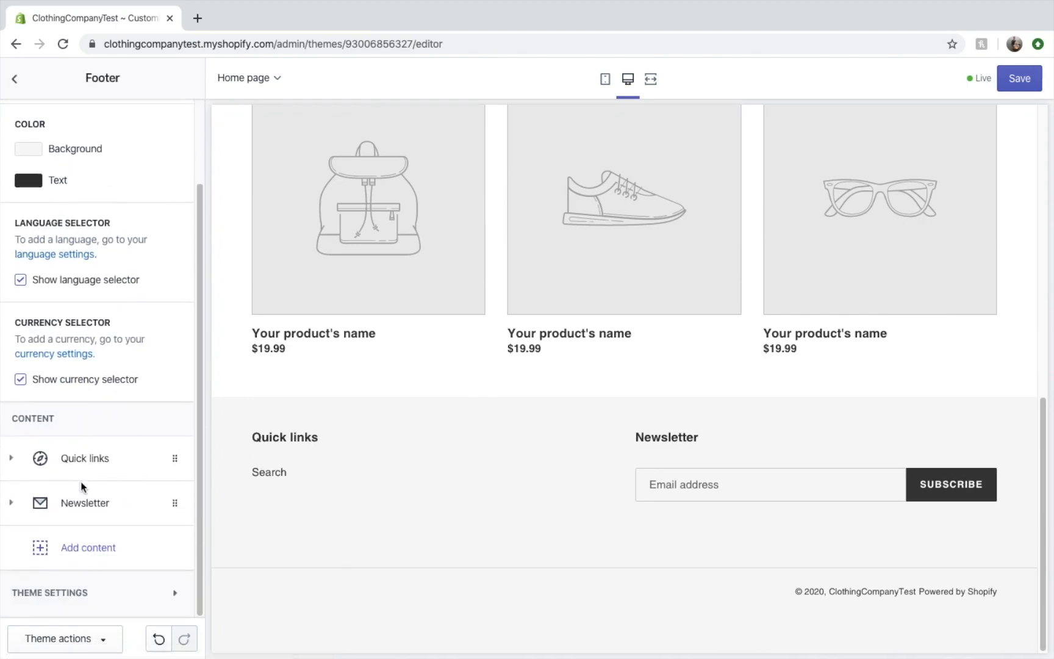
{"action": "left_click", "coordinate": [162, 458]}
{"action": "scroll", "coordinate": [134, 536], "scroll_direction": "down", "scroll_amount": 4}
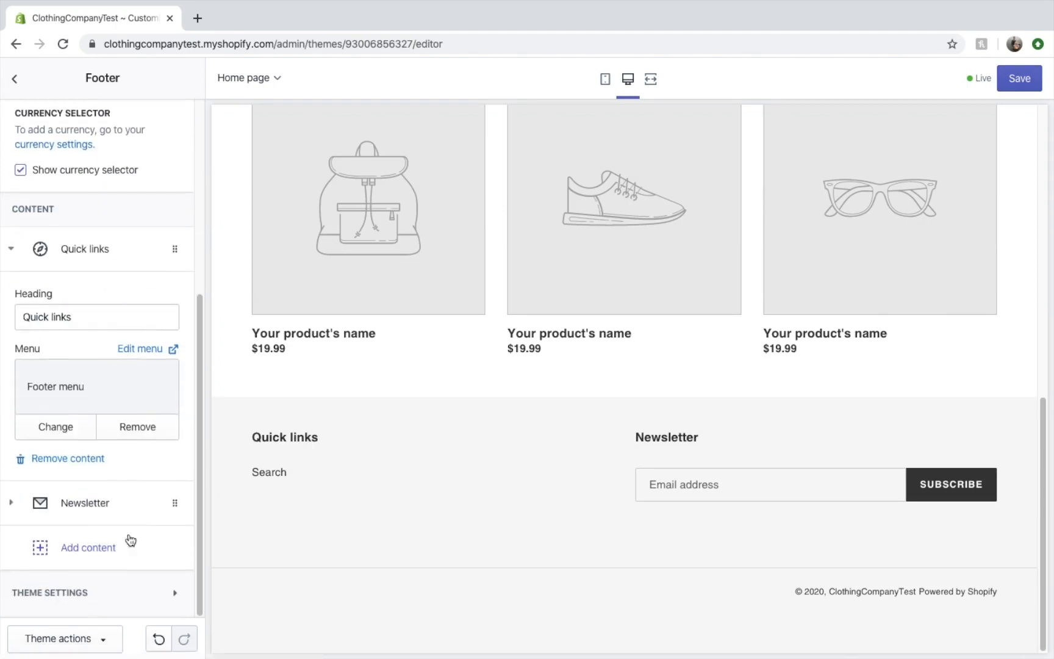
{"action": "left_click", "coordinate": [92, 459]}
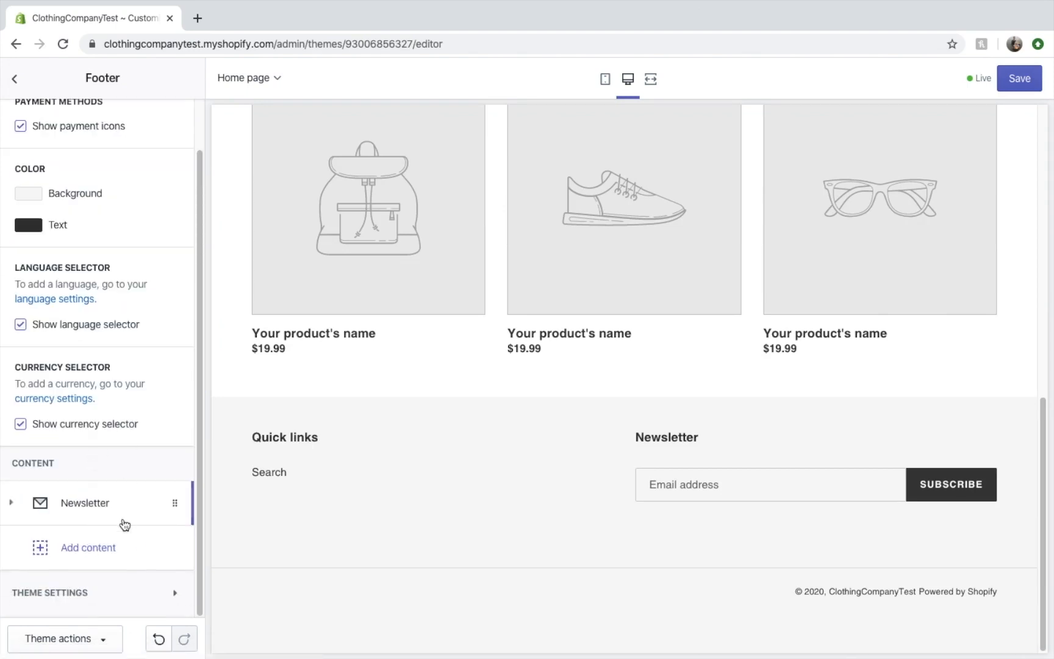
- Review the remaining footer settings, return to the section list and save the theme changes
{"action": "scroll", "coordinate": [146, 428], "scroll_direction": "up", "scroll_amount": 2}
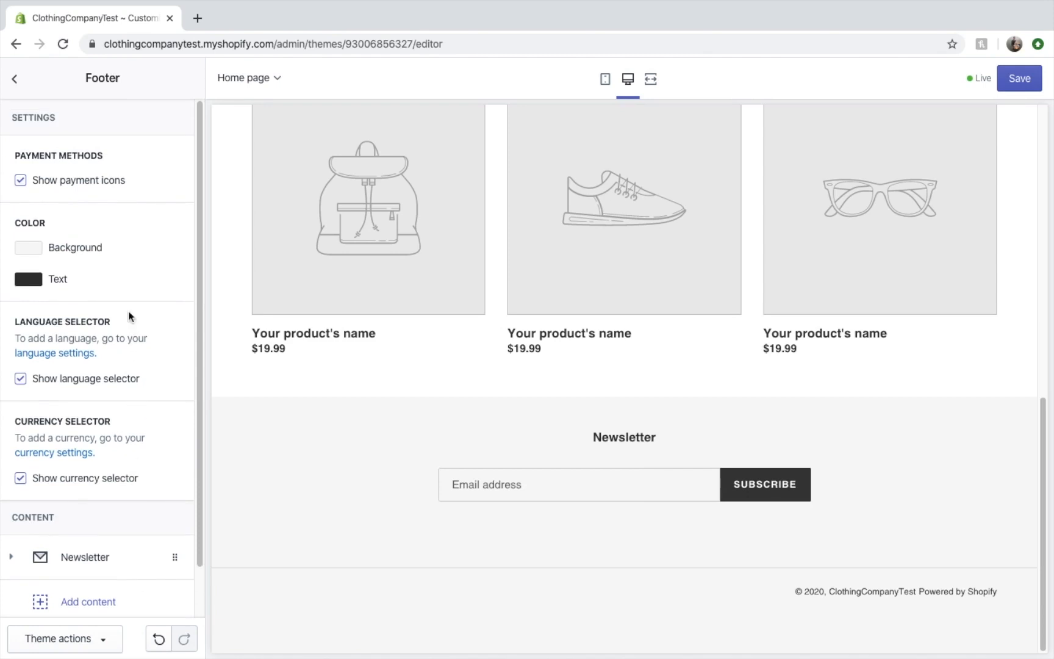
{"action": "scroll", "coordinate": [112, 266], "scroll_direction": "down", "scroll_amount": 1}
{"action": "scroll", "coordinate": [126, 357], "scroll_direction": "down", "scroll_amount": 1}
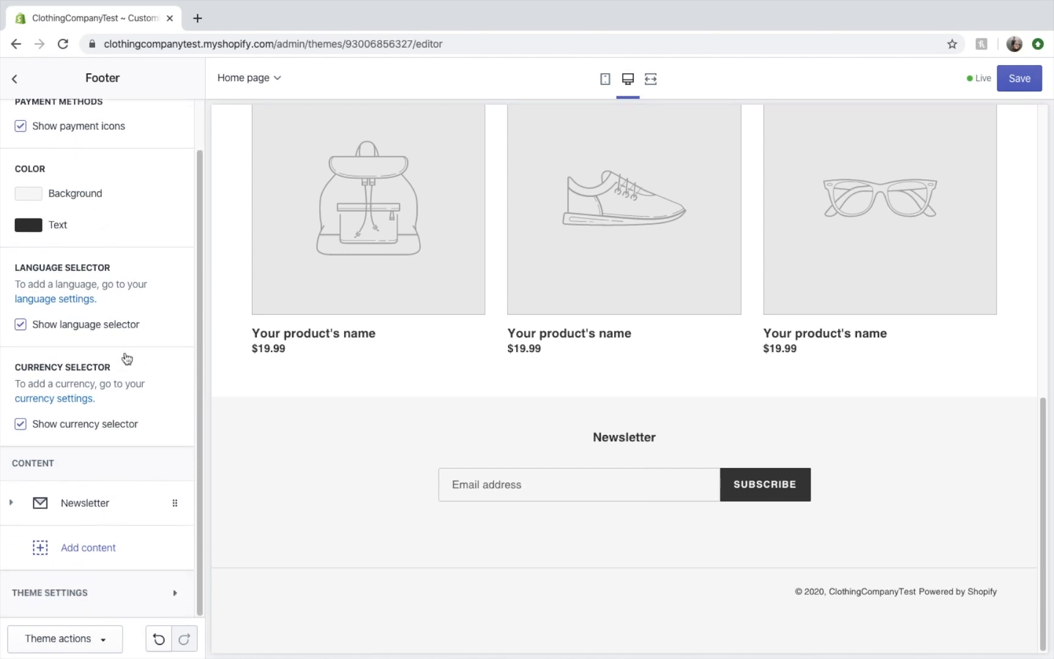
{"action": "scroll", "coordinate": [119, 347], "scroll_direction": "up", "scroll_amount": 2}
{"action": "left_click", "coordinate": [10, 77]}
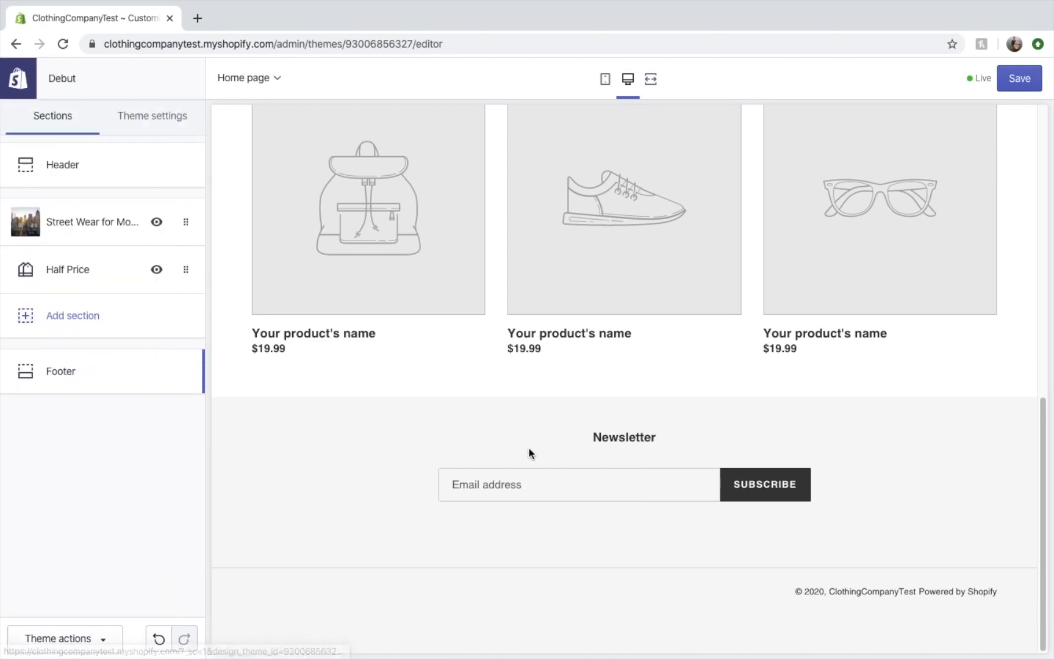
{"action": "scroll", "coordinate": [424, 466], "scroll_direction": "up", "scroll_amount": 3}
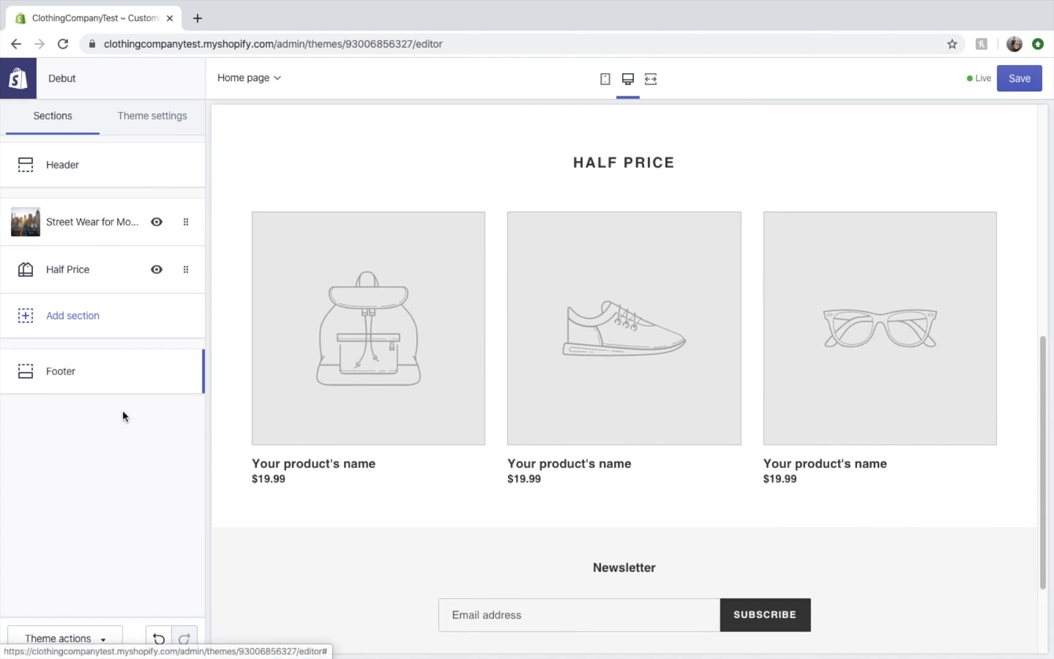
{"action": "left_click", "coordinate": [1008, 85]}
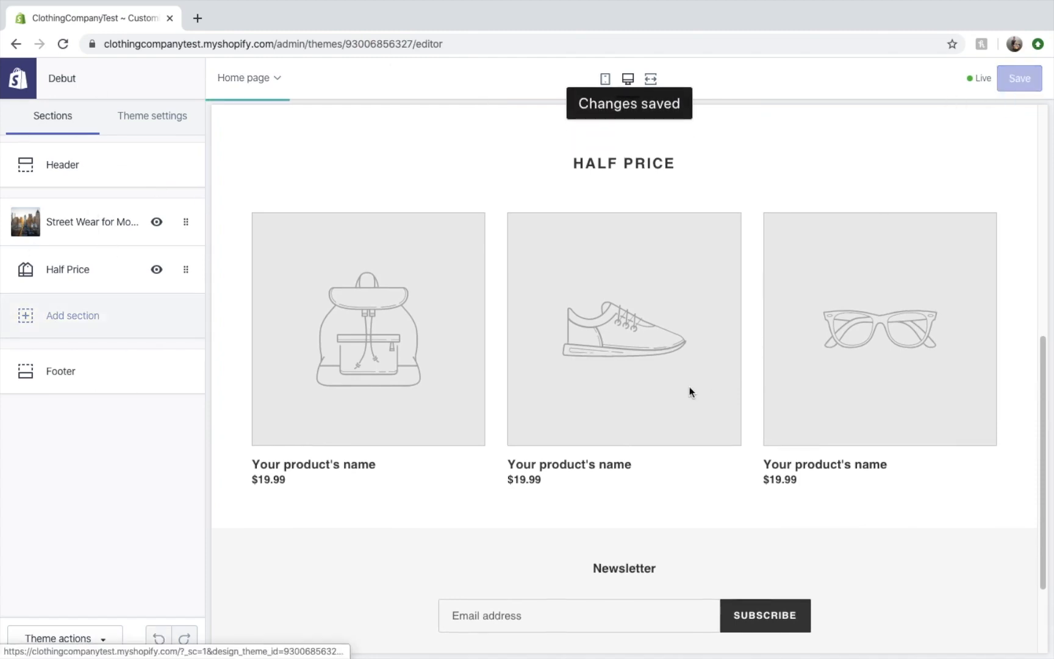
- Leave the theme editor and start a new product with the title "City Shirt"
{"action": "scroll", "coordinate": [690, 391], "scroll_direction": "up", "scroll_amount": 7}
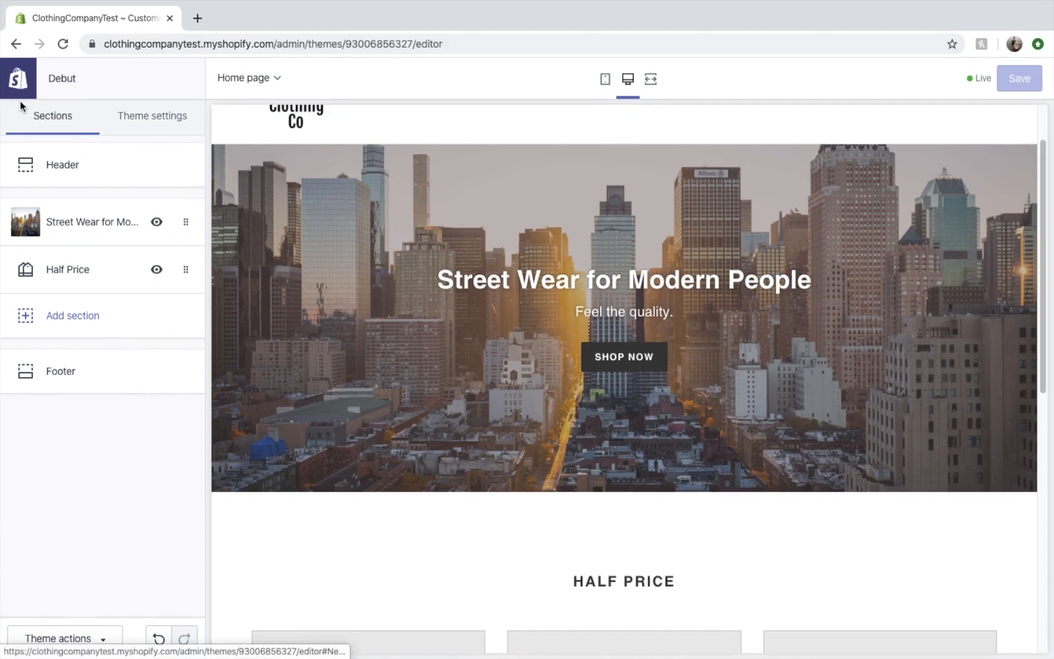
{"action": "left_click", "coordinate": [19, 78]}
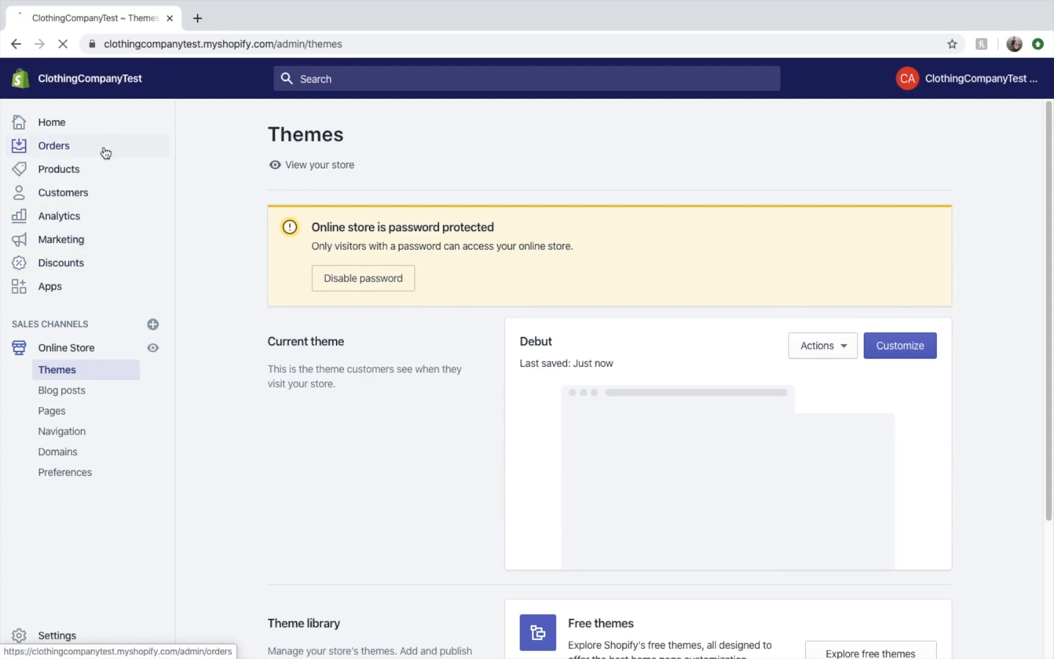
{"action": "left_click", "coordinate": [58, 167]}
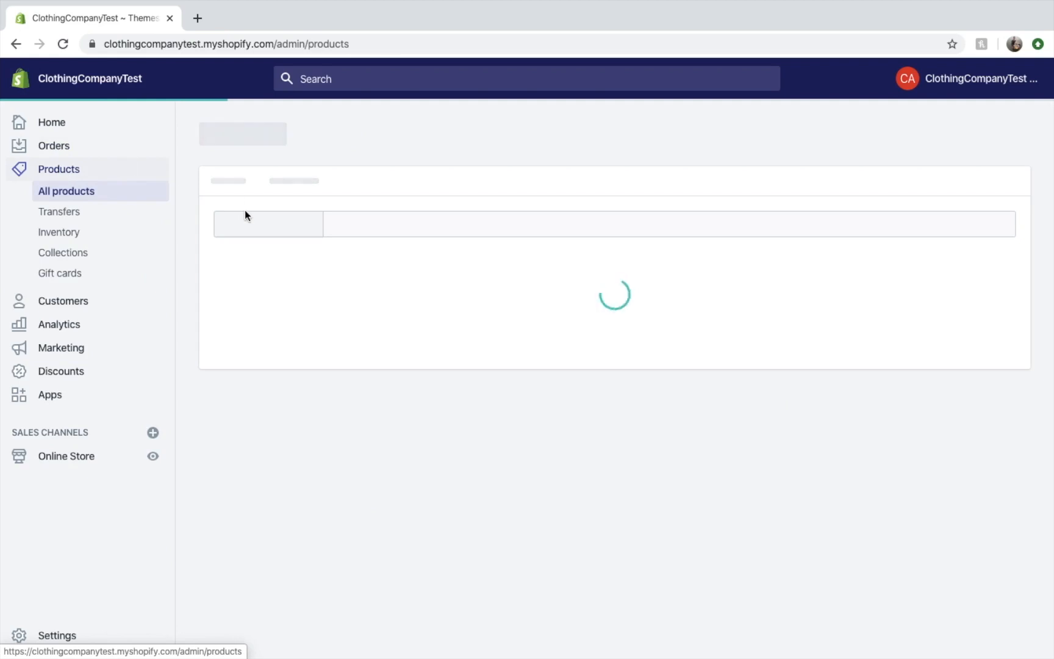
{"action": "left_click", "coordinate": [304, 439]}
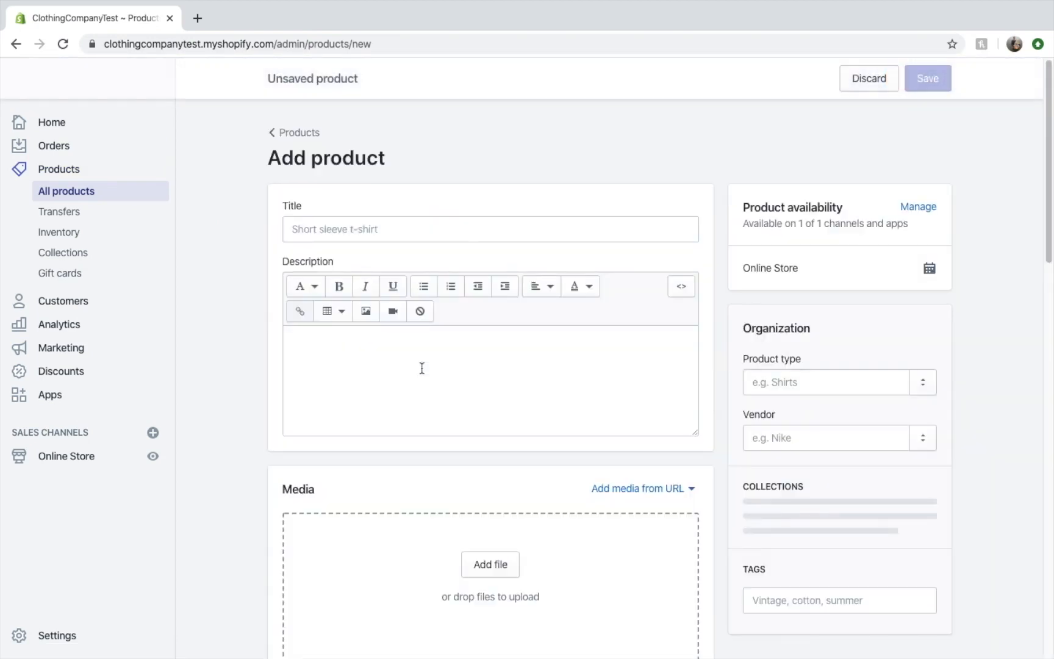
{"action": "left_click", "coordinate": [524, 217]}
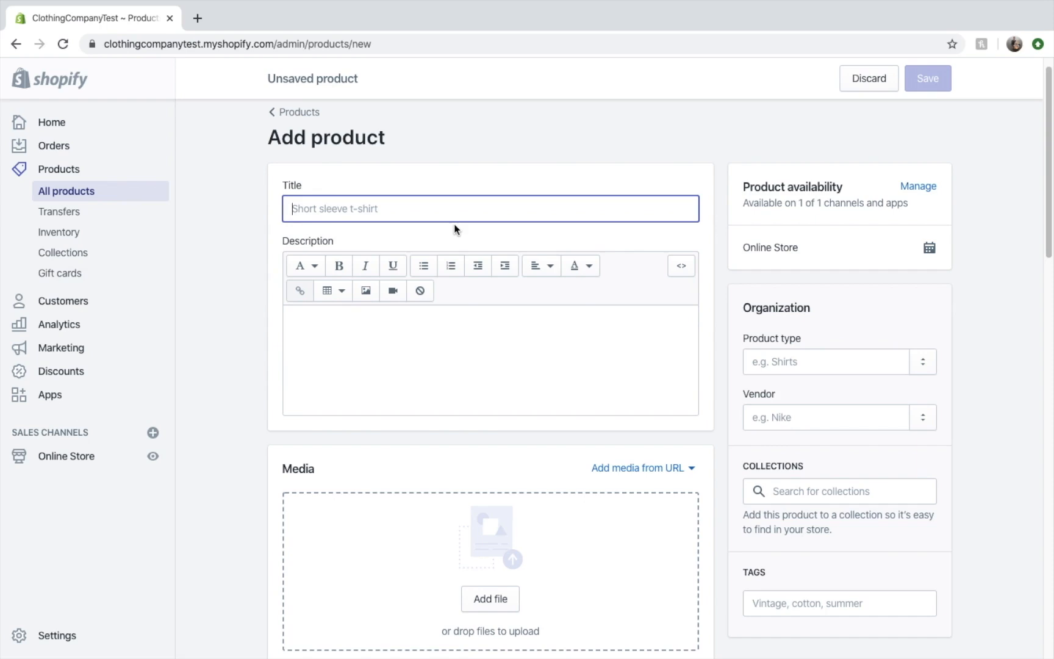
{"action": "type", "text": "City Shirt"}
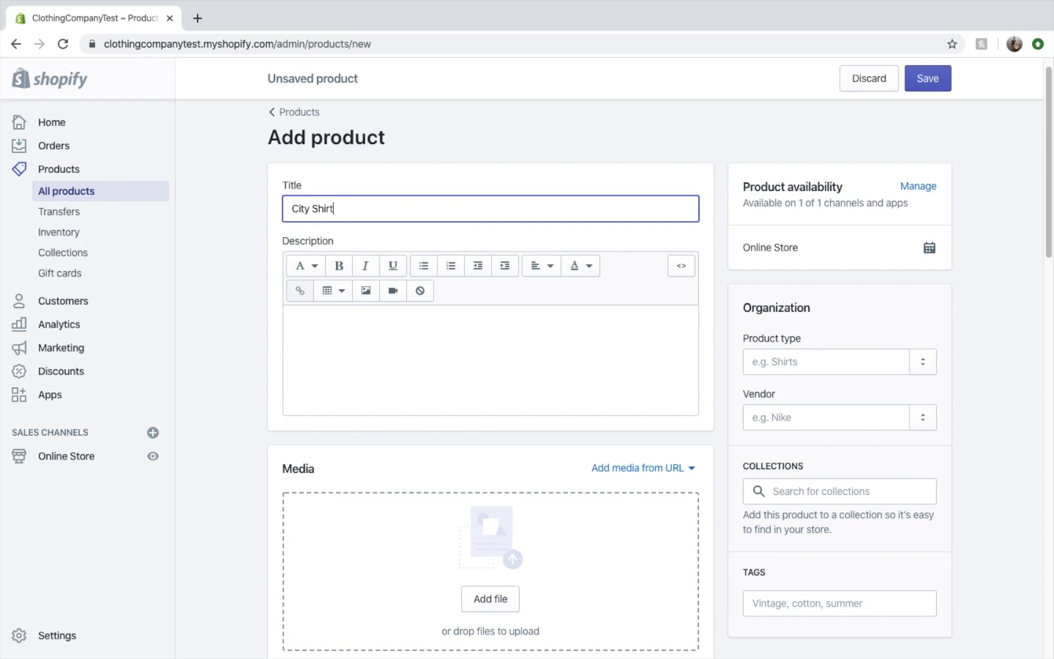
- Try to add Image 1.jpg from the Clothing Shopify Store folder to the product's media, previewing the image before choosing it
{"action": "scroll", "coordinate": [482, 381], "scroll_direction": "down", "scroll_amount": 4}
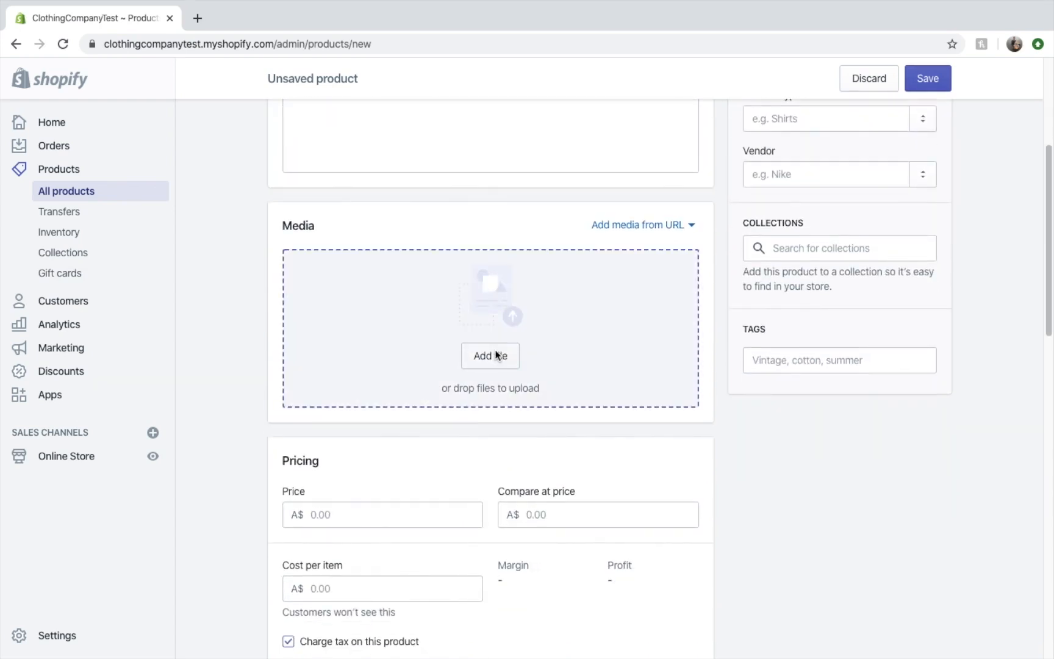
{"action": "left_click", "coordinate": [496, 355]}
{"action": "left_click", "coordinate": [486, 93]}
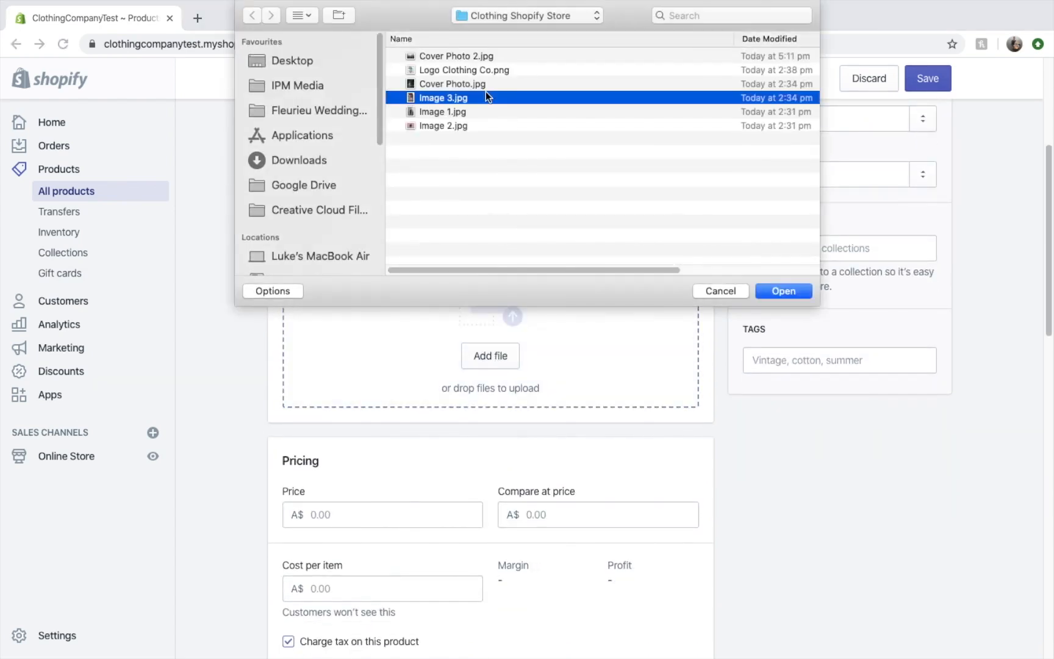
{"action": "key", "text": "space"}
{"action": "key", "text": "Down"}
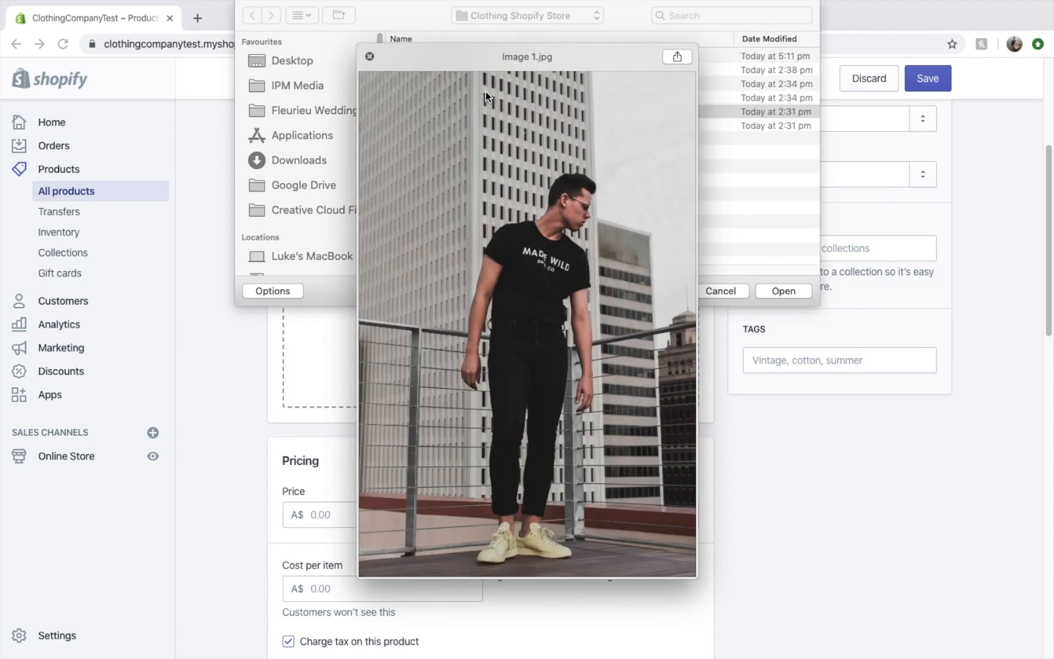
{"action": "key", "text": "space"}
{"action": "key", "text": "Return"}
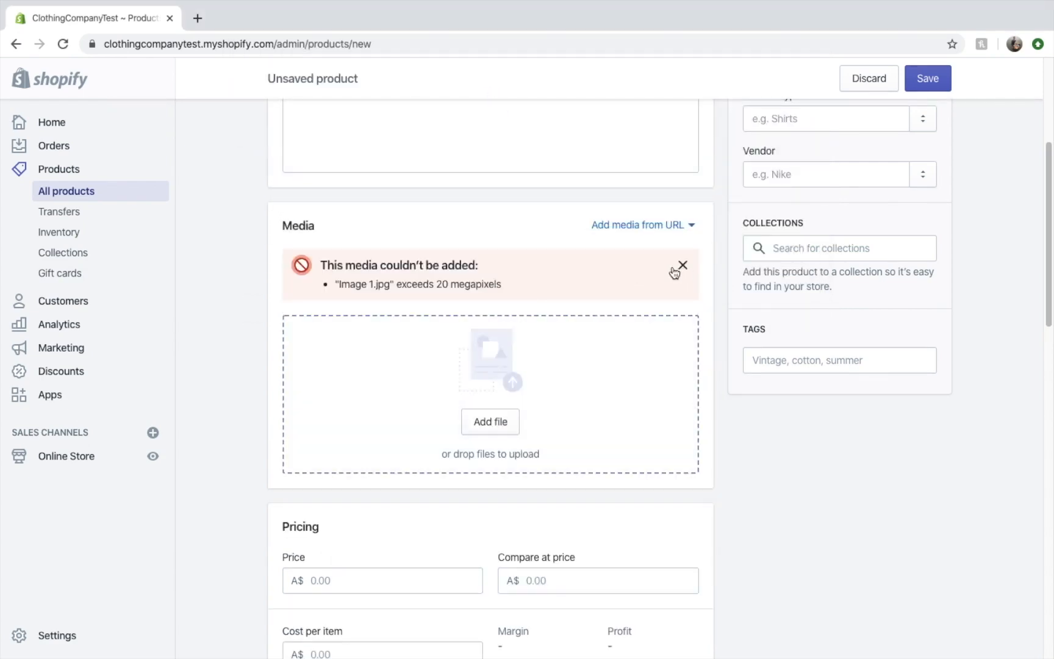
- Upload Image 1.jpg from the JPEG folder to the product's media, previewing it first
{"action": "left_click", "coordinate": [587, 351]}
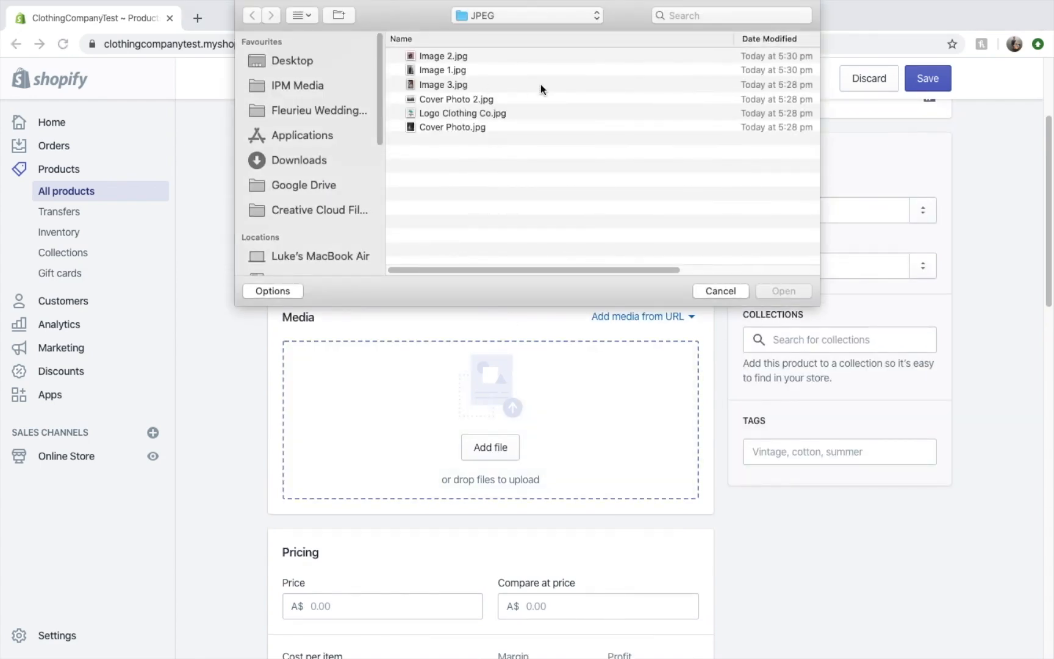
{"action": "scroll", "coordinate": [548, 92], "scroll_direction": "left", "scroll_amount": 5}
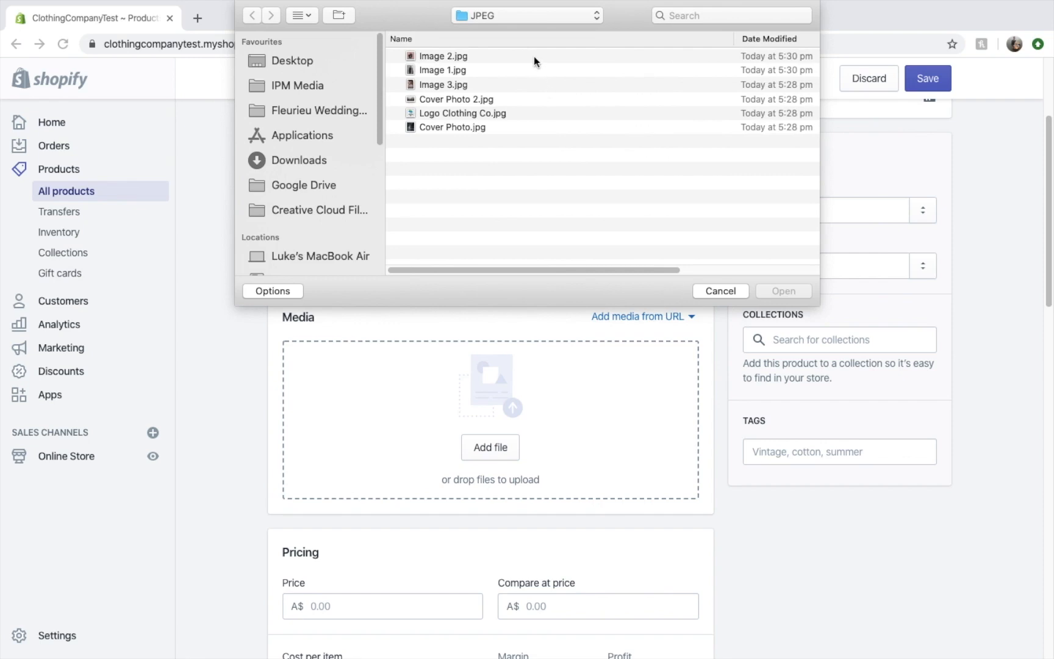
{"action": "left_click", "coordinate": [533, 68]}
{"action": "key", "text": "space"}
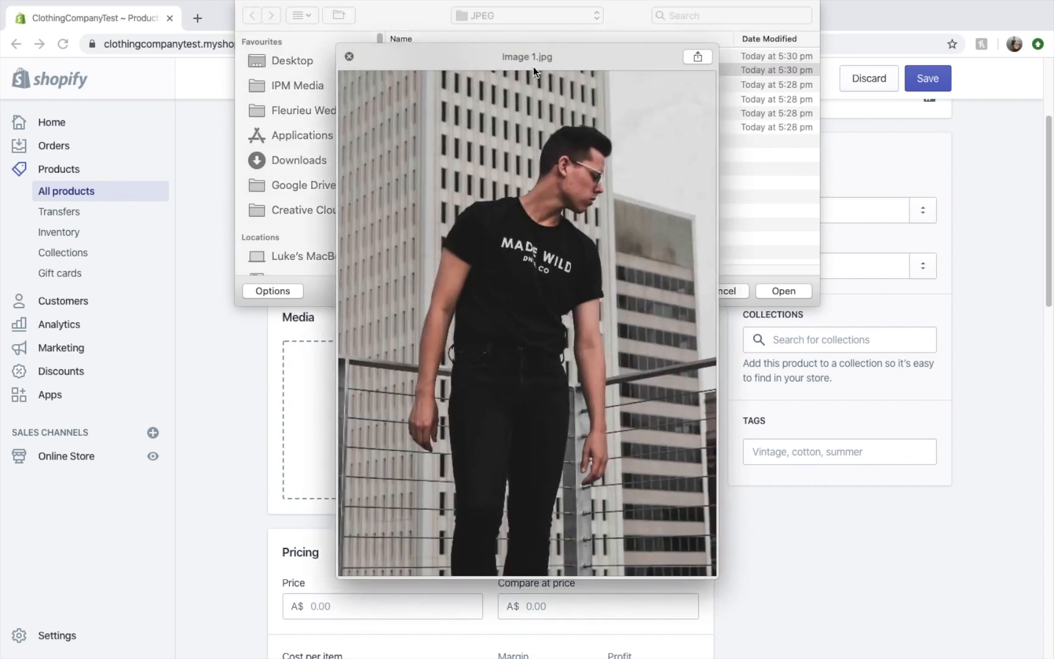
{"action": "key", "text": "space"}
{"action": "key", "text": "Return"}
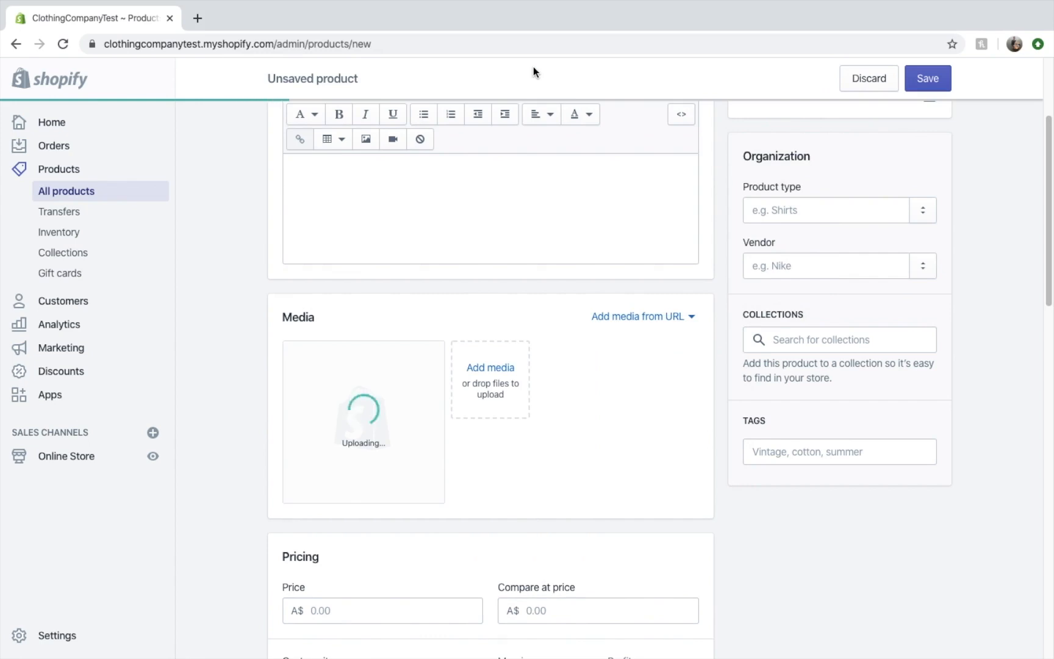
- Enter "Cool City Shirt." as the product description
{"action": "scroll", "coordinate": [610, 445], "scroll_direction": "up", "scroll_amount": 2}
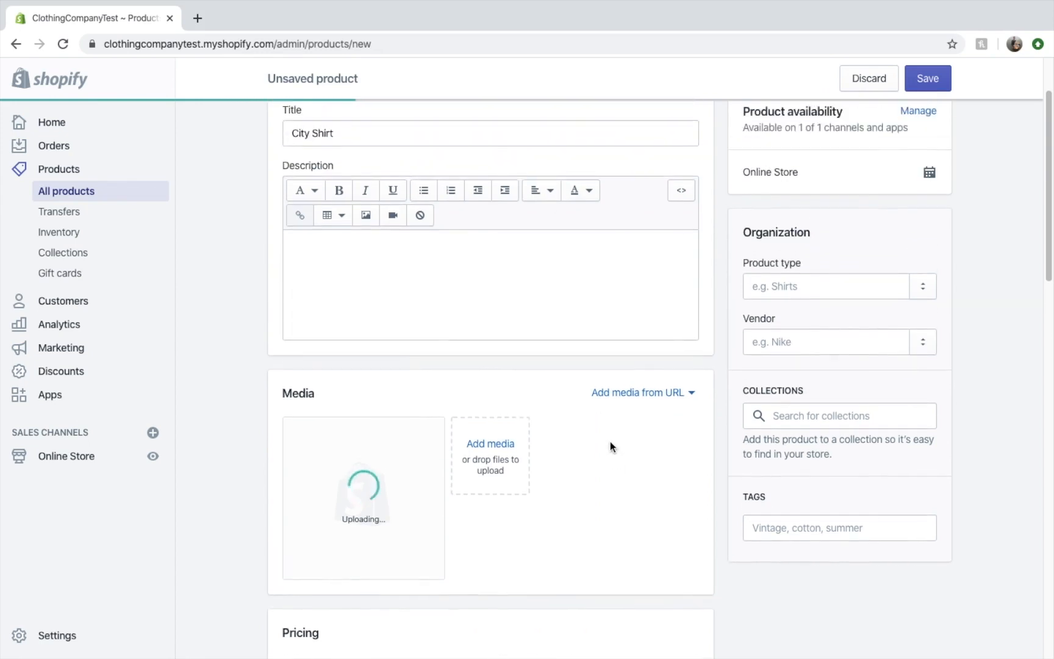
{"action": "scroll", "coordinate": [610, 441], "scroll_direction": "up", "scroll_amount": 3}
{"action": "left_click", "coordinate": [359, 364]}
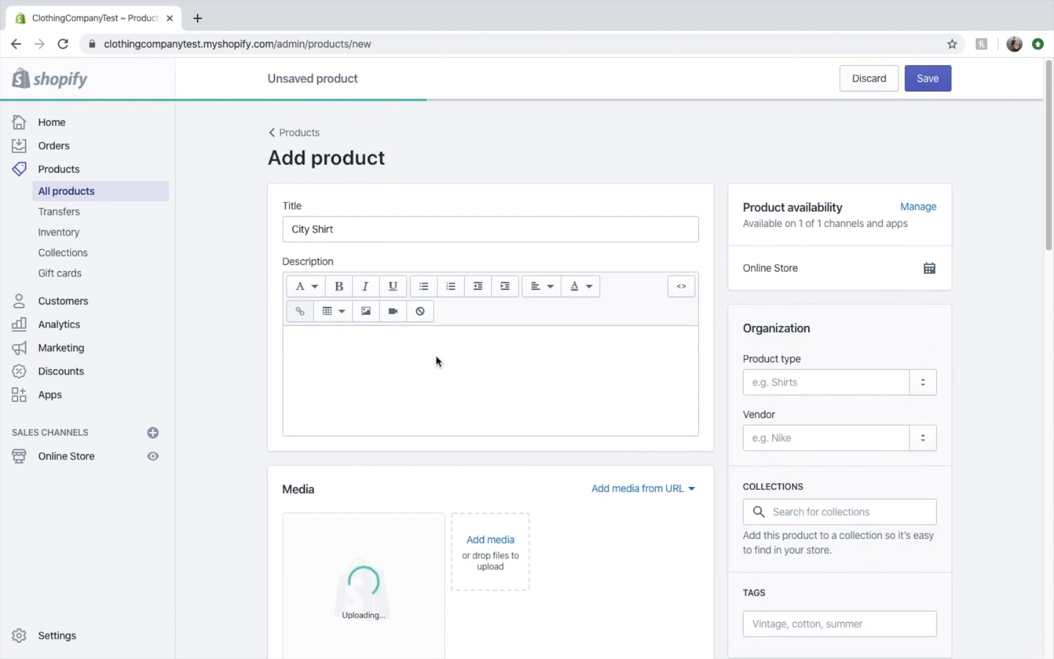
{"action": "type", "text": "Cool City Shirt."}
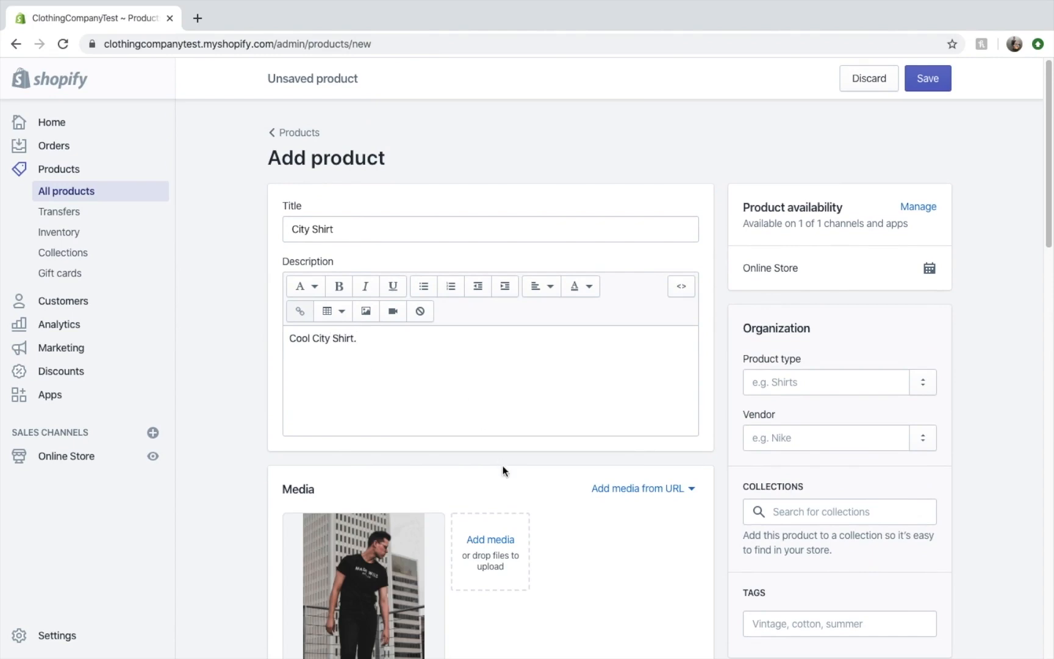
- Set the product's price to A$39.00 and its compare at price to A$45.00
{"action": "scroll", "coordinate": [503, 470], "scroll_direction": "down", "scroll_amount": 7}
{"action": "scroll", "coordinate": [690, 396], "scroll_direction": "up", "scroll_amount": 2}
{"action": "scroll", "coordinate": [761, 371], "scroll_direction": "down", "scroll_amount": 2}
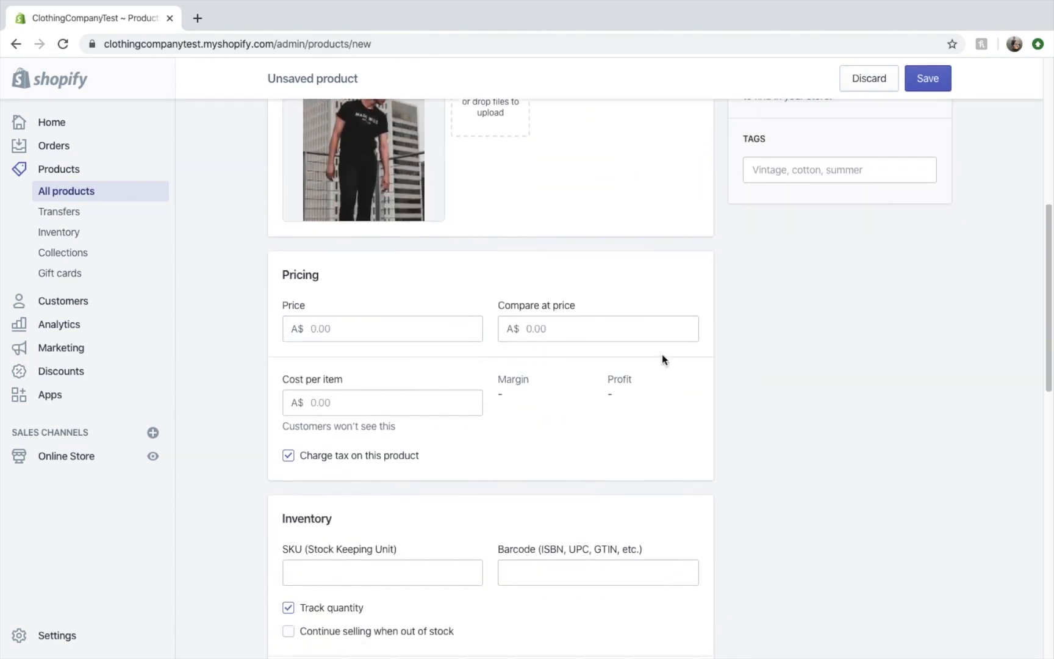
{"action": "left_click", "coordinate": [405, 339]}
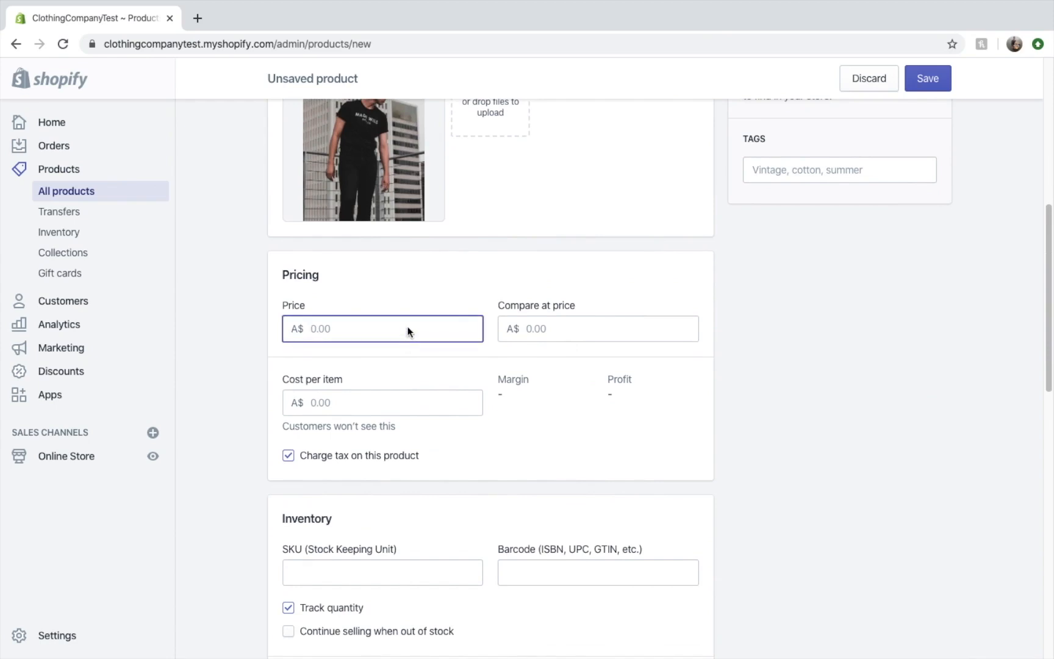
{"action": "type", "text": "39.00"}
{"action": "left_click", "coordinate": [545, 338]}
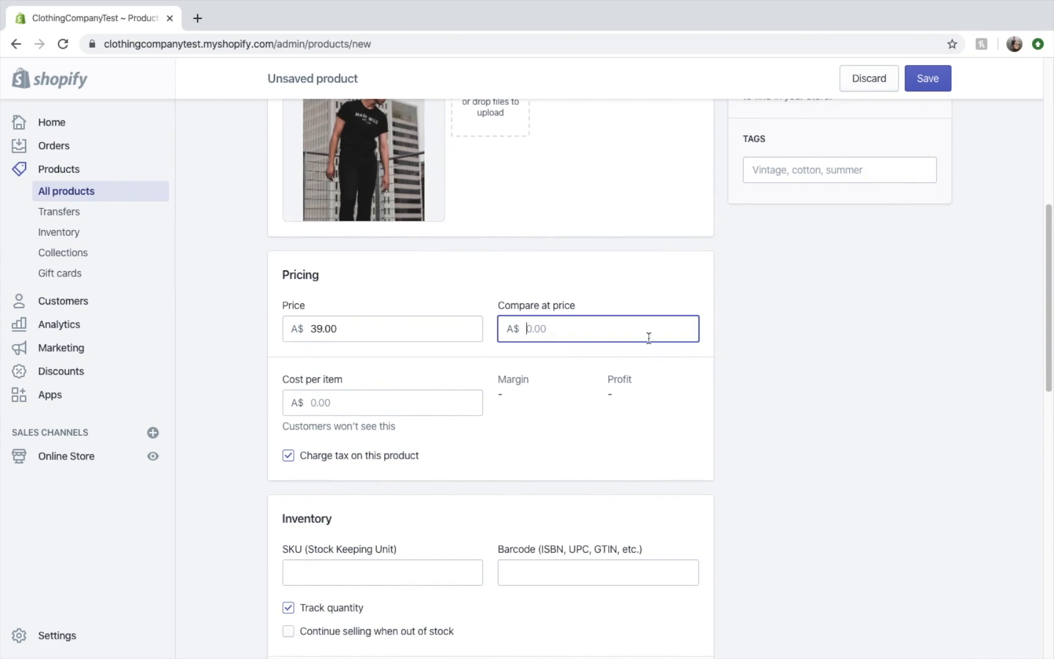
{"action": "type", "text": "45"}
{"action": "left_click", "coordinate": [765, 372]}
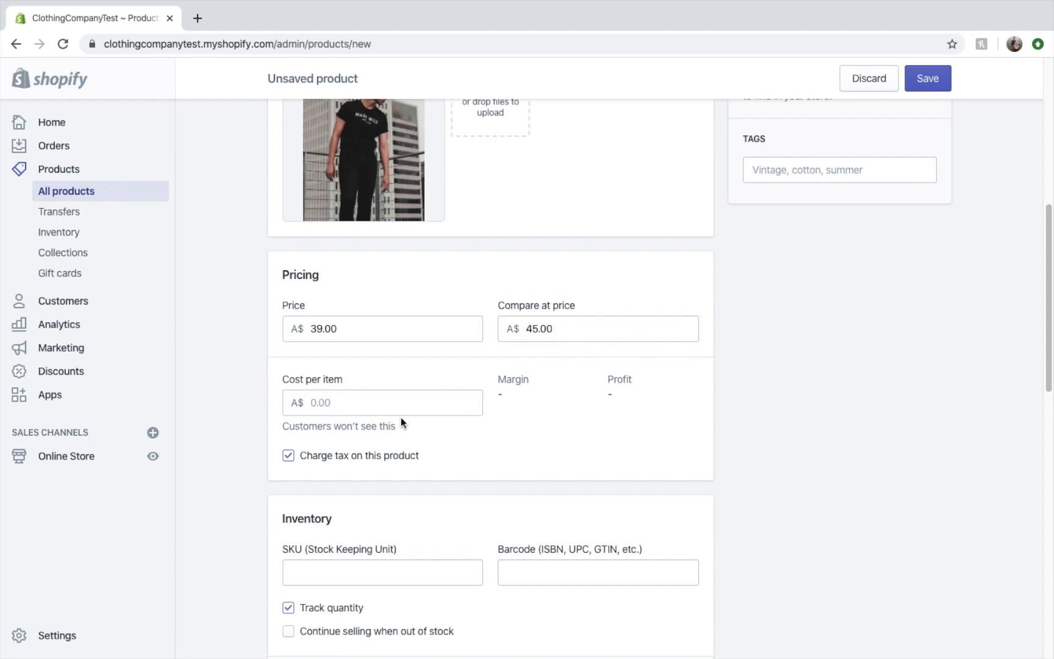
- Set the cost per item to A$15.00 in the product's pricing
{"action": "scroll", "coordinate": [502, 405], "scroll_direction": "down", "scroll_amount": 1}
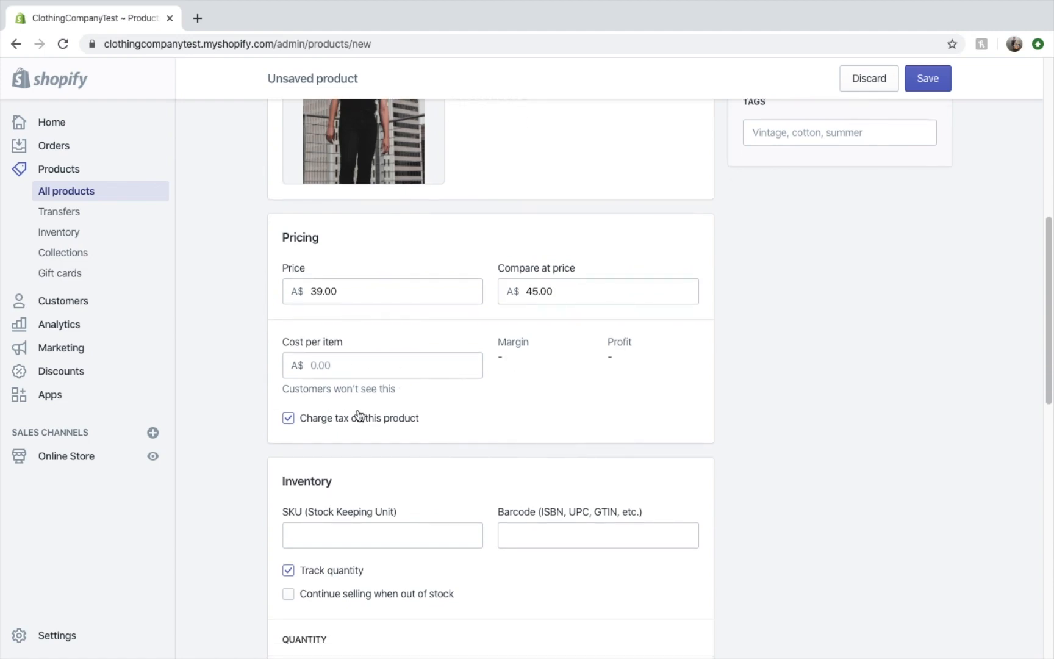
{"action": "left_click", "coordinate": [399, 371]}
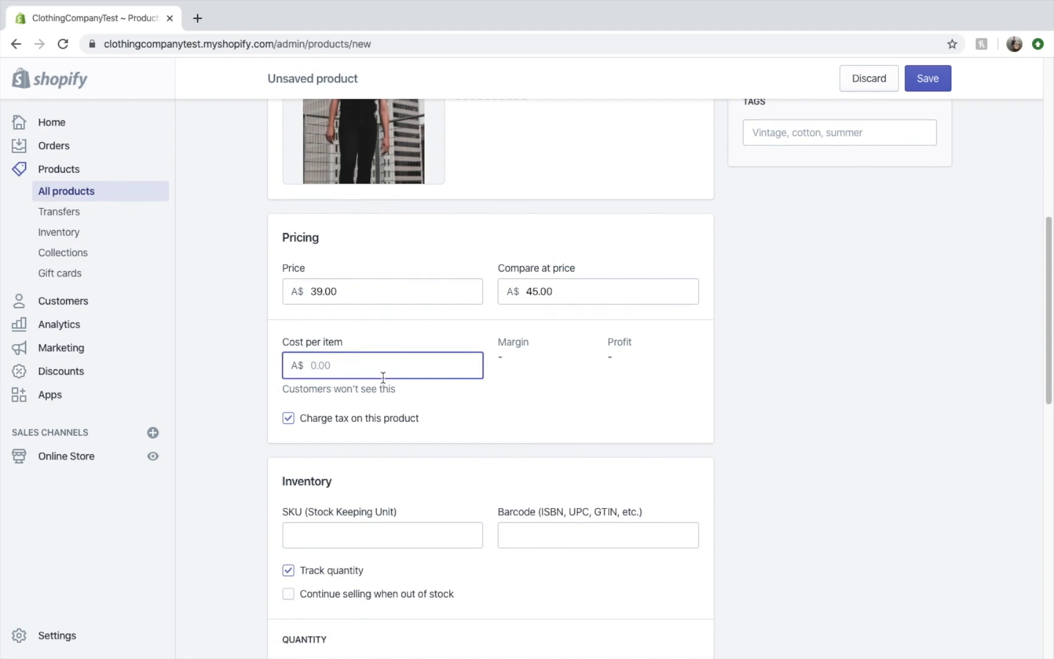
{"action": "type", "text": "15"}
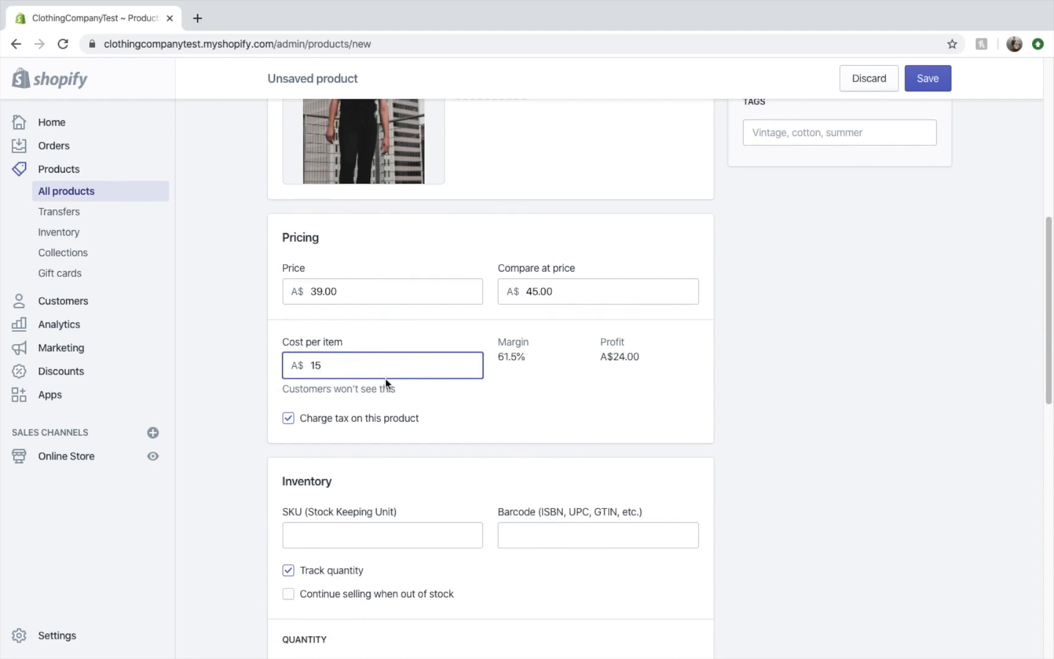
{"action": "left_click", "coordinate": [798, 385]}
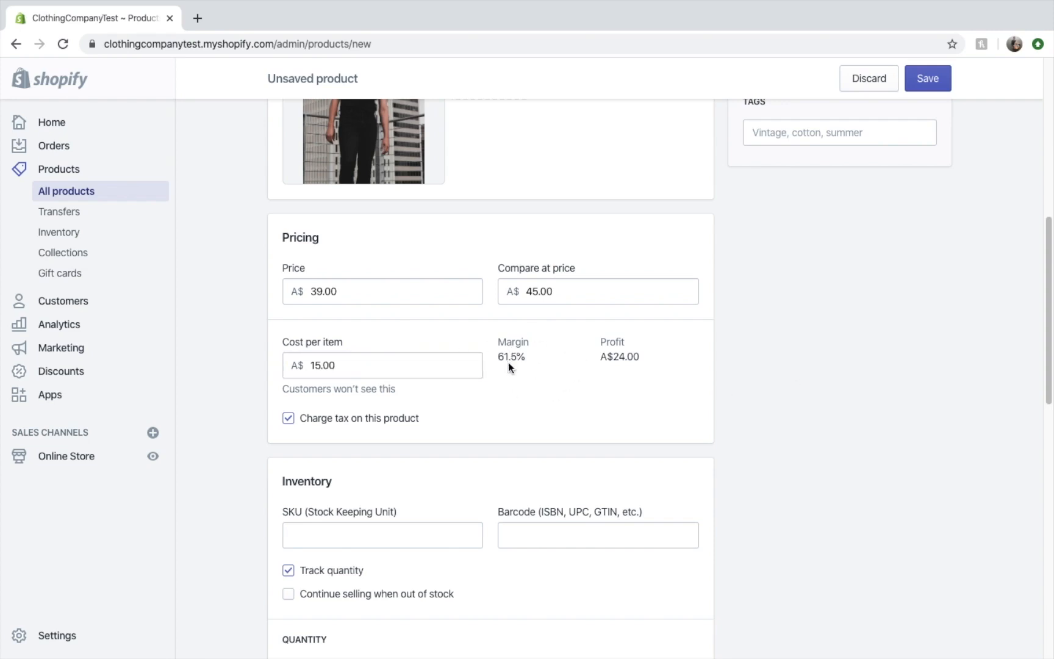
- Leave the SKU empty and set the available inventory quantity to 10
{"action": "scroll", "coordinate": [610, 408], "scroll_direction": "down", "scroll_amount": 2}
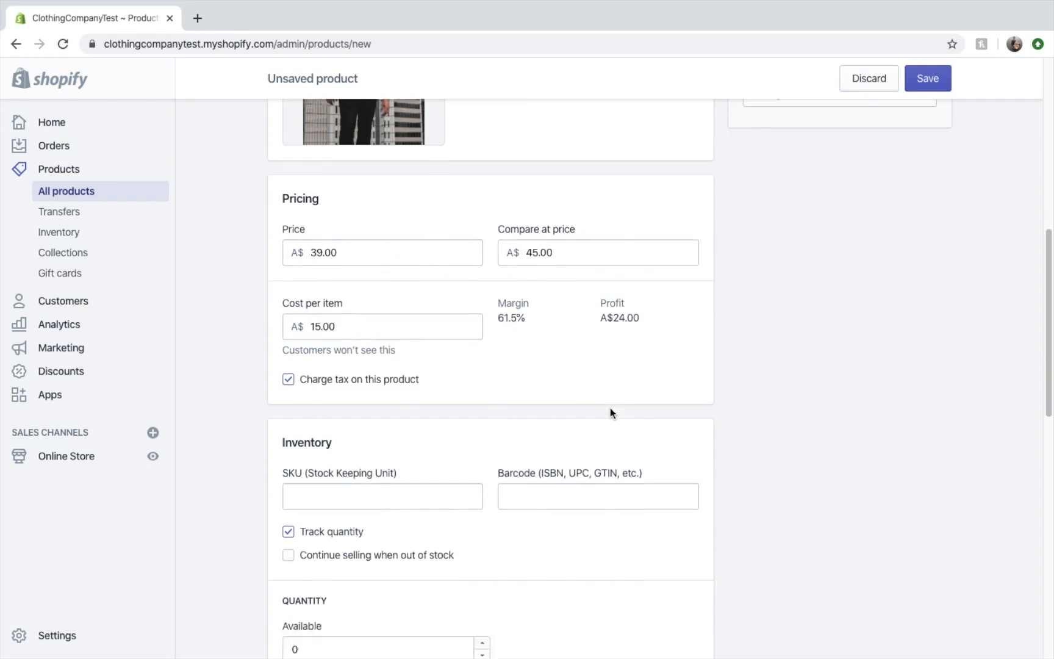
{"action": "scroll", "coordinate": [532, 382], "scroll_direction": "down", "scroll_amount": 3}
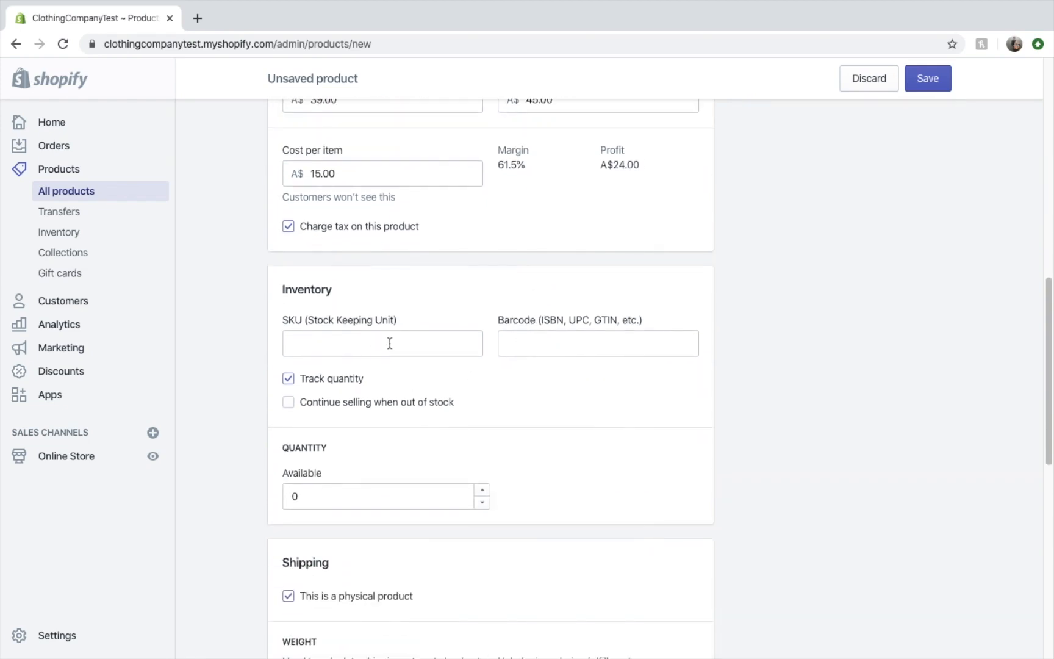
{"action": "left_click", "coordinate": [390, 343]}
{"action": "scroll", "coordinate": [556, 376], "scroll_direction": "down", "scroll_amount": 1}
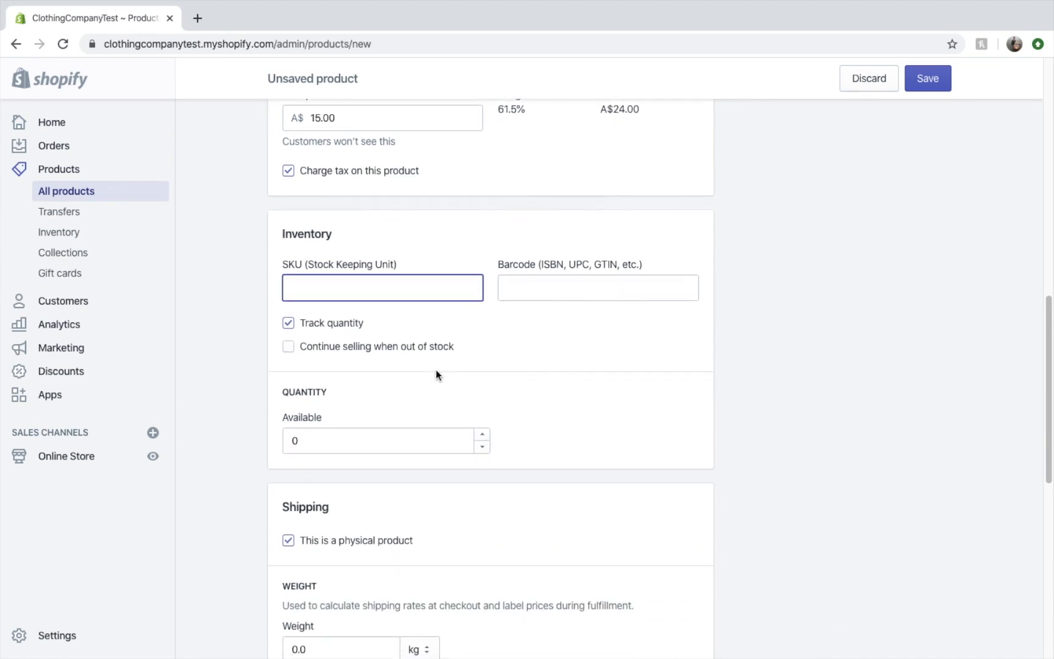
{"action": "scroll", "coordinate": [436, 374], "scroll_direction": "down", "scroll_amount": 1}
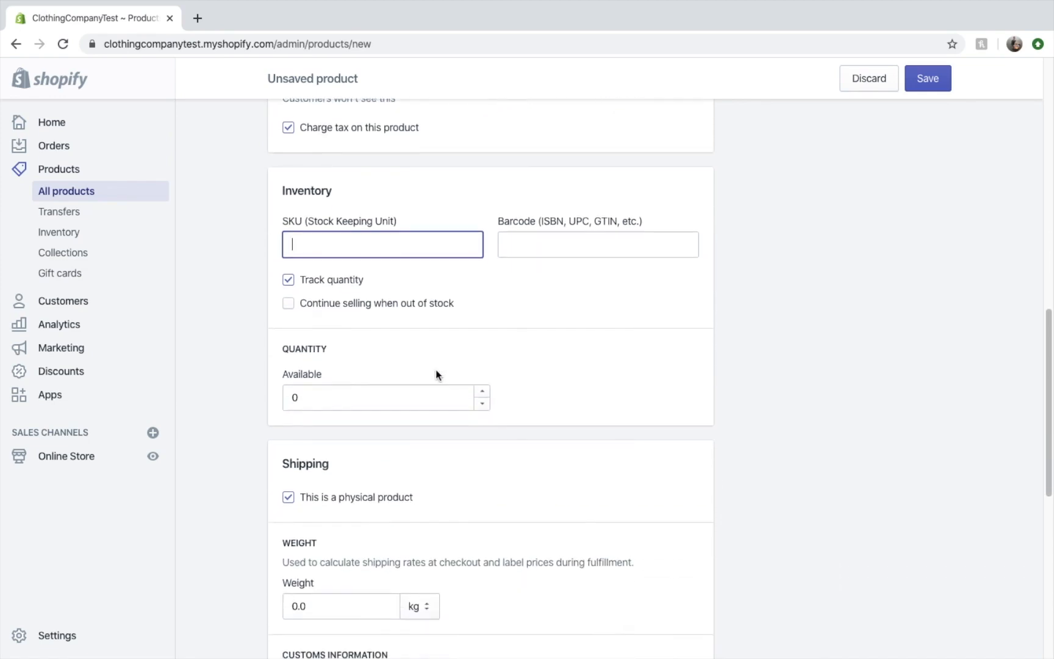
{"action": "left_click", "coordinate": [485, 391]}
{"action": "left_click", "coordinate": [484, 391]}
{"action": "left_click", "coordinate": [485, 391]}
{"action": "left_click", "coordinate": [485, 392]}
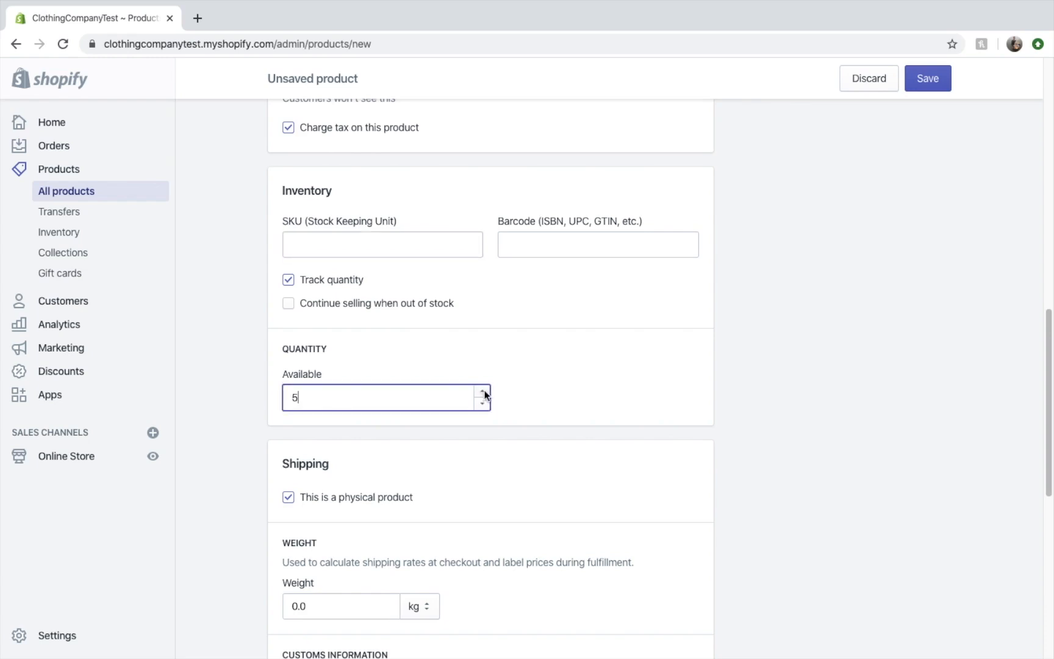
- Switch the physical product setting off and back on, and set the shipping weight to 0.2 kg
{"action": "scroll", "coordinate": [584, 459], "scroll_direction": "down", "scroll_amount": 3}
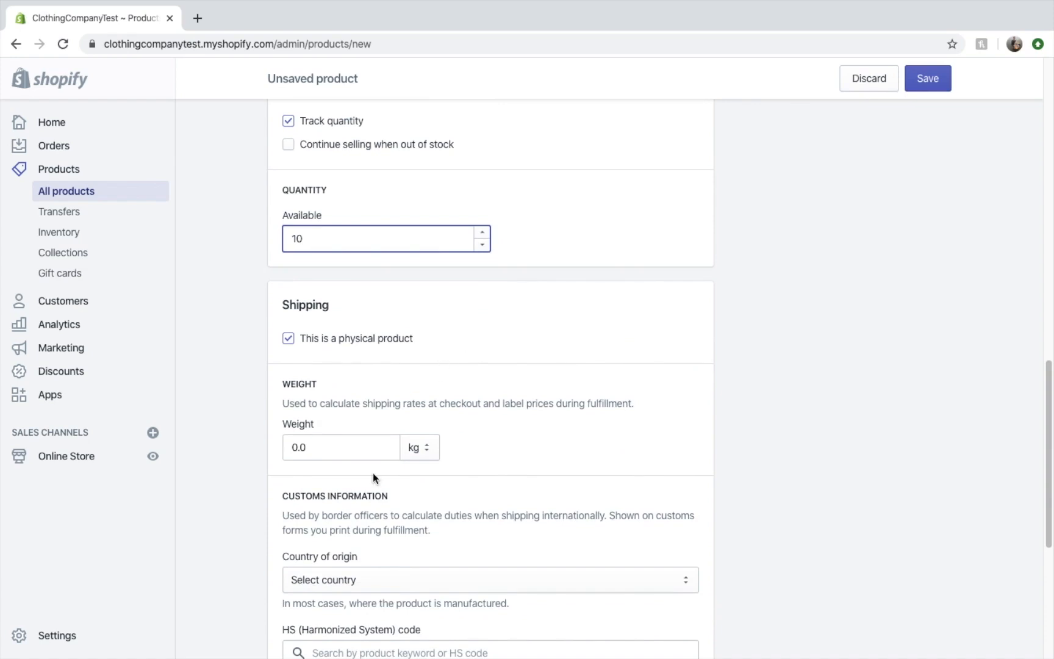
{"action": "scroll", "coordinate": [415, 378], "scroll_direction": "down", "scroll_amount": 2}
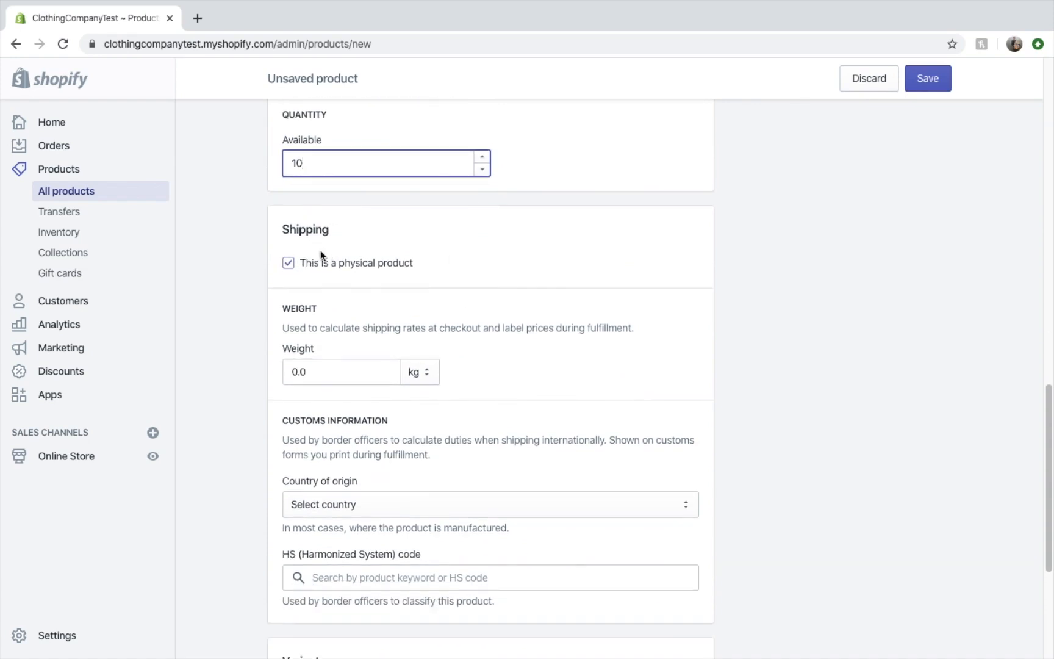
{"action": "left_click", "coordinate": [299, 267]}
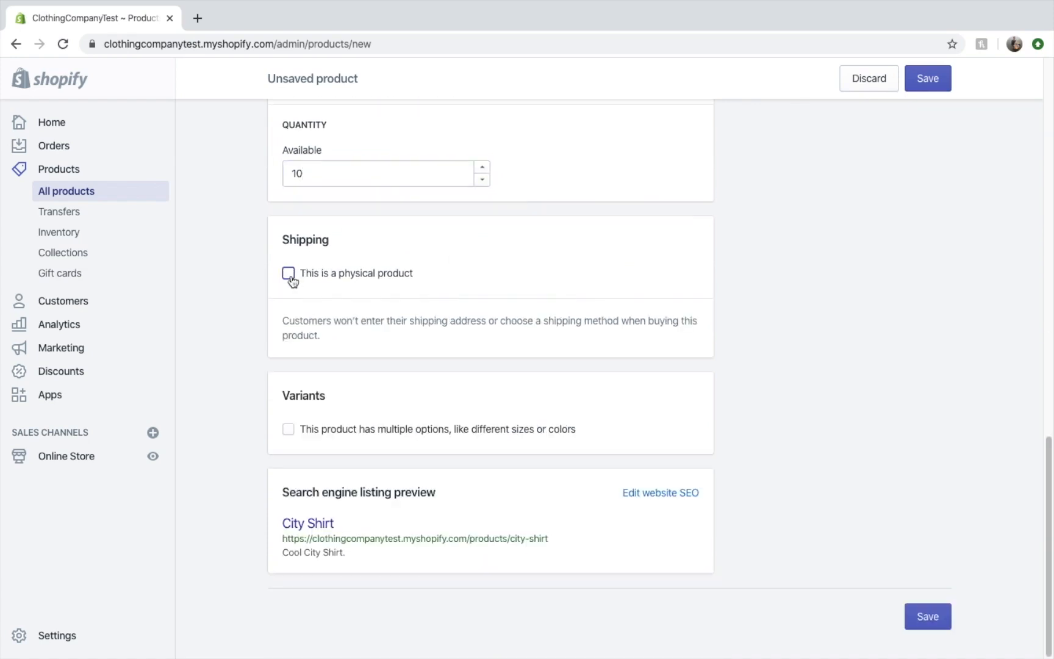
{"action": "left_click", "coordinate": [290, 276]}
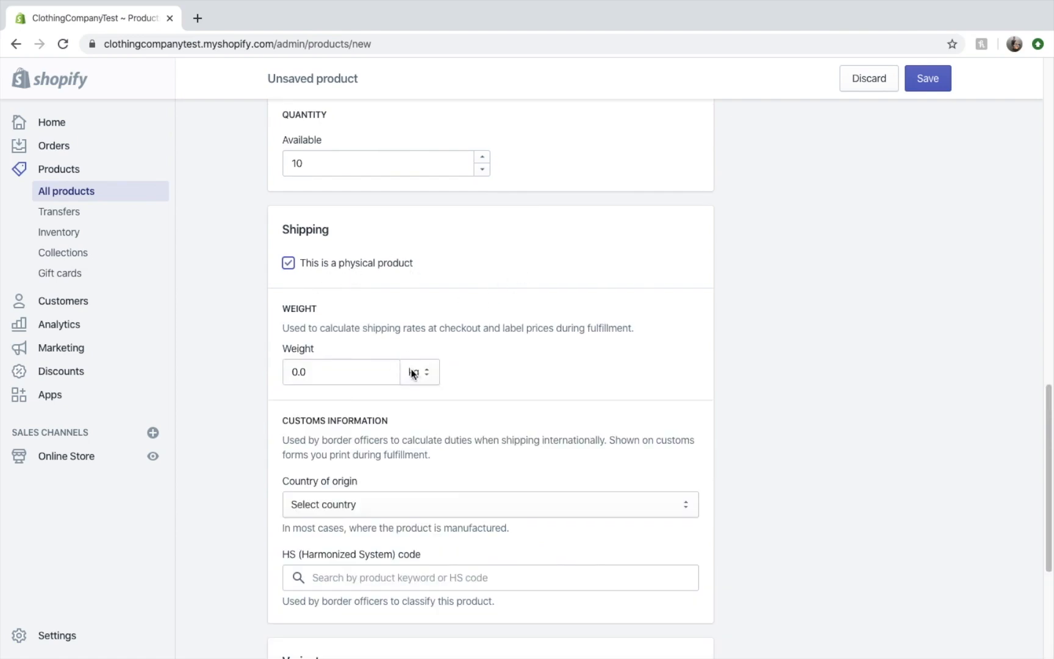
{"action": "left_click", "coordinate": [362, 379]}
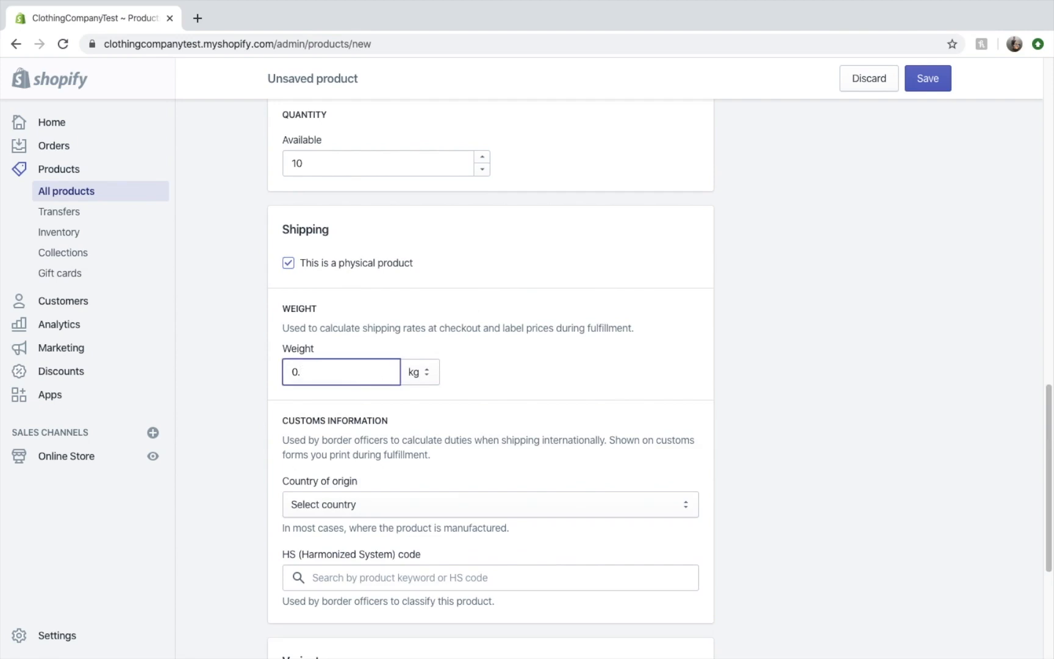
{"action": "left_click", "coordinate": [489, 390]}
{"action": "scroll", "coordinate": [491, 437], "scroll_direction": "down", "scroll_amount": 1}
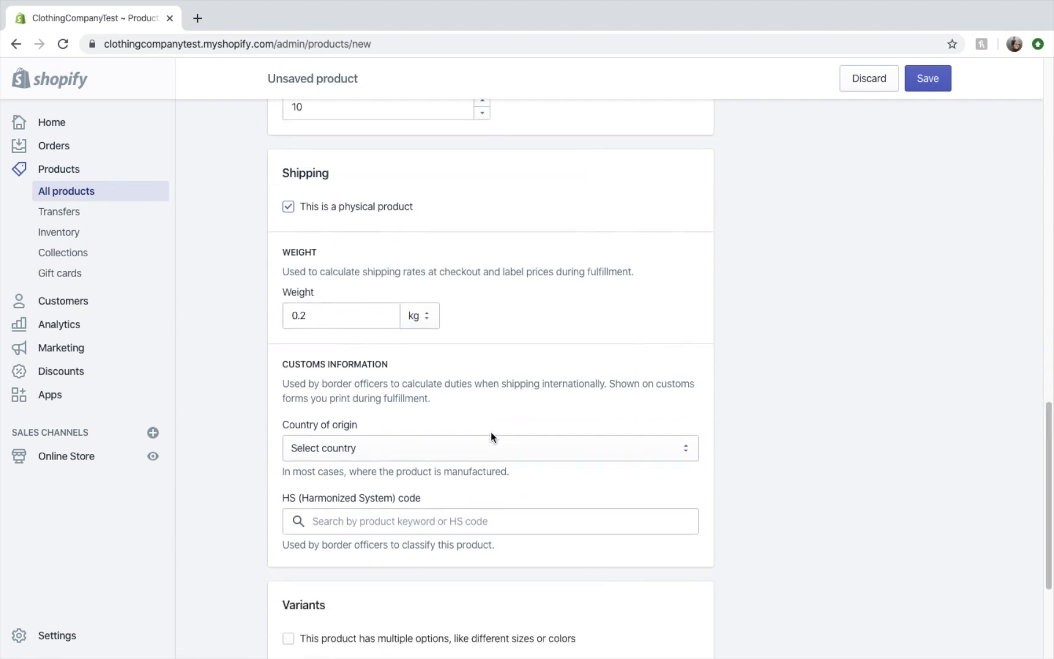
- Choose Australia as the country of origin in the customs information
{"action": "left_click", "coordinate": [458, 450]}
{"action": "left_click", "coordinate": [496, 396]}
{"action": "scroll", "coordinate": [513, 382], "scroll_direction": "down", "scroll_amount": 1}
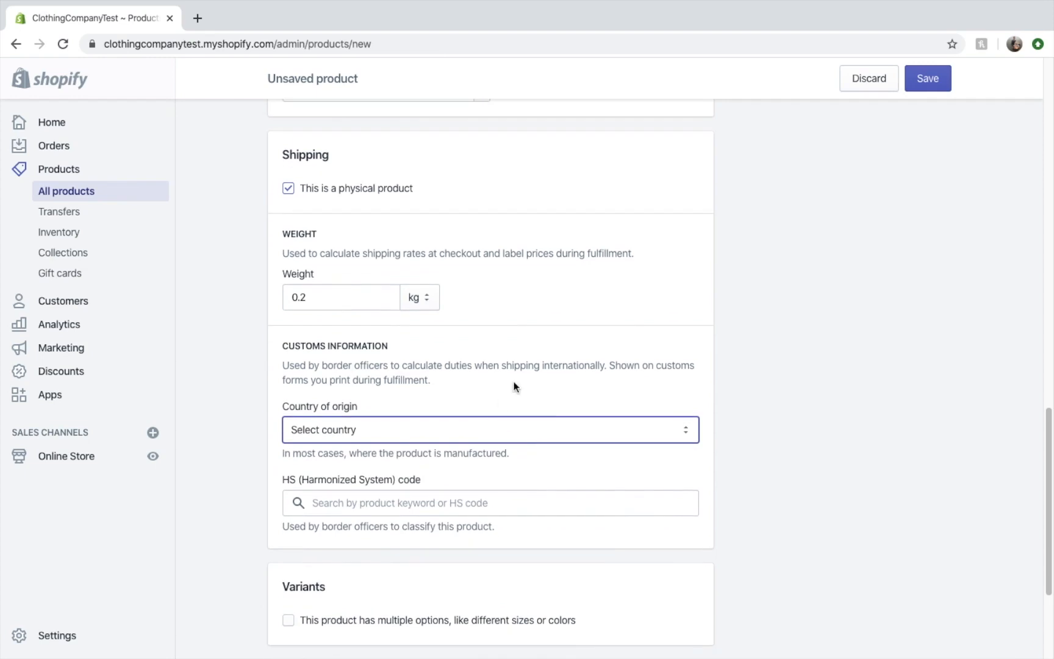
{"action": "scroll", "coordinate": [513, 386], "scroll_direction": "down", "scroll_amount": 1}
{"action": "left_click", "coordinate": [513, 401]}
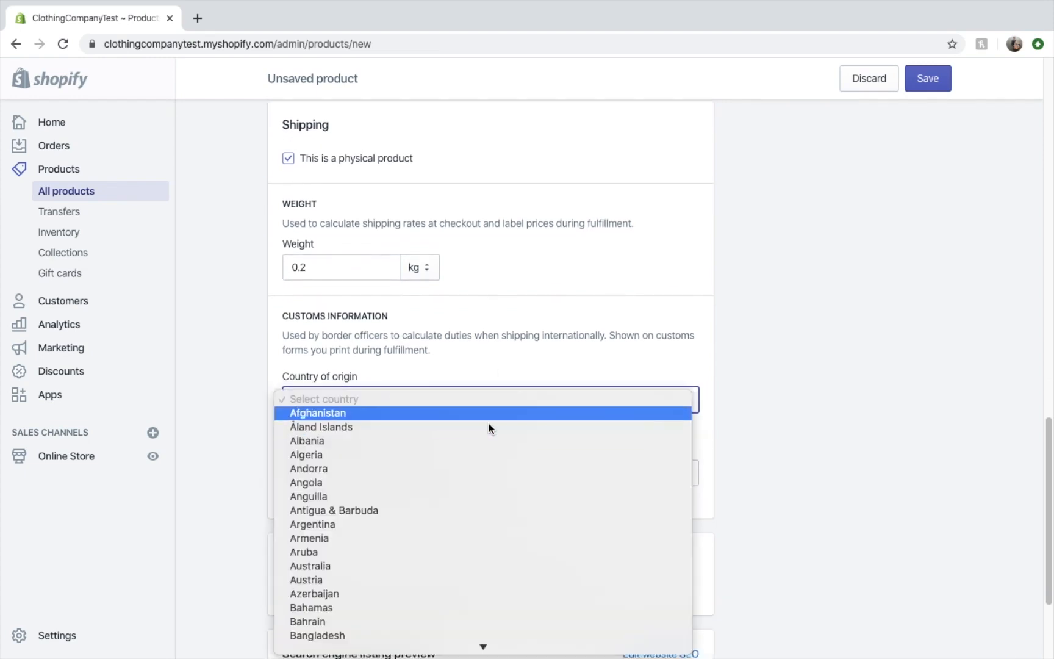
{"action": "type", "text": "aus"}
{"action": "key", "text": "Return"}
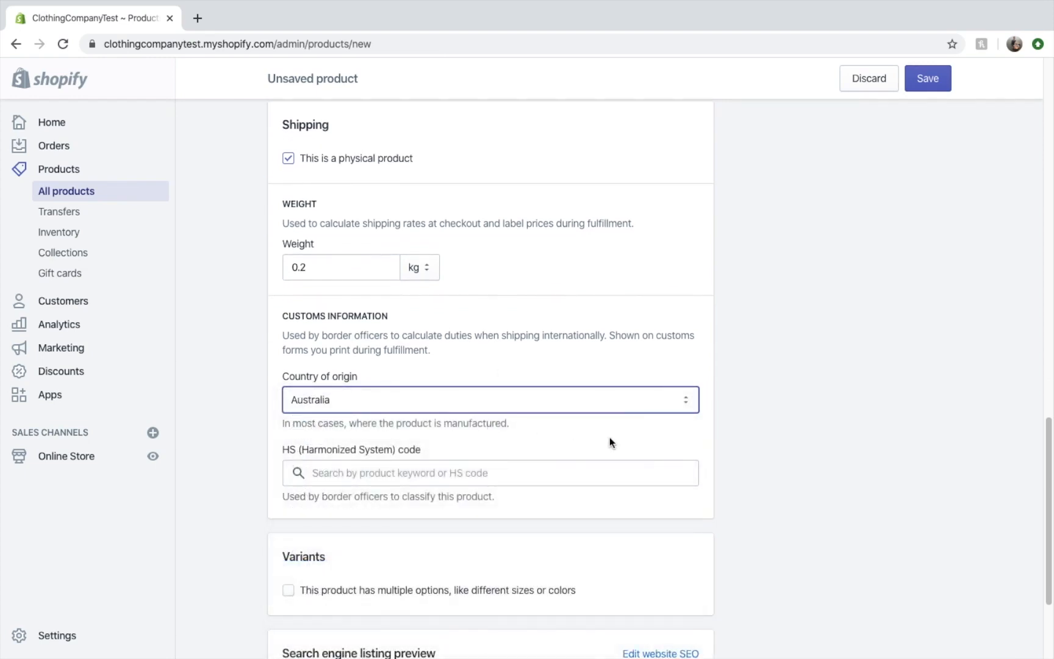
{"action": "left_click", "coordinate": [765, 400]}
- Enable multiple options such as sizes or colors in the product's variants
{"action": "scroll", "coordinate": [764, 401], "scroll_direction": "down", "scroll_amount": 5}
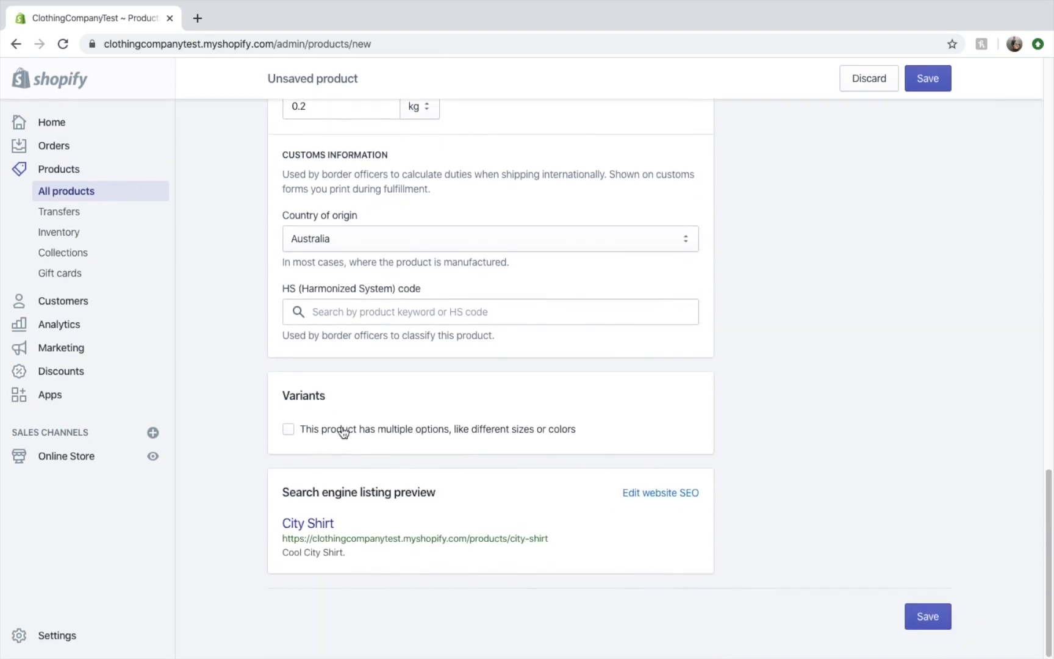
{"action": "left_click", "coordinate": [288, 429]}
{"action": "scroll", "coordinate": [465, 438], "scroll_direction": "down", "scroll_amount": 1}
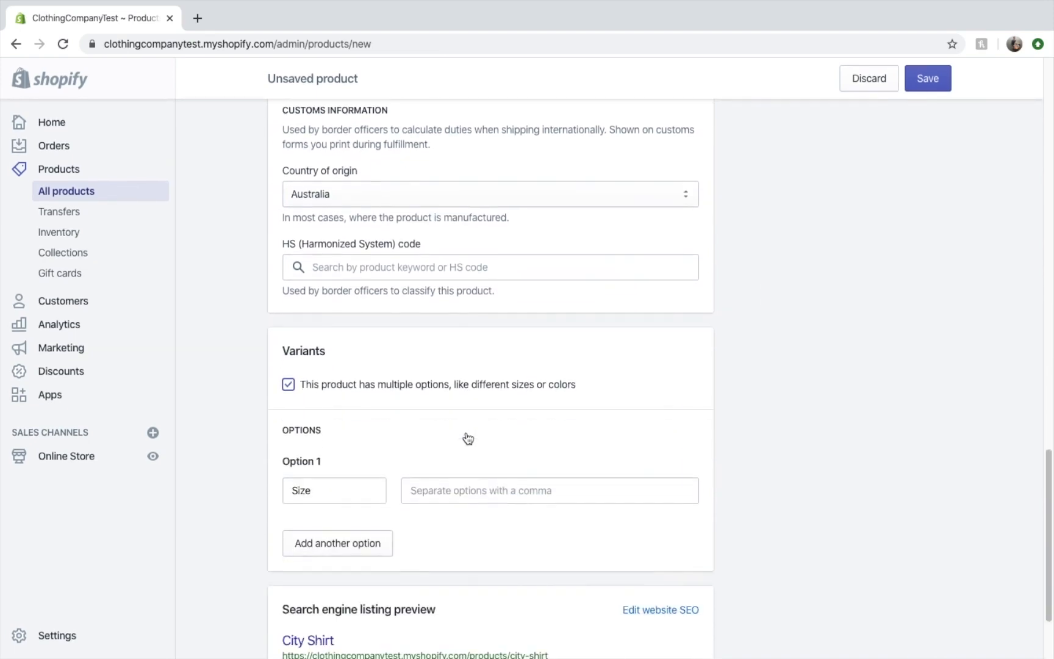
- Enter Small, Medium and Large as the values of the Size option in the product's variants
{"action": "left_click", "coordinate": [362, 487]}
{"action": "left_click", "coordinate": [497, 494]}
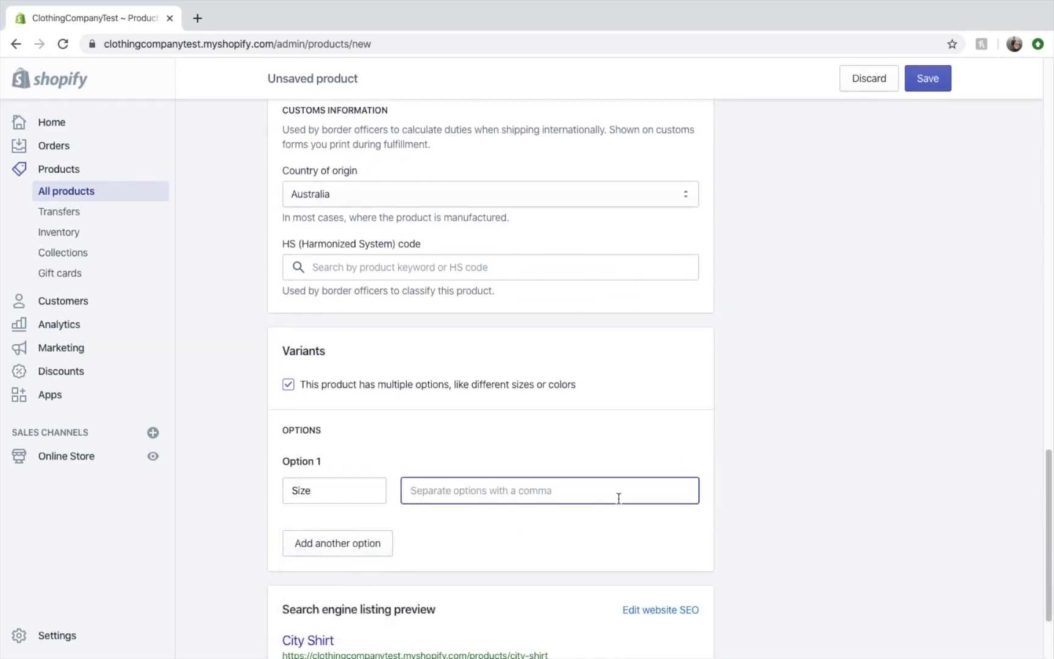
{"action": "type", "text": "S"}
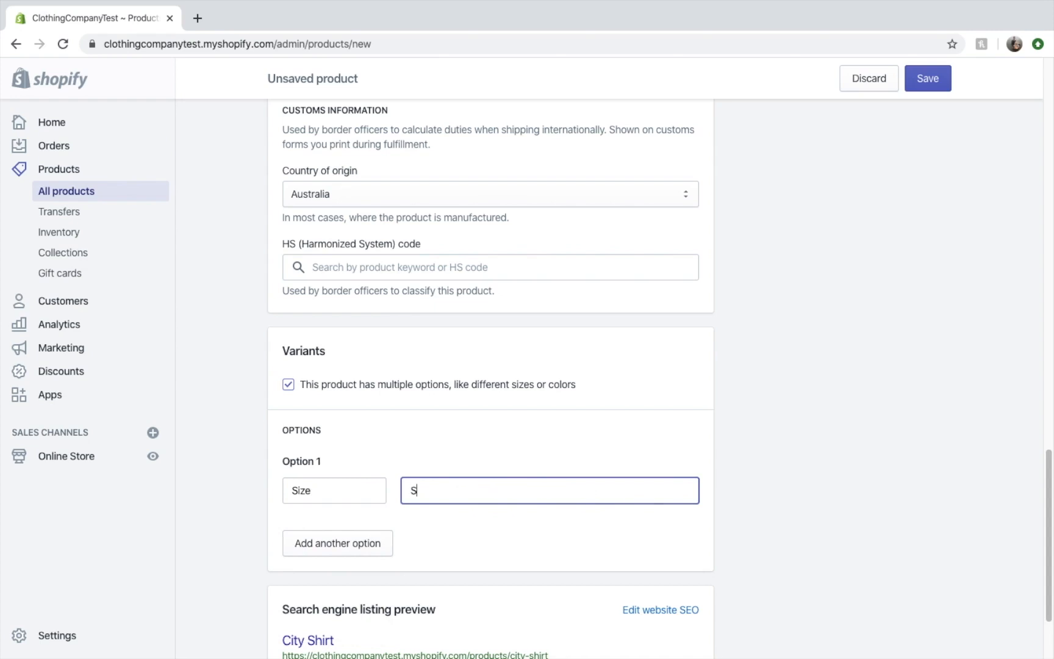
{"action": "type", "text": "mall"}
{"action": "key", "text": "Return"}
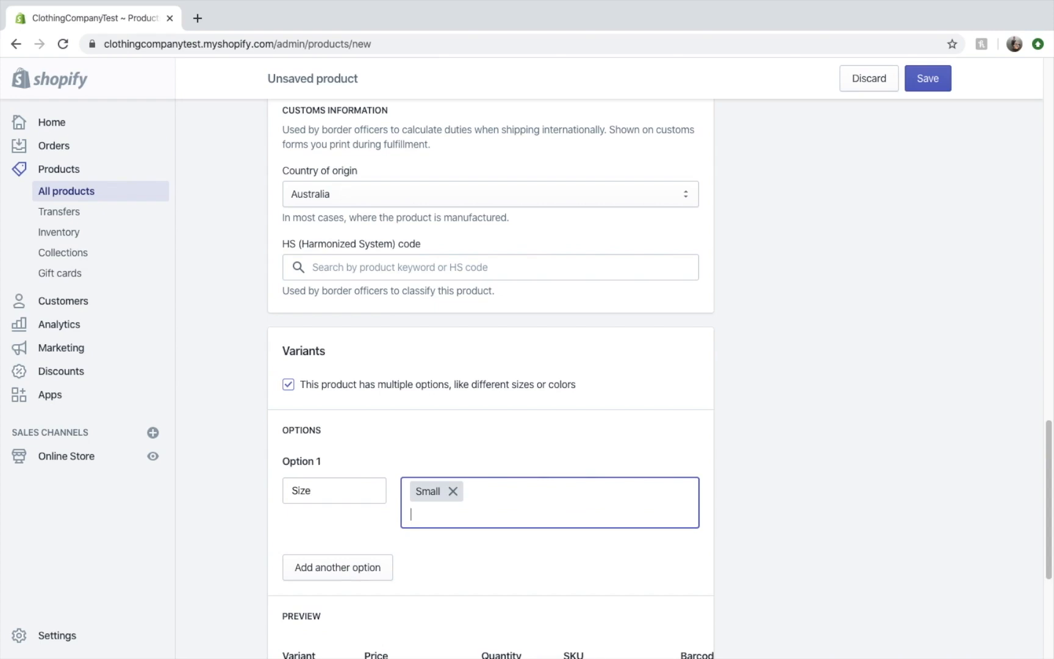
{"action": "type", "text": "Medium"}
{"action": "key", "text": "Return"}
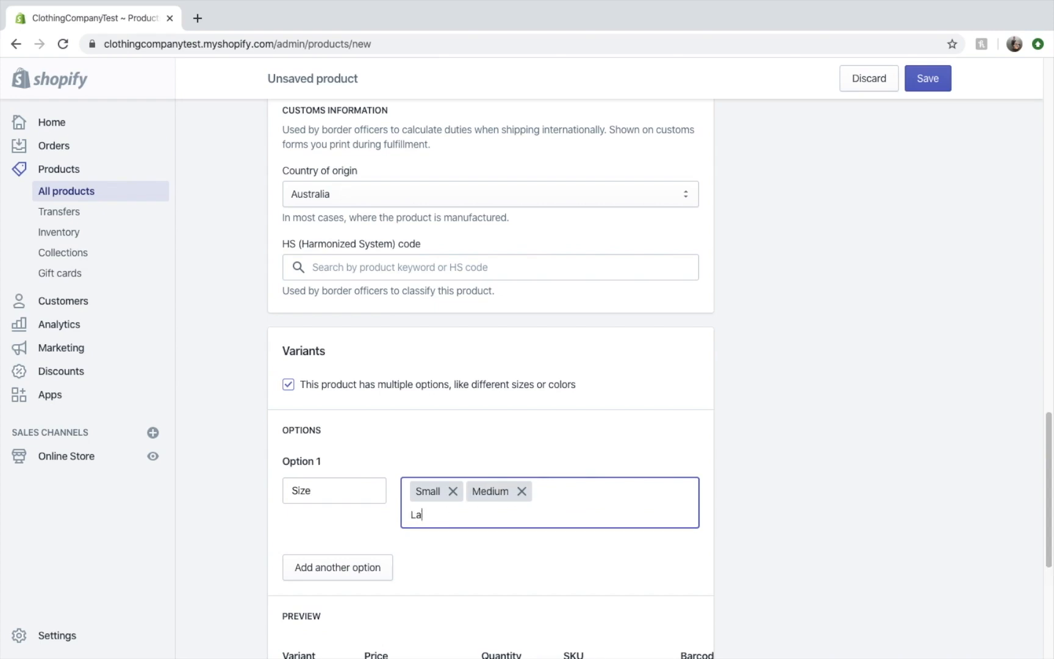
{"action": "key", "text": "Return"}
{"action": "left_click", "coordinate": [788, 544]}
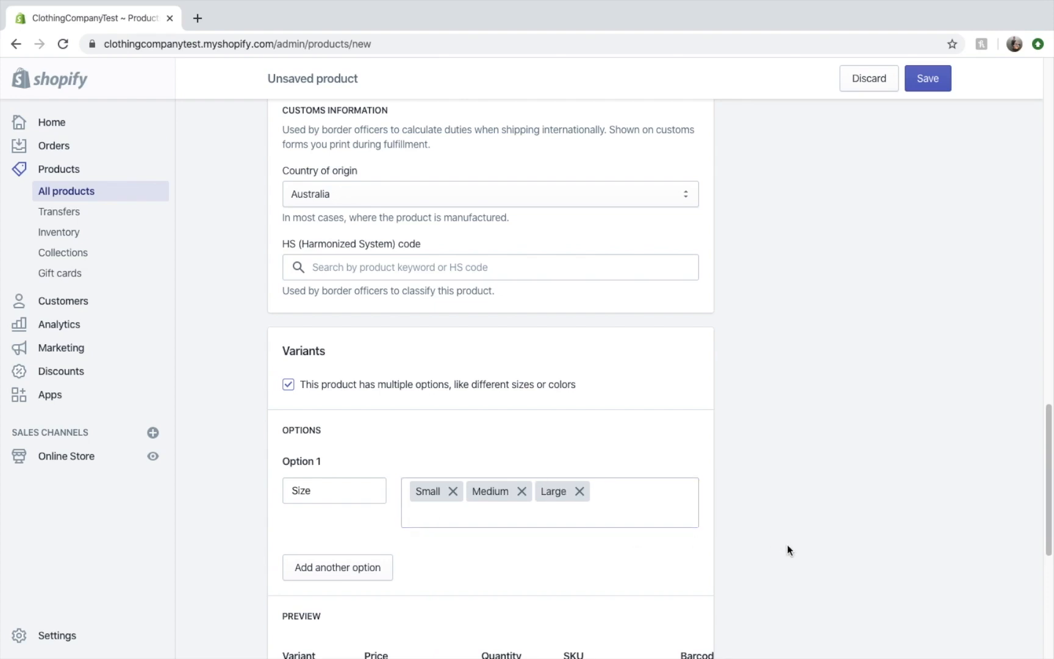
- Add a second variant option, Color, with the values Black and White
{"action": "scroll", "coordinate": [560, 552], "scroll_direction": "down", "scroll_amount": 1}
{"action": "left_click", "coordinate": [364, 497]}
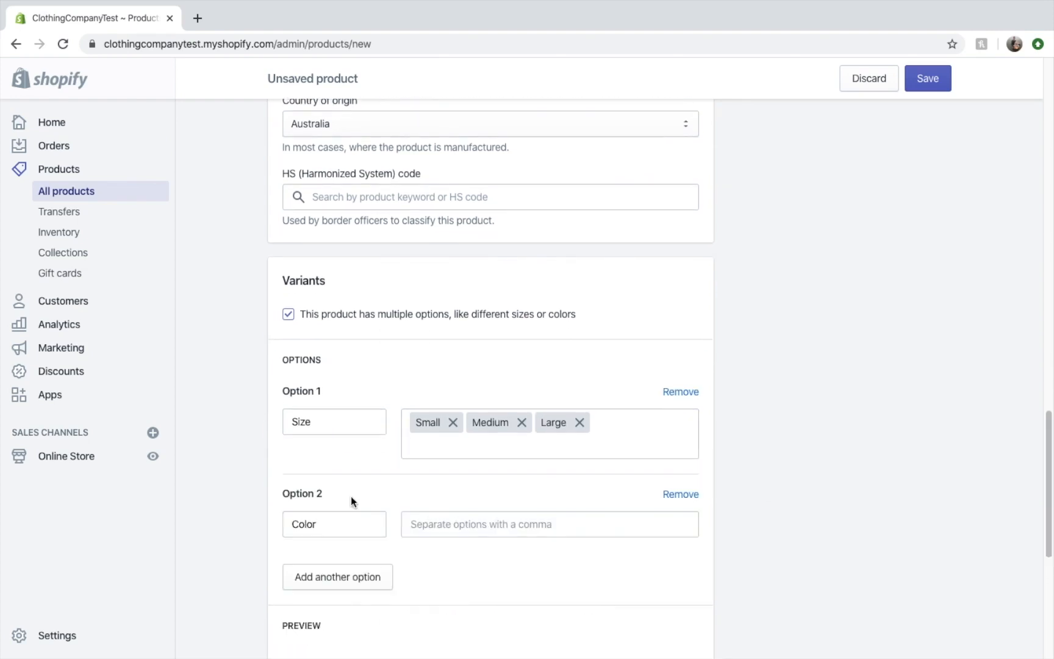
{"action": "left_click", "coordinate": [353, 523]}
{"action": "left_click", "coordinate": [468, 520]}
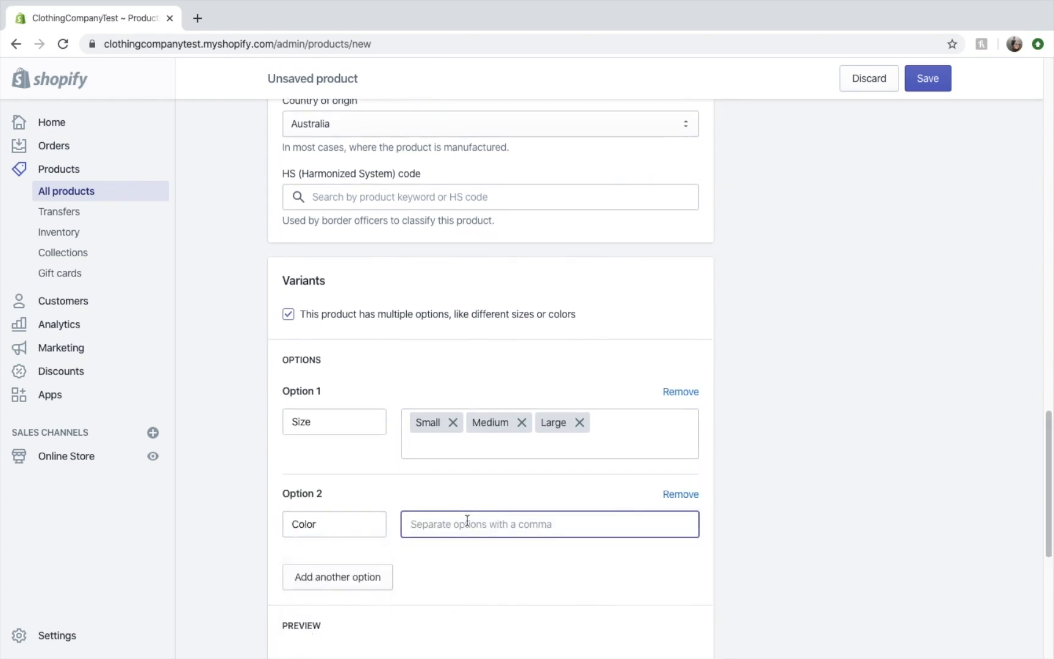
{"action": "type", "text": "Black"}
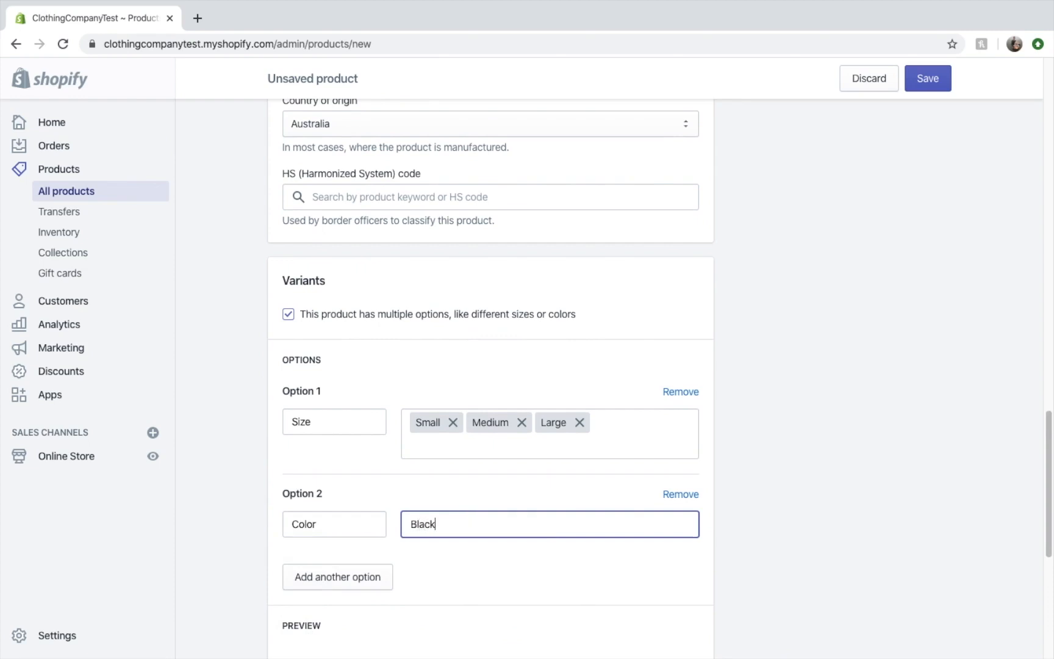
{"action": "key", "text": "Return"}
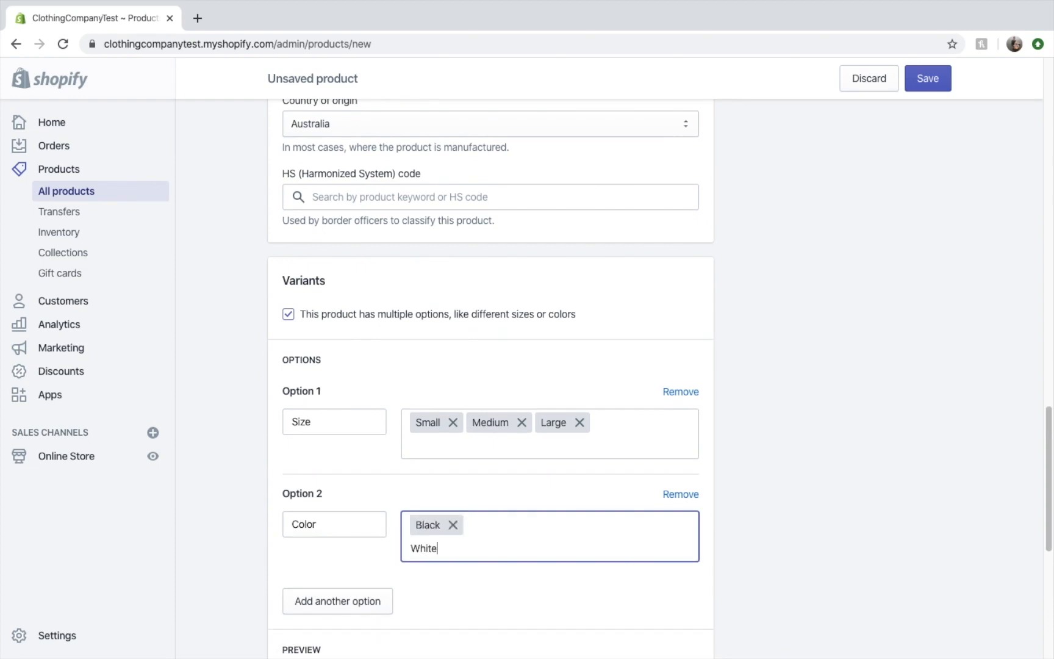
{"action": "type", "text": "White"}
{"action": "key", "text": "Return"}
- Set the variant quantities to 4 for Small / Black and 2 for Small / White
{"action": "scroll", "coordinate": [738, 532], "scroll_direction": "down", "scroll_amount": 6}
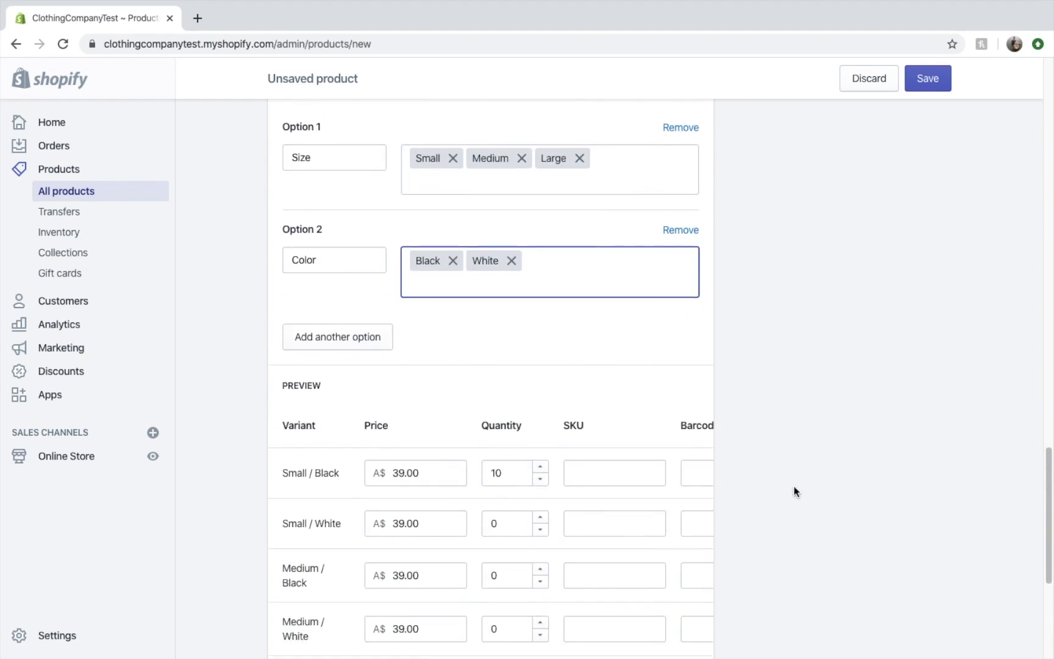
{"action": "scroll", "coordinate": [794, 487], "scroll_direction": "down", "scroll_amount": 1}
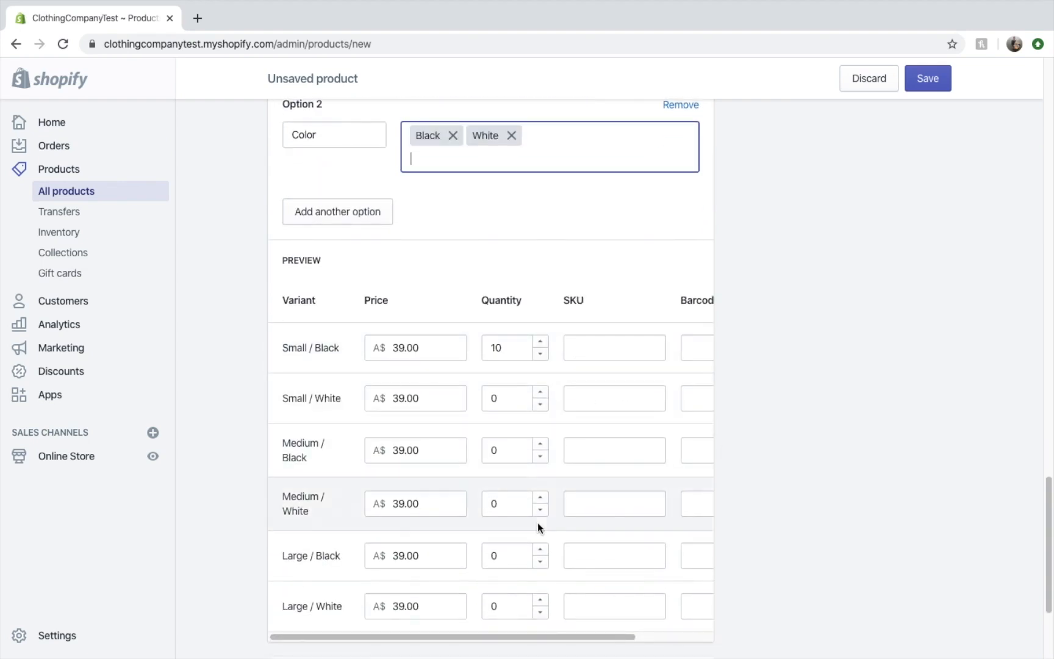
{"action": "left_click", "coordinate": [540, 354]}
{"action": "left_click", "coordinate": [540, 354]}
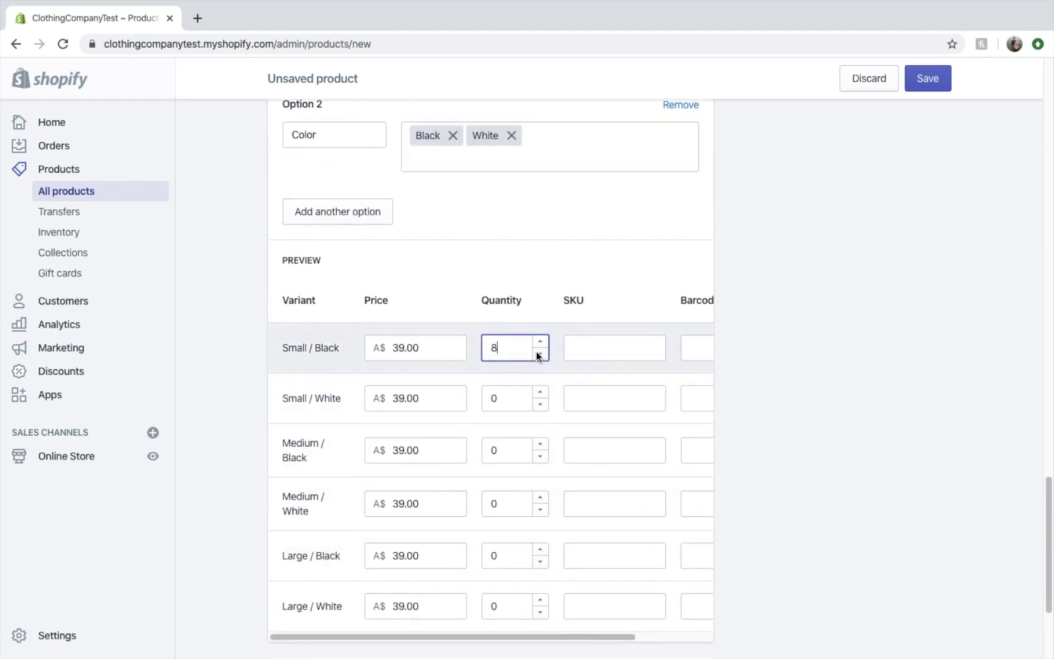
{"action": "left_click", "coordinate": [540, 354]}
{"action": "left_click", "coordinate": [540, 354]}
{"action": "left_click", "coordinate": [537, 352]}
{"action": "left_click", "coordinate": [537, 352]}
{"action": "left_click", "coordinate": [542, 401]}
{"action": "left_click", "coordinate": [542, 392]}
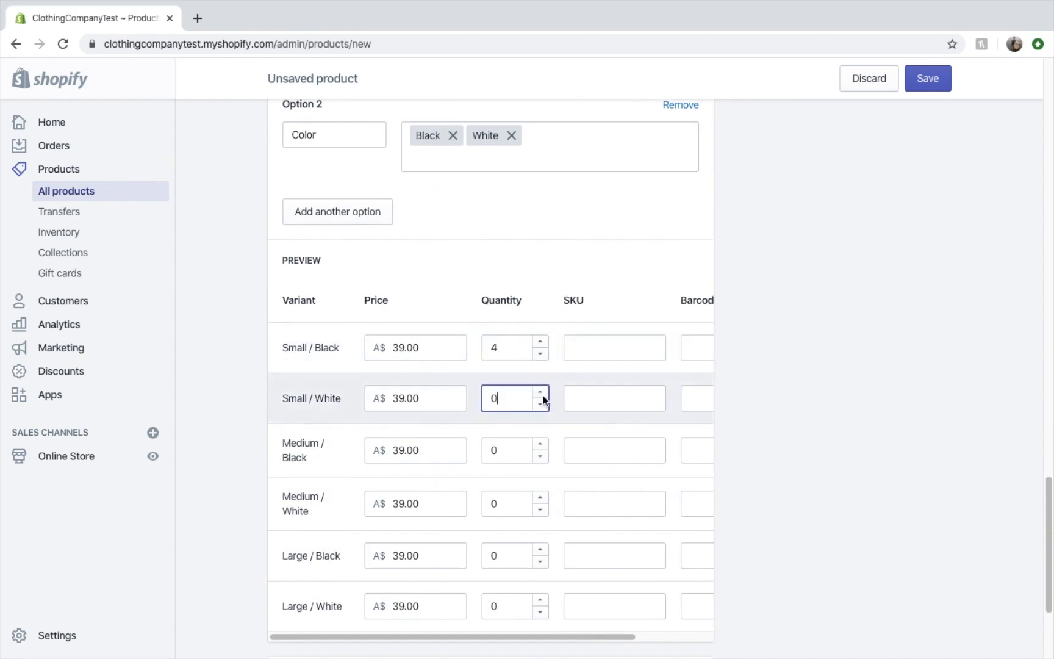
{"action": "left_click", "coordinate": [541, 392]}
{"action": "left_click", "coordinate": [541, 392]}
- Set the quantities to 3 for Medium / Black, 2 for Medium / White, and 1 each for Large / Black and Large / White
{"action": "left_click", "coordinate": [539, 444]}
{"action": "left_click", "coordinate": [540, 444]}
{"action": "left_click", "coordinate": [540, 444]}
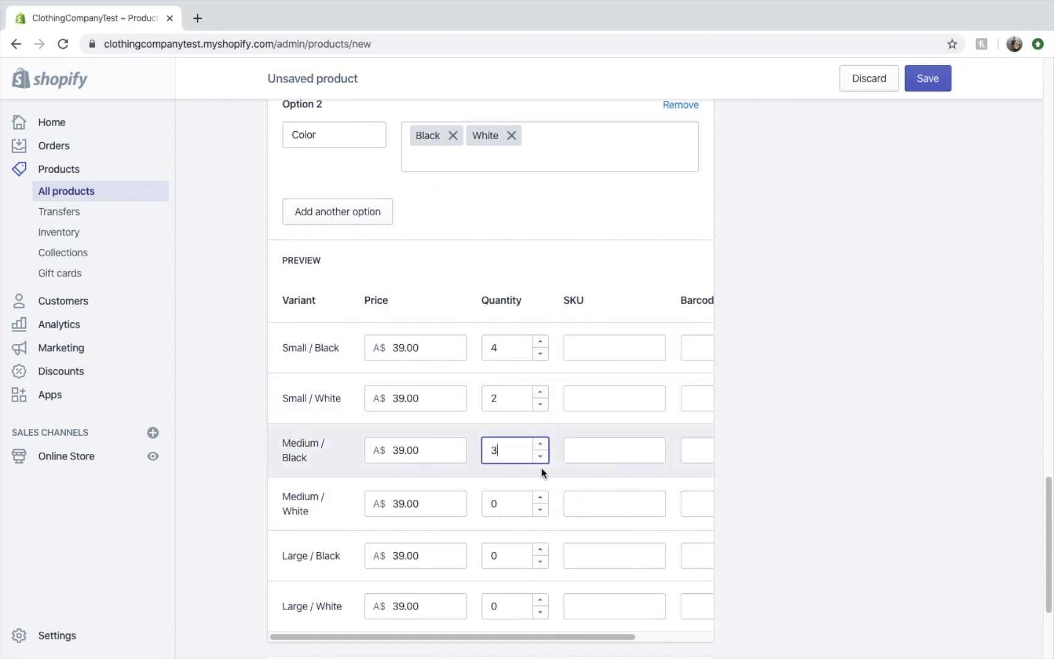
{"action": "left_click", "coordinate": [541, 498]}
{"action": "left_click", "coordinate": [540, 498]}
{"action": "left_click", "coordinate": [540, 550]}
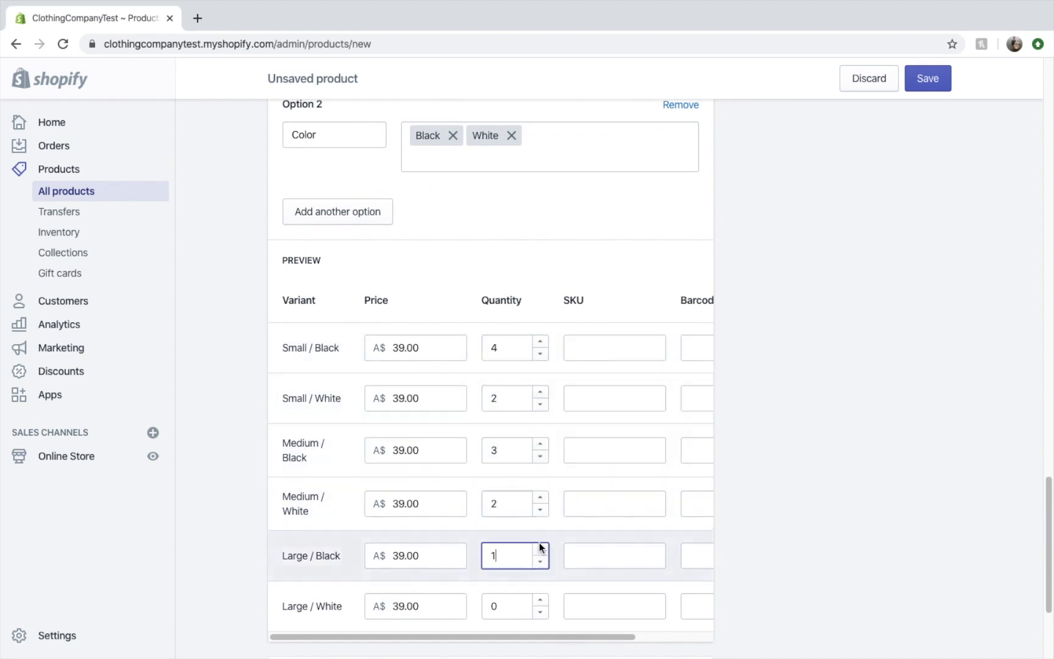
{"action": "left_click", "coordinate": [540, 600]}
- Review the search engine listing preview and organization details without changing them, and save the City Shirt product
{"action": "scroll", "coordinate": [563, 573], "scroll_direction": "down", "scroll_amount": 3}
{"action": "scroll", "coordinate": [564, 568], "scroll_direction": "down", "scroll_amount": 1}
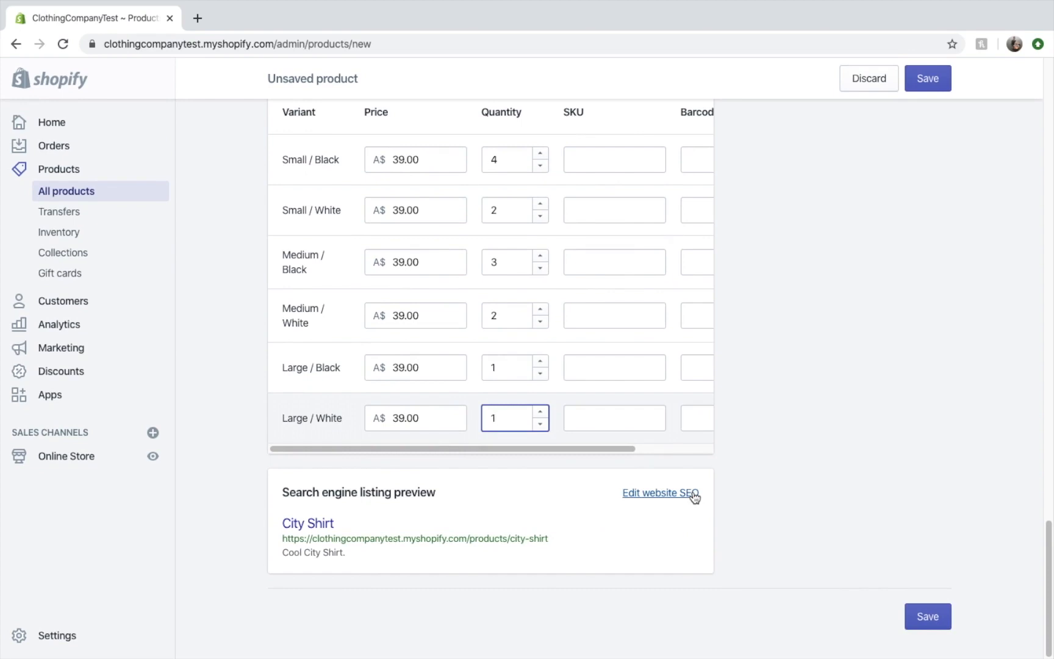
{"action": "left_click", "coordinate": [428, 515]}
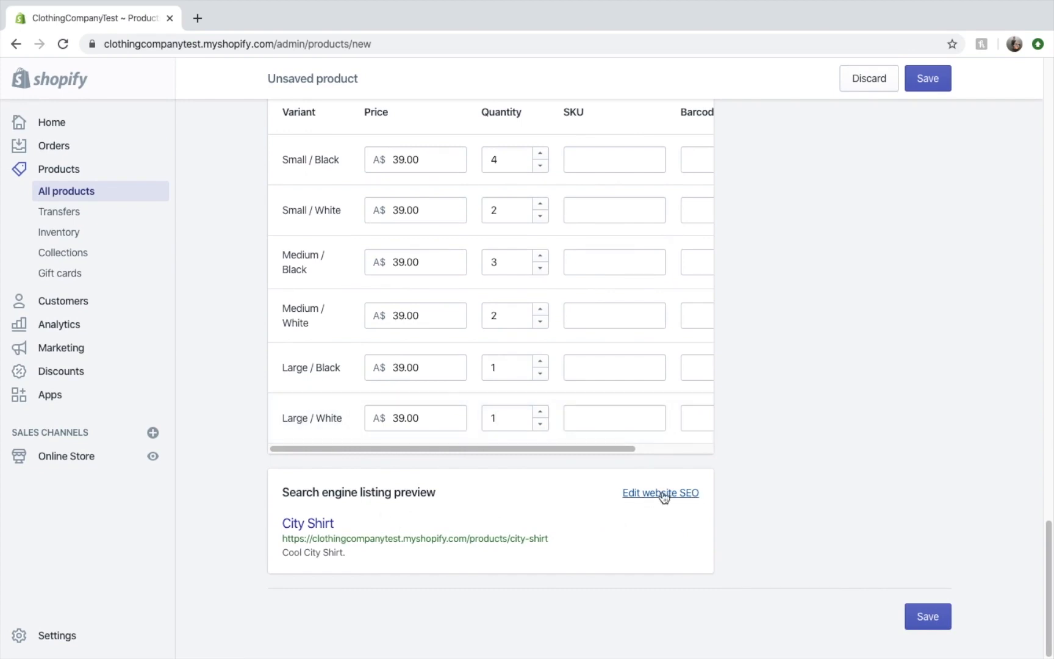
{"action": "scroll", "coordinate": [876, 436], "scroll_direction": "up", "scroll_amount": 15}
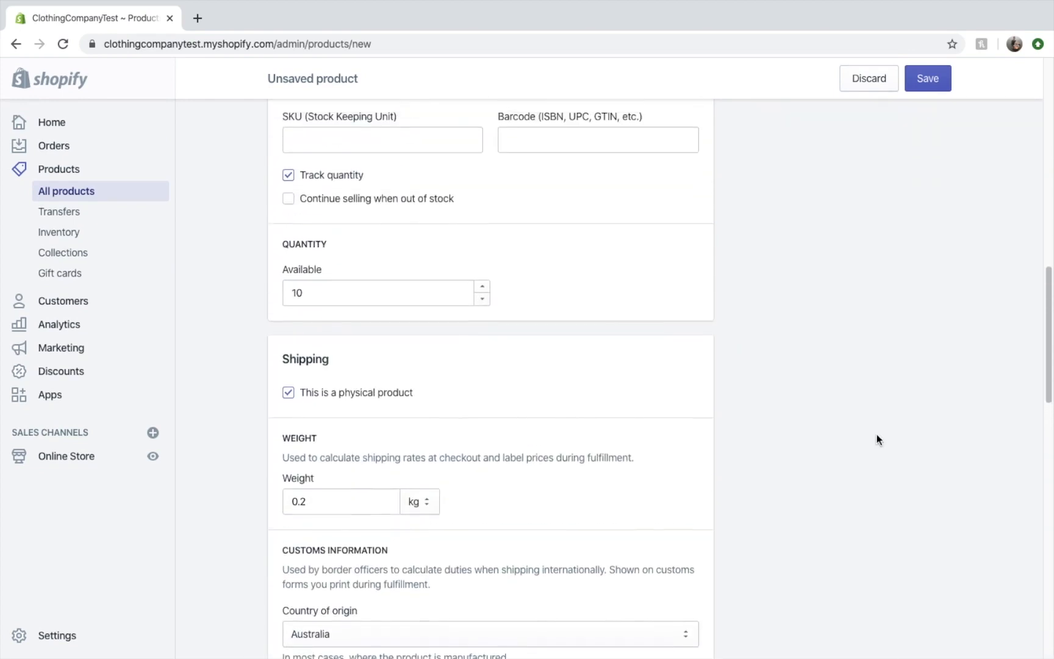
{"action": "scroll", "coordinate": [876, 434], "scroll_direction": "up", "scroll_amount": 10}
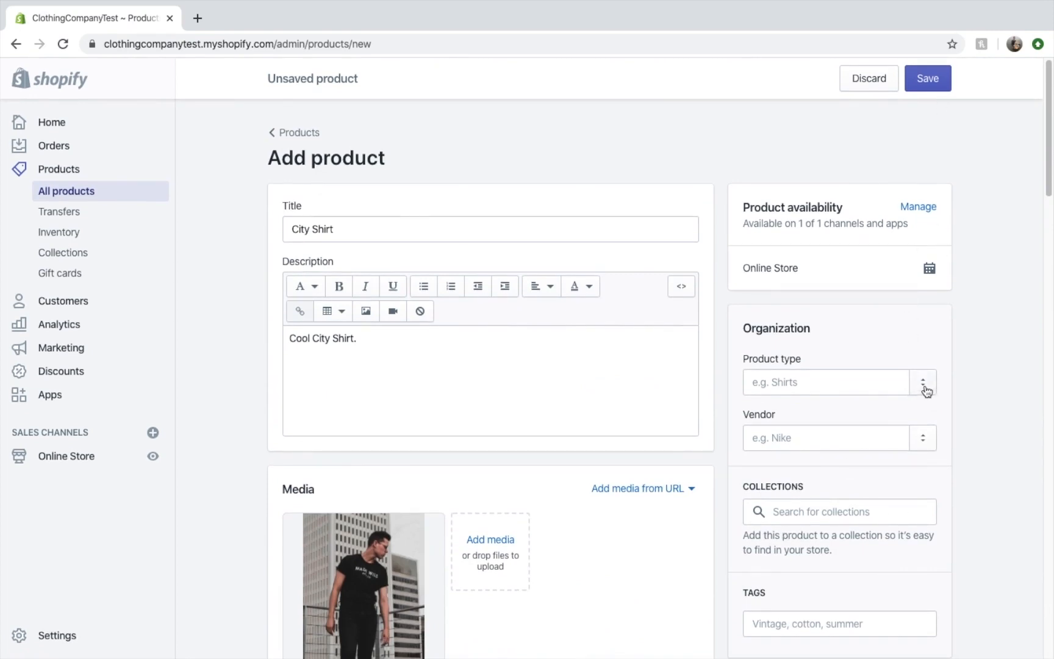
{"action": "left_click", "coordinate": [845, 382]}
{"action": "scroll", "coordinate": [901, 437], "scroll_direction": "down", "scroll_amount": 1}
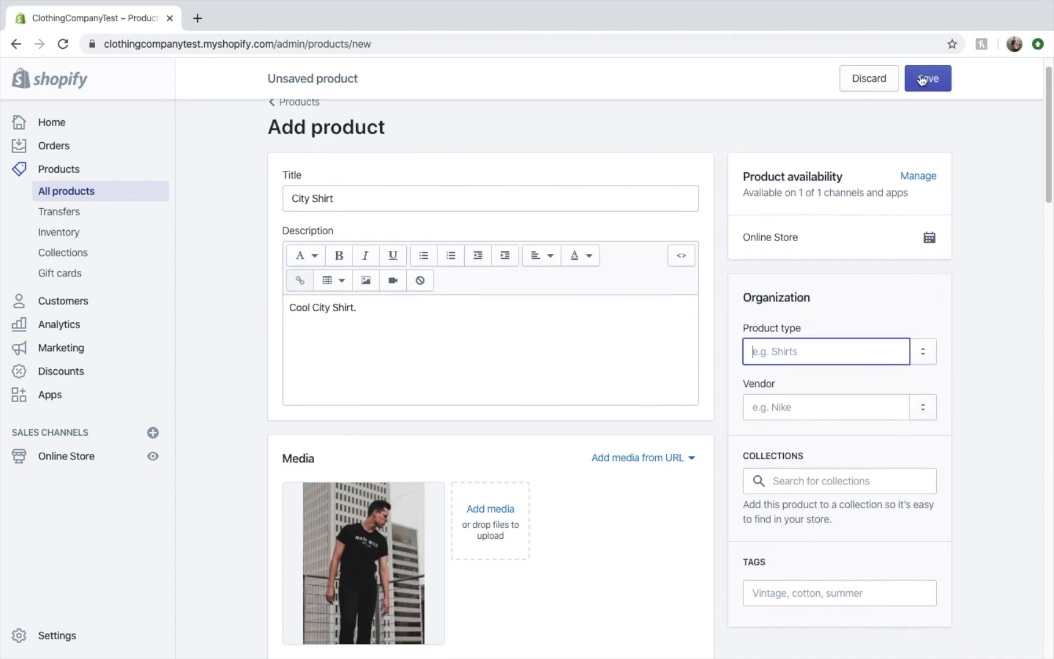
{"action": "left_click", "coordinate": [923, 79]}
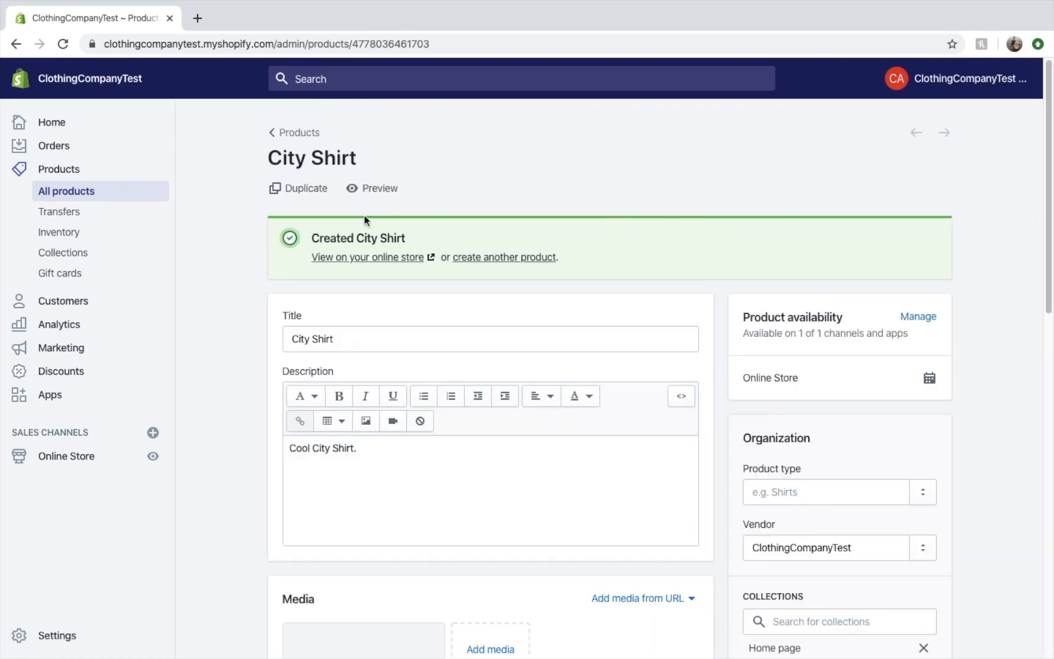
- Create a new product from the products list, titled Girls Top with the description "Cool girls top."
{"action": "left_click", "coordinate": [278, 134]}
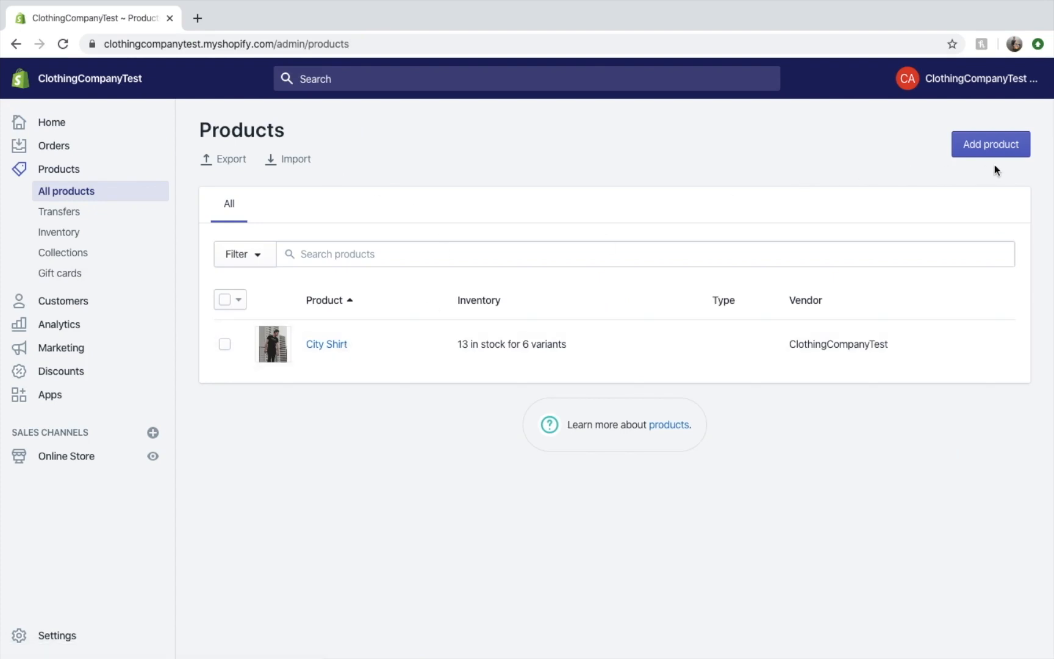
{"action": "left_click", "coordinate": [992, 146]}
{"action": "type", "text": "Girls To"}
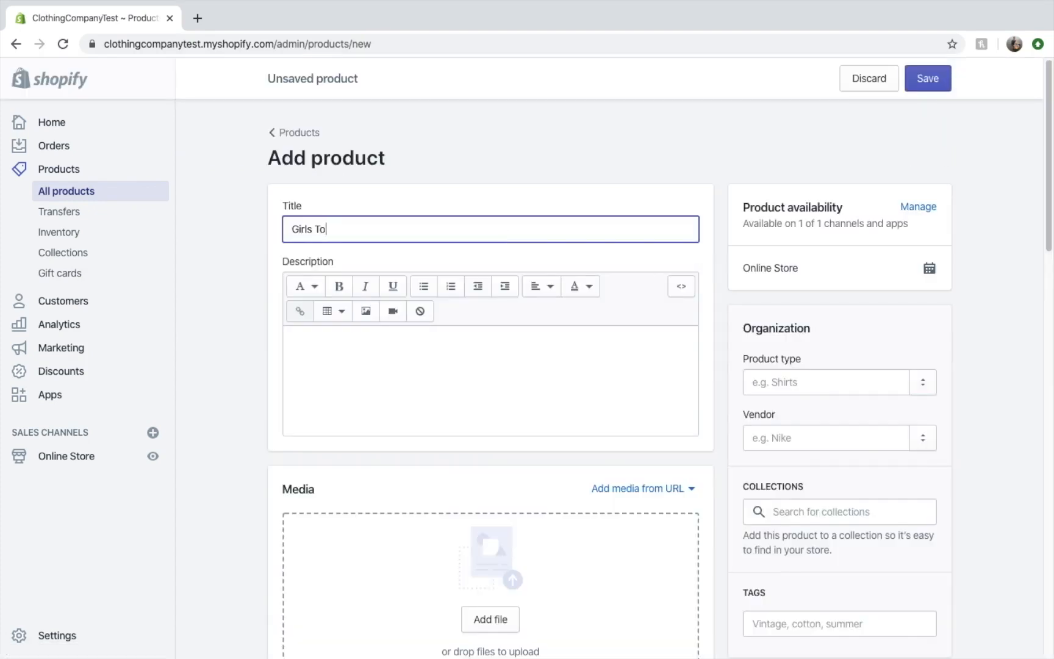
{"action": "type", "text": "p"}
{"action": "left_click", "coordinate": [375, 370]}
{"action": "type", "text": "Cool girls top."}
- Upload the girls top photo to the product's media
{"action": "scroll", "coordinate": [491, 464], "scroll_direction": "down", "scroll_amount": 2}
{"action": "left_click", "coordinate": [490, 511]}
{"action": "left_click", "coordinate": [496, 84]}
{"action": "key", "text": "space"}
{"action": "left_click", "coordinate": [784, 291]}
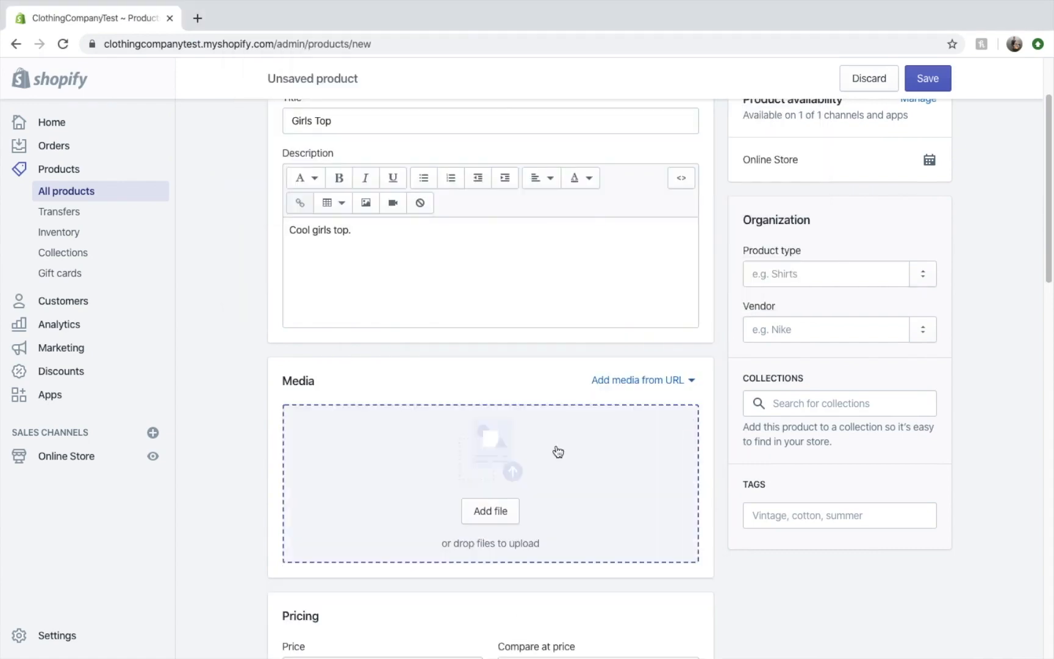
- Set the Girls Top price to A$39.00 and the compare at price to A$50.00
{"action": "scroll", "coordinate": [464, 305], "scroll_direction": "down", "scroll_amount": 6}
{"action": "left_click", "coordinate": [346, 284]}
{"action": "type", "text": "39"}
{"action": "left_click", "coordinate": [591, 287]}
{"action": "type", "text": "50"}
{"action": "left_click", "coordinate": [651, 367]}
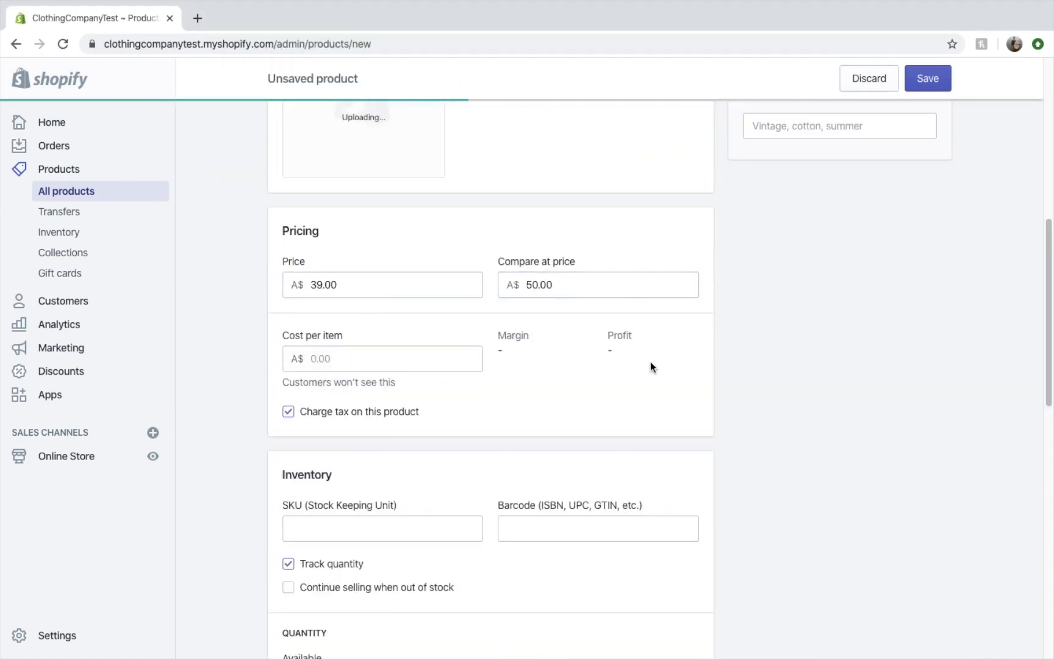
- Save the Girls Top product and return to the list of all products
{"action": "scroll", "coordinate": [651, 368], "scroll_direction": "down", "scroll_amount": 12}
{"action": "left_click", "coordinate": [928, 612]}
{"action": "scroll", "coordinate": [767, 297], "scroll_direction": "up", "scroll_amount": 20}
{"action": "left_click", "coordinate": [99, 196]}
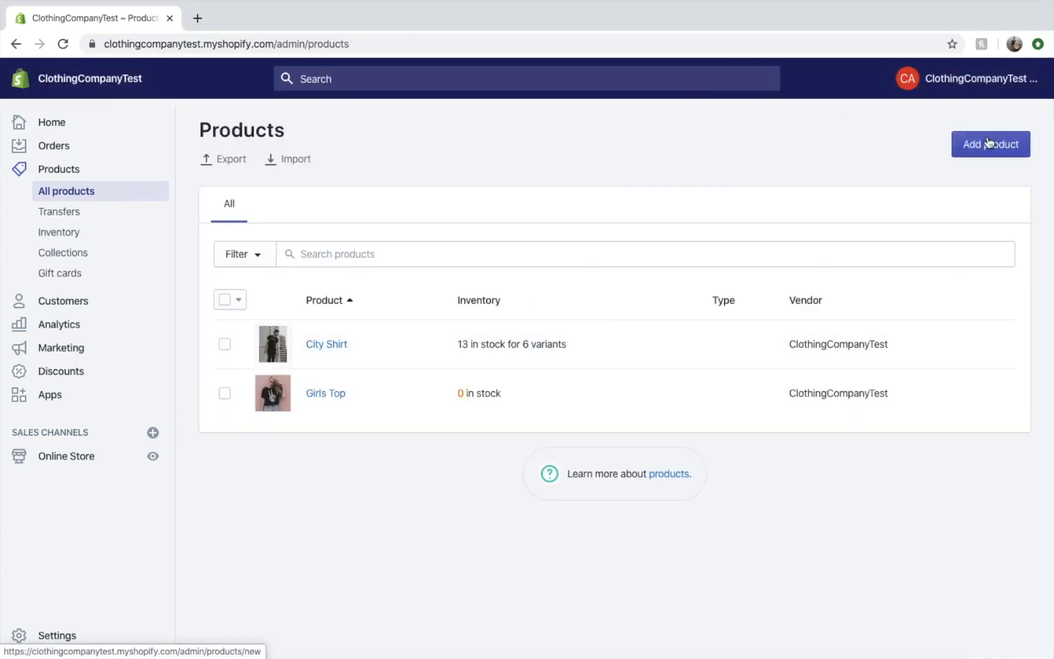
- Start a new product titled Cute Top, and open Image 3.jpg from the JPEG folder in Preview
{"action": "left_click", "coordinate": [989, 143]}
{"action": "type", "text": "Cute"}
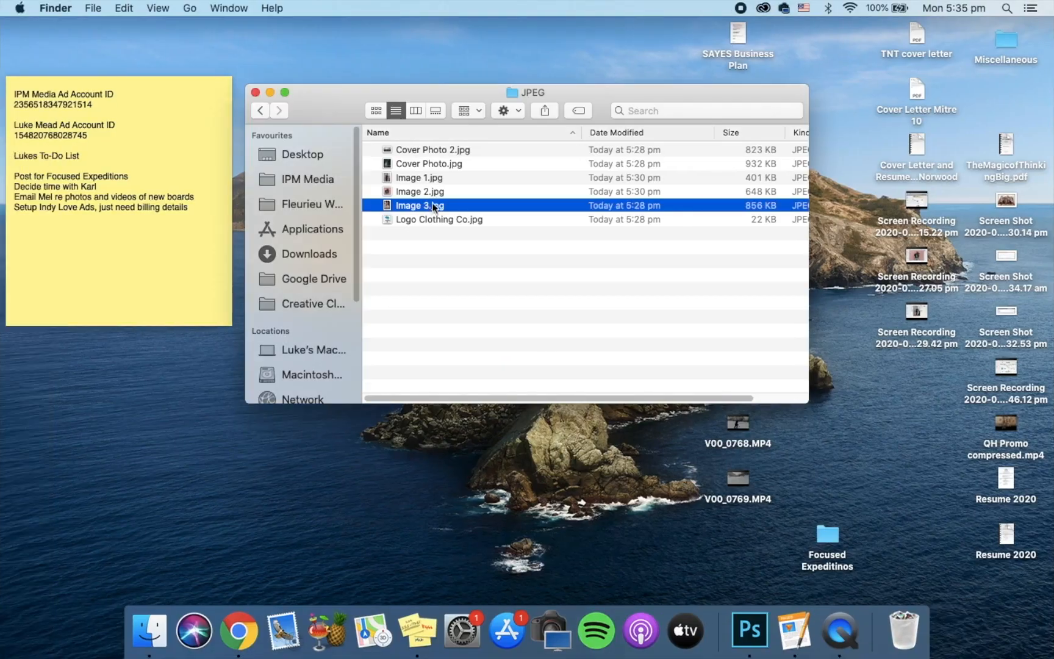
{"action": "double_click", "coordinate": [431, 202]}
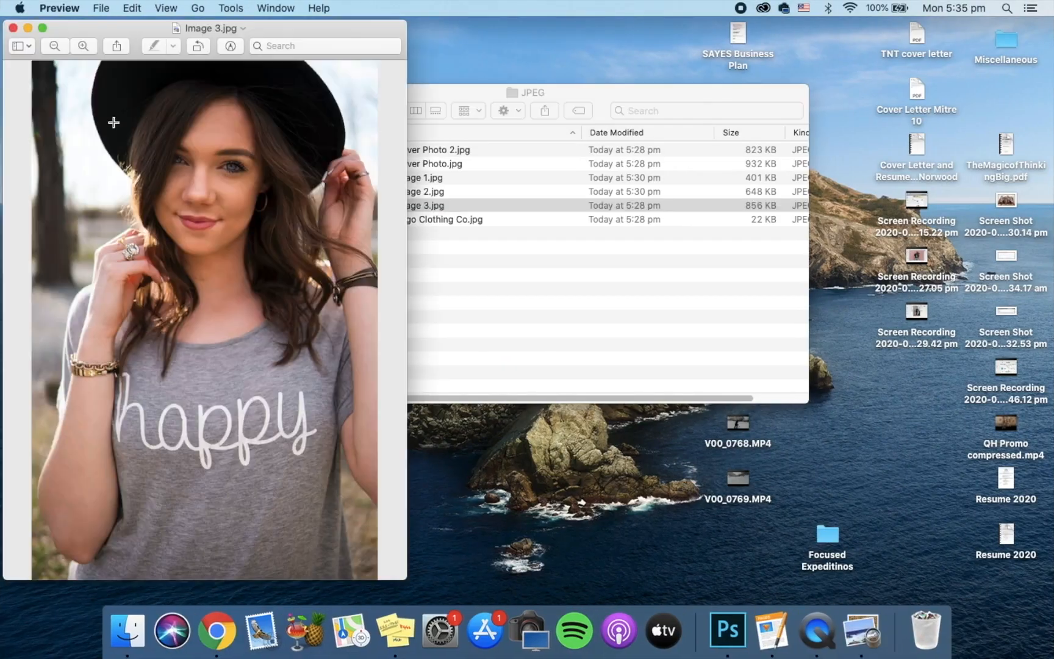
{"action": "key", "text": "super+a"}
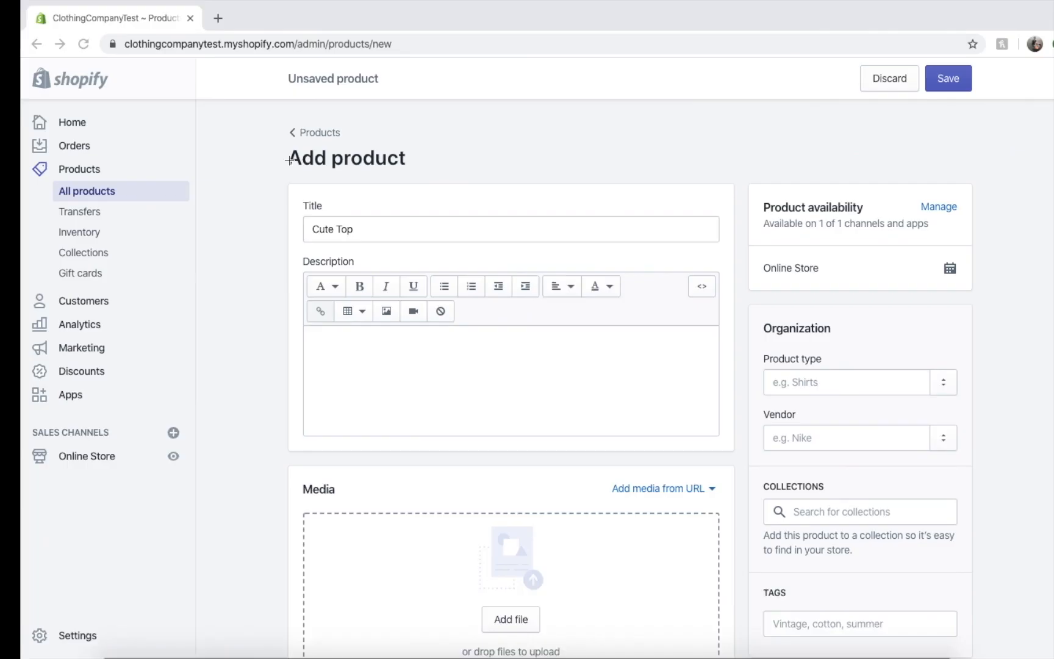
- Enter "Cute happy top." as the description of the Cute Top product in Shopify
{"action": "left_click", "coordinate": [305, 342]}
{"action": "type", "text": "Cute"}
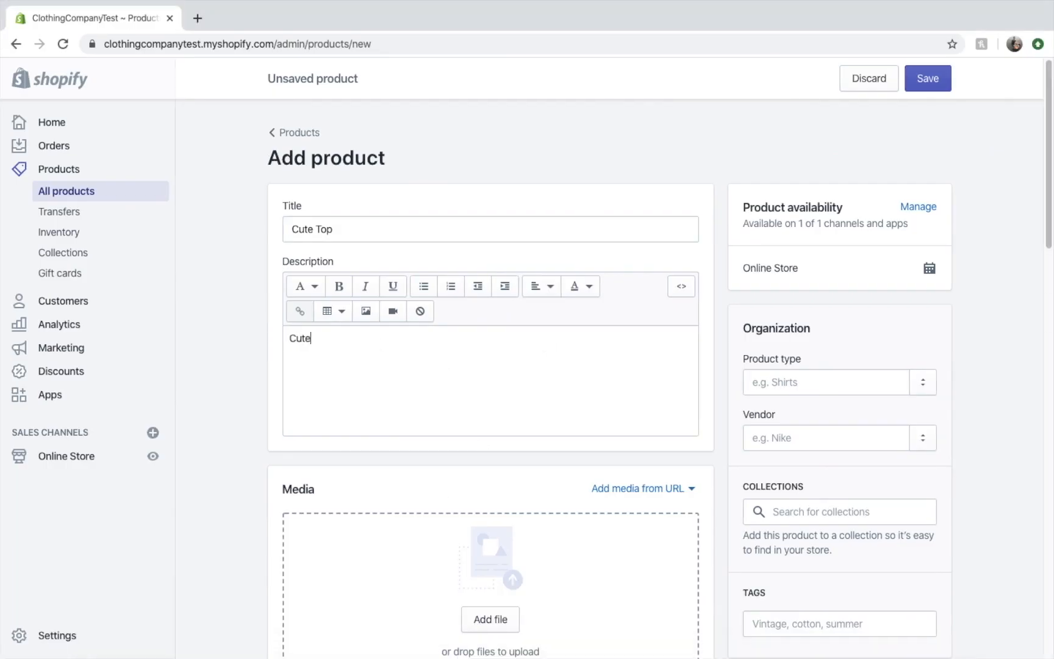
{"action": "type", "text": " happy top."}
- Crop Image 3.jpg in Preview and upload it to the Cute Top product's media
{"action": "scroll", "coordinate": [550, 400], "scroll_direction": "down", "scroll_amount": 5}
{"action": "left_click", "coordinate": [490, 619]}
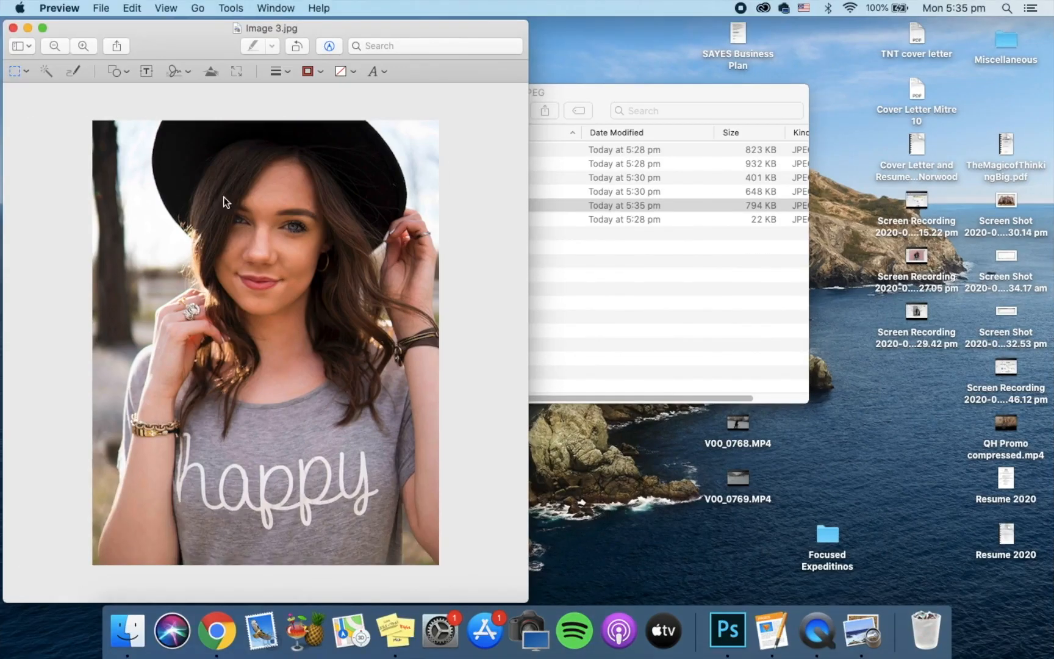
{"action": "key", "text": "super+k"}
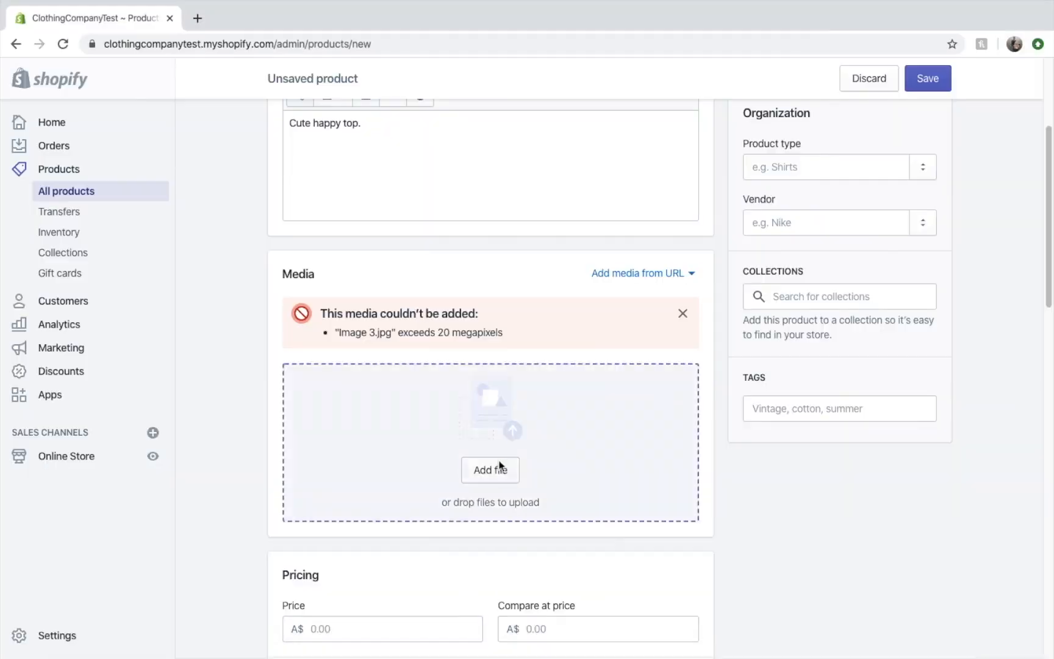
{"action": "left_click", "coordinate": [483, 469]}
- Set the Cute Top price to A$38.00, the compare at price to A$50.00 and the cost per item to A$12
{"action": "scroll", "coordinate": [485, 160], "scroll_direction": "down", "scroll_amount": 3}
{"action": "left_click", "coordinate": [385, 362]}
{"action": "type", "text": "38.00"}
{"action": "key", "text": "Tab"}
{"action": "type", "text": "50.00"}
{"action": "key", "text": "Tab"}
{"action": "type", "text": "12"}
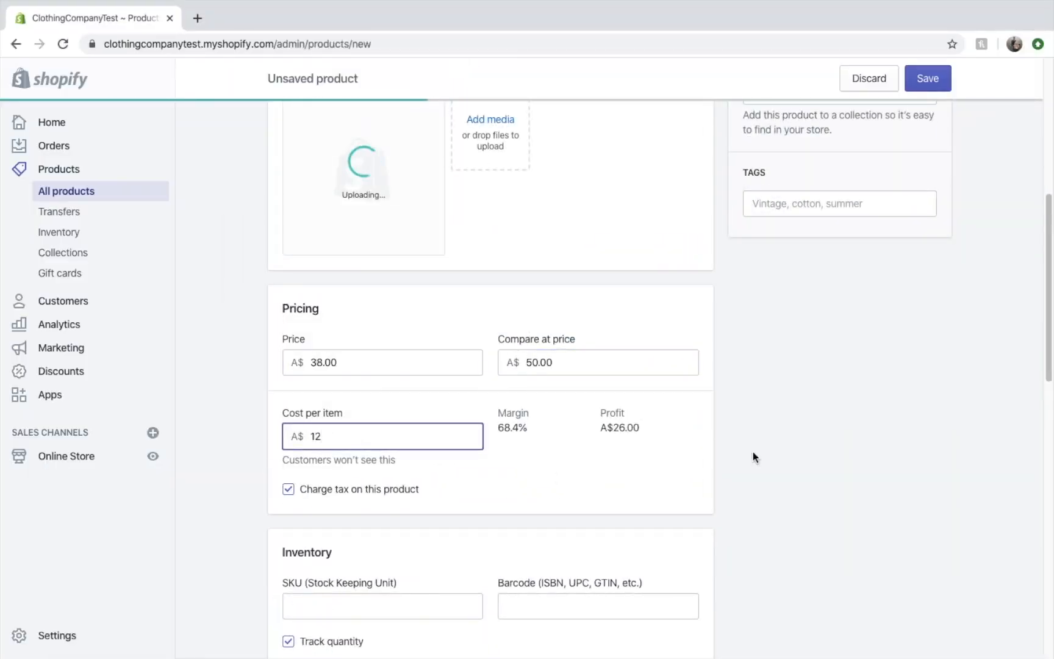
{"action": "left_click", "coordinate": [753, 453]}
- Save the Cute Top and Girls Top product entries and go back to the full products list
{"action": "scroll", "coordinate": [588, 381], "scroll_direction": "up", "scroll_amount": 7}
{"action": "scroll", "coordinate": [588, 381], "scroll_direction": "down", "scroll_amount": 18}
{"action": "scroll", "coordinate": [358, 456], "scroll_direction": "up", "scroll_amount": 18}
{"action": "left_click", "coordinate": [937, 79]}
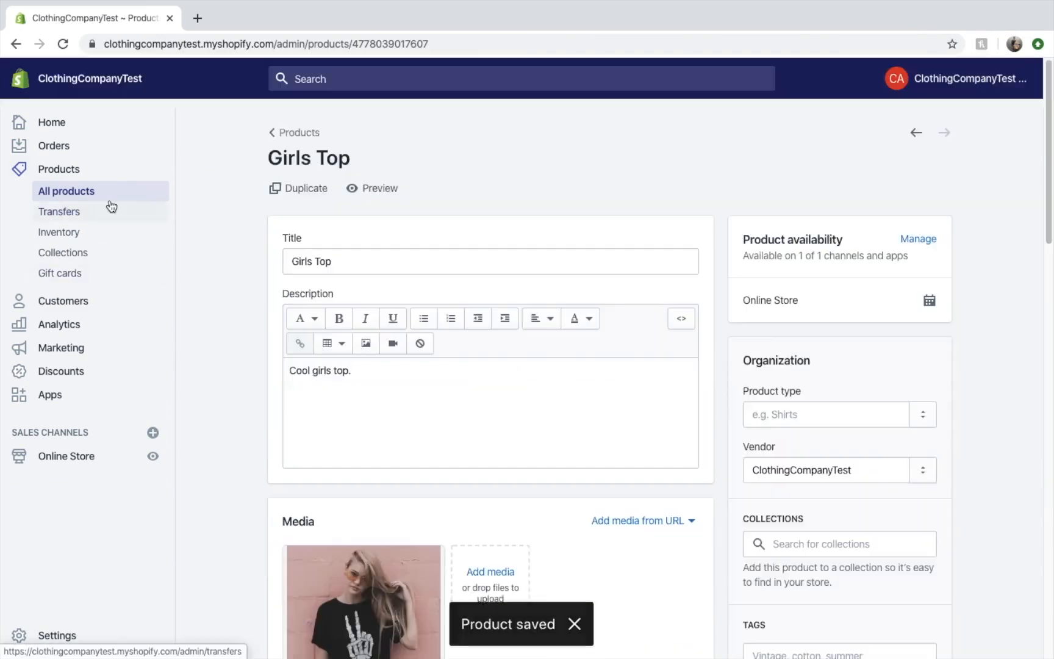
{"action": "left_click", "coordinate": [112, 193]}
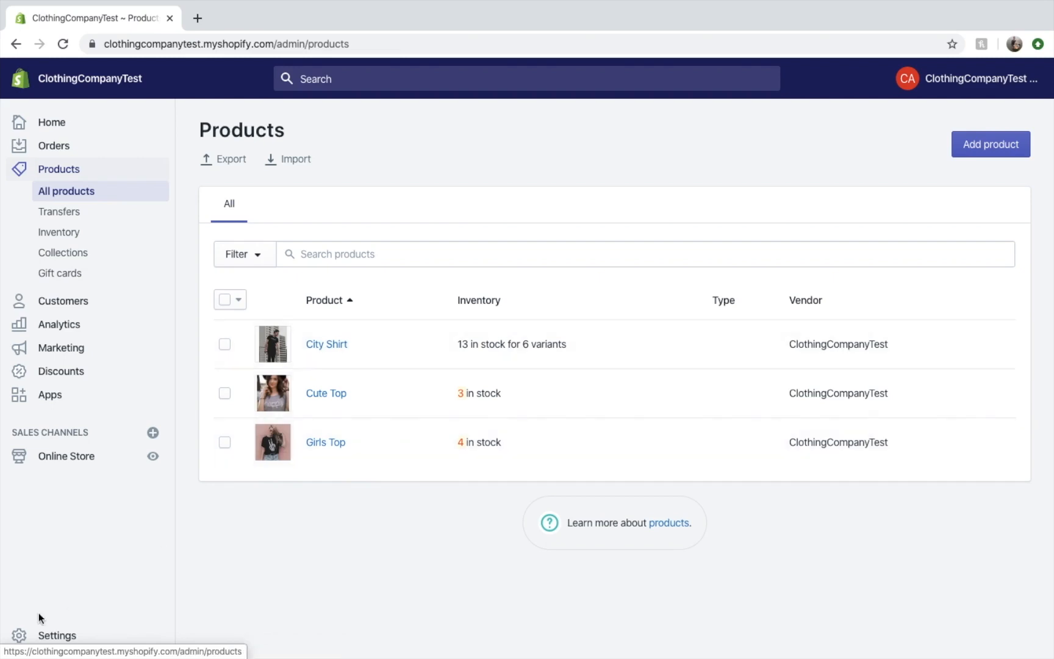
- Open the live storefront and examine the home page down to the Half Price section and newsletter
{"action": "left_click", "coordinate": [71, 460]}
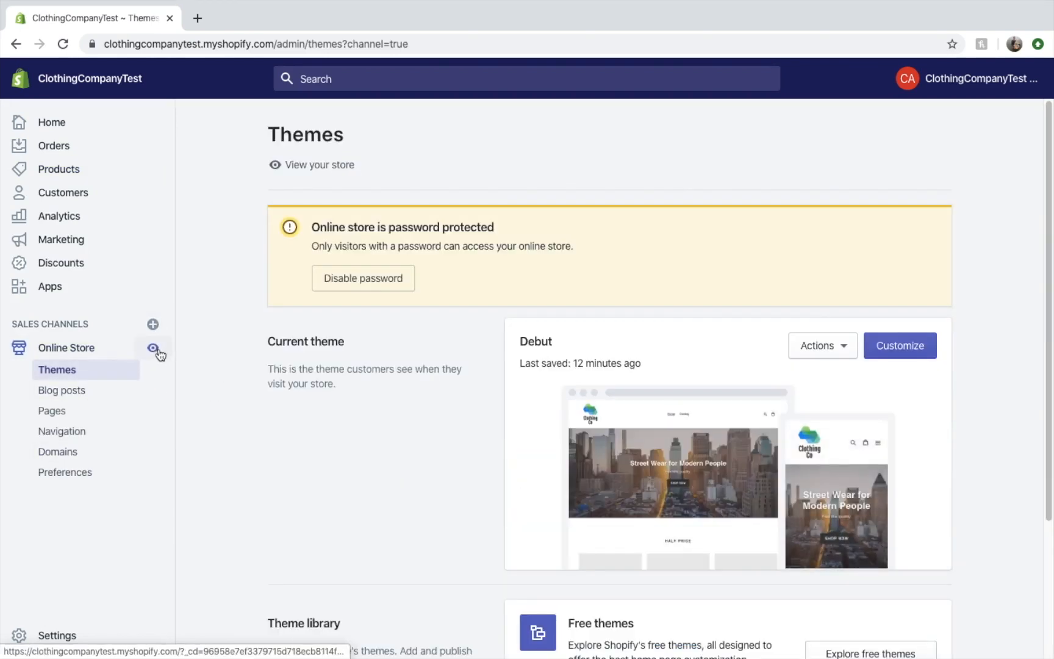
{"action": "left_click", "coordinate": [153, 348]}
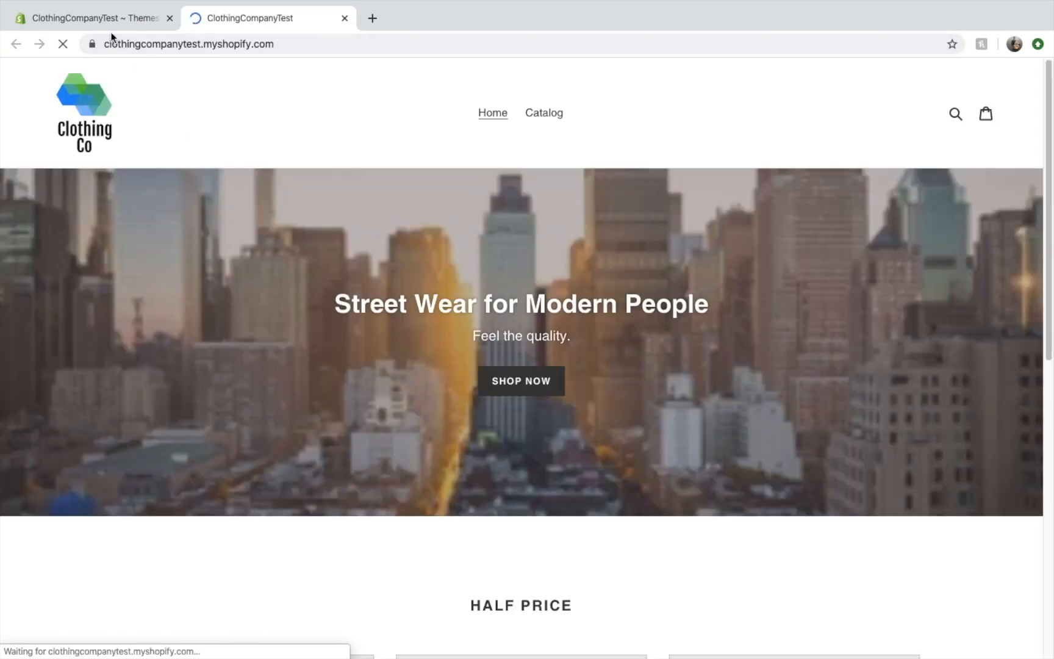
{"action": "left_click", "coordinate": [112, 20]}
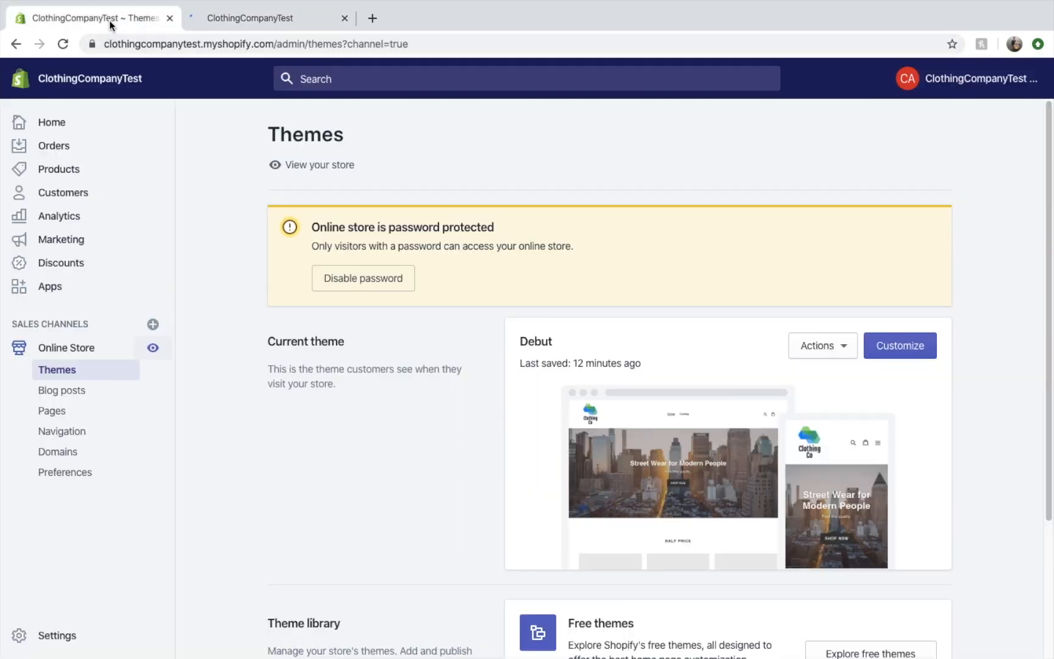
{"action": "left_click", "coordinate": [295, 17]}
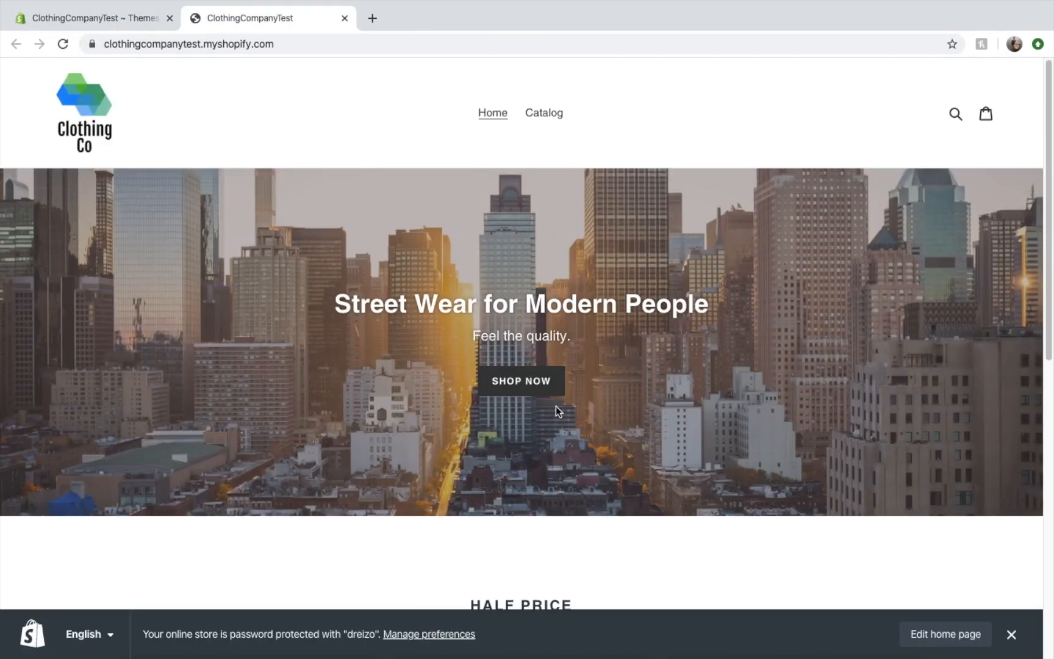
{"action": "scroll", "coordinate": [556, 406], "scroll_direction": "down", "scroll_amount": 6}
{"action": "scroll", "coordinate": [732, 391], "scroll_direction": "down", "scroll_amount": 3}
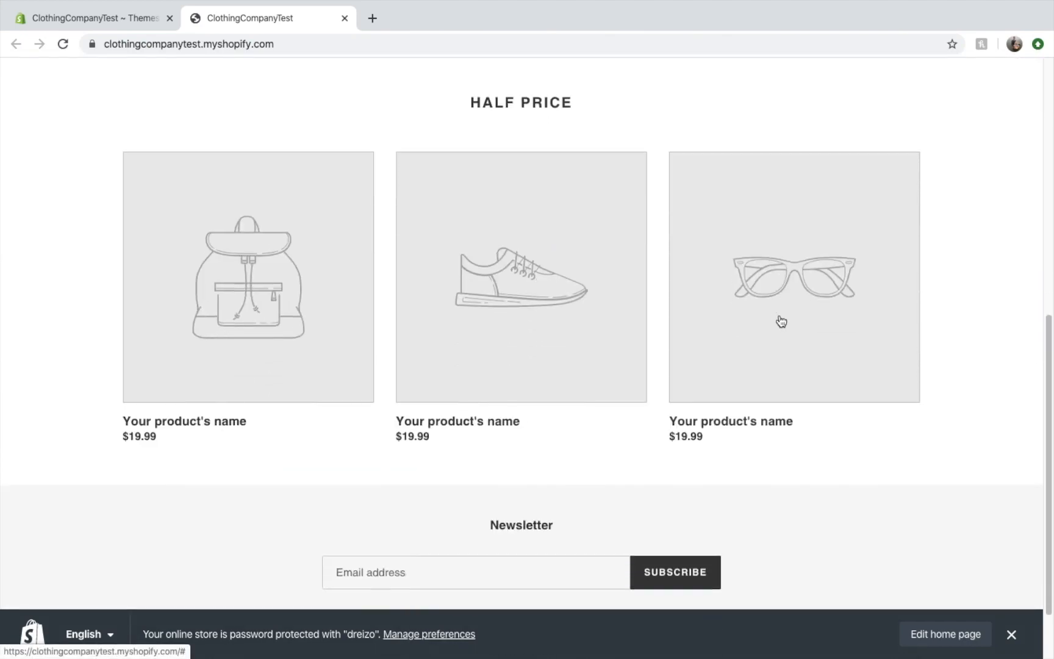
{"action": "scroll", "coordinate": [643, 299], "scroll_direction": "down", "scroll_amount": 1}
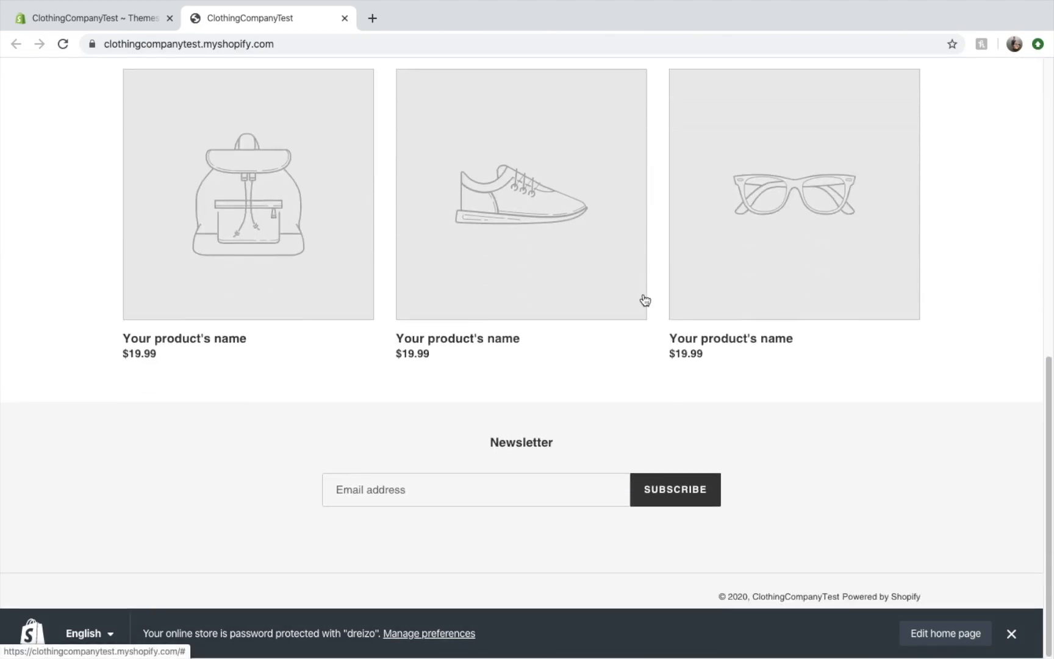
- Return to the store admin and start a new product collection titled "Home Page"
{"action": "left_click", "coordinate": [85, 17]}
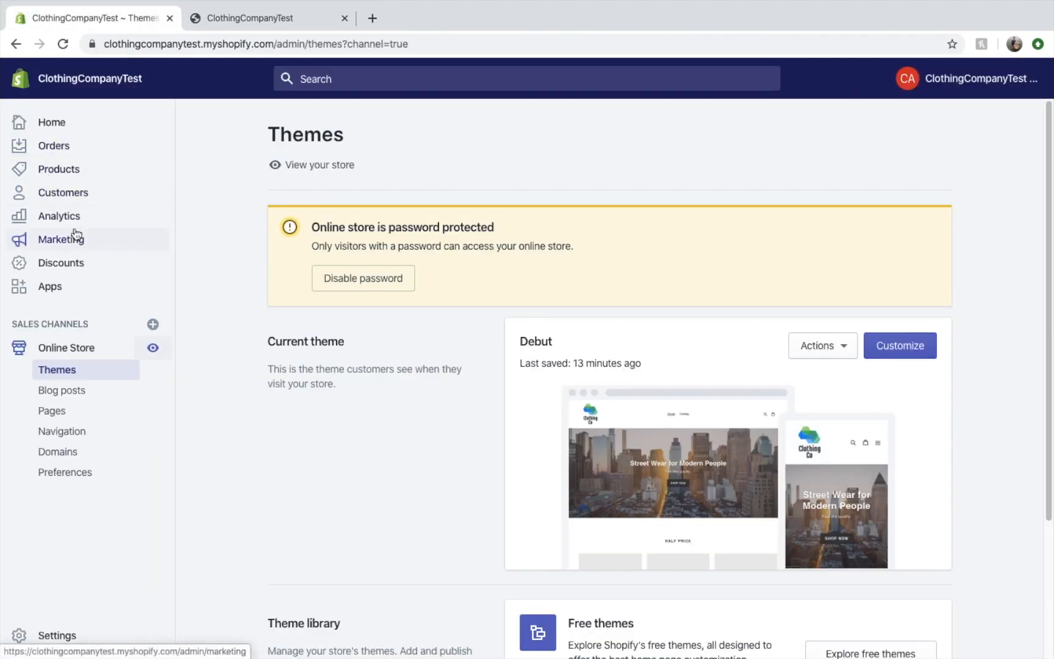
{"action": "left_click", "coordinate": [74, 168]}
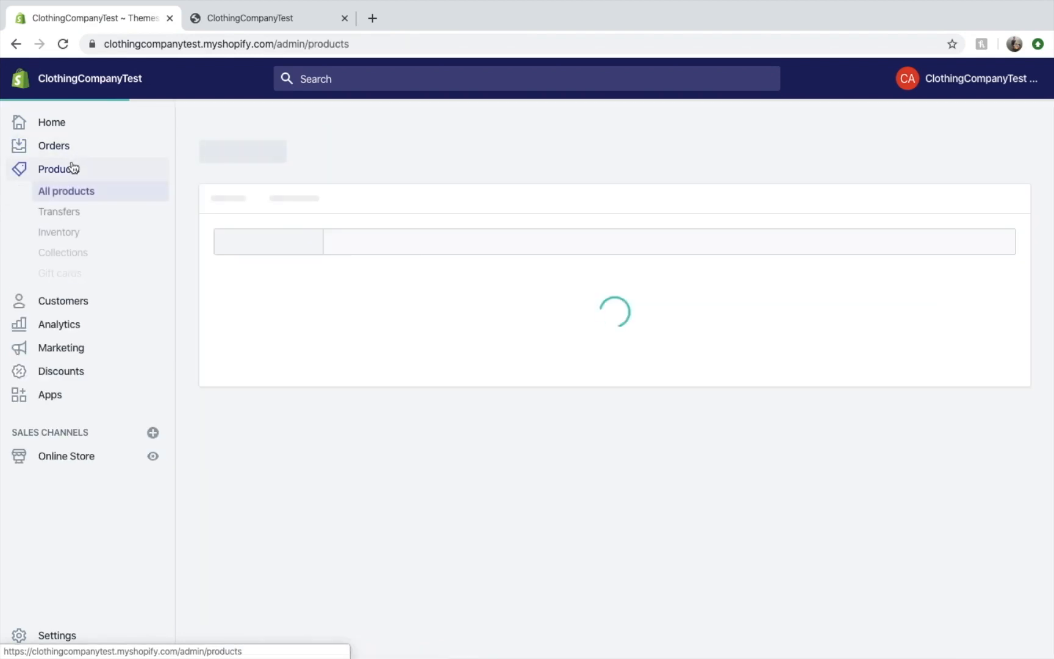
{"action": "left_click", "coordinate": [69, 252]}
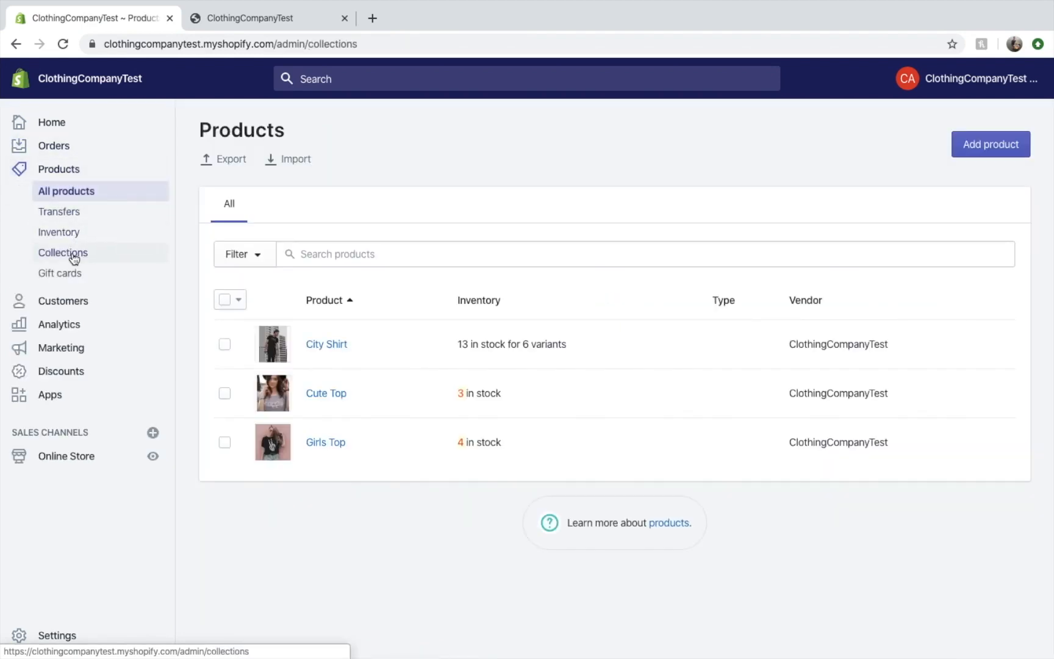
{"action": "left_click", "coordinate": [1020, 158]}
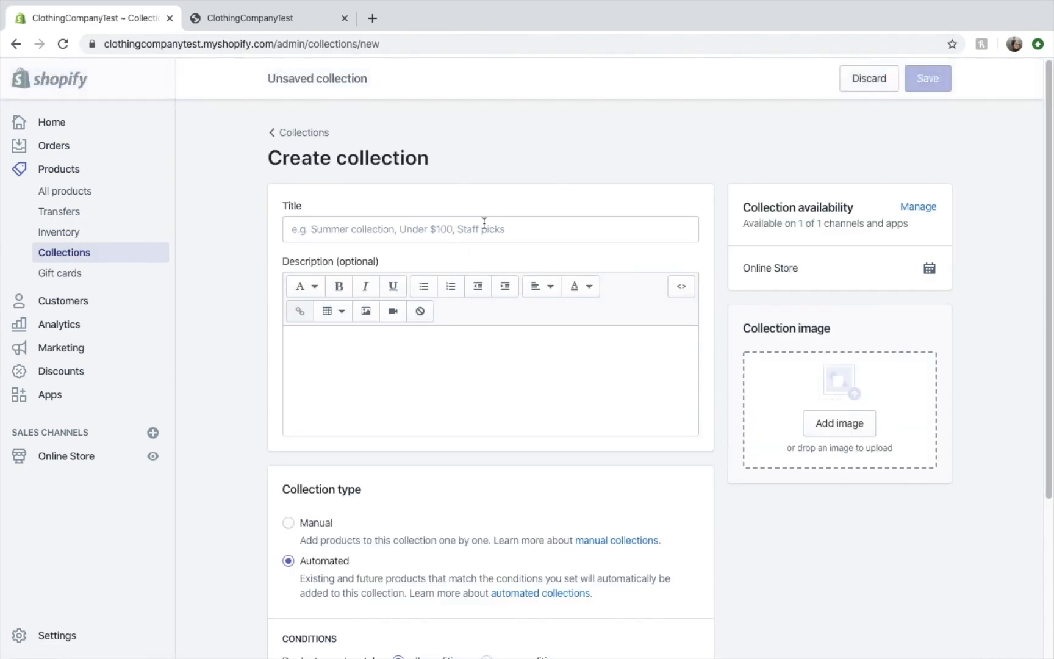
{"action": "left_click", "coordinate": [427, 230]}
{"action": "type", "text": "Ho"}
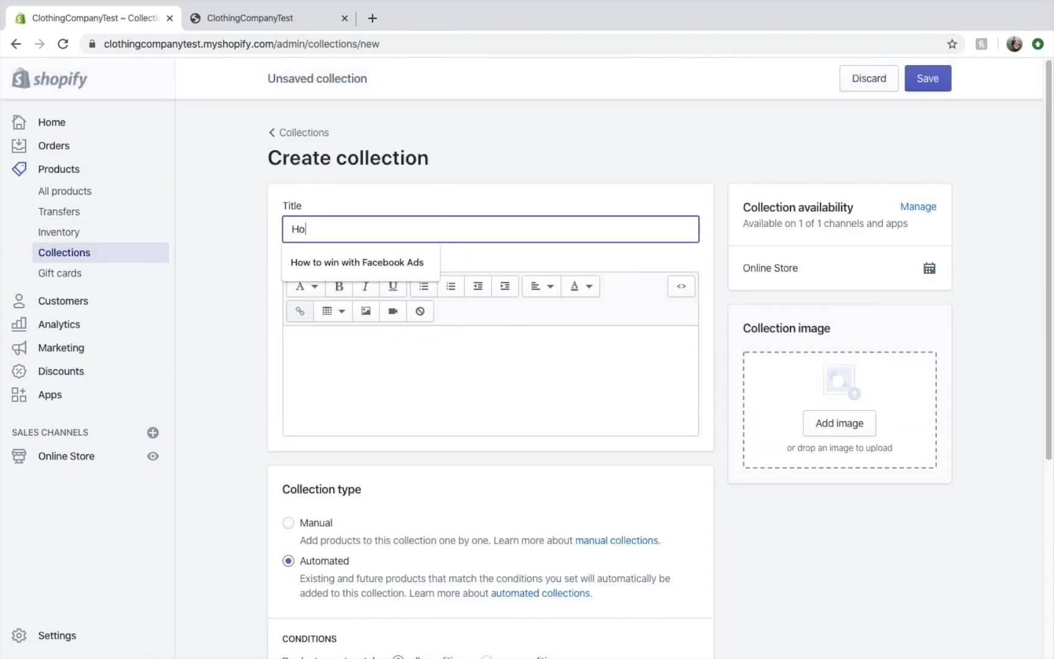
{"action": "type", "text": "me OP"}
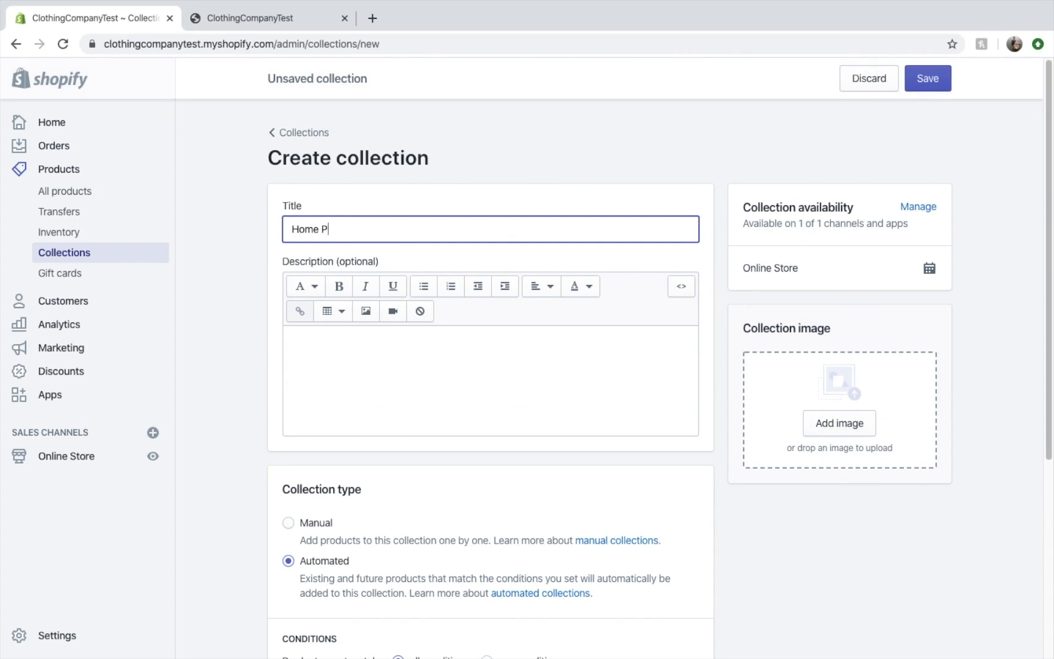
{"action": "left_click", "coordinate": [474, 369]}
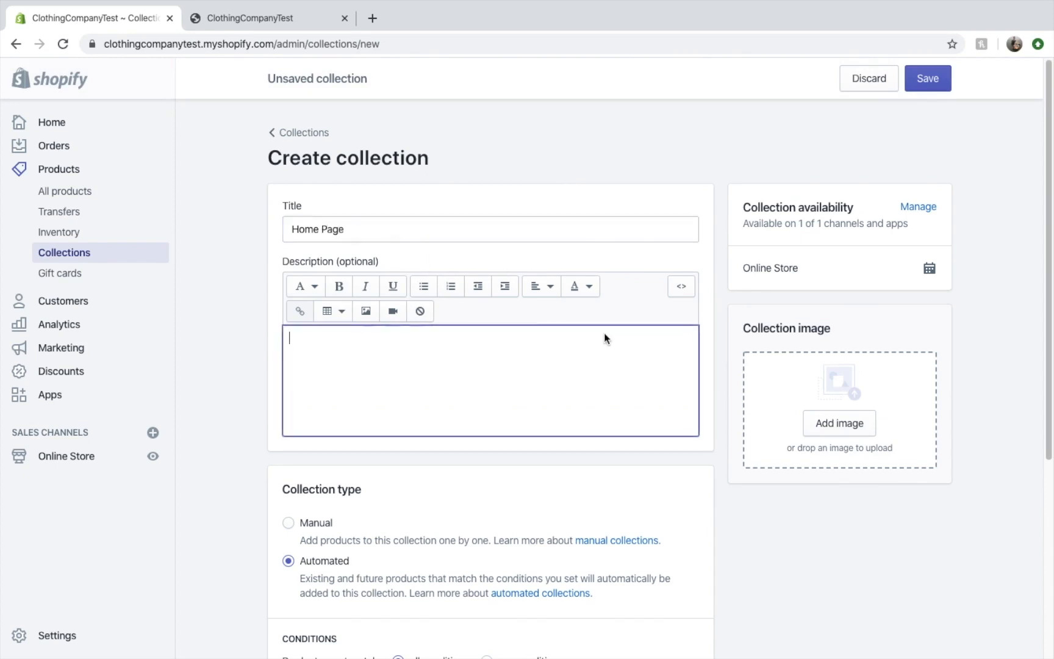
- Look through the condition fields for automated product matching and set the Home Page collection type to Manual
{"action": "scroll", "coordinate": [596, 370], "scroll_direction": "down", "scroll_amount": 1}
{"action": "scroll", "coordinate": [386, 293], "scroll_direction": "down", "scroll_amount": 3}
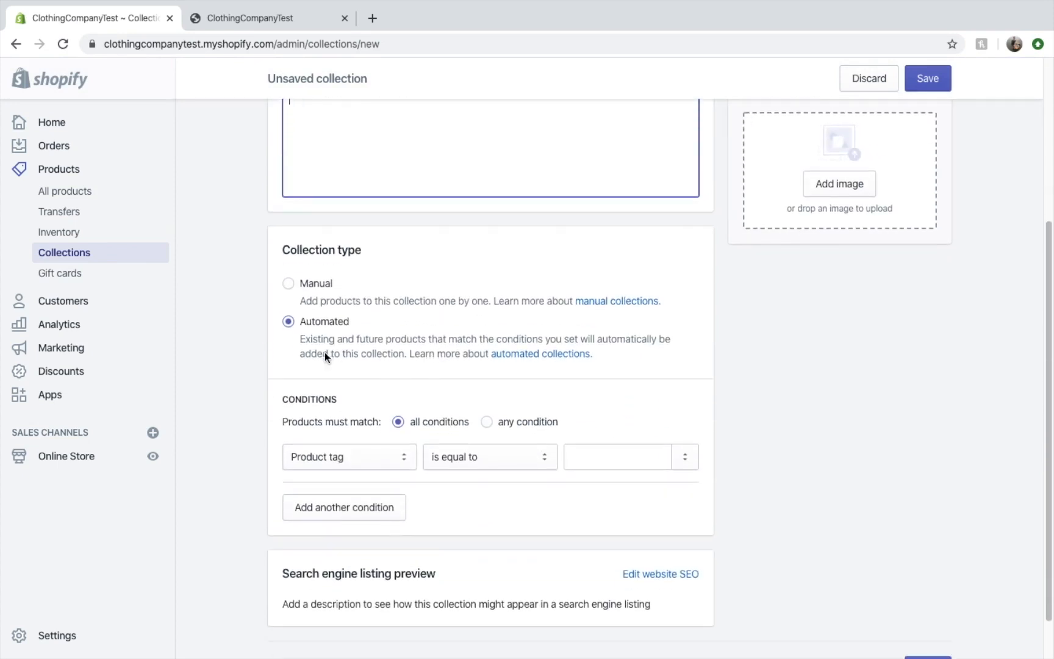
{"action": "scroll", "coordinate": [421, 360], "scroll_direction": "down", "scroll_amount": 1}
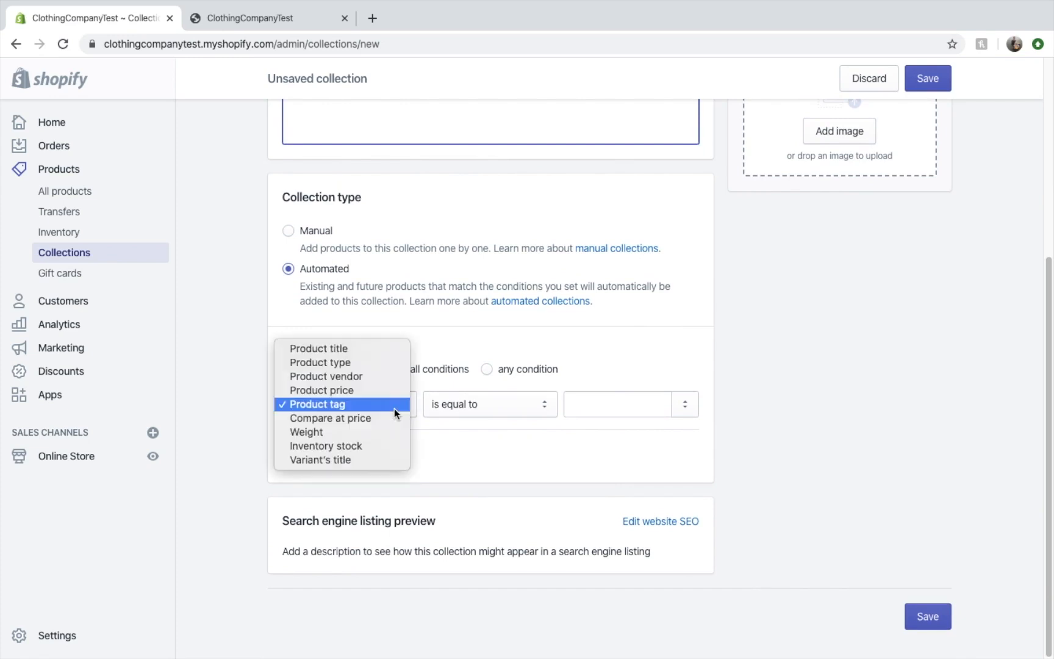
{"action": "left_click", "coordinate": [395, 408]}
{"action": "left_click", "coordinate": [391, 408]}
{"action": "scroll", "coordinate": [379, 332], "scroll_direction": "up", "scroll_amount": 1}
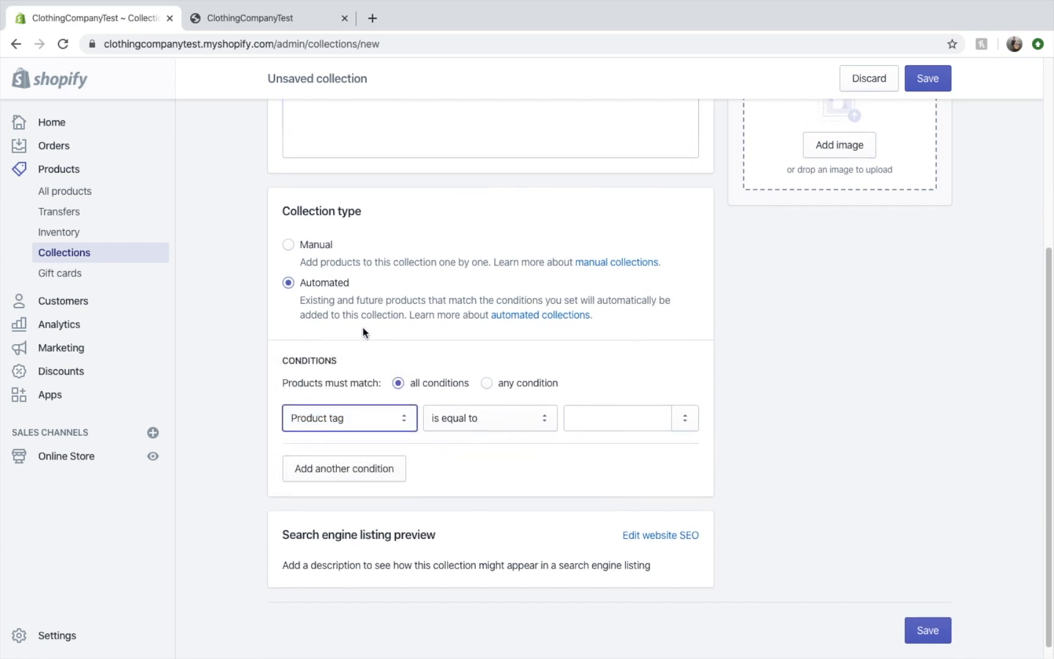
{"action": "left_click", "coordinate": [289, 246]}
{"action": "scroll", "coordinate": [383, 345], "scroll_direction": "up", "scroll_amount": 2}
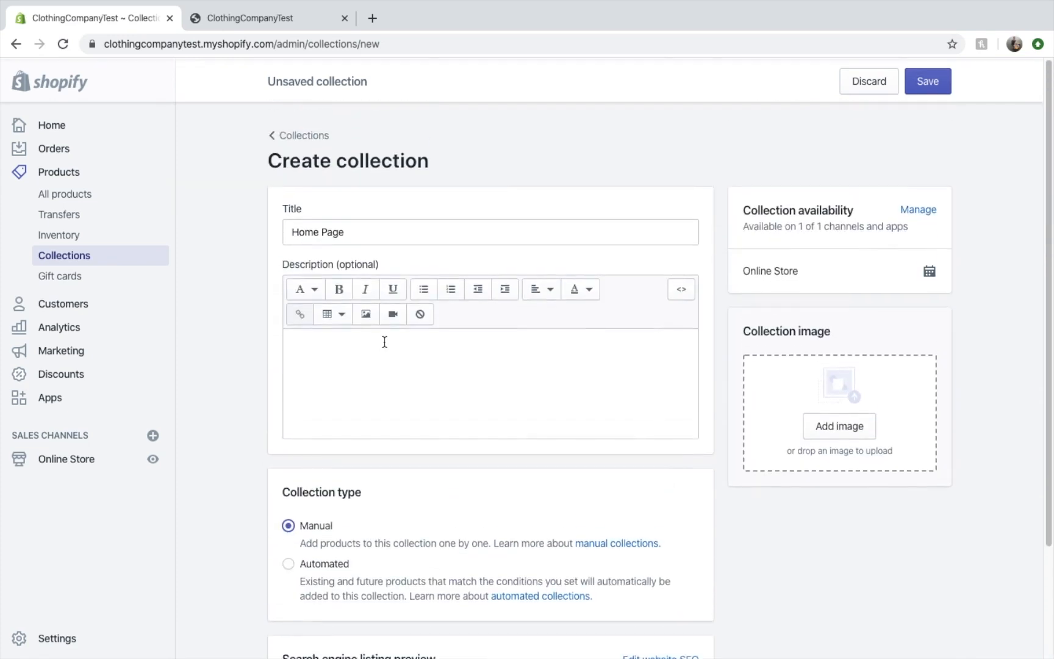
{"action": "scroll", "coordinate": [391, 449], "scroll_direction": "down", "scroll_amount": 2}
{"action": "scroll", "coordinate": [421, 427], "scroll_direction": "up", "scroll_amount": 3}
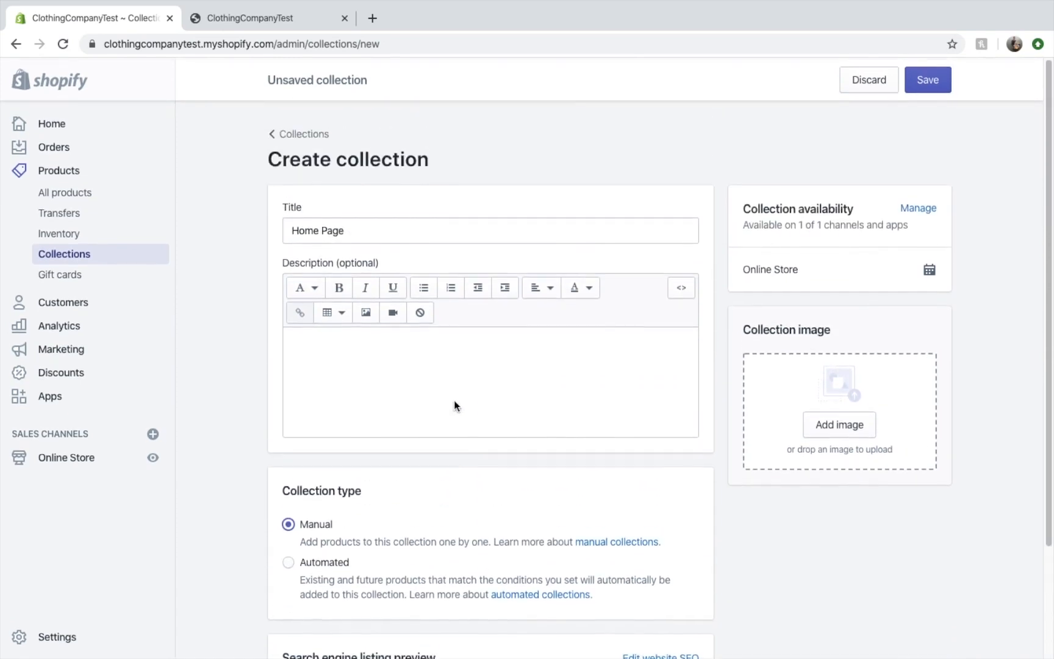
{"action": "scroll", "coordinate": [459, 381], "scroll_direction": "down", "scroll_amount": 3}
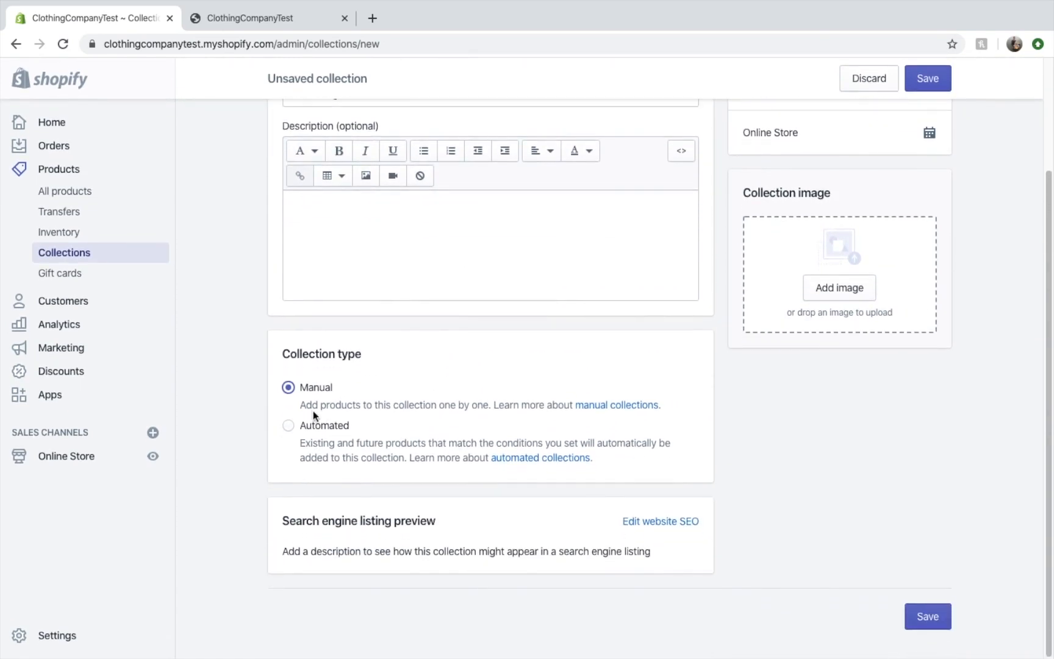
- Switch the Home Page collection type back to Automated and review the available product condition types
{"action": "left_click", "coordinate": [294, 432]}
{"action": "scroll", "coordinate": [421, 439], "scroll_direction": "down", "scroll_amount": 2}
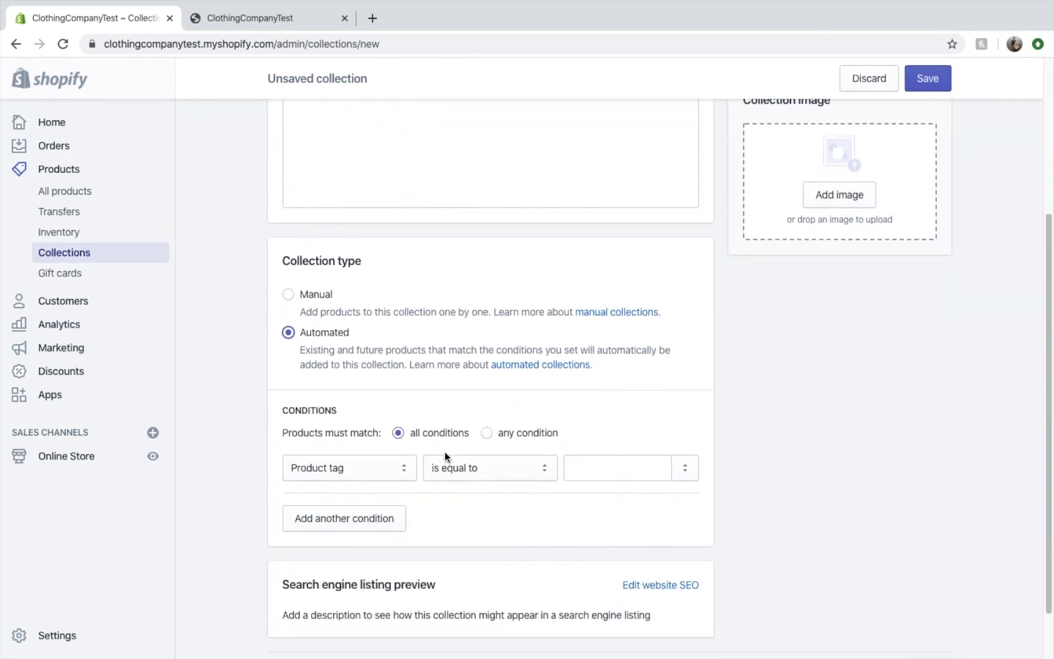
{"action": "left_click", "coordinate": [389, 468]}
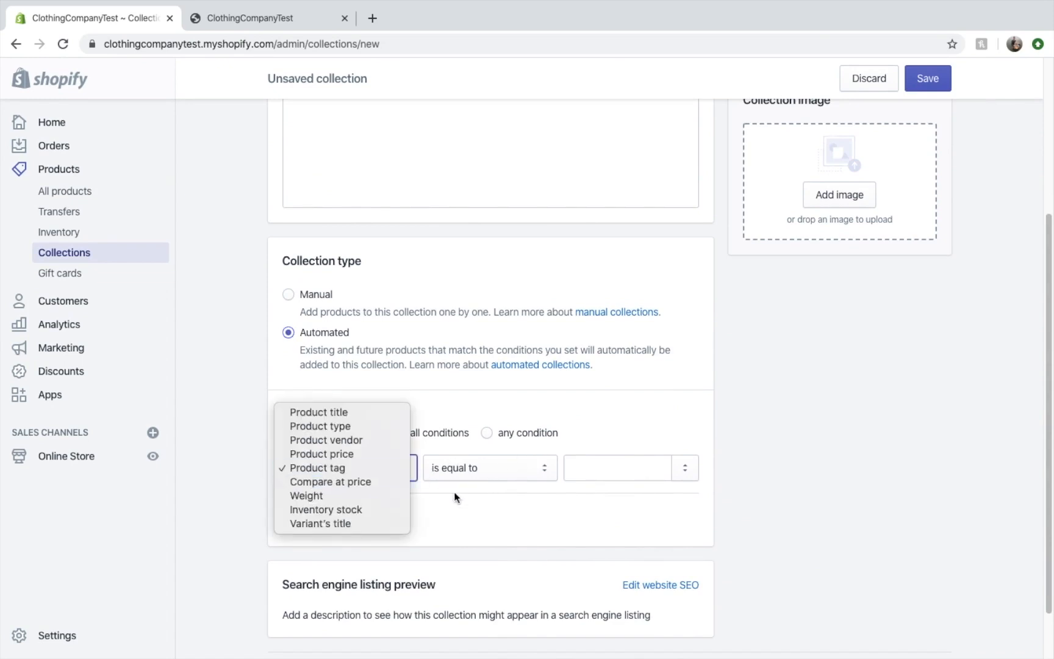
{"action": "left_click", "coordinate": [484, 491]}
{"action": "scroll", "coordinate": [610, 555], "scroll_direction": "down", "scroll_amount": 2}
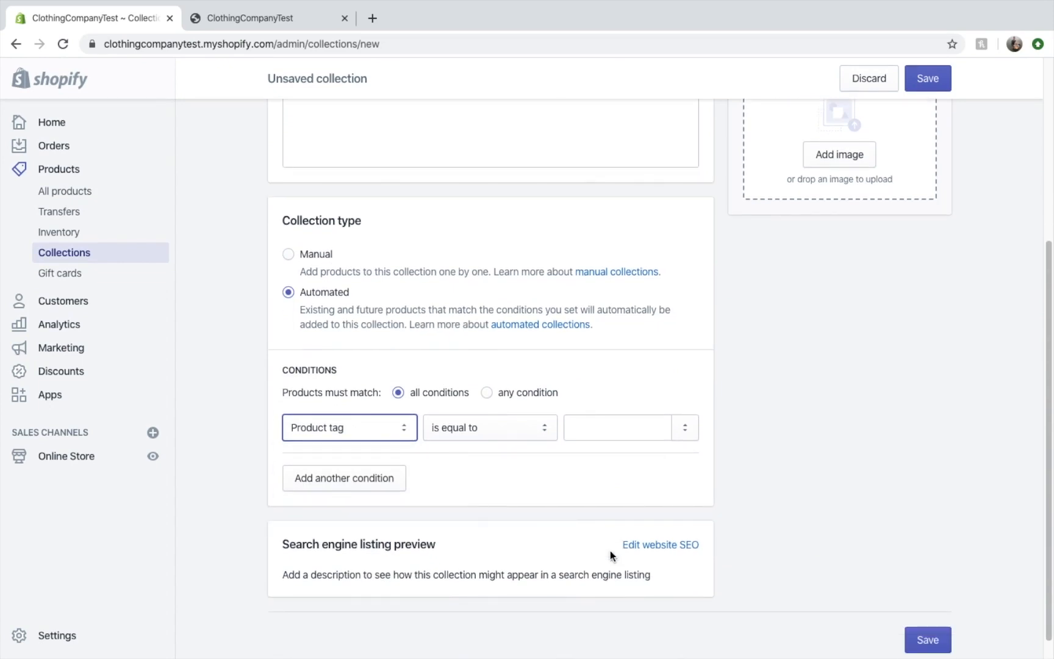
{"action": "scroll", "coordinate": [641, 500], "scroll_direction": "down", "scroll_amount": 1}
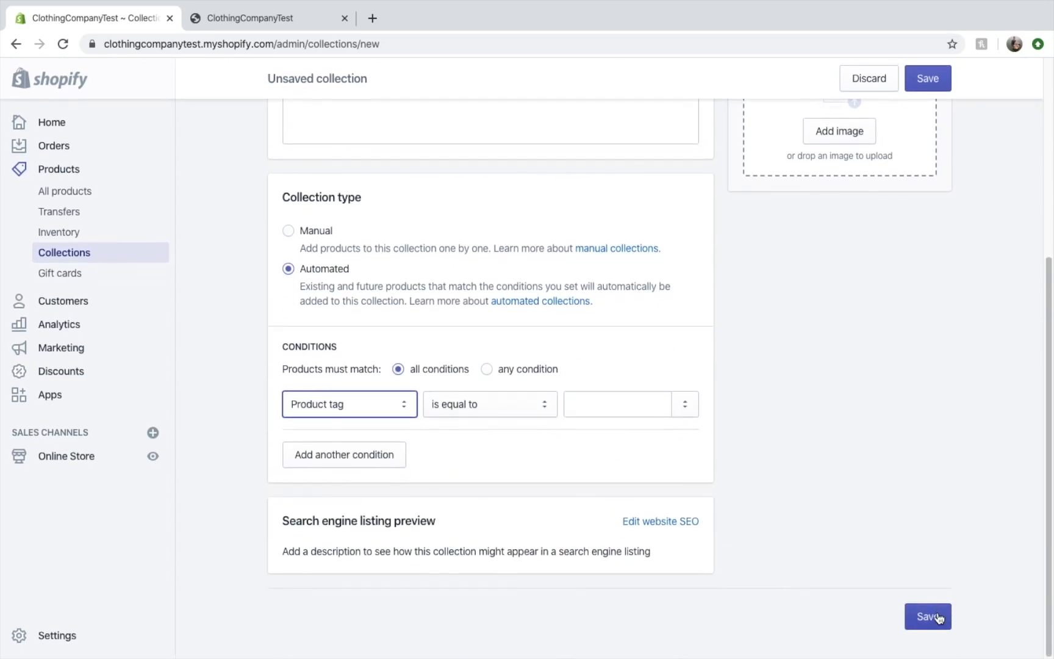
- Try to save the Home Page collection, and leave it for the full products list, discarding the unsaved changes
{"action": "left_click", "coordinate": [937, 617]}
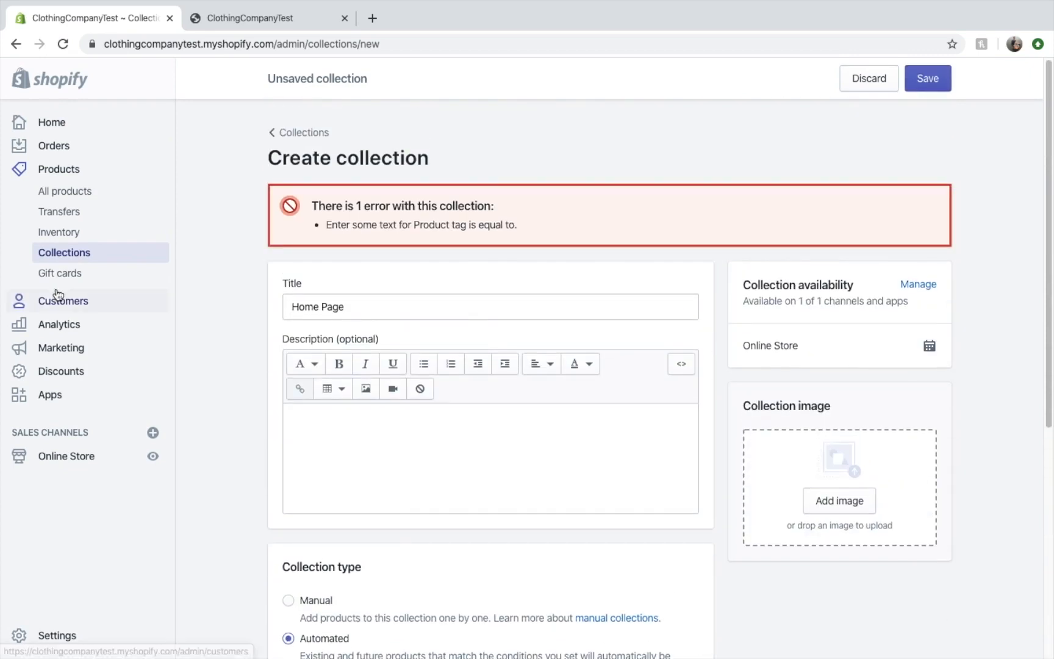
{"action": "left_click", "coordinate": [61, 190]}
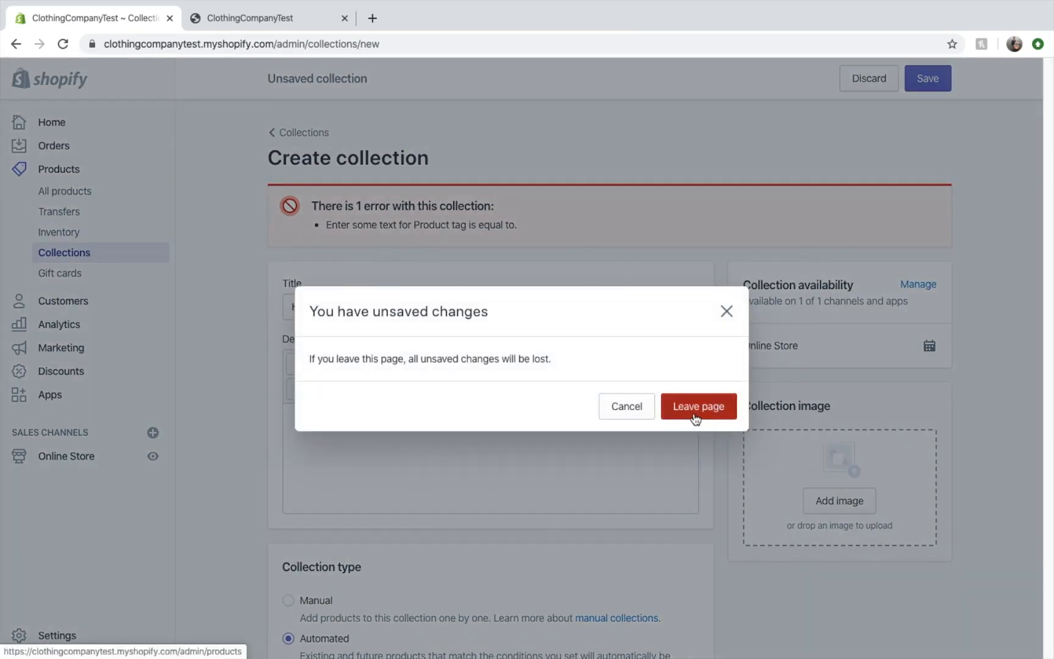
{"action": "left_click", "coordinate": [696, 419]}
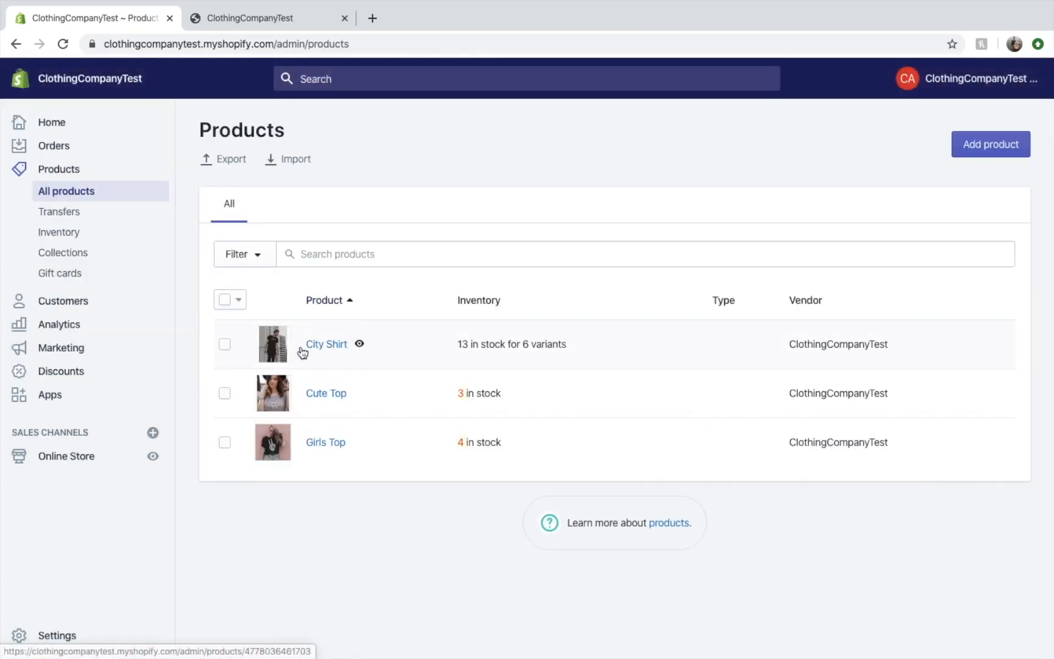
- Open the City Shirt product and check which collections it is assigned to
{"action": "left_click", "coordinate": [302, 353]}
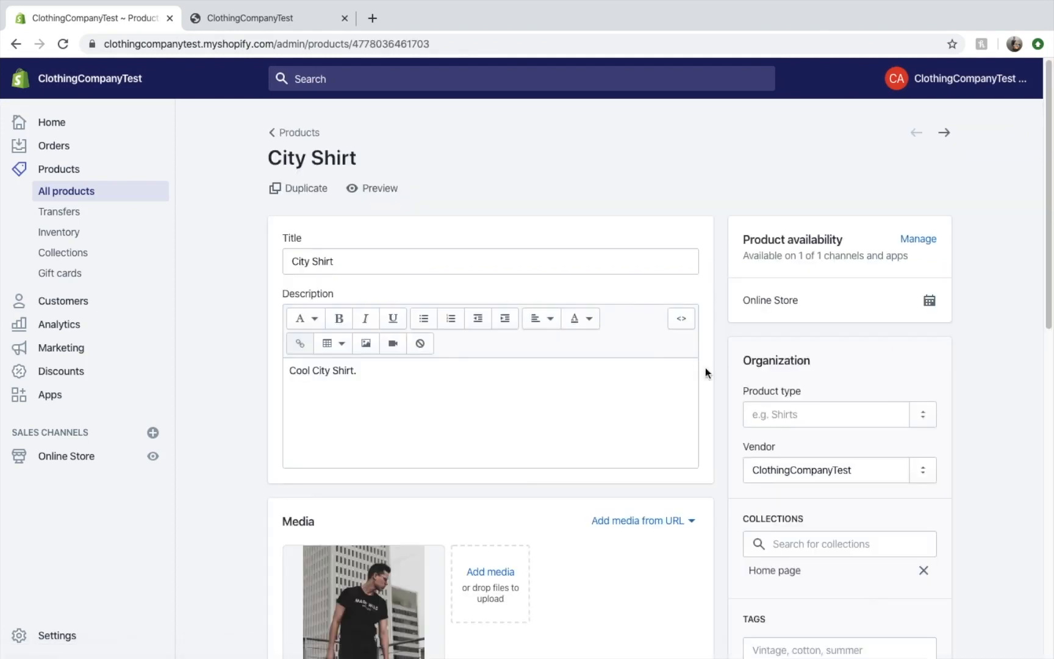
{"action": "scroll", "coordinate": [859, 396], "scroll_direction": "down", "scroll_amount": 3}
{"action": "scroll", "coordinate": [918, 416], "scroll_direction": "down", "scroll_amount": 2}
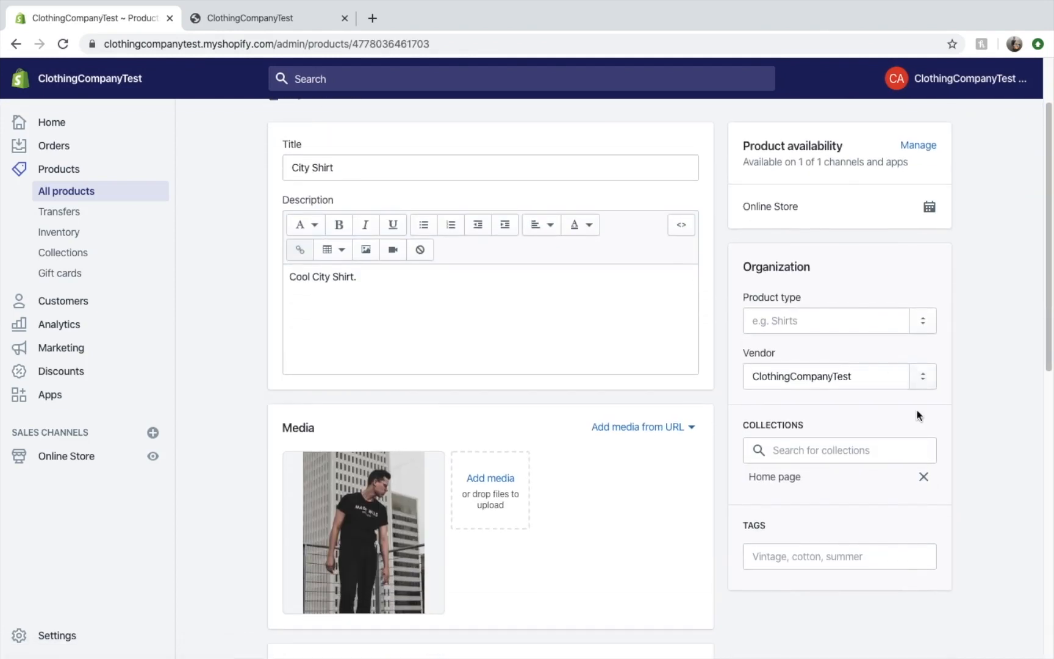
{"action": "left_click", "coordinate": [824, 451]}
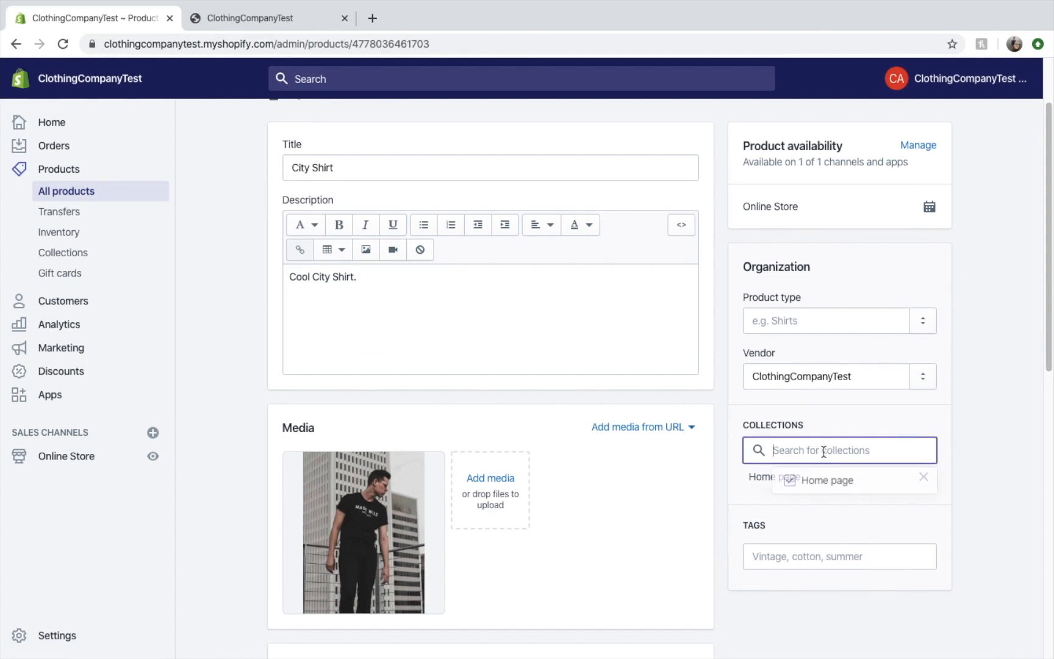
{"action": "left_click", "coordinate": [970, 408]}
{"action": "scroll", "coordinate": [876, 422], "scroll_direction": "down", "scroll_amount": 2}
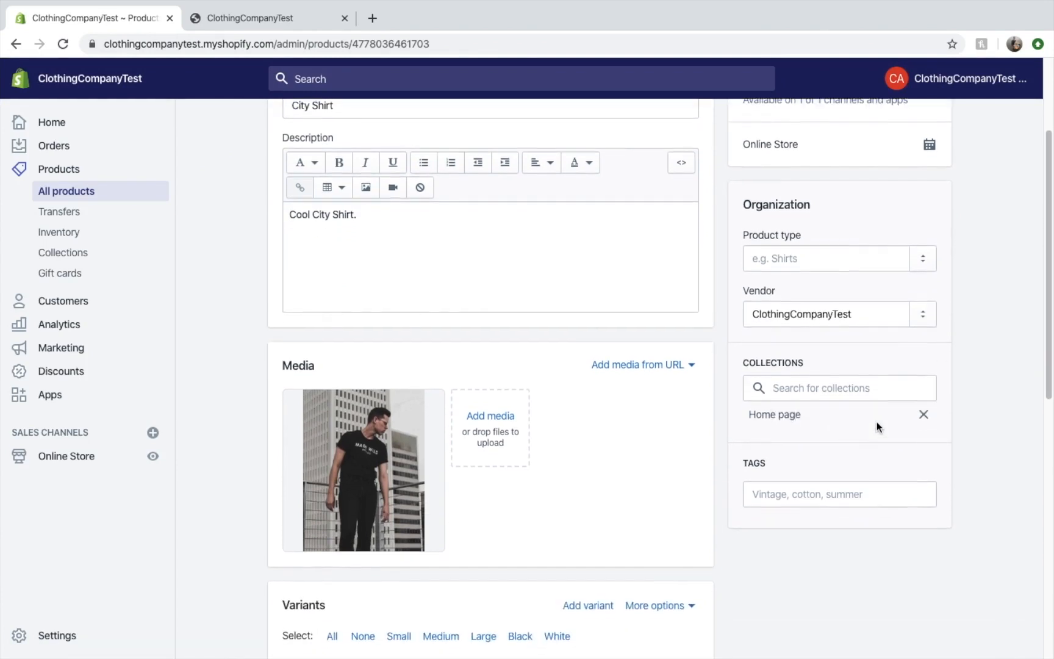
- Add the tag "Homepage" to the City Shirt product and save it
{"action": "left_click", "coordinate": [778, 488]}
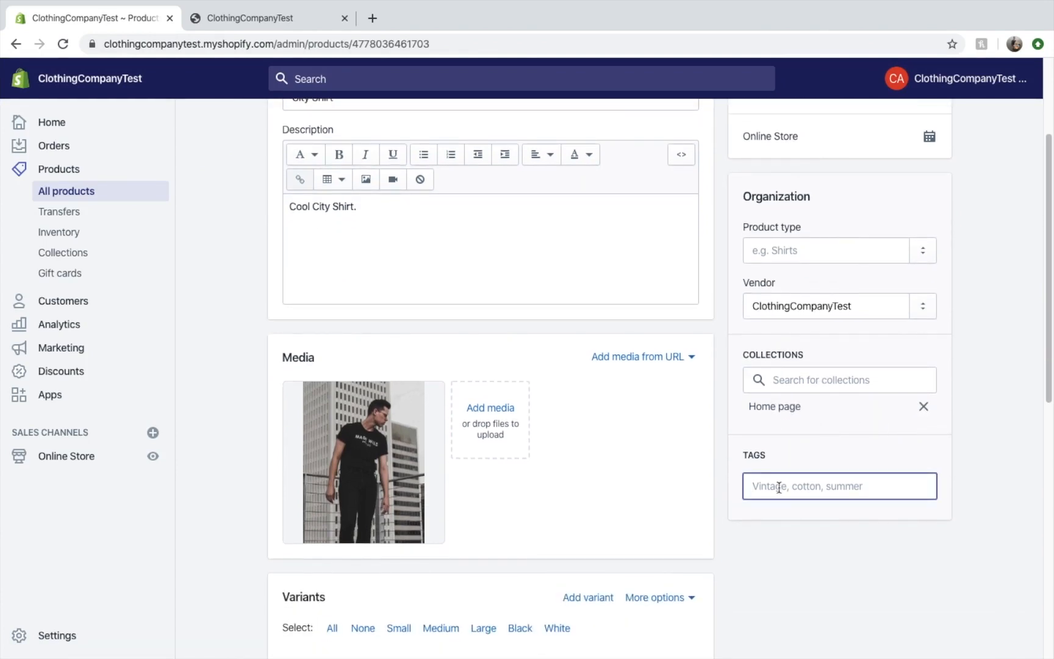
{"action": "type", "text": "Homepage"}
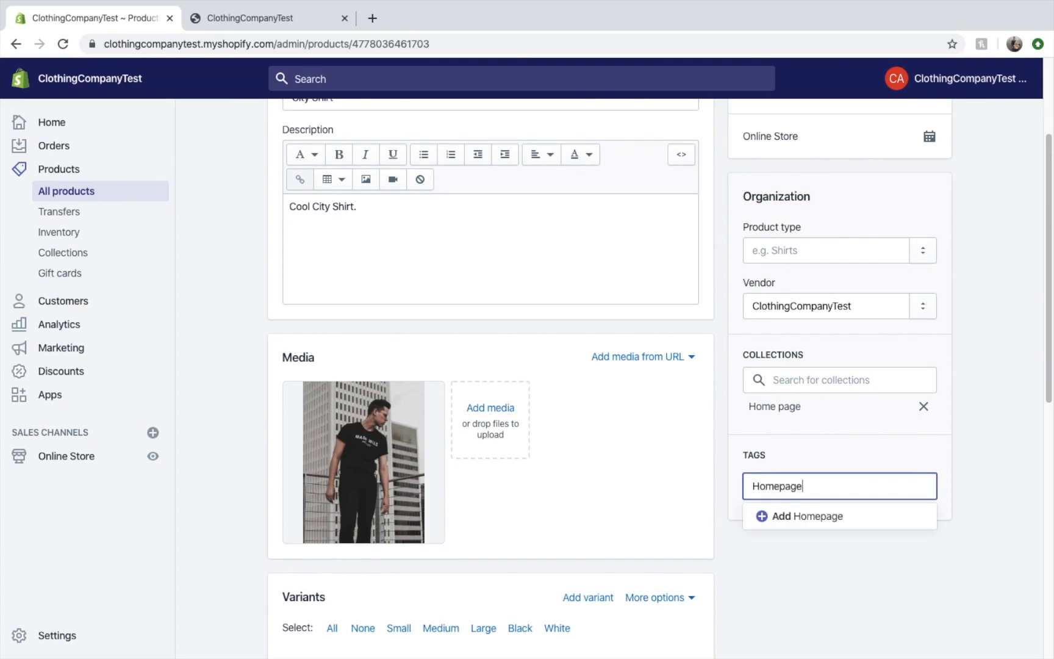
{"action": "key", "text": "Return"}
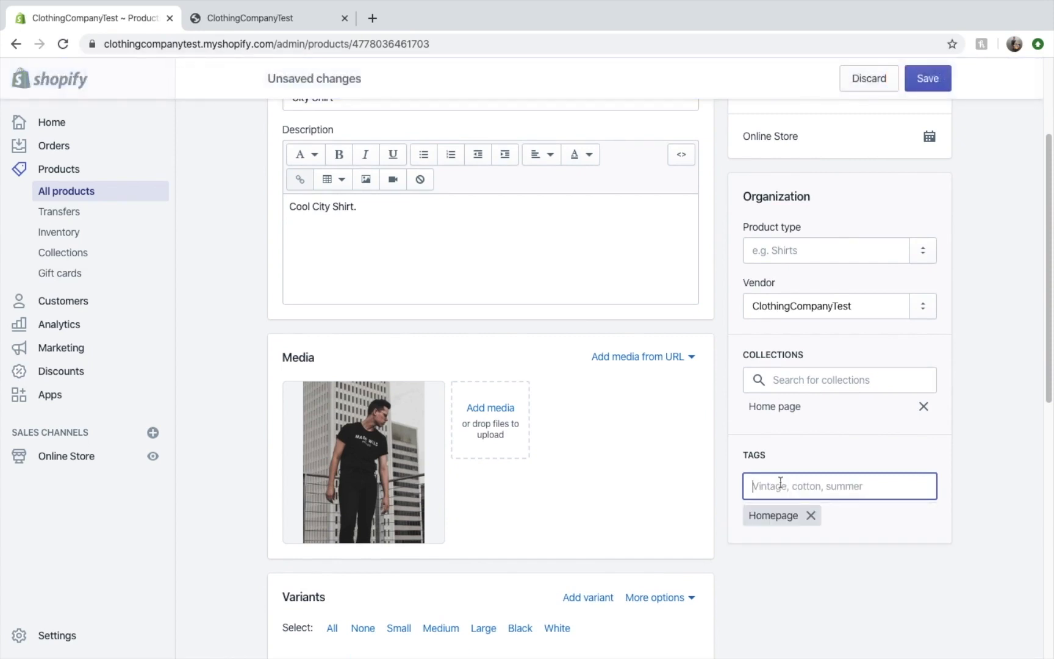
{"action": "scroll", "coordinate": [805, 443], "scroll_direction": "up", "scroll_amount": 2}
{"action": "left_click", "coordinate": [928, 78]}
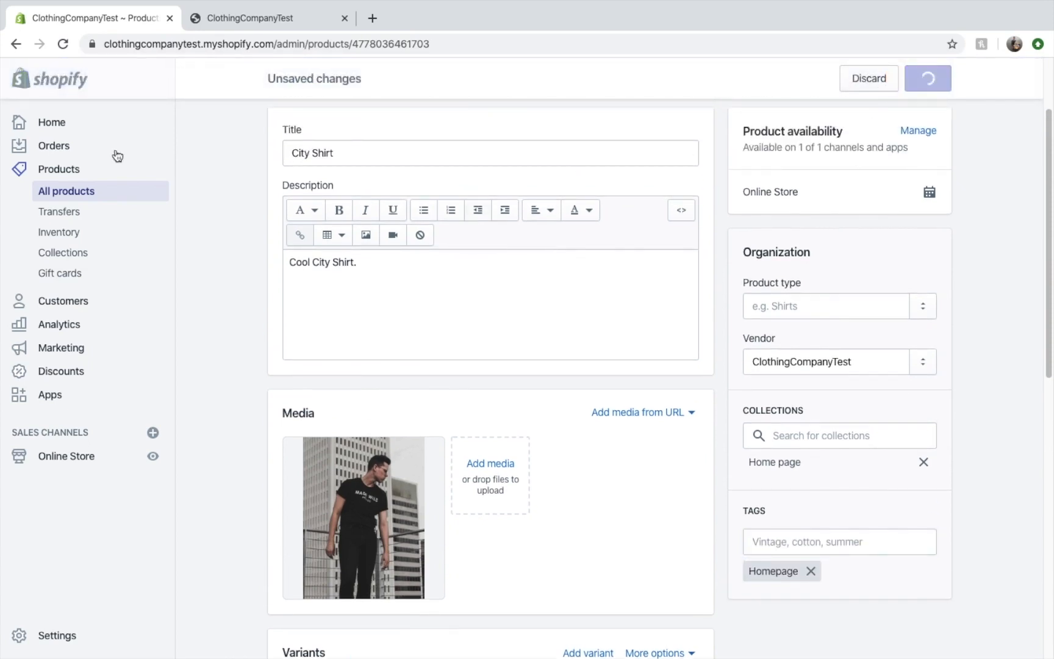
{"action": "scroll", "coordinate": [127, 198], "scroll_direction": "up", "scroll_amount": 2}
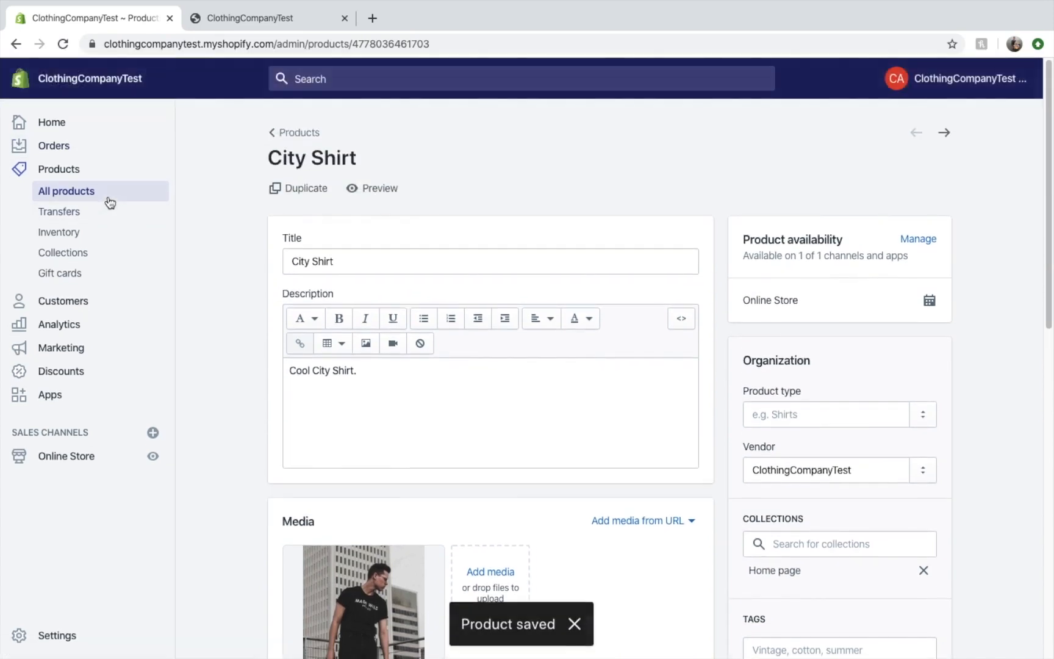
- Add the tag "Homepage" to the Cute Top product and save it
{"action": "left_click", "coordinate": [116, 194]}
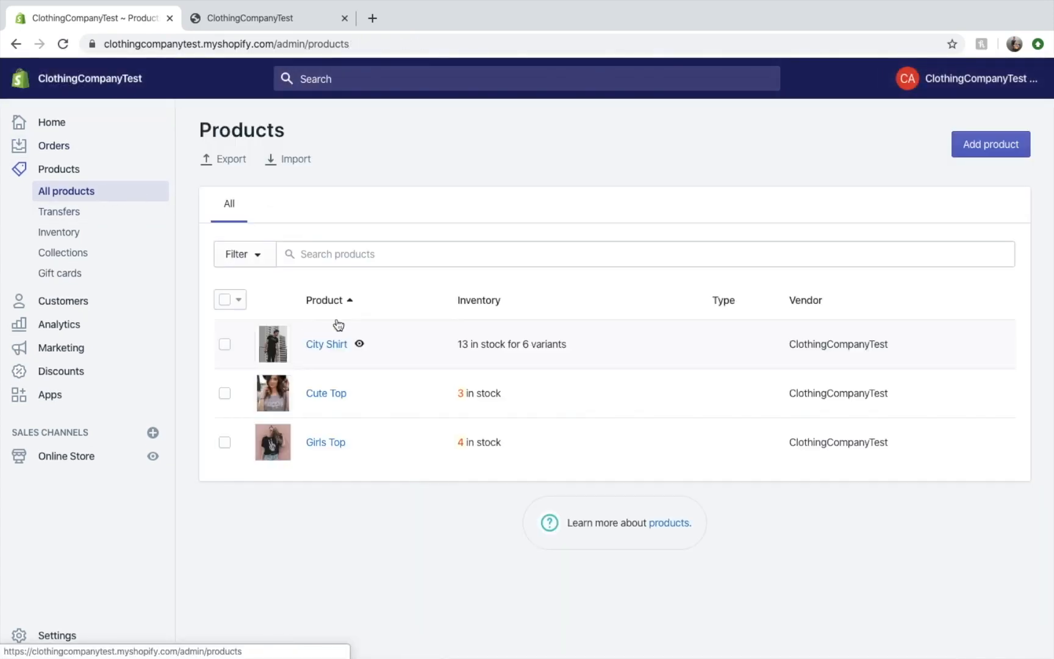
{"action": "left_click", "coordinate": [365, 388]}
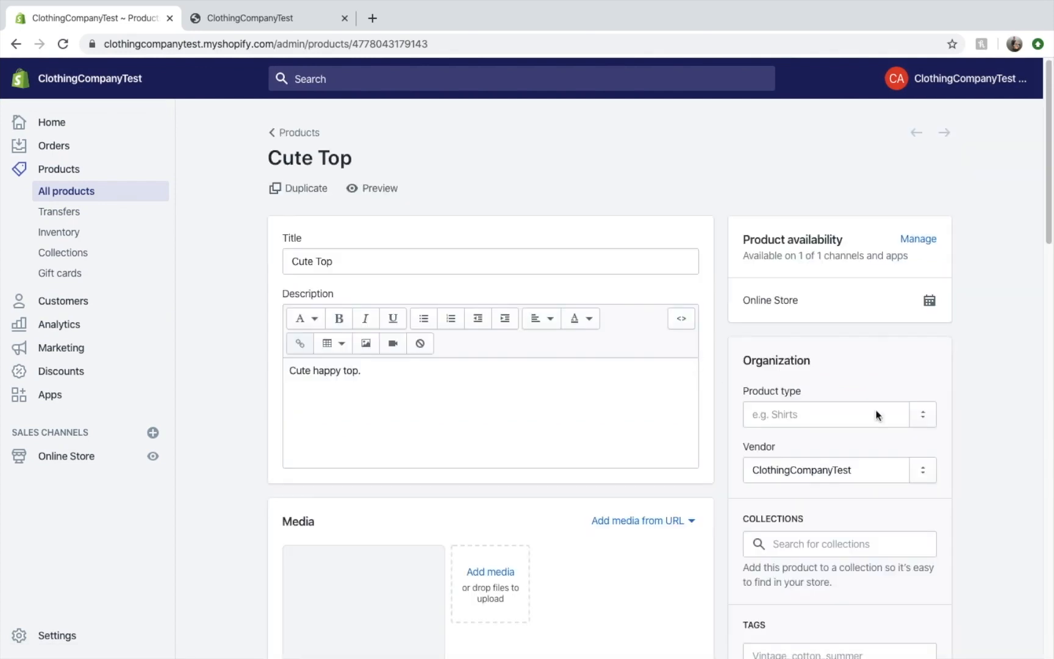
{"action": "scroll", "coordinate": [1010, 441], "scroll_direction": "down", "scroll_amount": 4}
{"action": "left_click", "coordinate": [818, 395]}
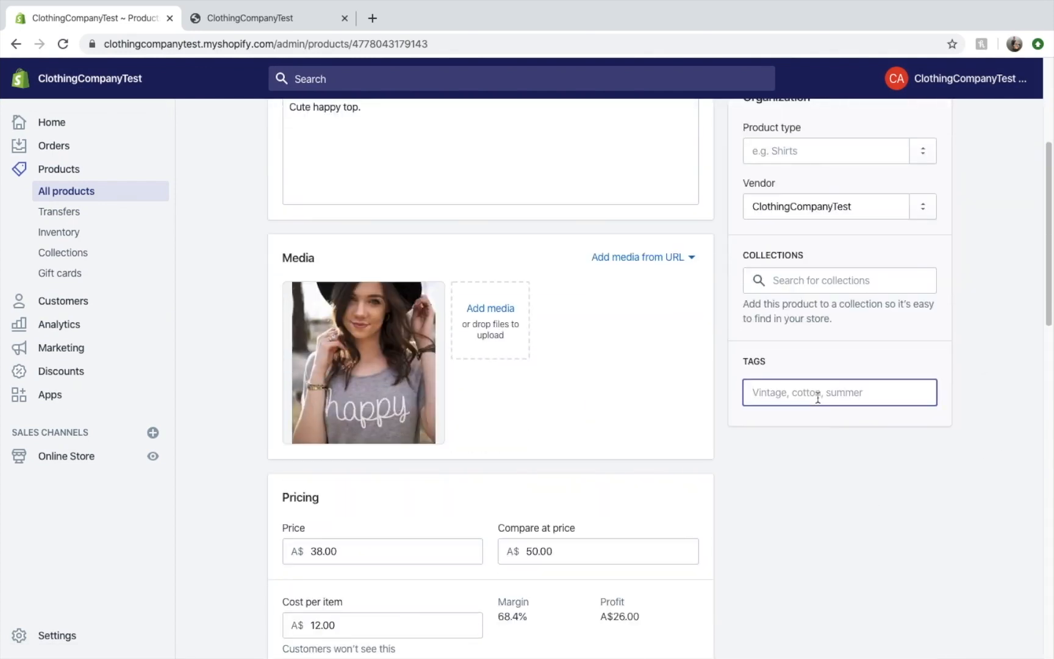
{"action": "type", "text": "Homp"}
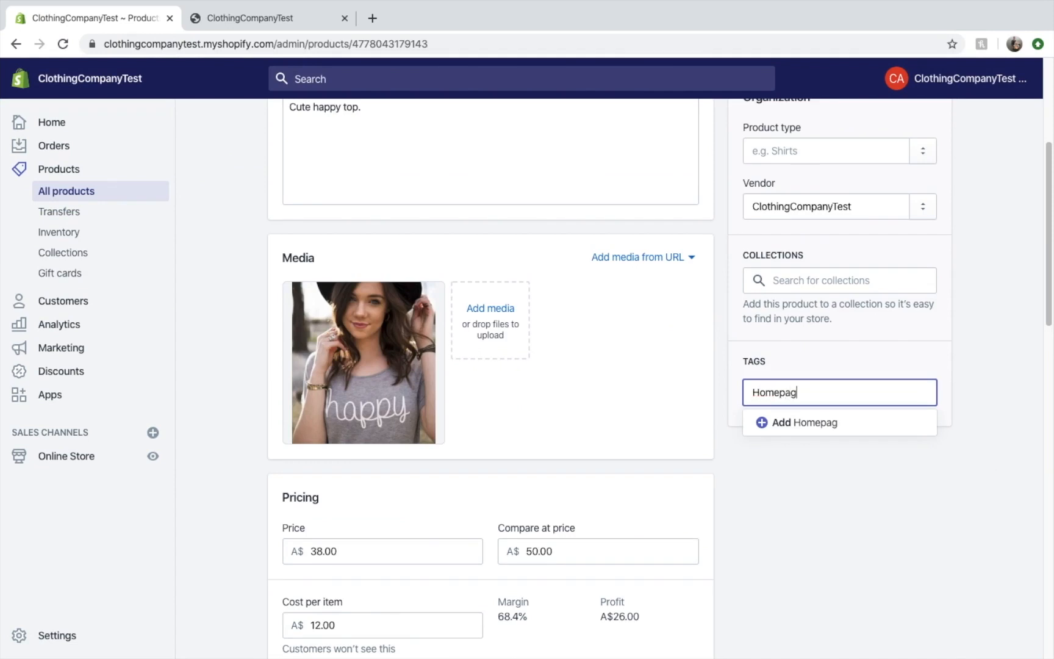
{"action": "key", "text": "Return"}
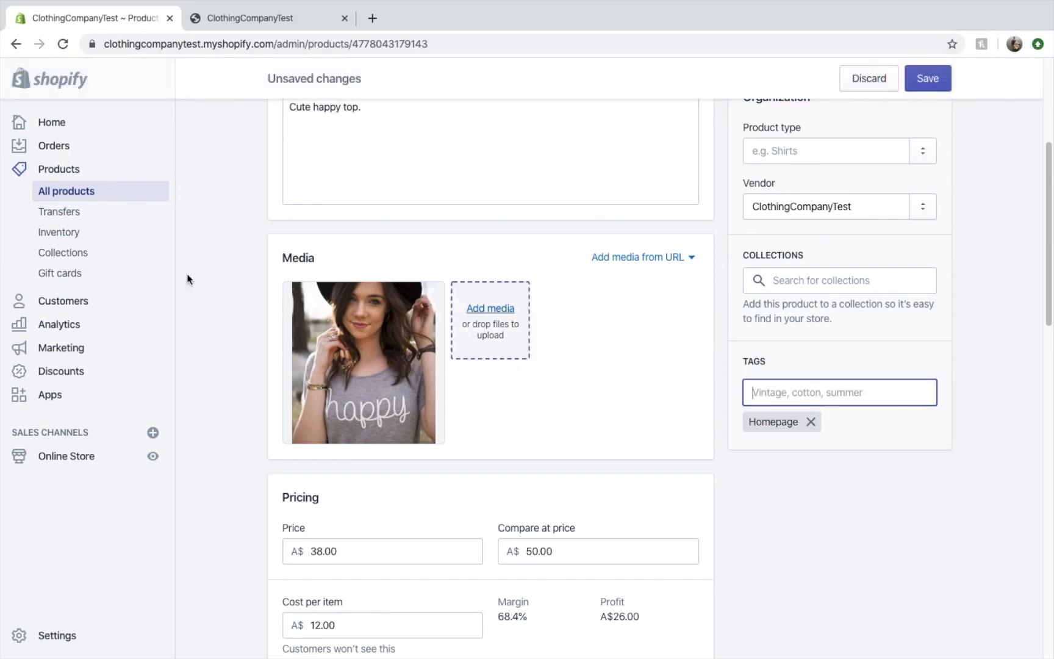
{"action": "left_click", "coordinate": [927, 81]}
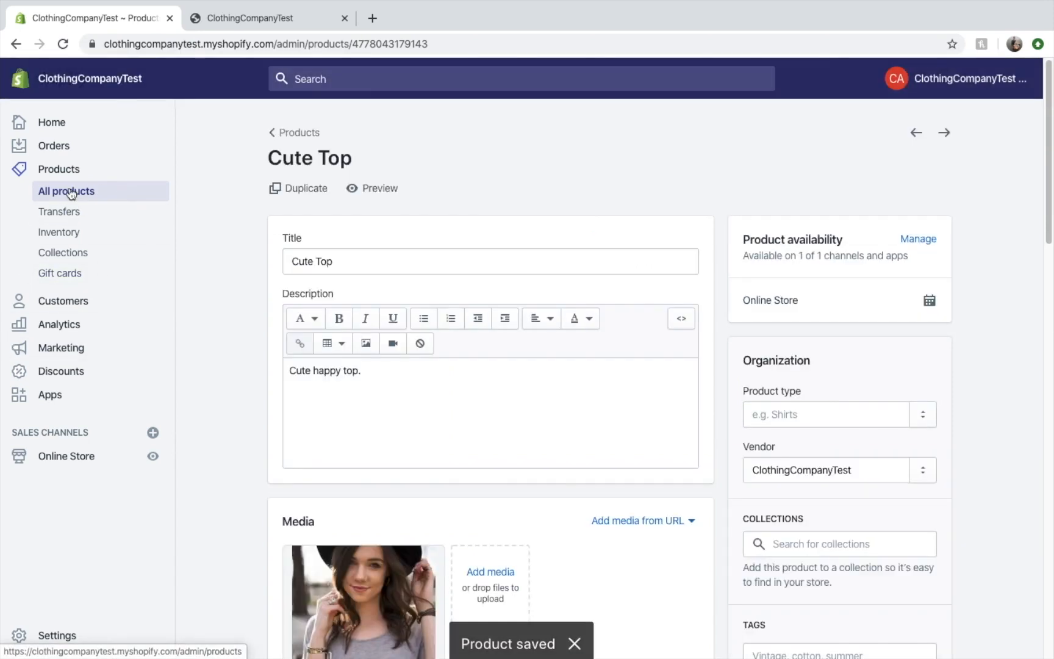
- Add the tag "Homepage" to the Girls Top product and save it
{"action": "left_click", "coordinate": [72, 193]}
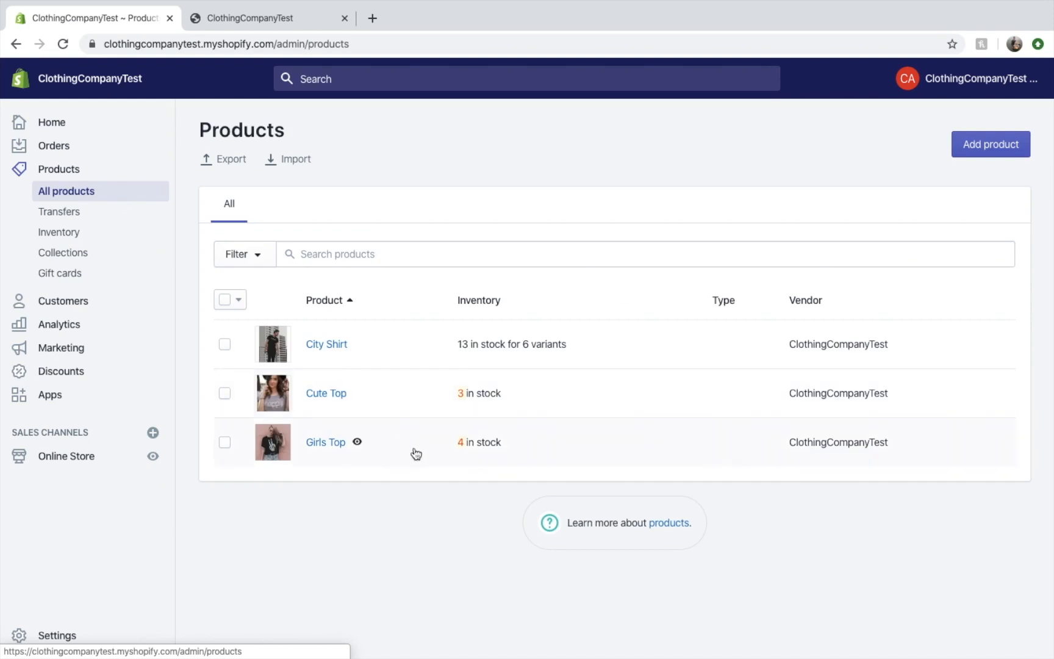
{"action": "left_click", "coordinate": [415, 452]}
{"action": "scroll", "coordinate": [903, 525], "scroll_direction": "down", "scroll_amount": 3}
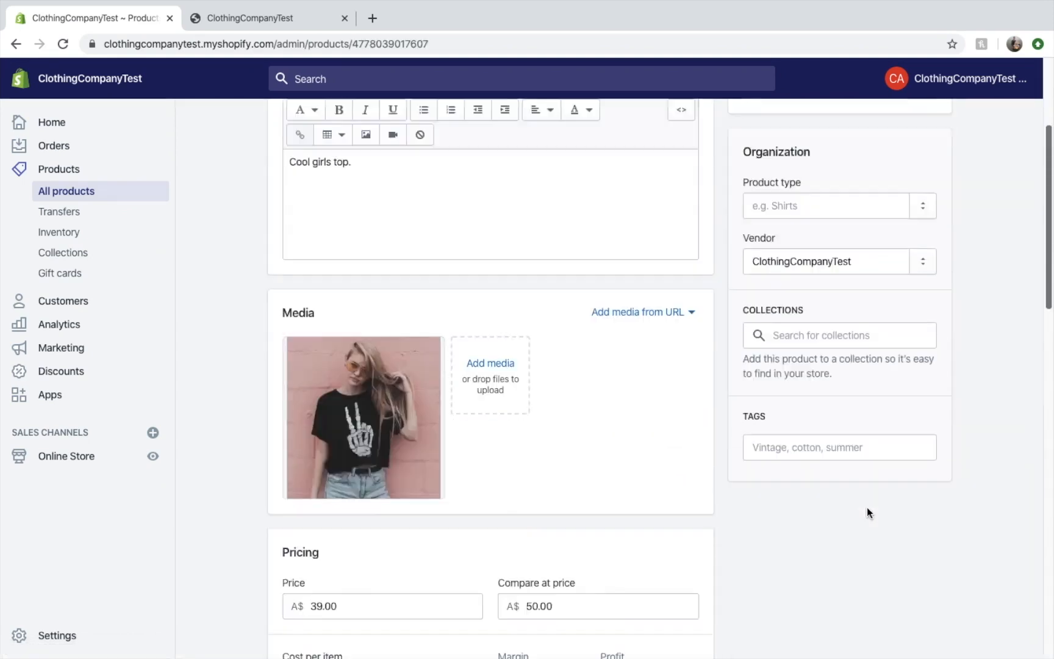
{"action": "scroll", "coordinate": [868, 507], "scroll_direction": "down", "scroll_amount": 3}
{"action": "left_click", "coordinate": [808, 271]}
{"action": "type", "text": "Homepage"}
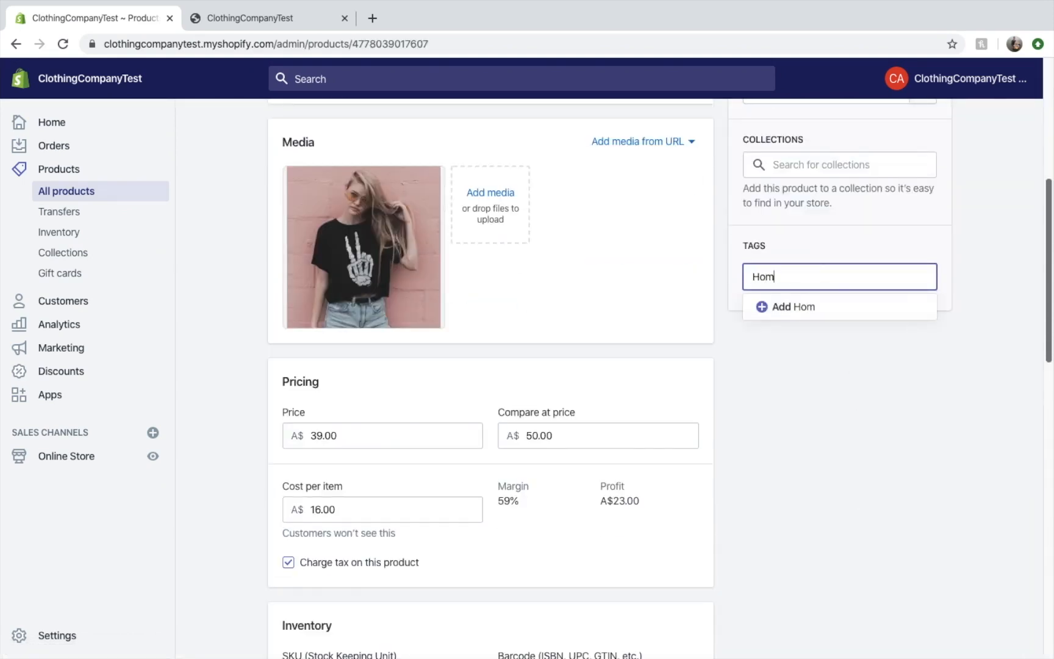
{"action": "left_click", "coordinate": [813, 307]}
{"action": "scroll", "coordinate": [884, 274], "scroll_direction": "up", "scroll_amount": 2}
{"action": "left_click", "coordinate": [927, 79]}
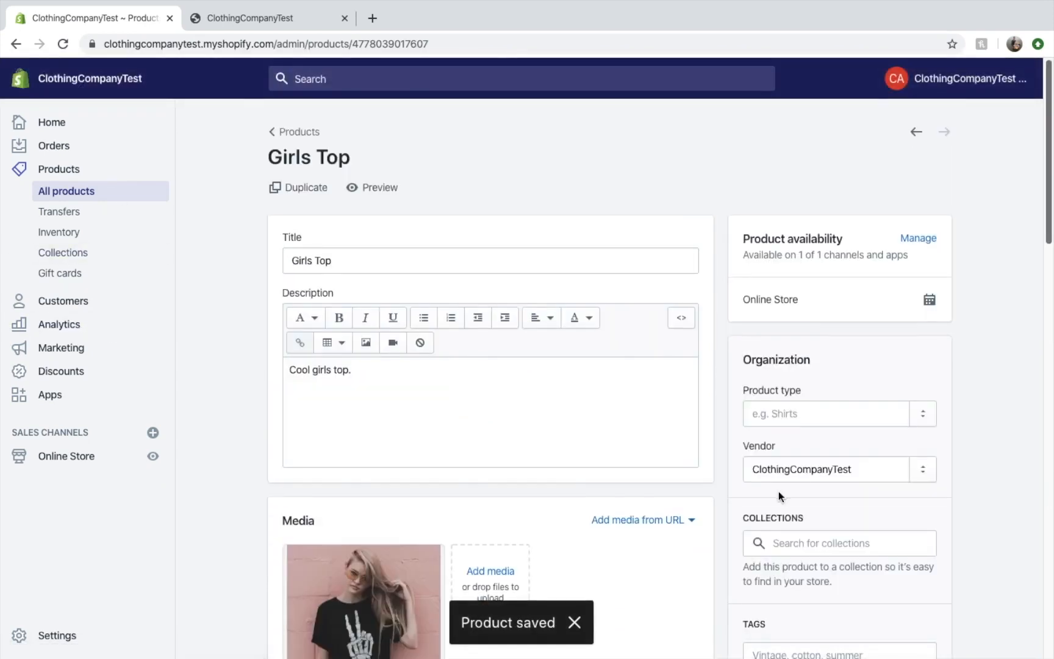
- Assign the Girls Top product to the Home page collection and save the product
{"action": "scroll", "coordinate": [811, 415], "scroll_direction": "down", "scroll_amount": 5}
{"action": "left_click", "coordinate": [796, 273]}
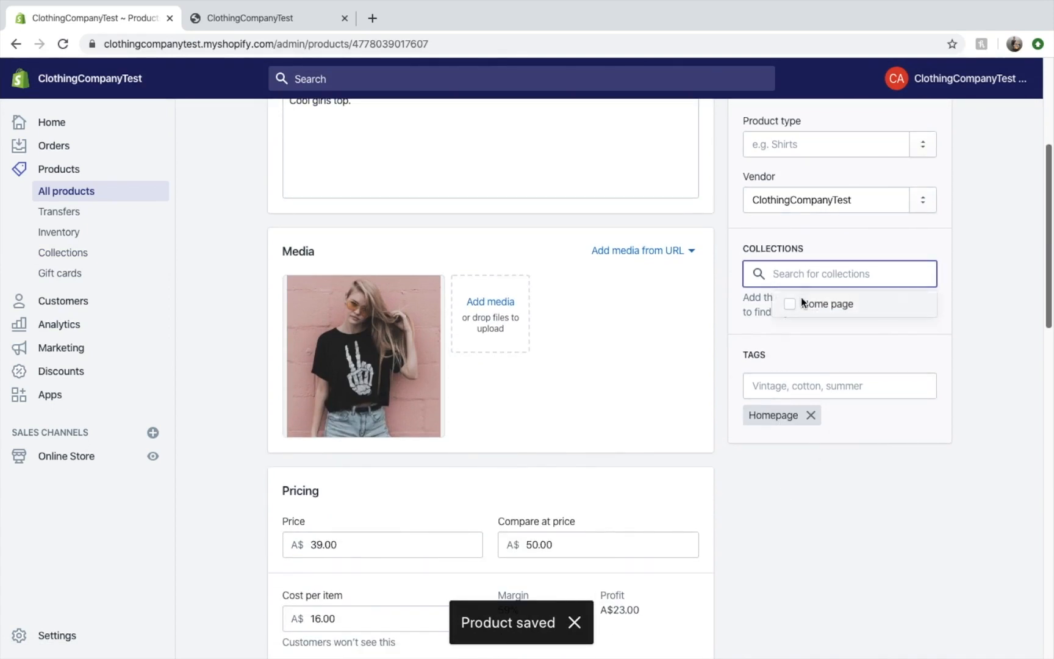
{"action": "left_click", "coordinate": [791, 303]}
{"action": "left_click", "coordinate": [963, 247]}
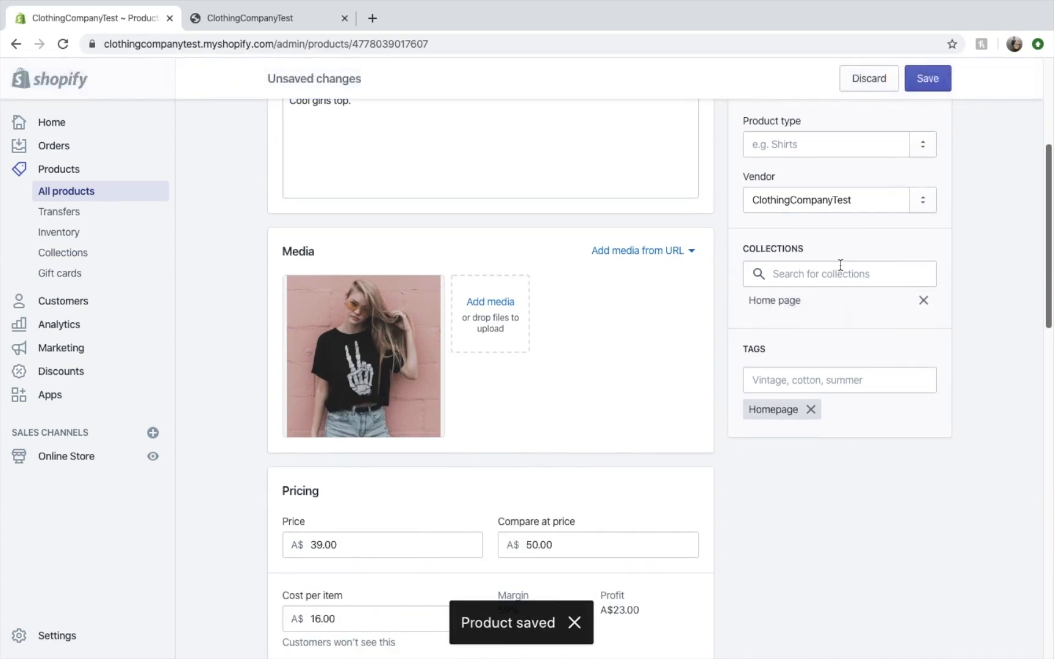
{"action": "scroll", "coordinate": [840, 264], "scroll_direction": "up", "scroll_amount": 3}
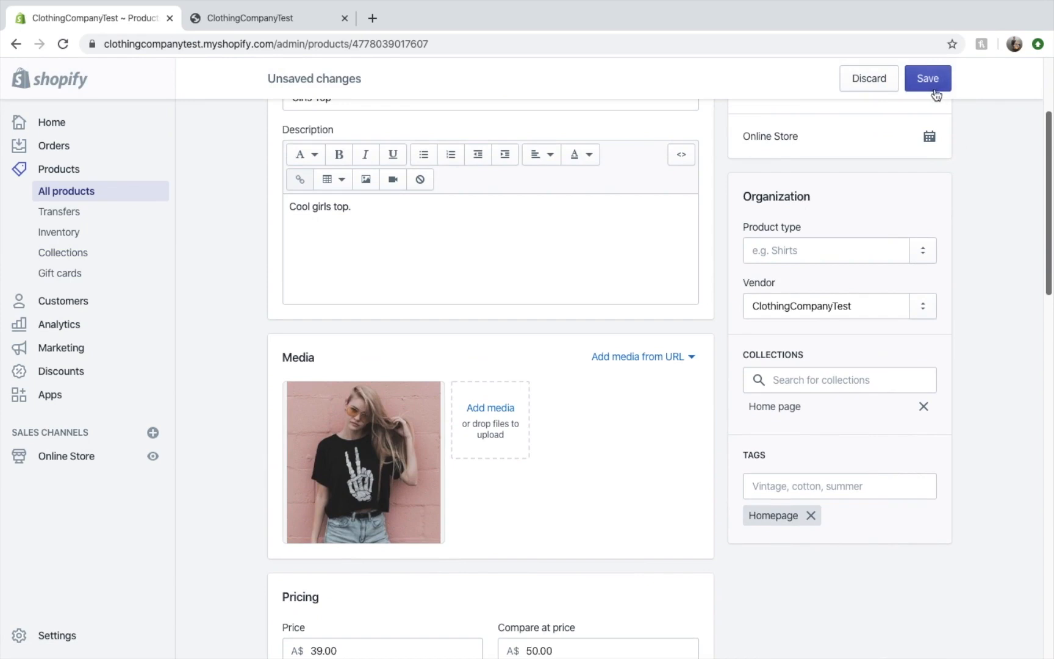
- Open the City Shirt product and check its collection assignment and tags
{"action": "left_click", "coordinate": [85, 192]}
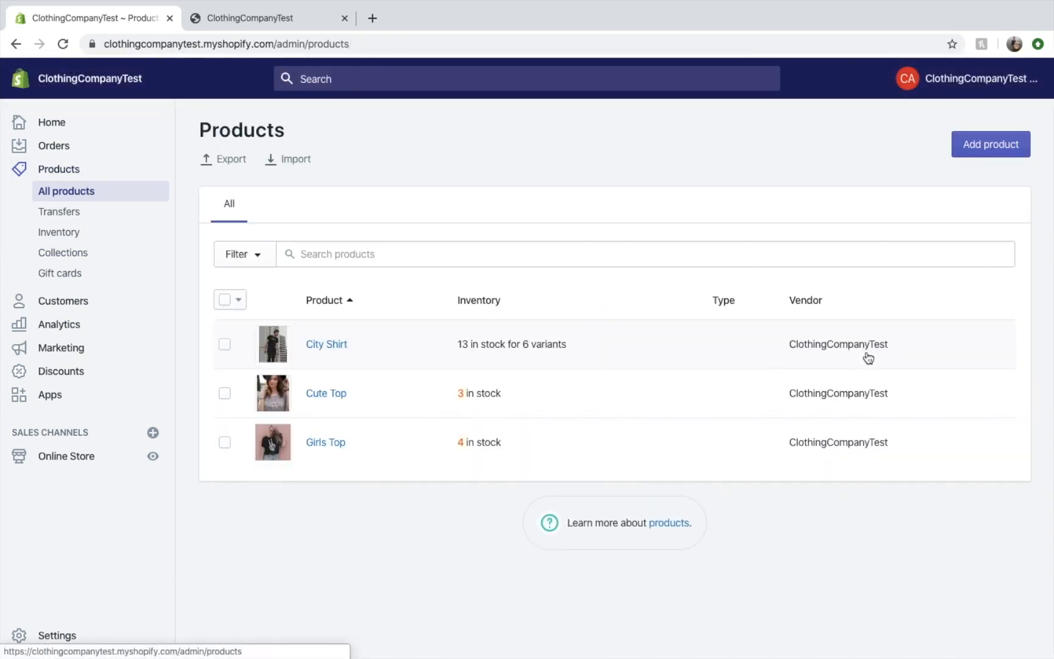
{"action": "left_click", "coordinate": [854, 374]}
{"action": "scroll", "coordinate": [976, 427], "scroll_direction": "down", "scroll_amount": 4}
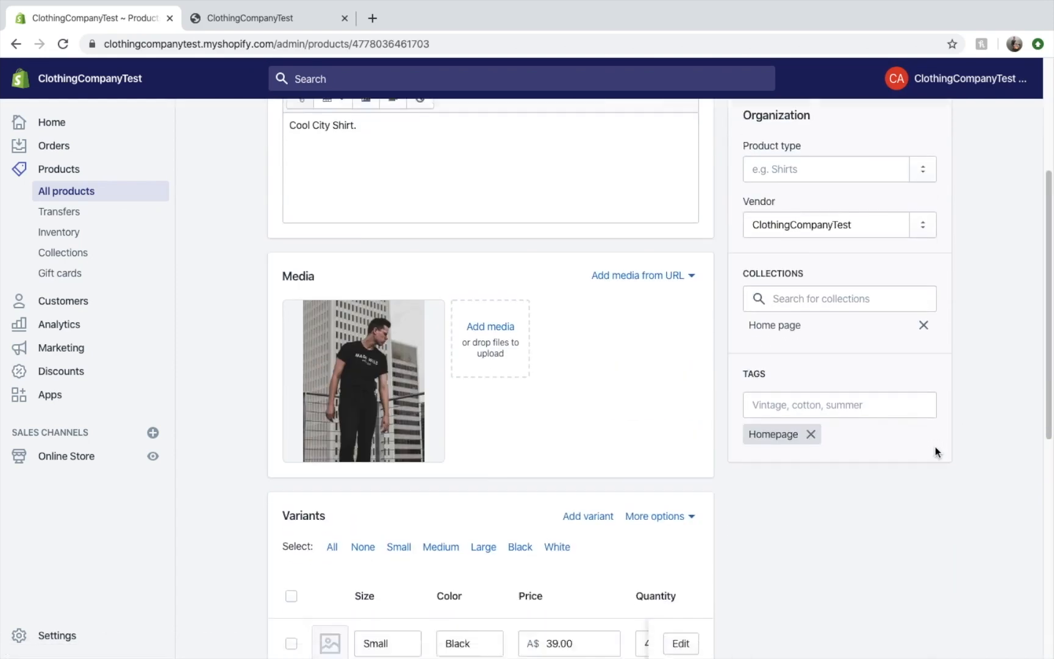
{"action": "left_click", "coordinate": [786, 264]}
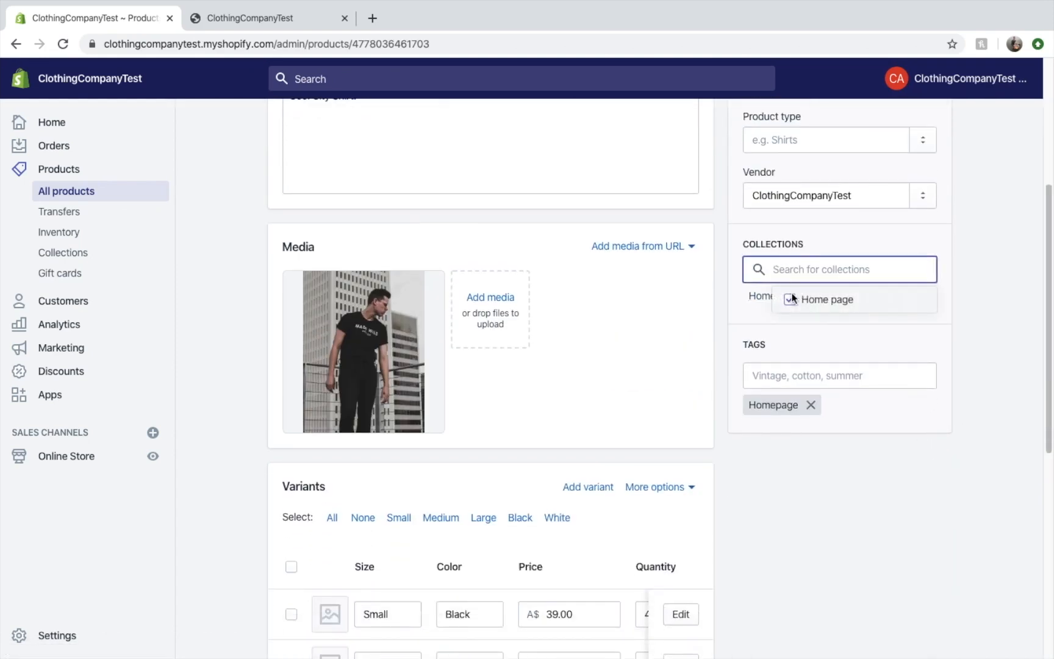
{"action": "left_click", "coordinate": [1016, 276]}
{"action": "scroll", "coordinate": [892, 209], "scroll_direction": "up", "scroll_amount": 5}
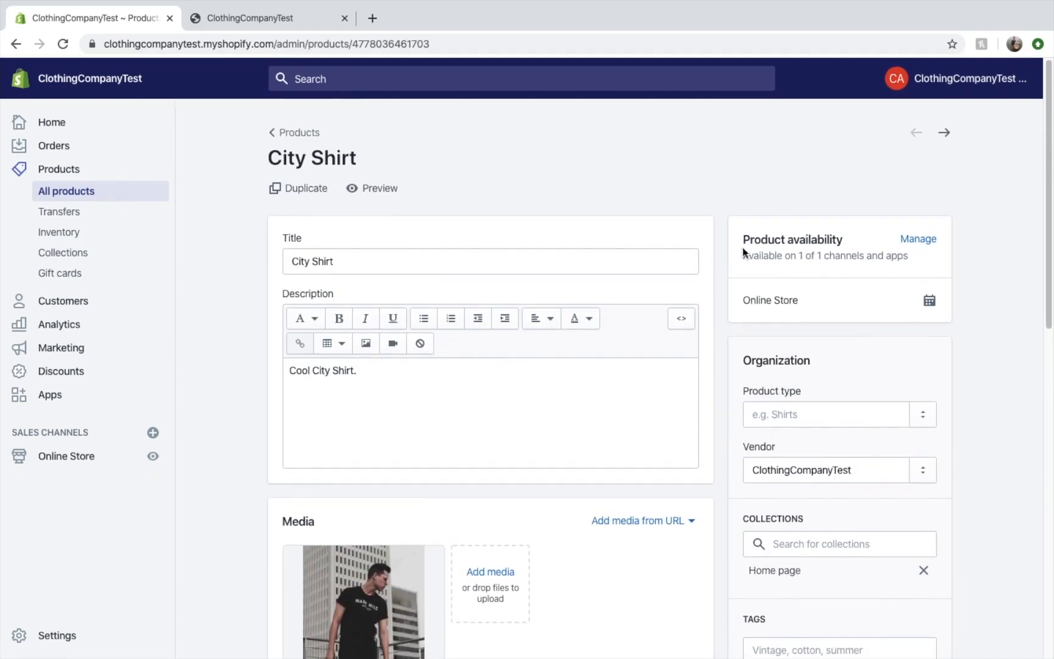
- Go to the Cute Top product, assign it to the Home page collection and save it
{"action": "left_click", "coordinate": [944, 132]}
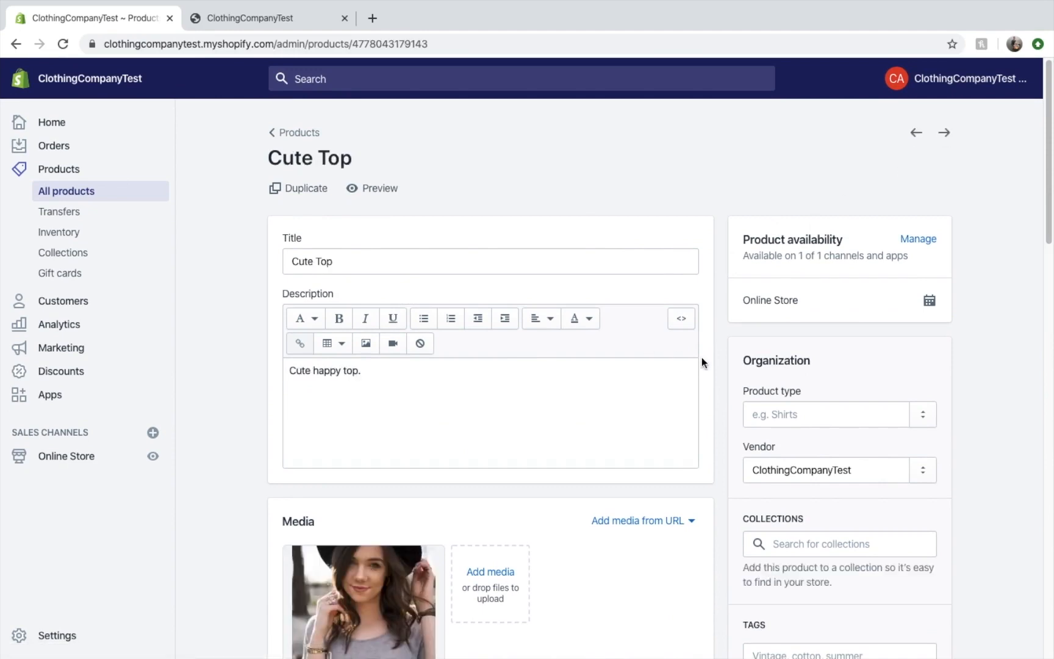
{"action": "scroll", "coordinate": [701, 357], "scroll_direction": "down", "scroll_amount": 4}
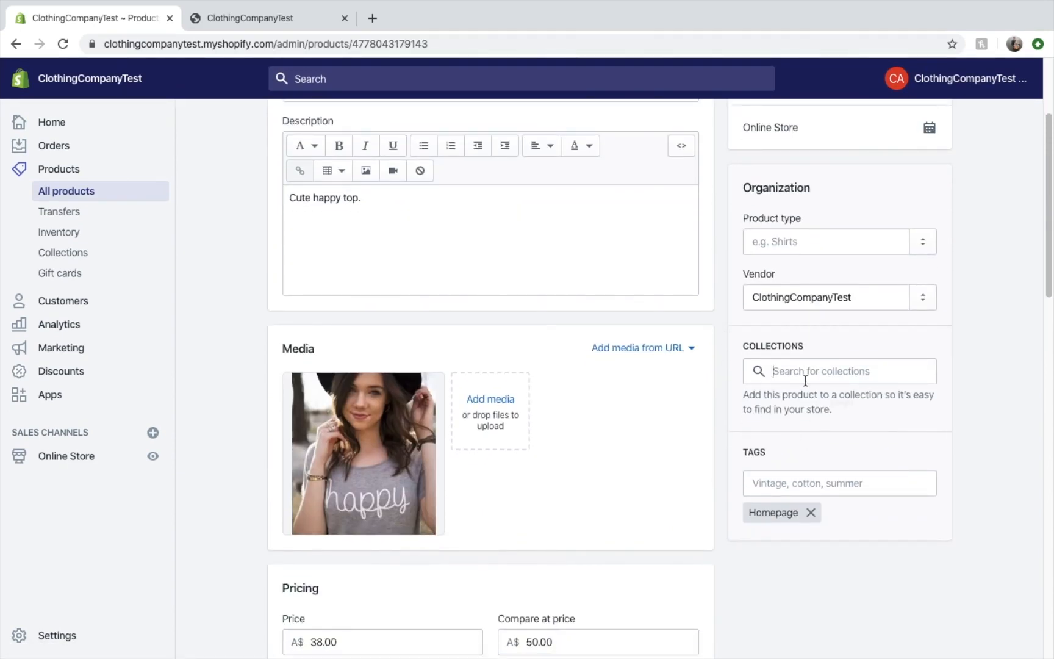
{"action": "left_click", "coordinate": [806, 380]}
{"action": "left_click", "coordinate": [793, 407]}
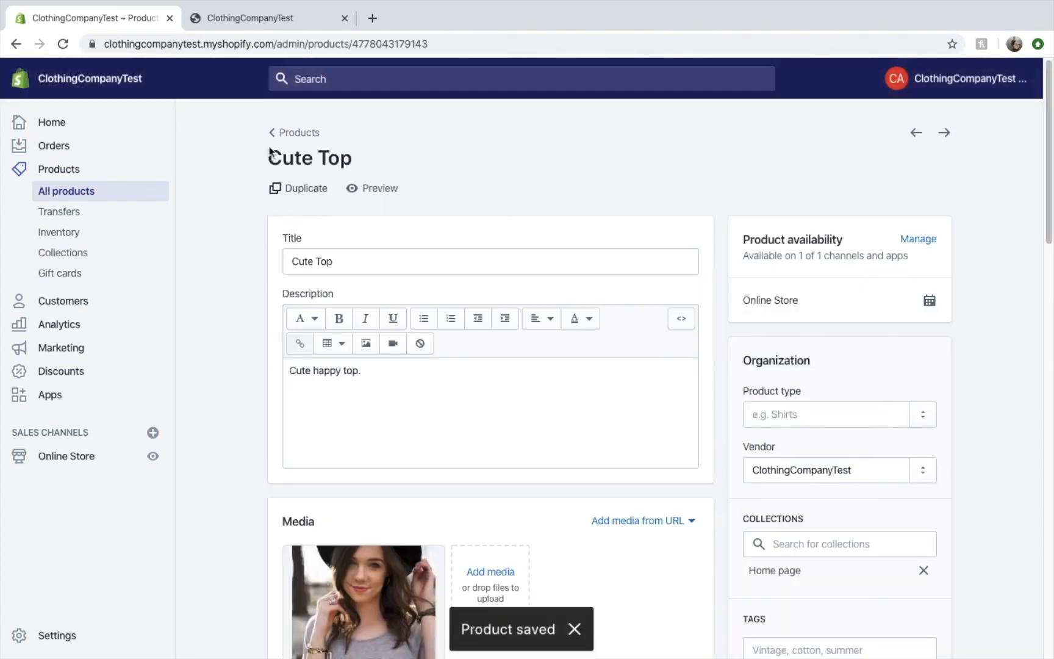
- Reload the live storefront to check the Half Price section's products, and return to the store admin
{"action": "left_click", "coordinate": [227, 17]}
{"action": "left_click", "coordinate": [59, 47]}
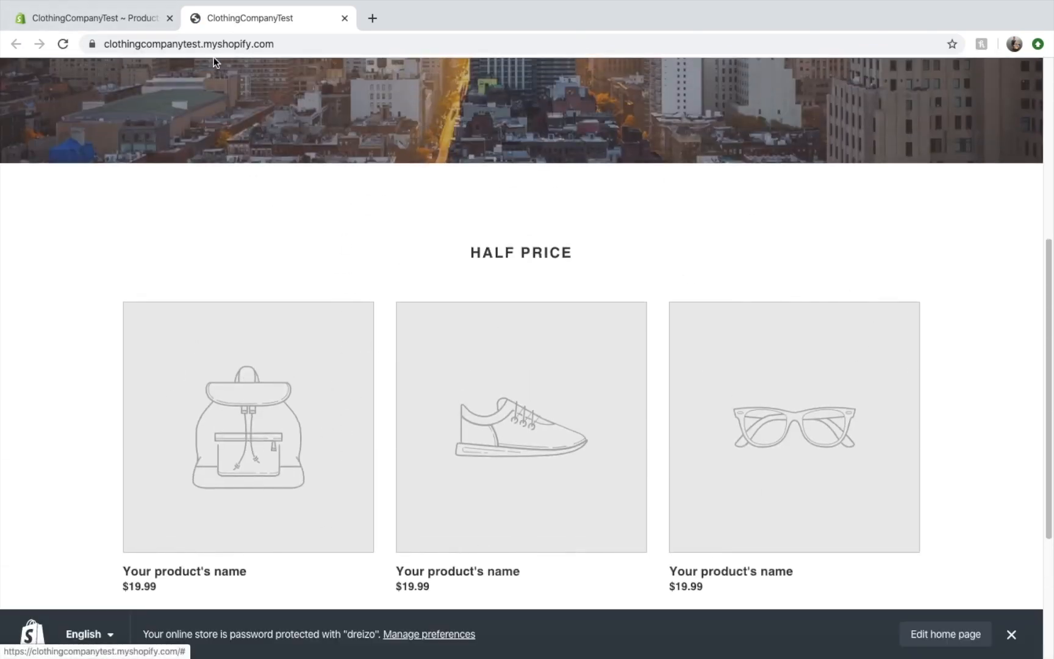
{"action": "left_click", "coordinate": [116, 18]}
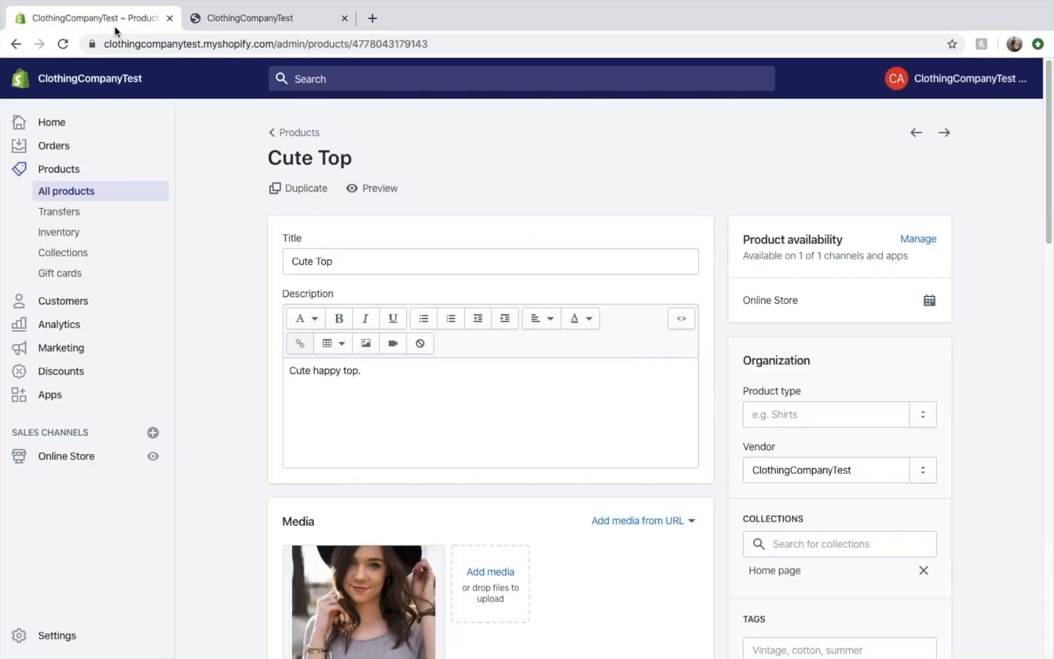
- Customize the Debut theme and assign the Home page collection to the Half Price featured section
{"action": "left_click", "coordinate": [96, 465]}
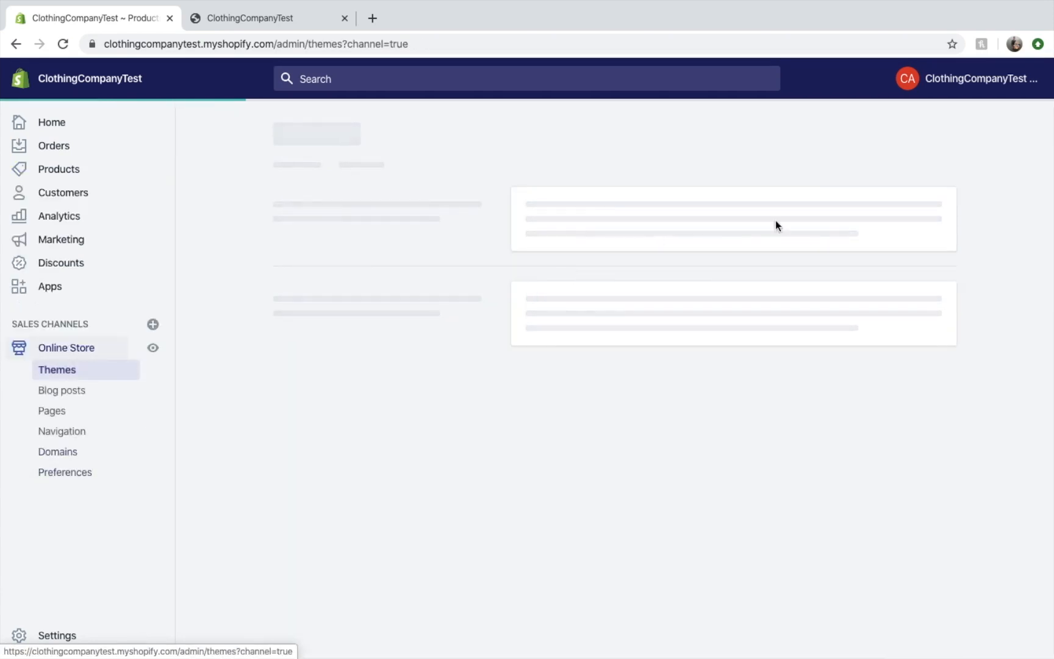
{"action": "left_click", "coordinate": [892, 345]}
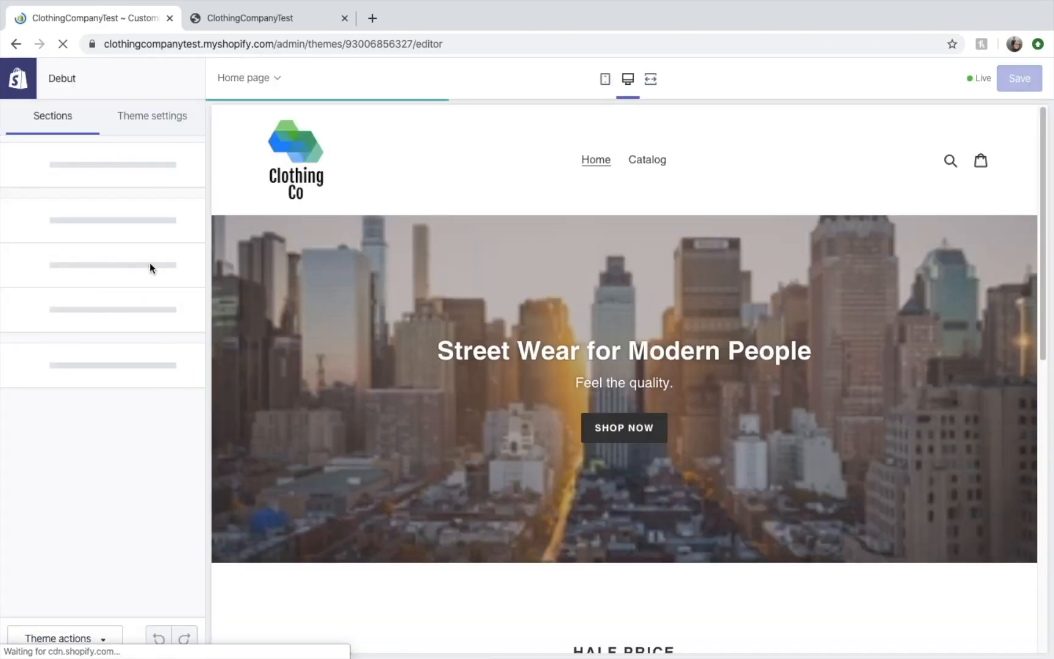
{"action": "scroll", "coordinate": [329, 380], "scroll_direction": "down", "scroll_amount": 4}
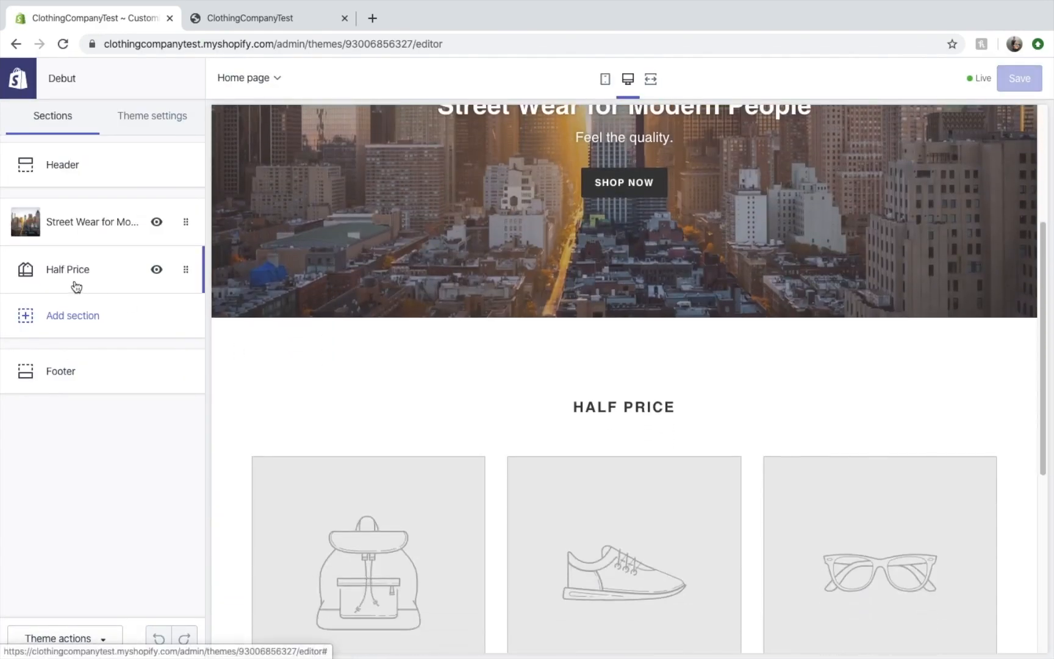
{"action": "left_click", "coordinate": [75, 285]}
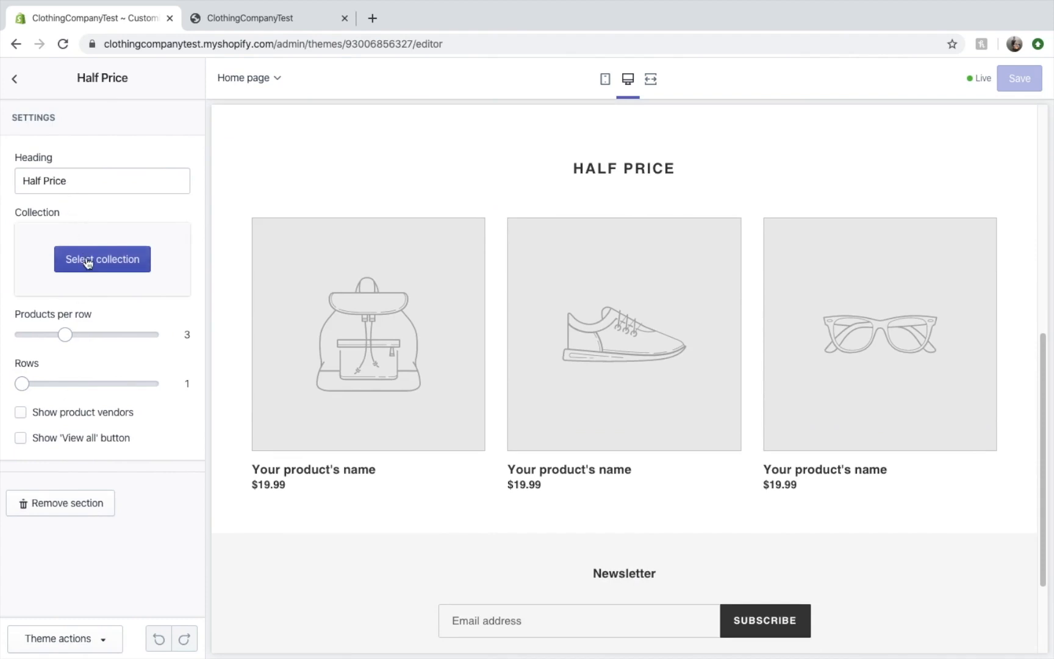
{"action": "left_click", "coordinate": [87, 263]}
{"action": "left_click", "coordinate": [109, 224]}
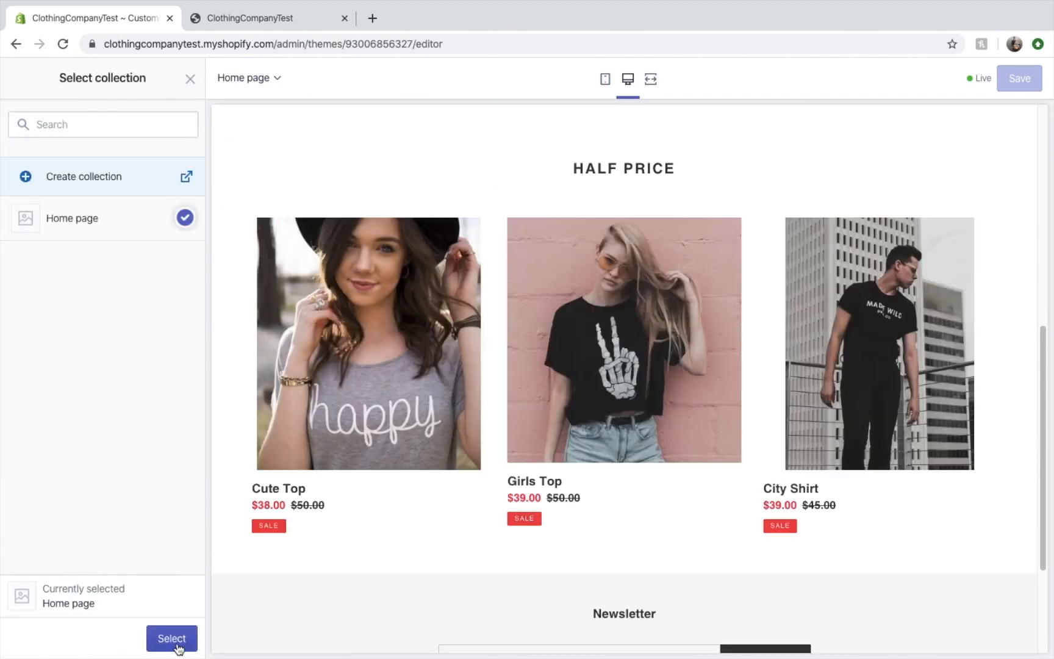
{"action": "left_click", "coordinate": [172, 638]}
- Change the Half Price section's heading to "Sale" and save the theme
{"action": "triple_click", "coordinate": [59, 182]}
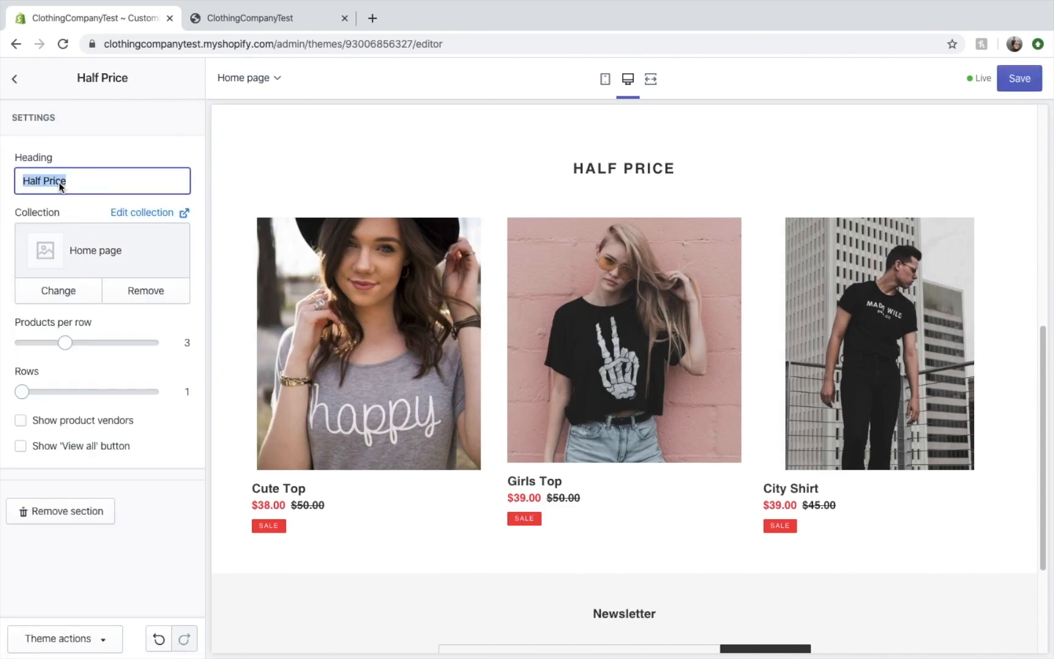
{"action": "type", "text": "Sale"}
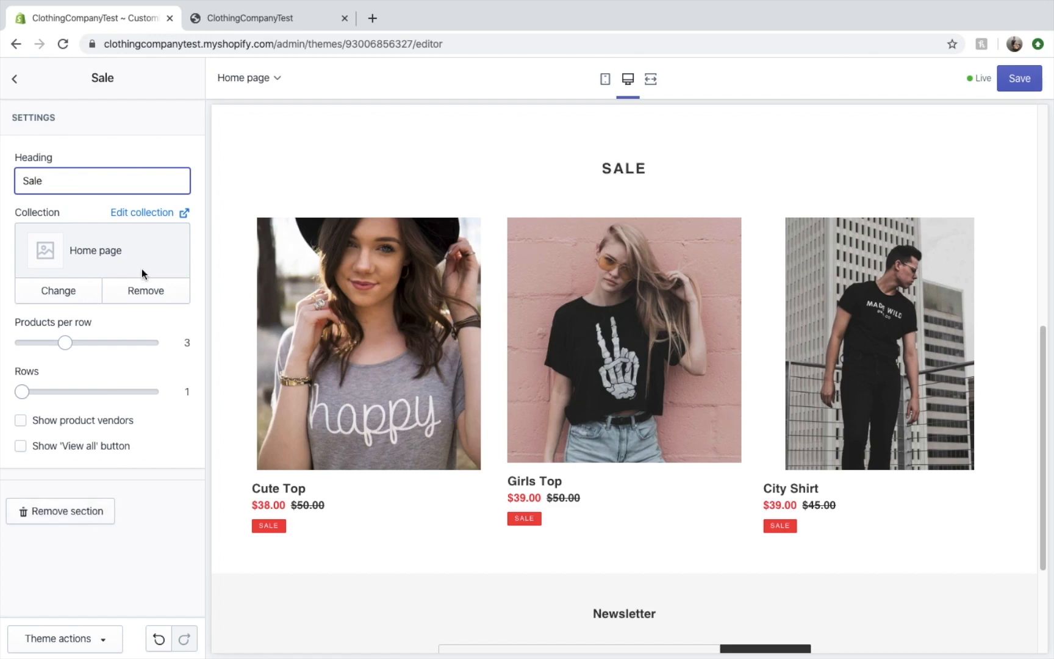
{"action": "left_click", "coordinate": [19, 69]}
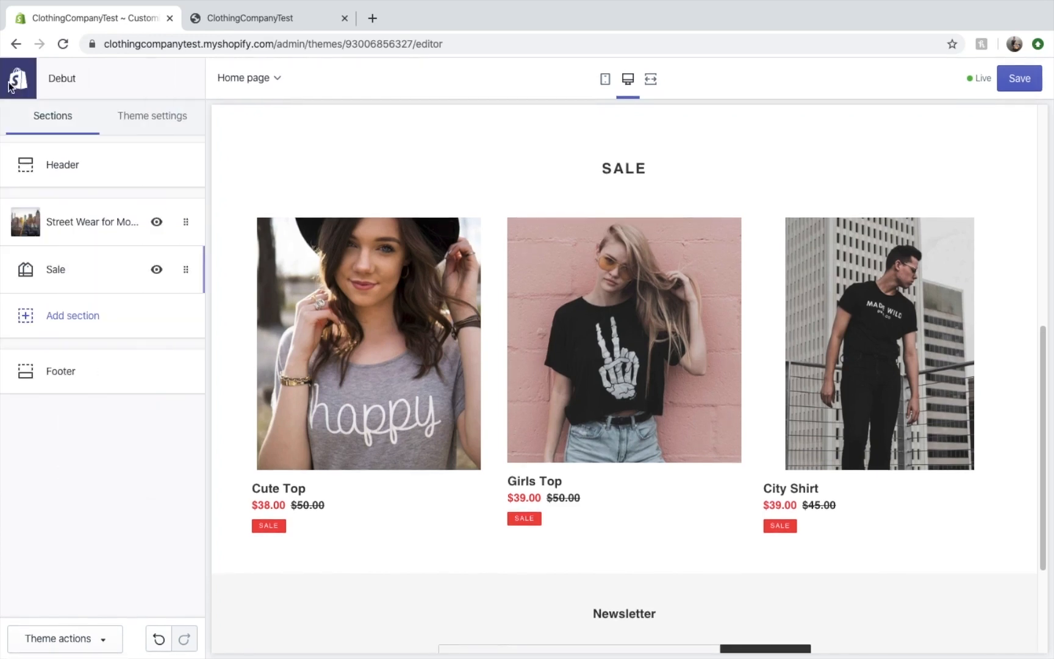
{"action": "left_click", "coordinate": [1009, 72]}
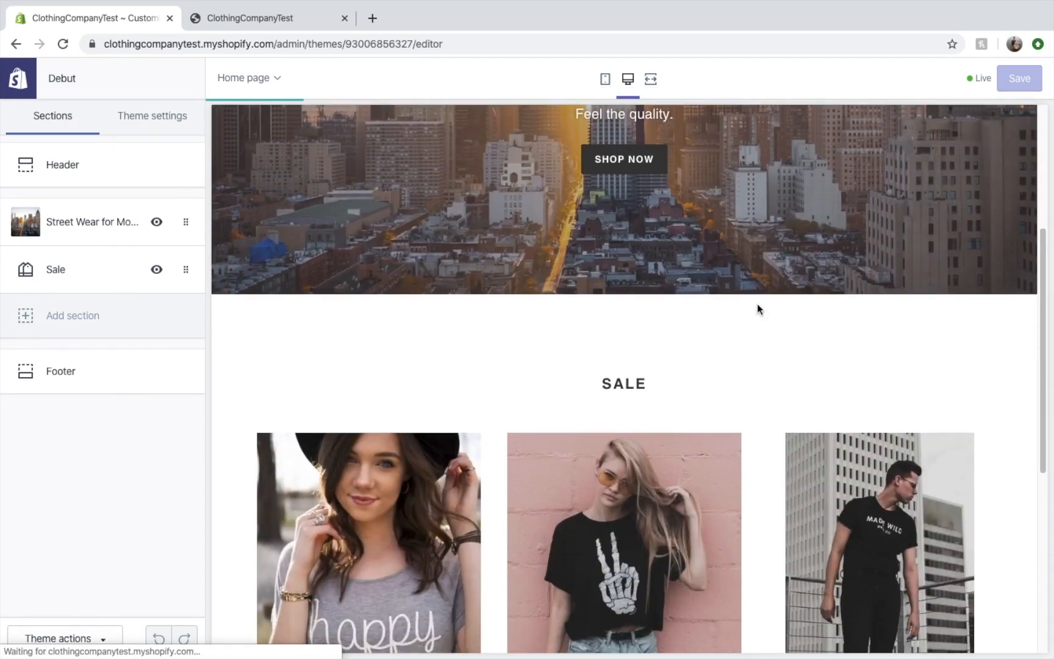
- Review the whole home page in the theme preview and open the store's Catalog page
{"action": "scroll", "coordinate": [403, 558], "scroll_direction": "down", "scroll_amount": 6}
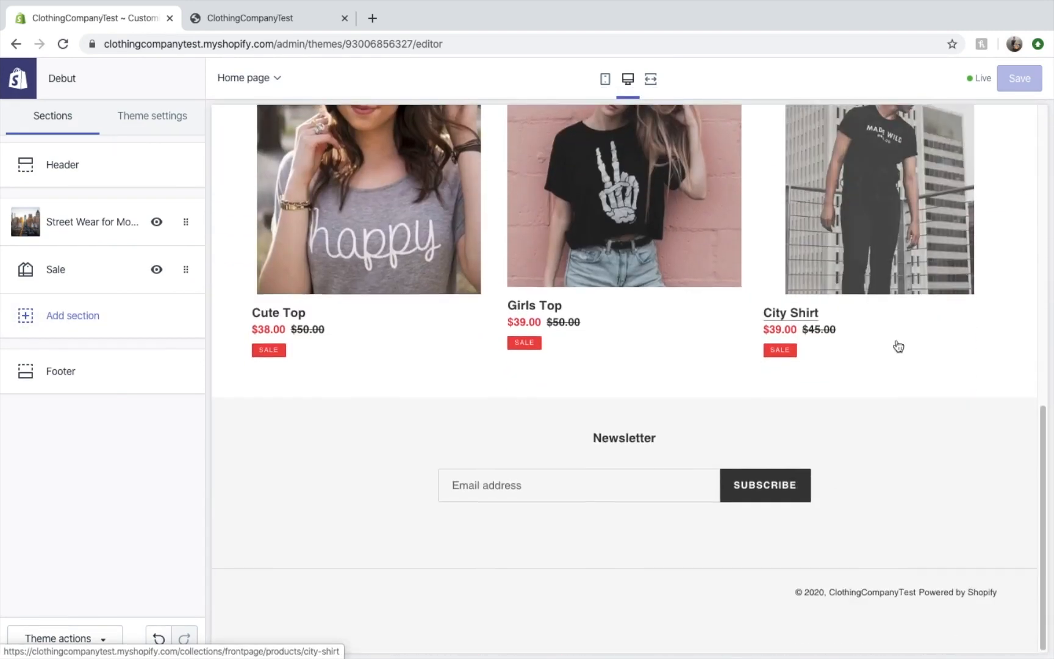
{"action": "scroll", "coordinate": [898, 346], "scroll_direction": "up", "scroll_amount": 10}
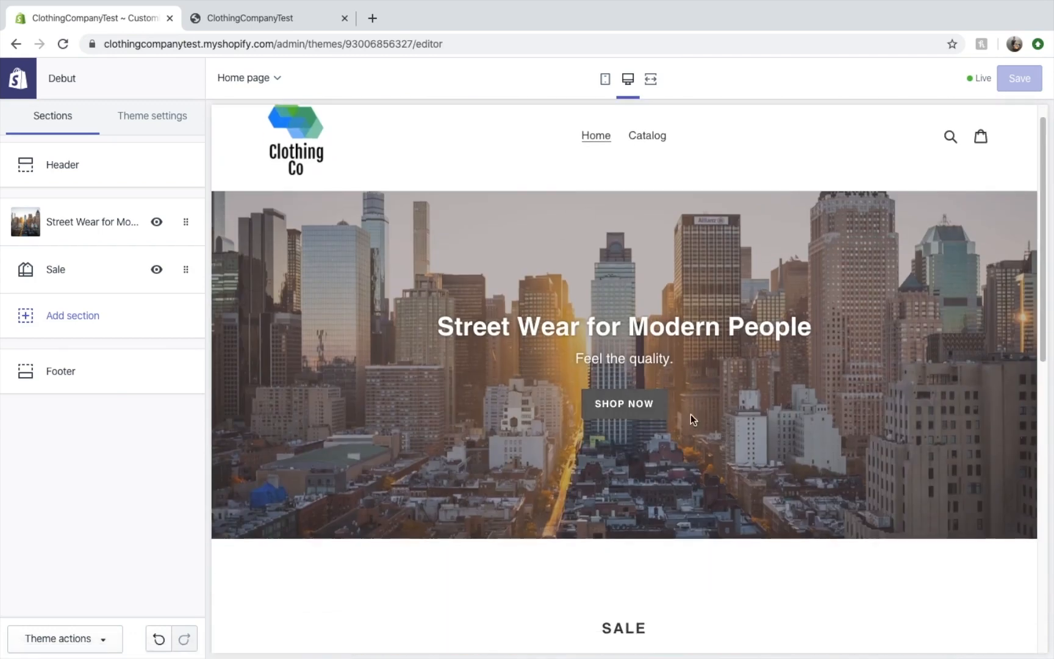
{"action": "scroll", "coordinate": [708, 430], "scroll_direction": "down", "scroll_amount": 2}
{"action": "scroll", "coordinate": [757, 312], "scroll_direction": "up", "scroll_amount": 2}
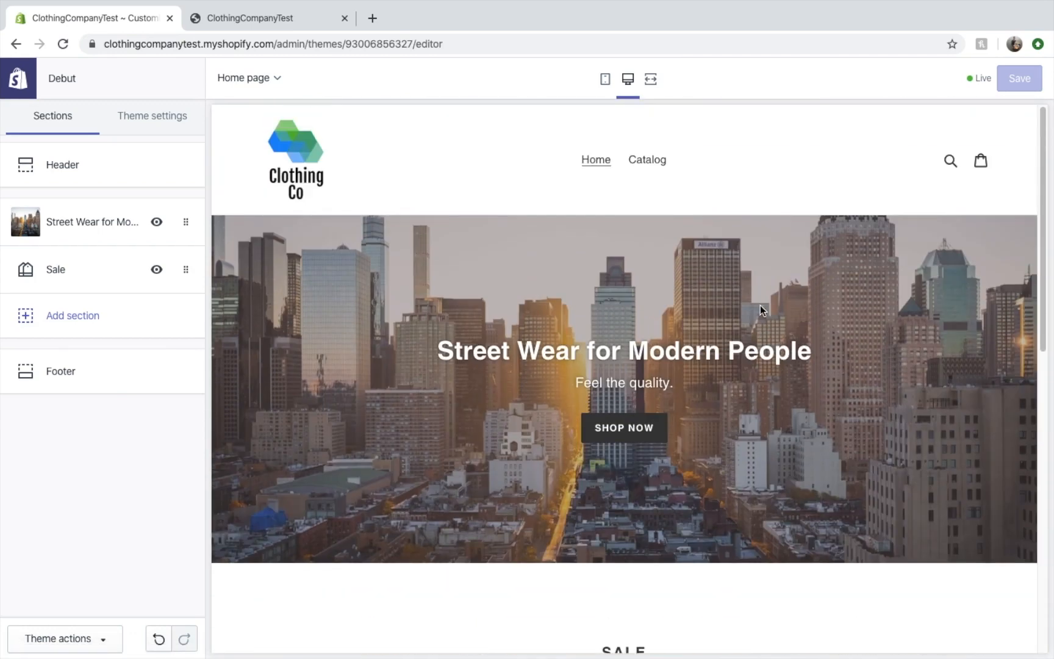
{"action": "left_click", "coordinate": [663, 161]}
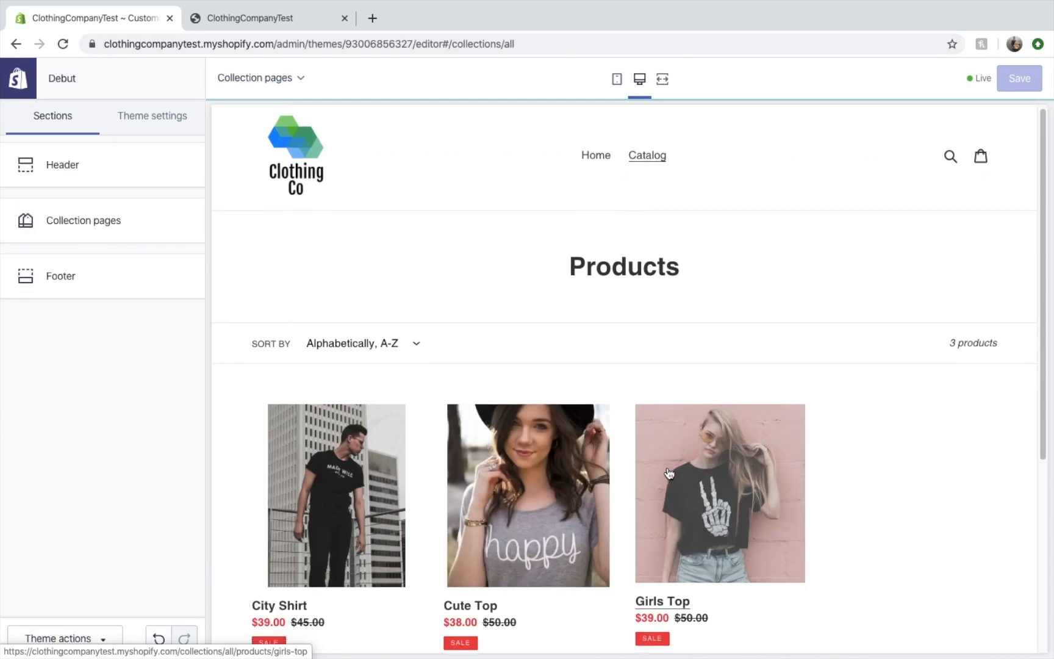
- Look over the Catalog page's products in the preview and open the theme's color settings
{"action": "scroll", "coordinate": [272, 357], "scroll_direction": "down", "scroll_amount": 1}
{"action": "scroll", "coordinate": [254, 243], "scroll_direction": "down", "scroll_amount": 2}
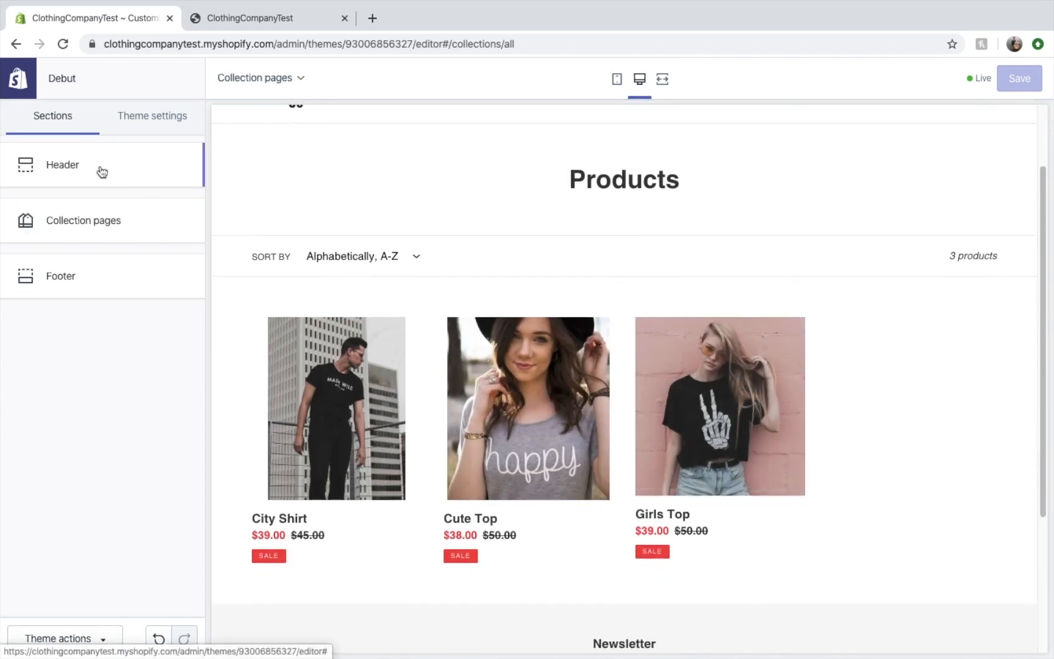
{"action": "scroll", "coordinate": [482, 214], "scroll_direction": "up", "scroll_amount": 2}
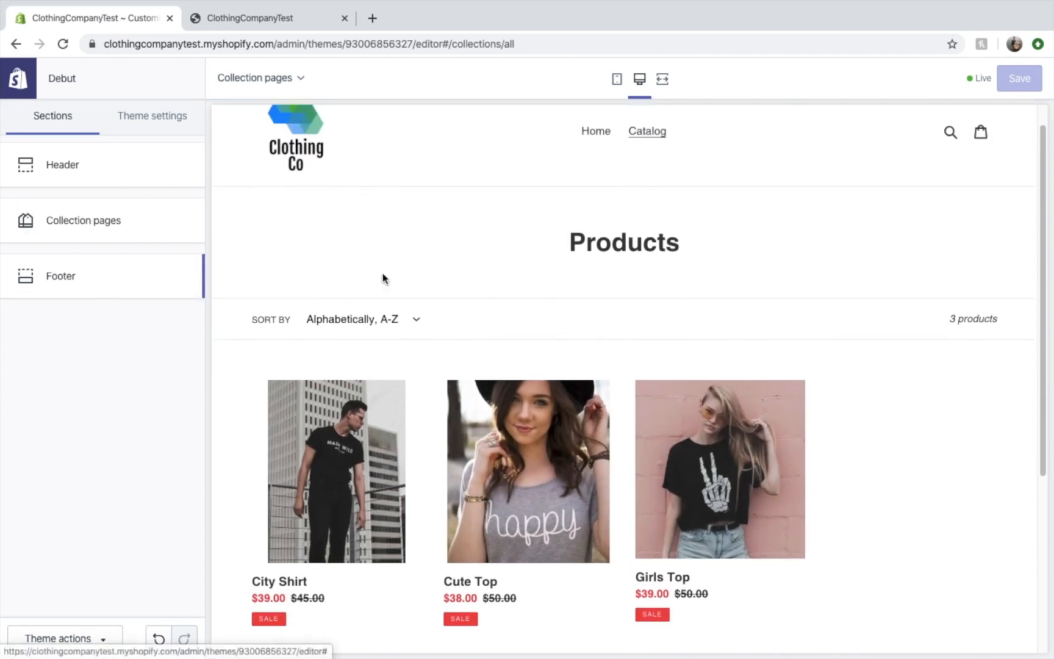
{"action": "left_click", "coordinate": [158, 109]}
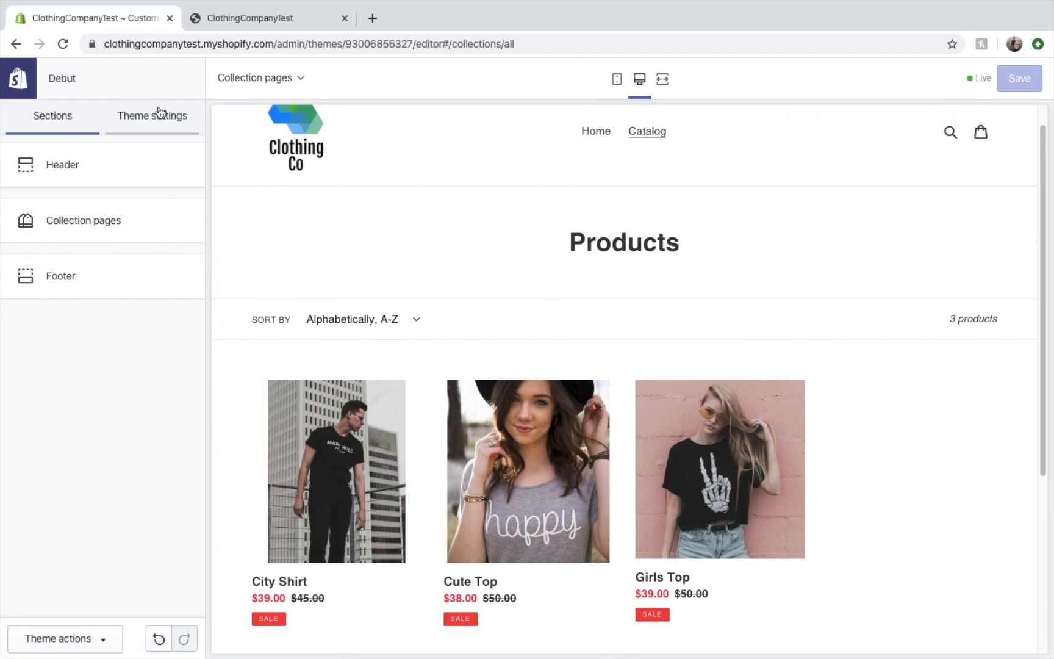
{"action": "scroll", "coordinate": [277, 232], "scroll_direction": "up", "scroll_amount": 1}
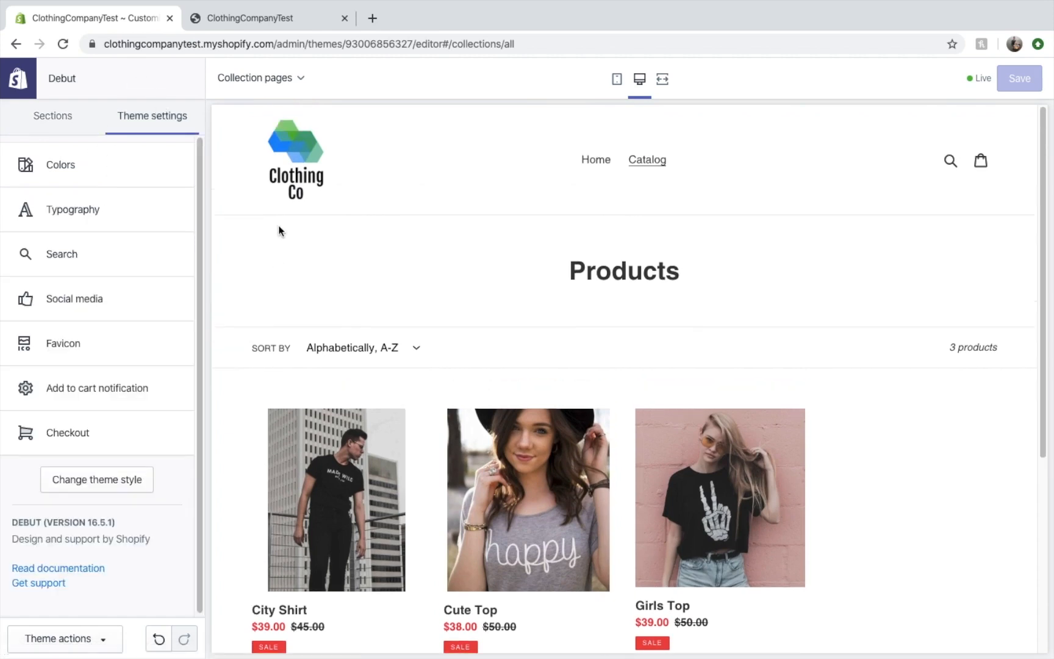
{"action": "left_click", "coordinate": [115, 168]}
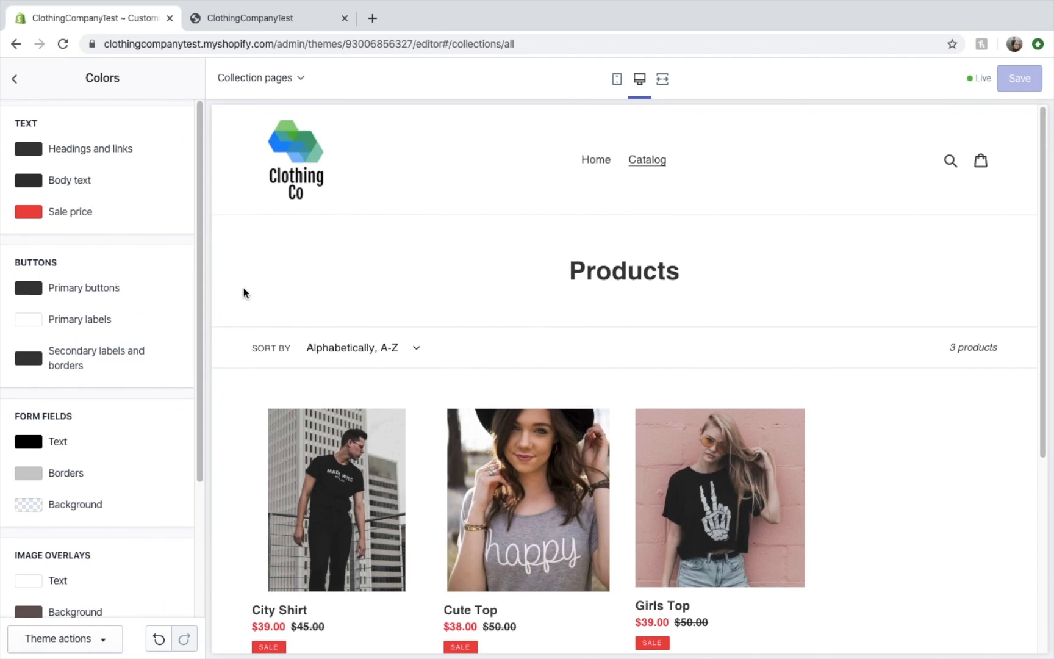
{"action": "scroll", "coordinate": [140, 334], "scroll_direction": "down", "scroll_amount": 1}
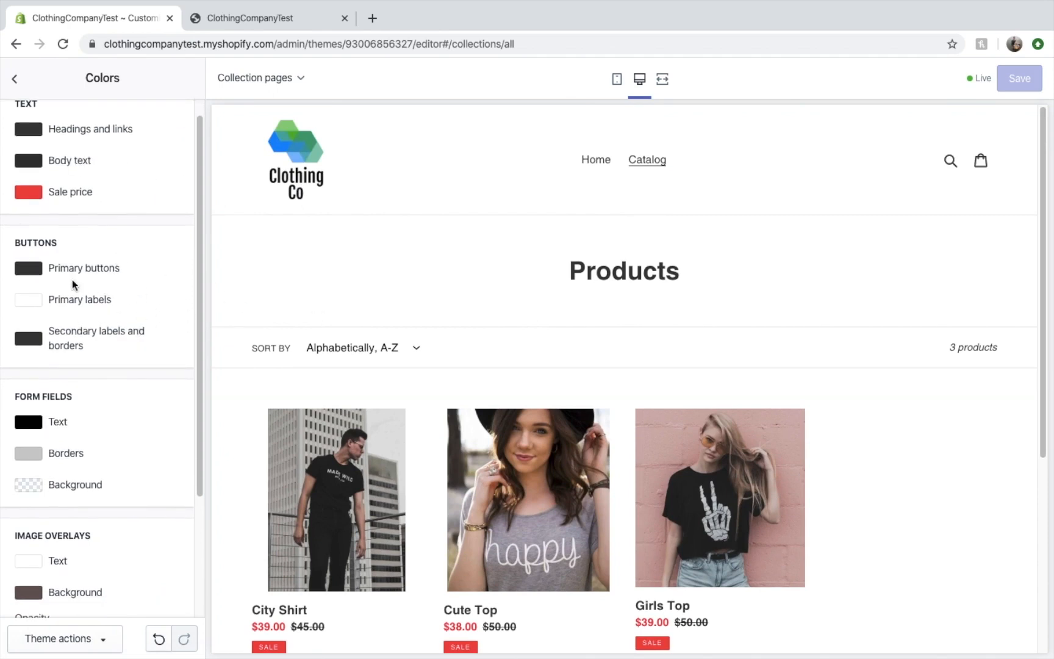
- Switch the preview to the home page and set the theme's primary button color to #0A0A0A
{"action": "left_click", "coordinate": [31, 269]}
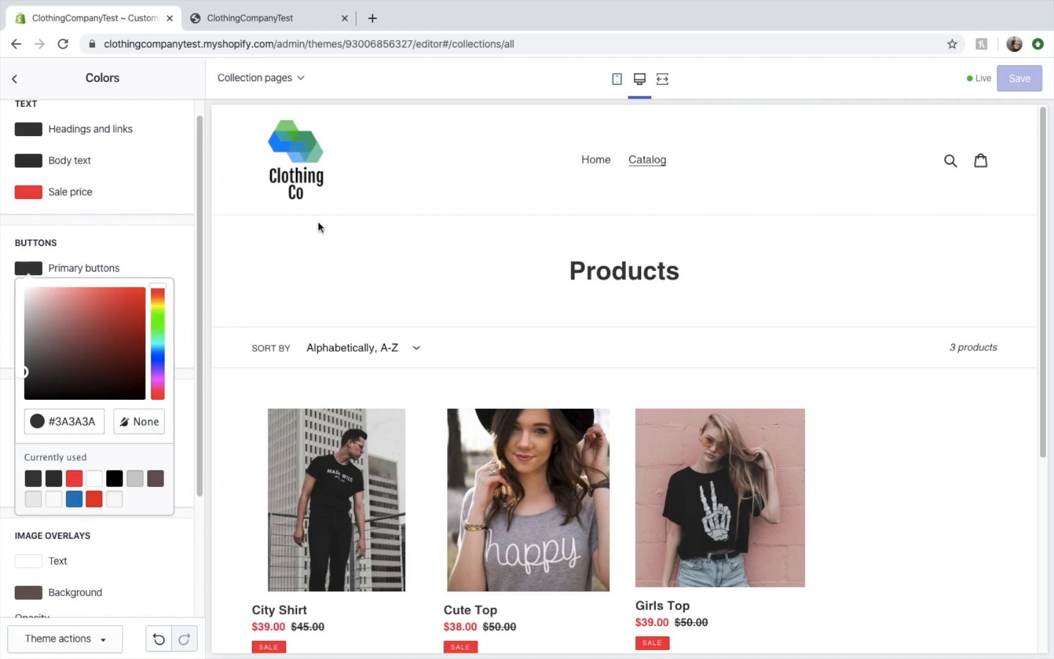
{"action": "left_click", "coordinate": [601, 162]}
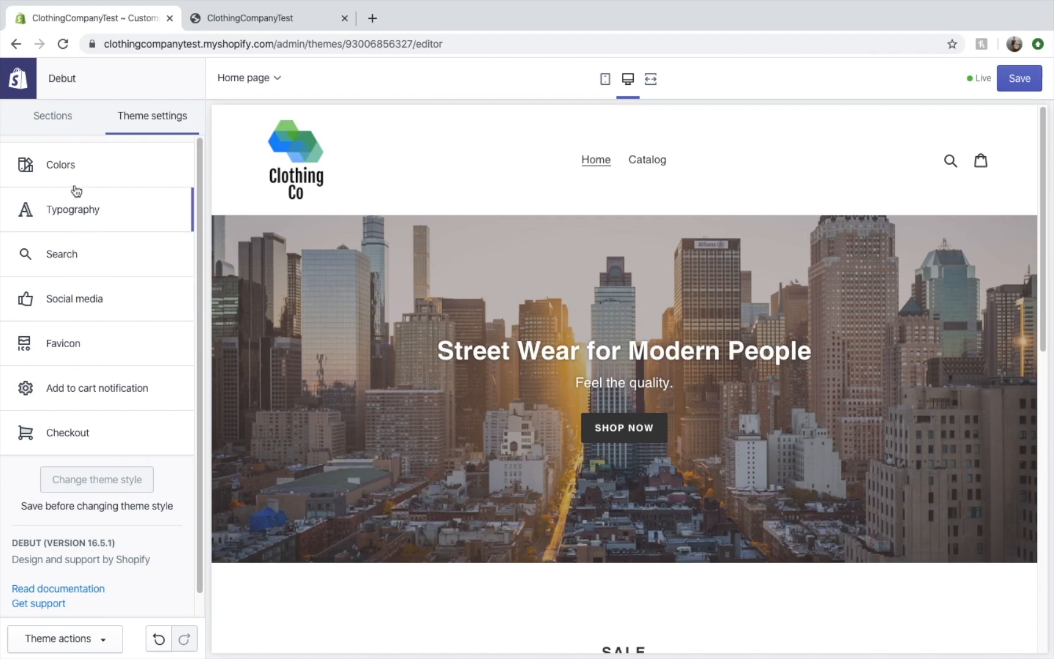
{"action": "left_click", "coordinate": [64, 166]}
{"action": "left_click", "coordinate": [24, 289]}
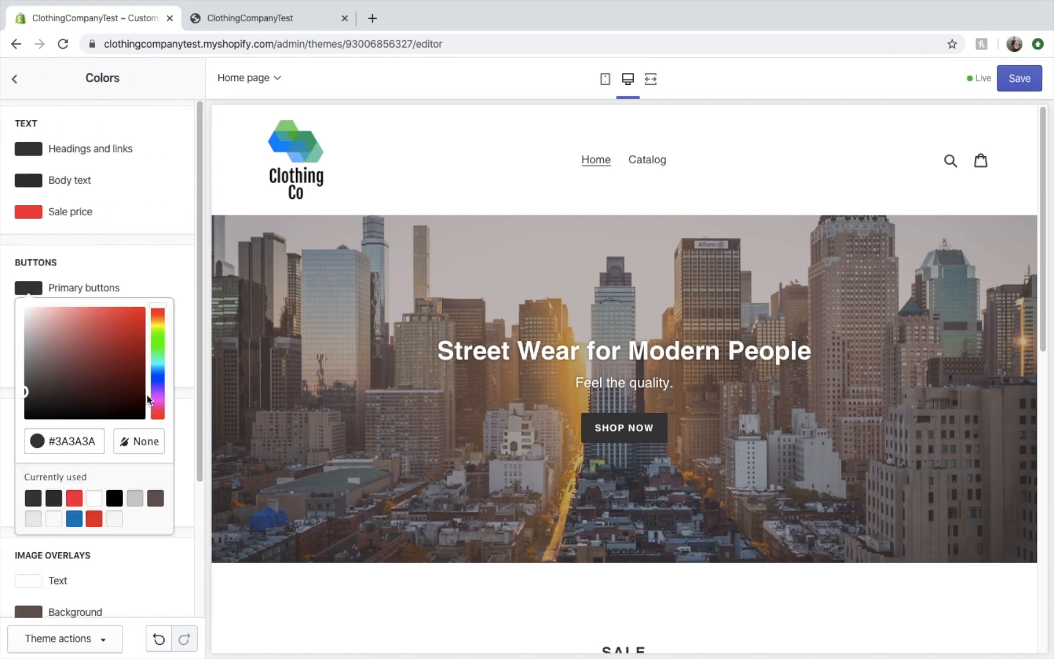
{"action": "mouse_move", "coordinate": [62, 412]}
{"action": "left_mouse_down"}
{"action": "mouse_move", "coordinate": [57, 405]}
{"action": "mouse_move", "coordinate": [23, 427]}
{"action": "mouse_move", "coordinate": [25, 402]}
{"action": "mouse_move", "coordinate": [23, 420]}
{"action": "left_mouse_up"}
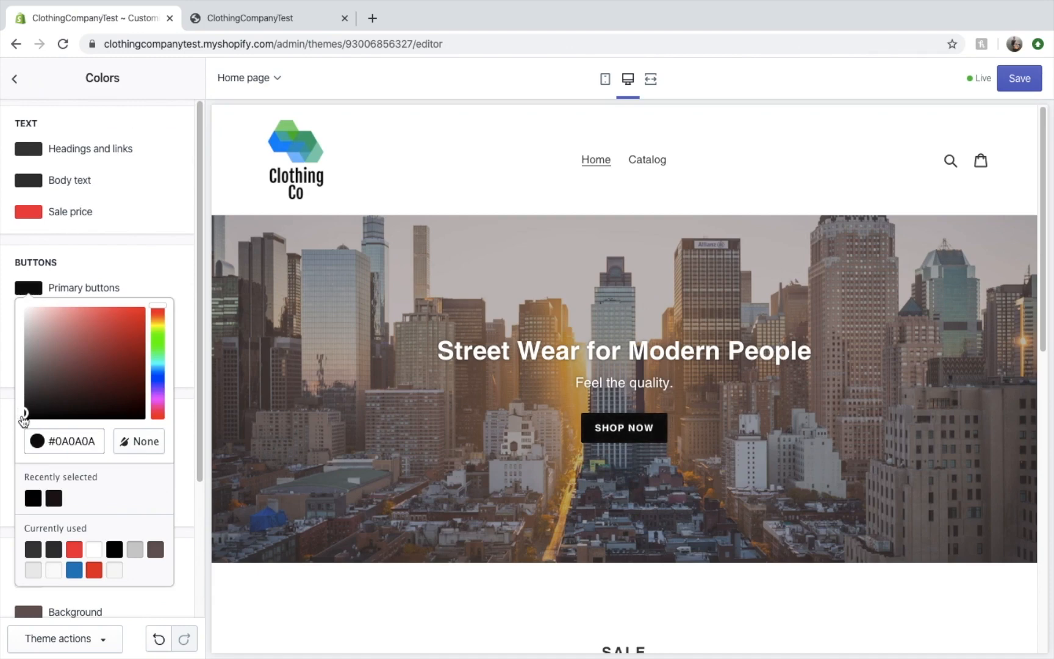
{"action": "left_click", "coordinate": [186, 518]}
- Set the theme's sale price color to the light purple #BF79FF, checking it against the home page's Sale products
{"action": "scroll", "coordinate": [515, 356], "scroll_direction": "down", "scroll_amount": 10}
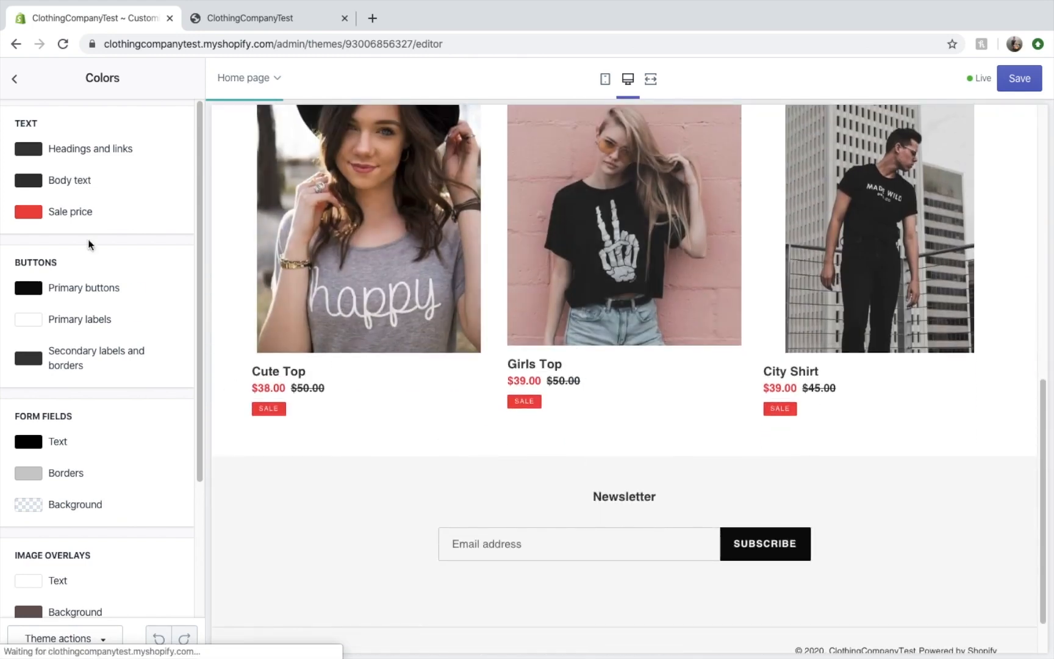
{"action": "left_click", "coordinate": [37, 213]}
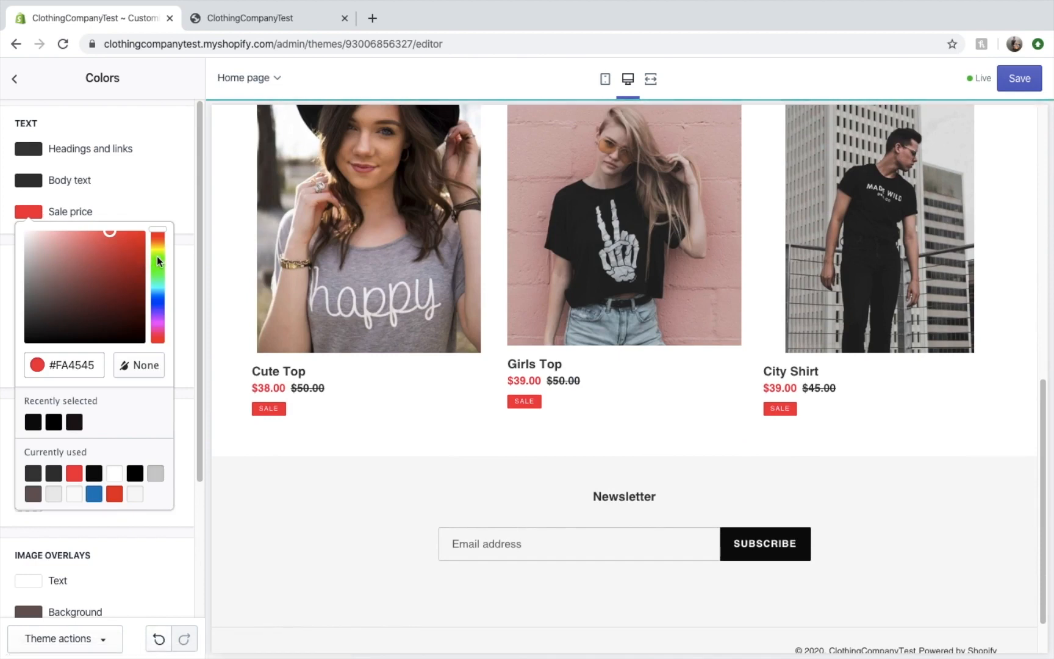
{"action": "left_click_drag", "start_coordinate": [157, 257], "coordinate": [168, 313]}
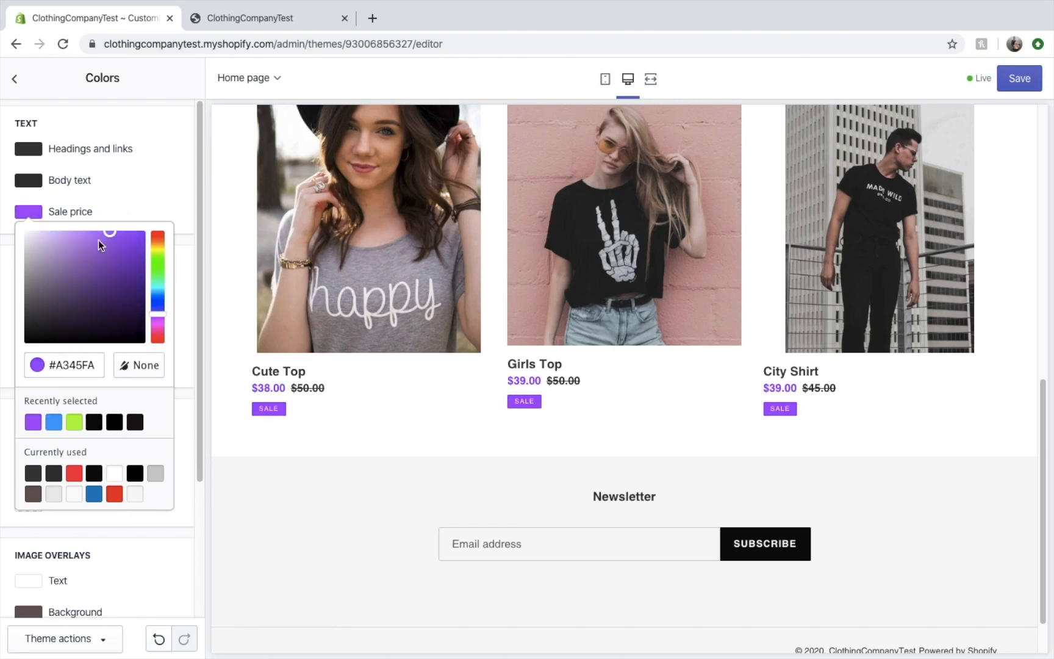
{"action": "left_click_drag", "start_coordinate": [109, 239], "coordinate": [89, 236]}
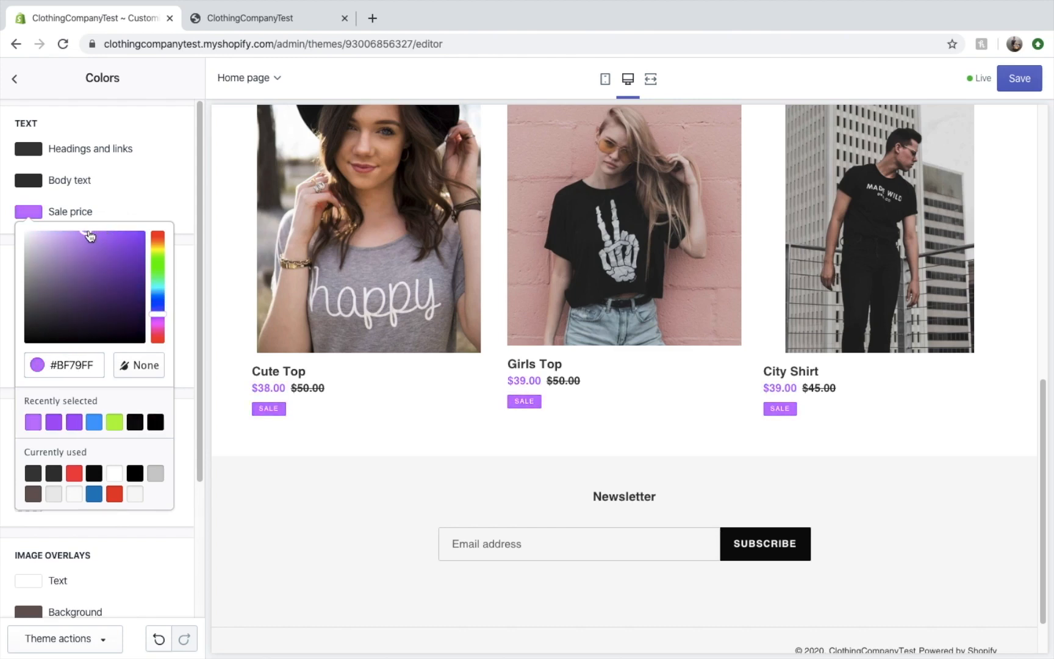
{"action": "left_click", "coordinate": [186, 331]}
- Go through the remaining theme colors, keep the image overlay text white, and save the theme
{"action": "scroll", "coordinate": [174, 503], "scroll_direction": "down", "scroll_amount": 1}
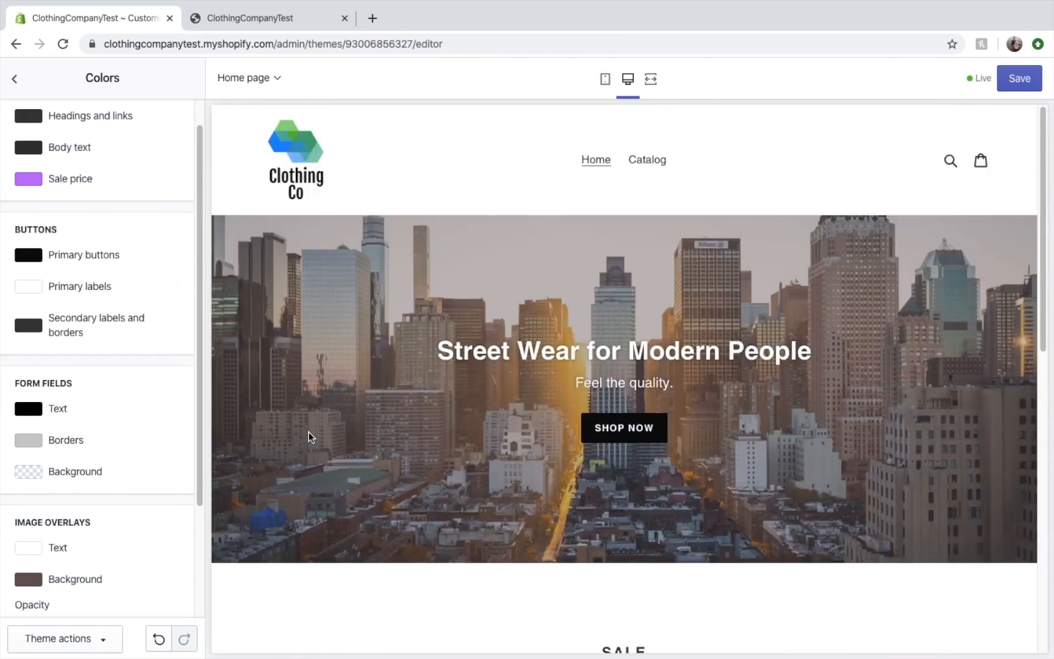
{"action": "scroll", "coordinate": [76, 508], "scroll_direction": "down", "scroll_amount": 3}
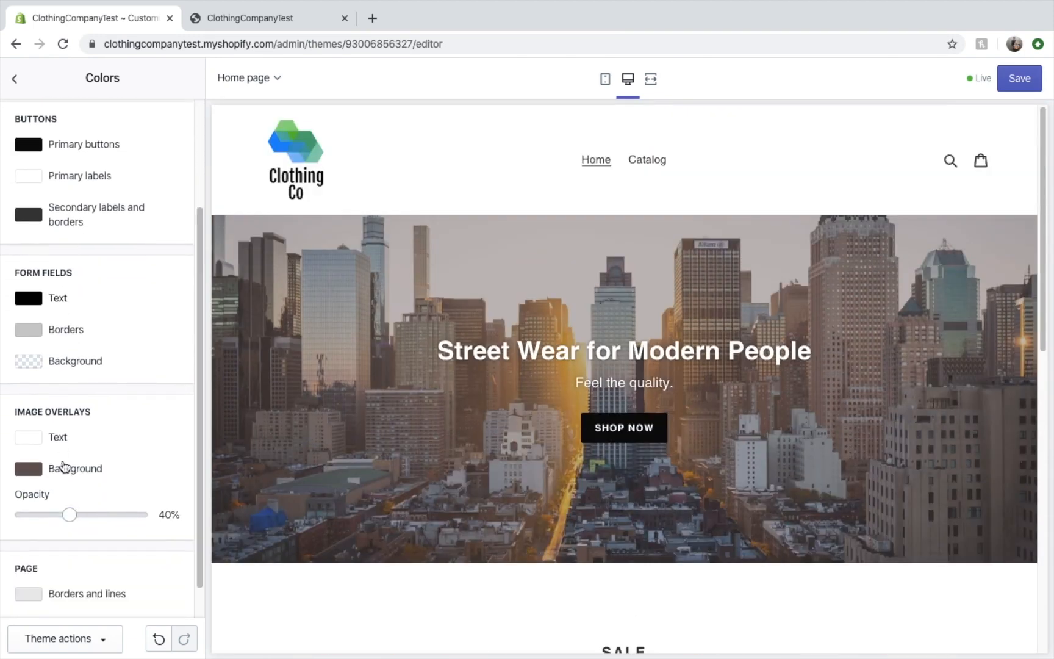
{"action": "left_click", "coordinate": [31, 438]}
{"action": "left_click_drag", "start_coordinate": [42, 485], "coordinate": [7, 453]}
{"action": "scroll", "coordinate": [126, 393], "scroll_direction": "down", "scroll_amount": 1}
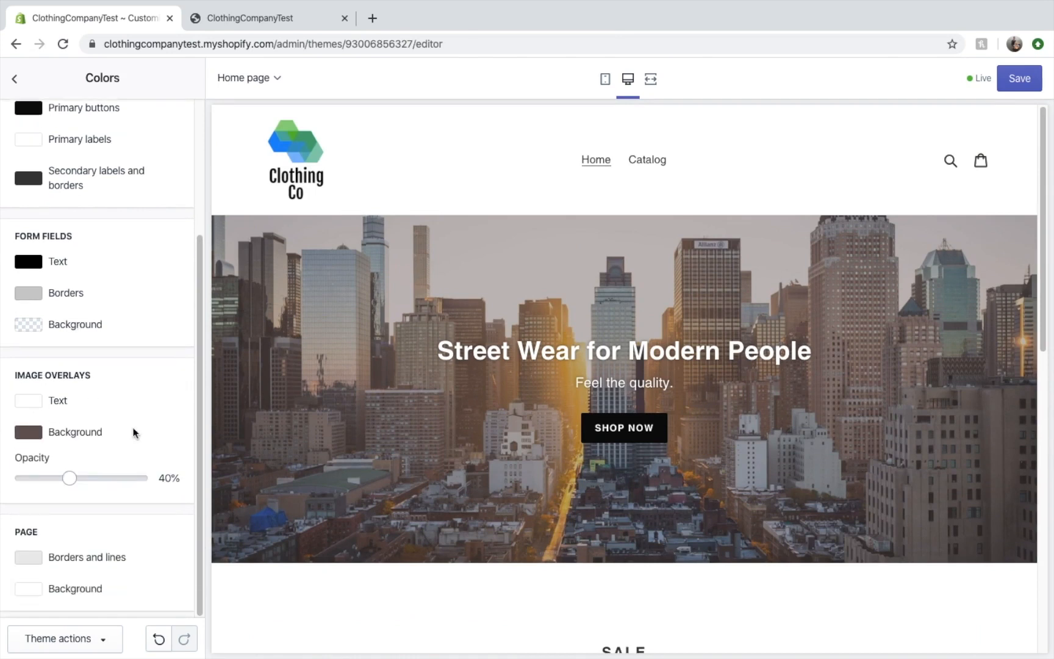
{"action": "scroll", "coordinate": [132, 440], "scroll_direction": "up", "scroll_amount": 5}
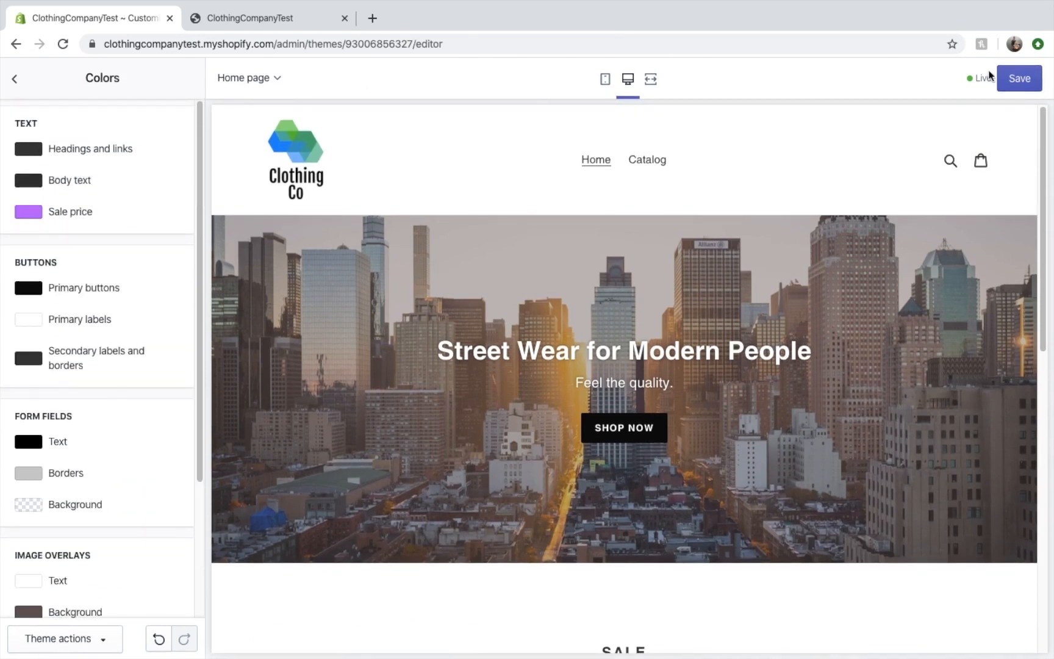
{"action": "left_click", "coordinate": [1013, 79]}
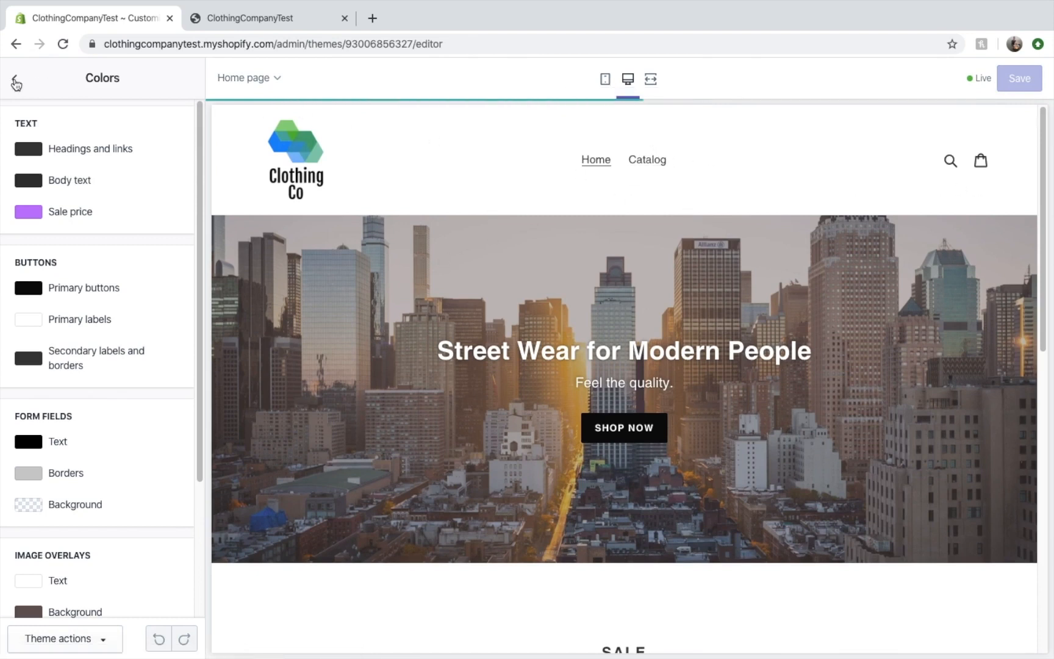
- Leave the theme editor and start adding a new page to the online store
{"action": "left_click", "coordinate": [14, 78]}
{"action": "left_click", "coordinate": [33, 114]}
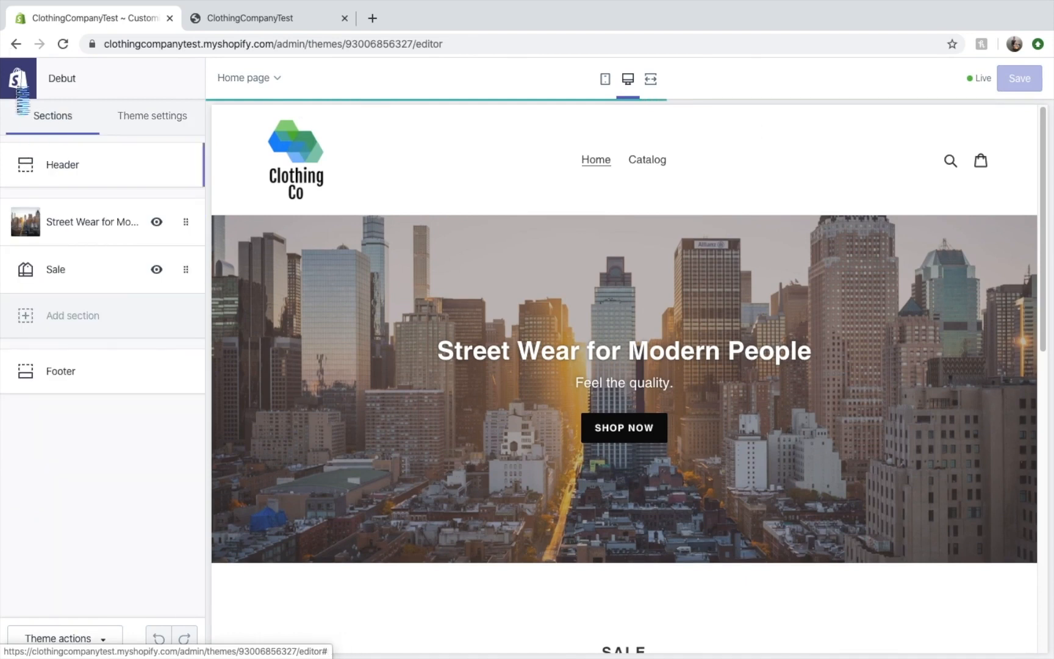
{"action": "left_click", "coordinate": [35, 75]}
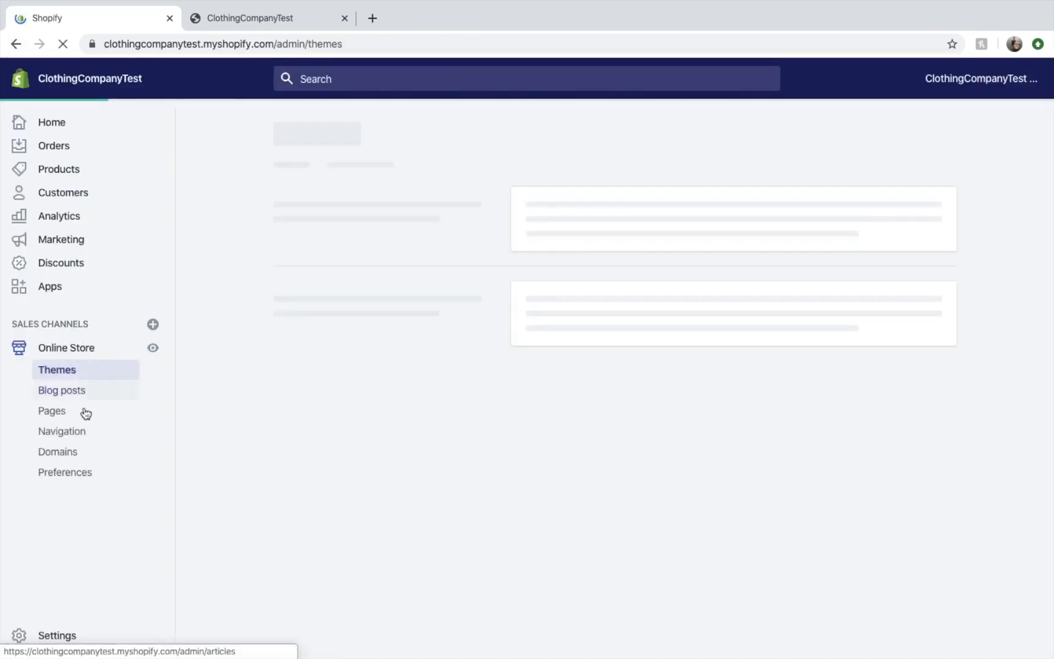
{"action": "left_click", "coordinate": [58, 412]}
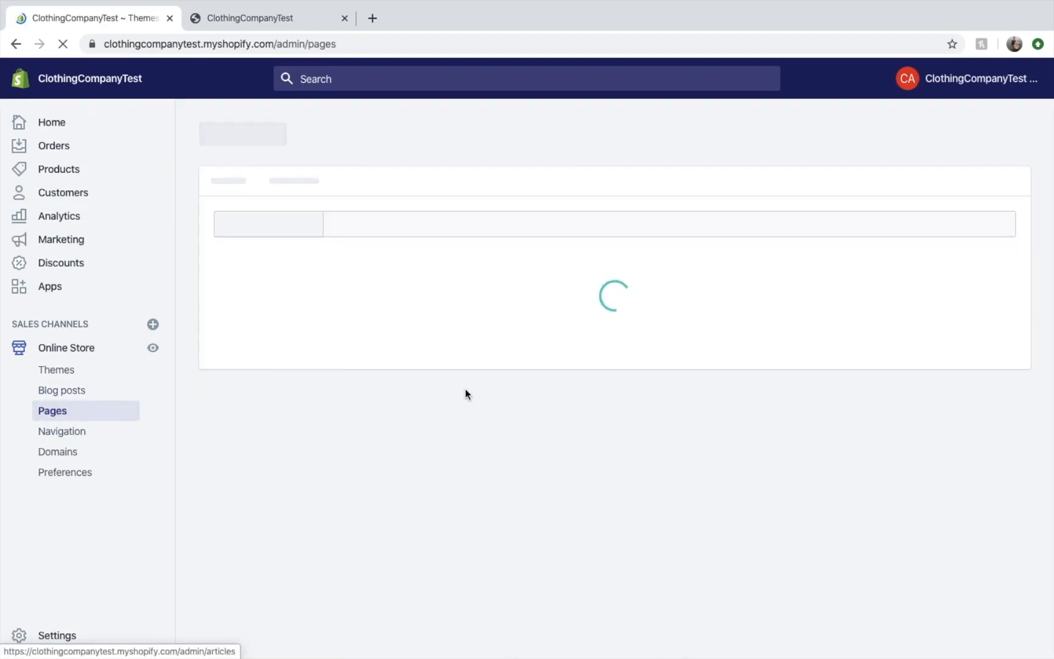
{"action": "scroll", "coordinate": [428, 467], "scroll_direction": "down", "scroll_amount": 3}
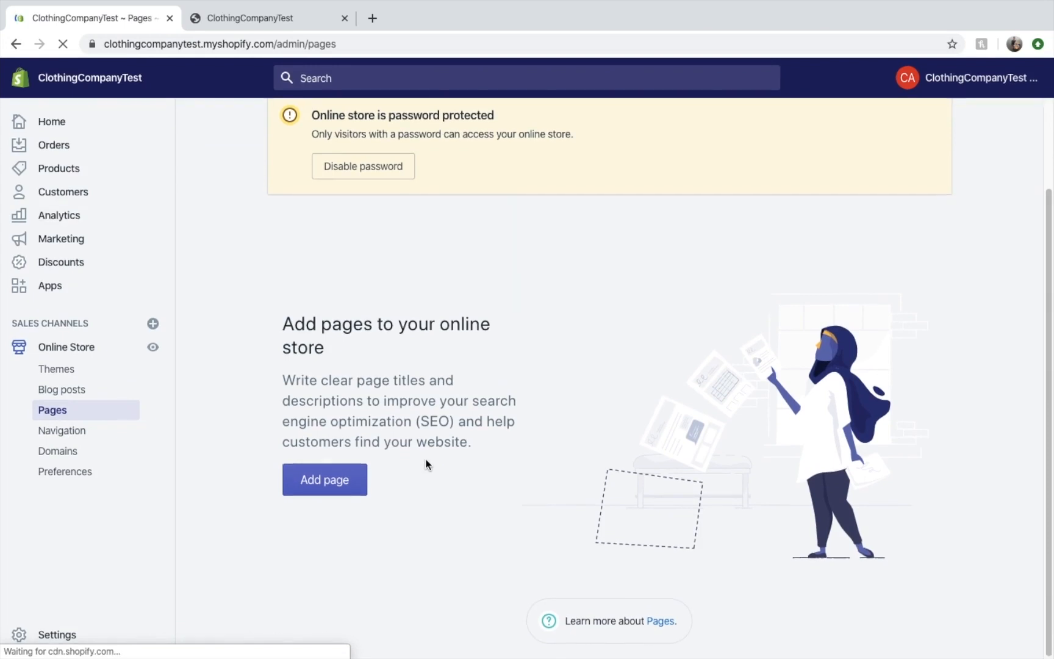
{"action": "scroll", "coordinate": [412, 376], "scroll_direction": "down", "scroll_amount": 3}
{"action": "left_click", "coordinate": [308, 471]}
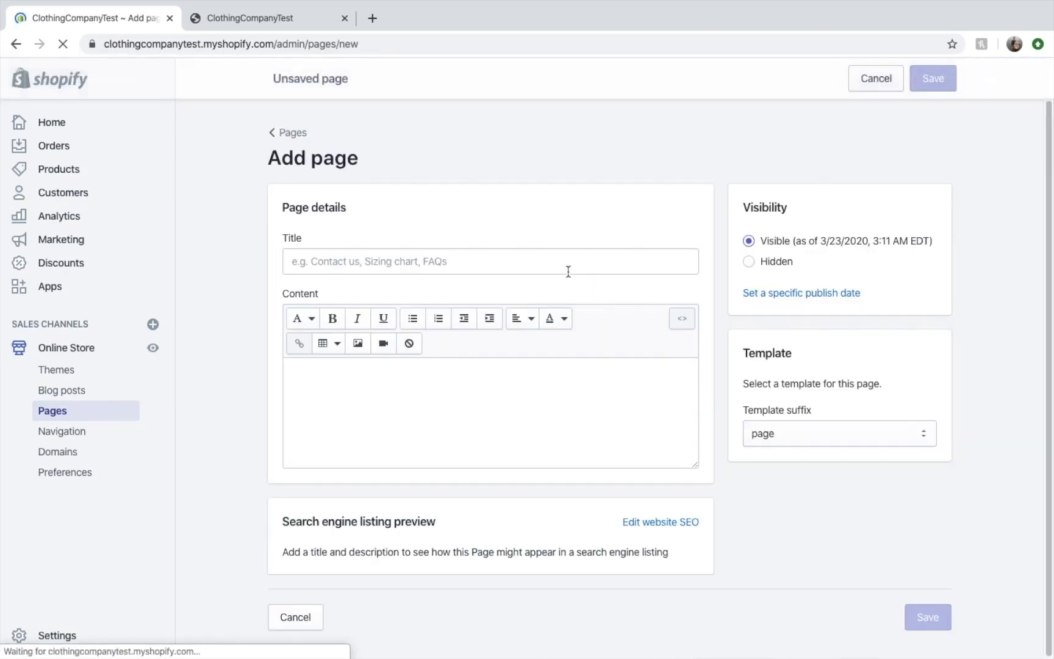
- Title the new page "Shop", use the page template, and save it
{"action": "left_click", "coordinate": [407, 250]}
{"action": "type", "text": "Sh"}
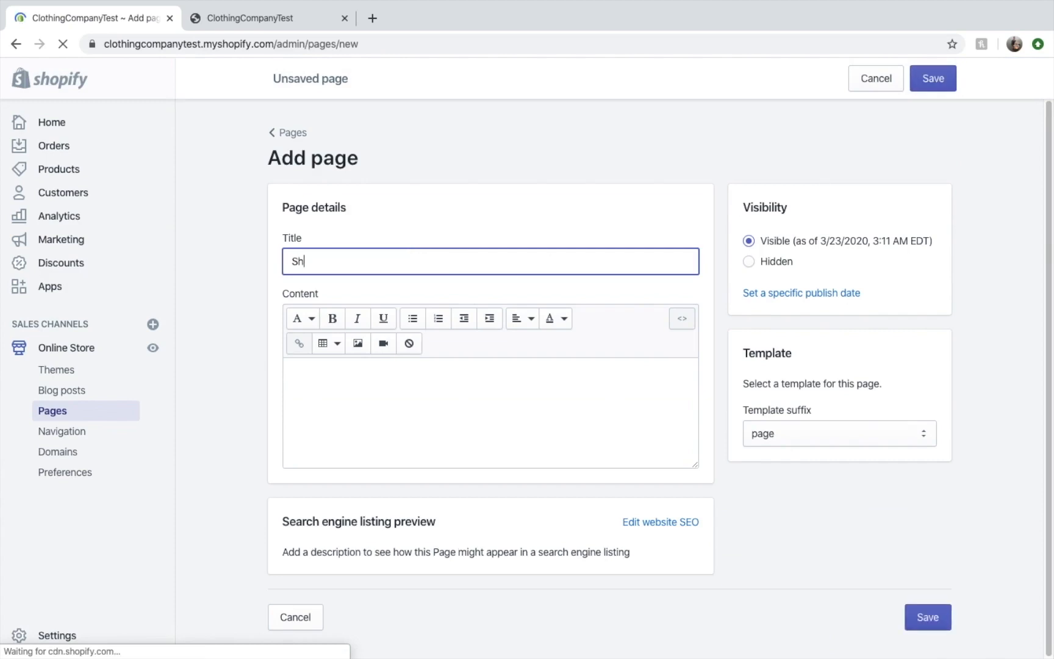
{"action": "type", "text": "op"}
{"action": "left_click", "coordinate": [821, 433]}
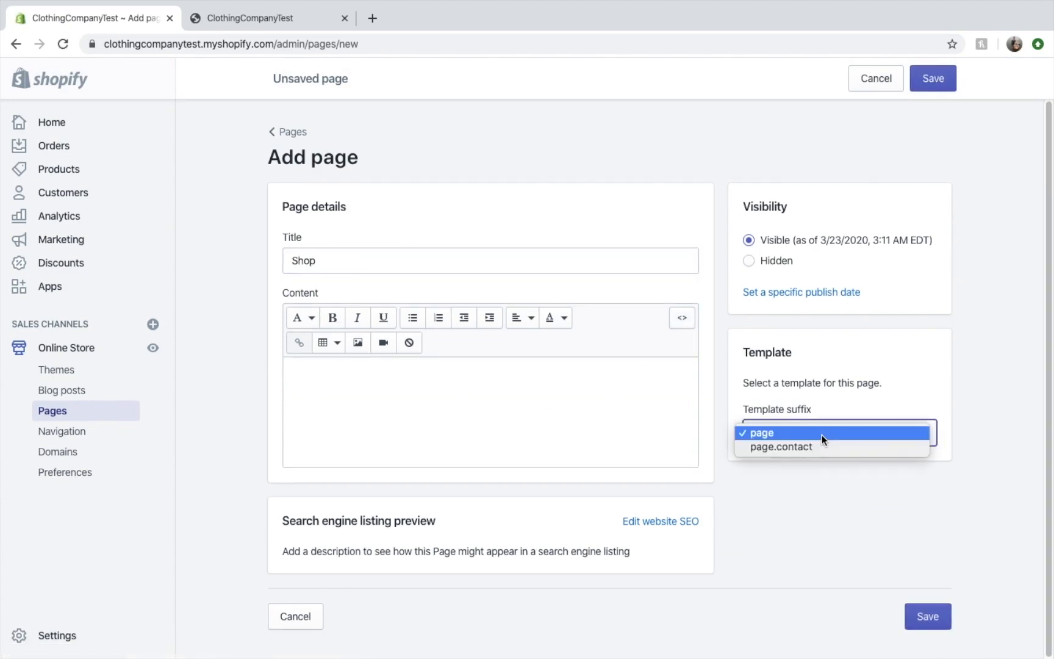
{"action": "left_click", "coordinate": [822, 434]}
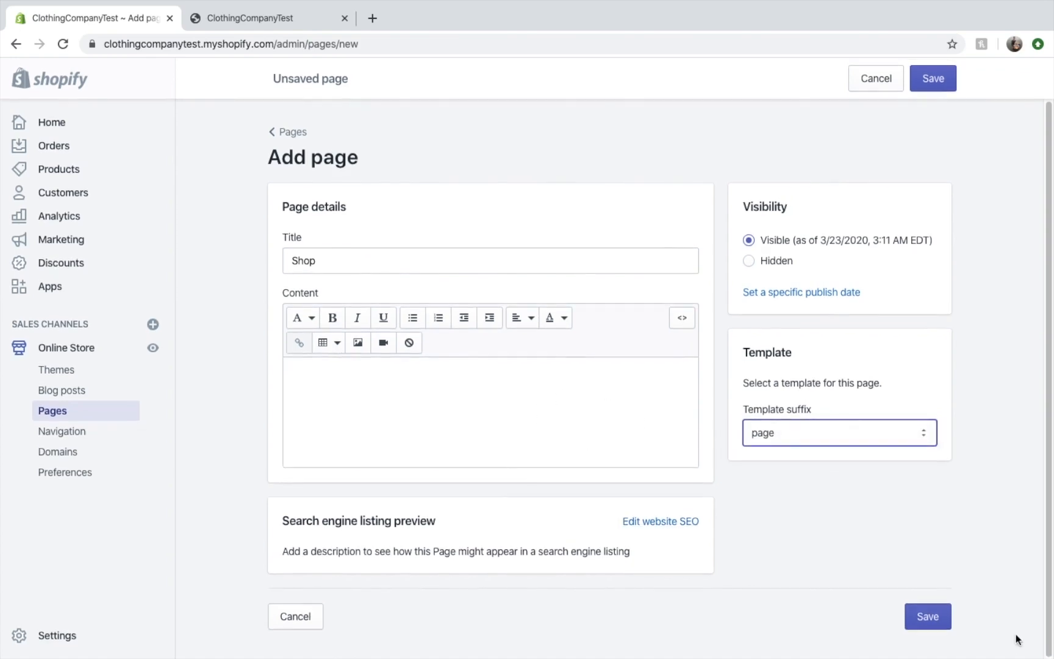
{"action": "left_click", "coordinate": [930, 617]}
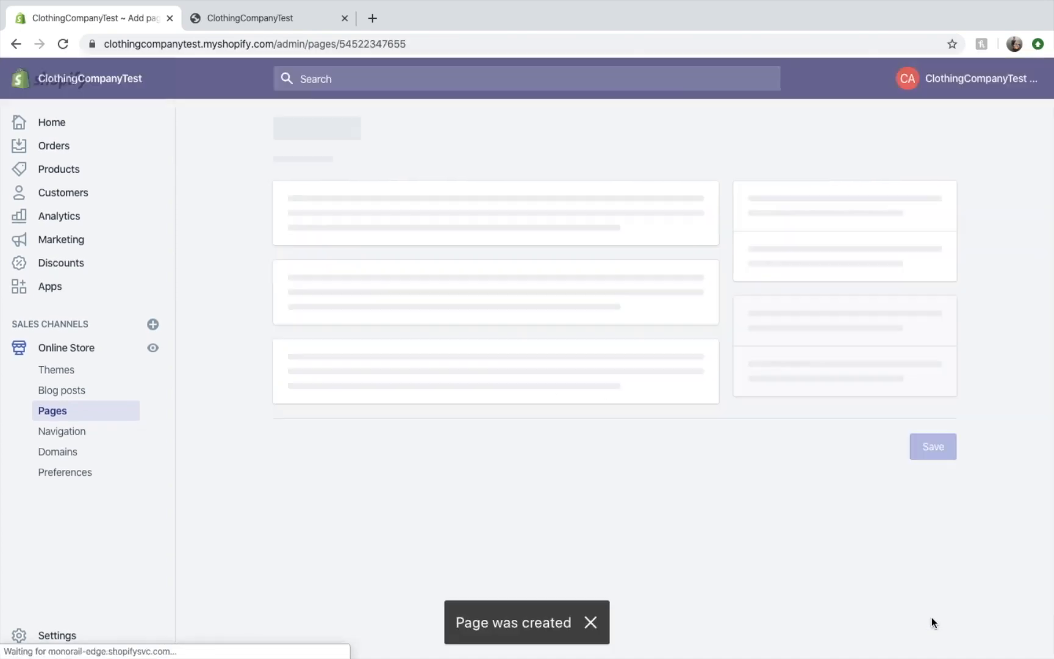
{"action": "scroll", "coordinate": [303, 366], "scroll_direction": "down", "scroll_amount": 1}
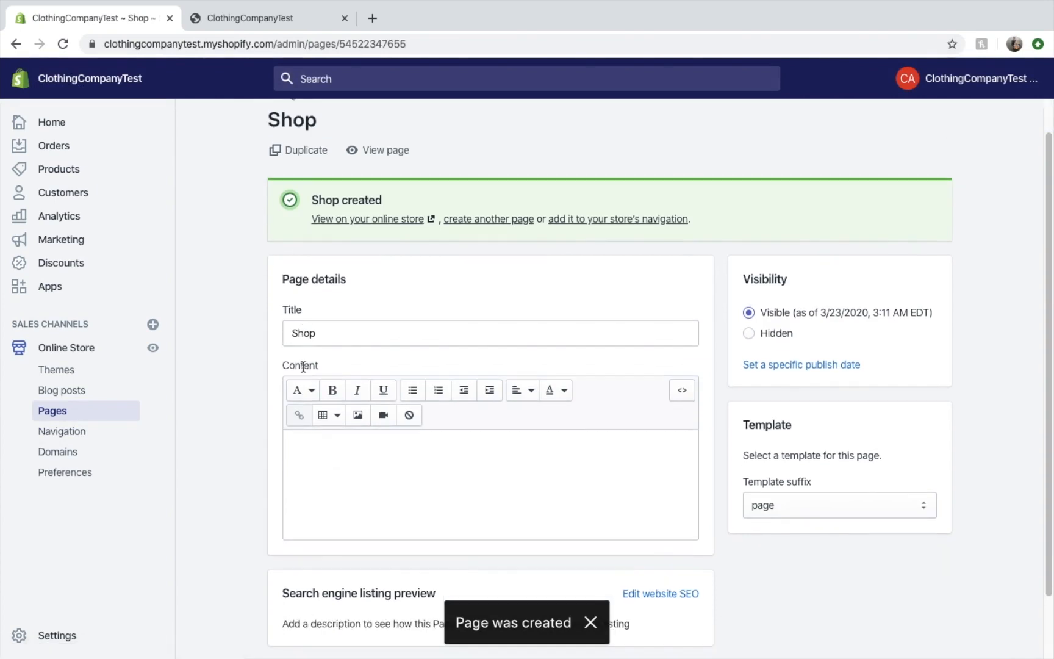
- Rename the Catalog item of the store's main menu to "Shop", keep its link to All Products, and save the menu
{"action": "left_click", "coordinate": [111, 430]}
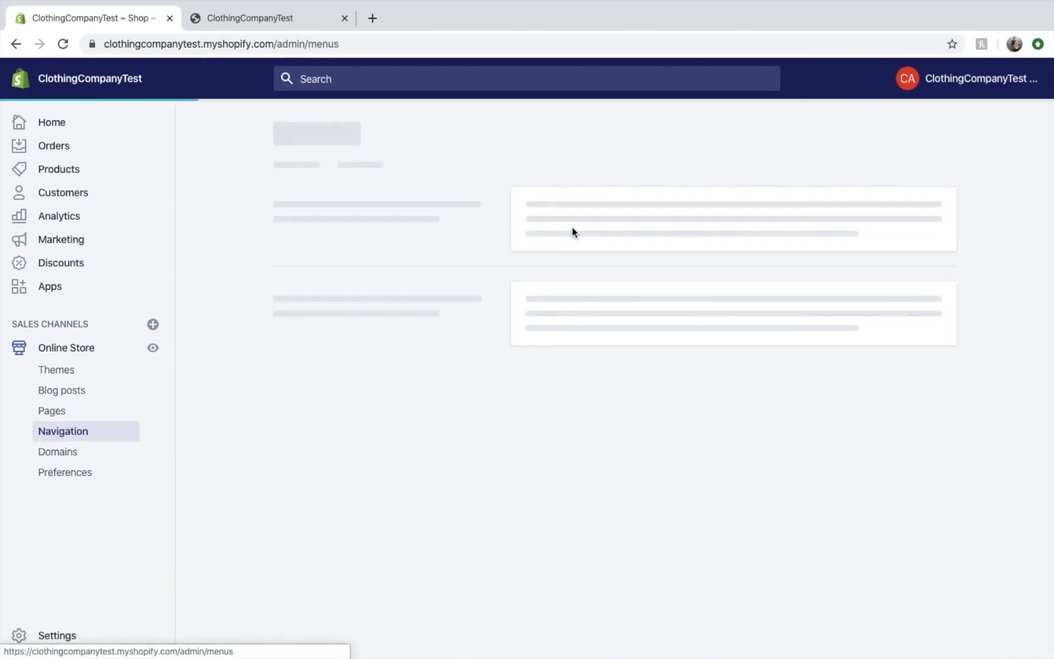
{"action": "scroll", "coordinate": [450, 440], "scroll_direction": "down", "scroll_amount": 1}
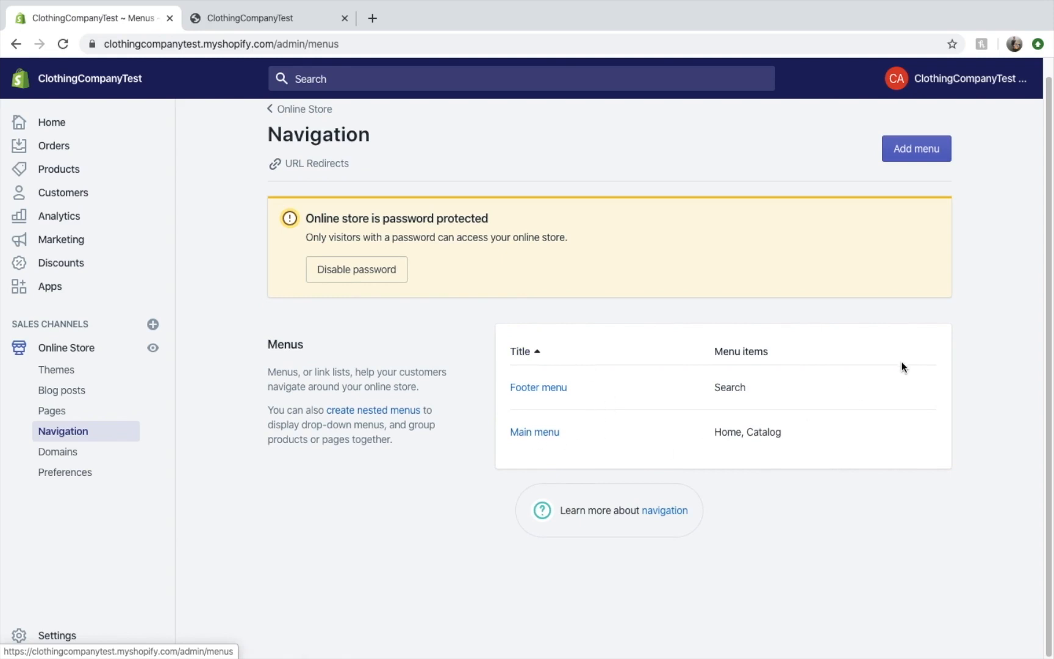
{"action": "left_click", "coordinate": [553, 433]}
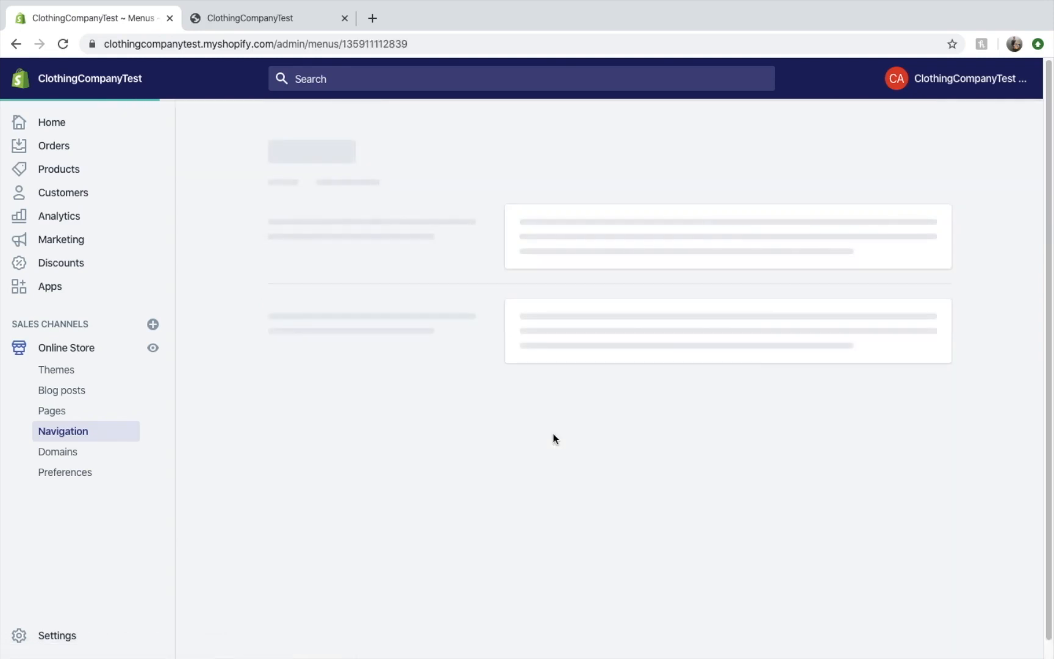
{"action": "left_click", "coordinate": [684, 400]}
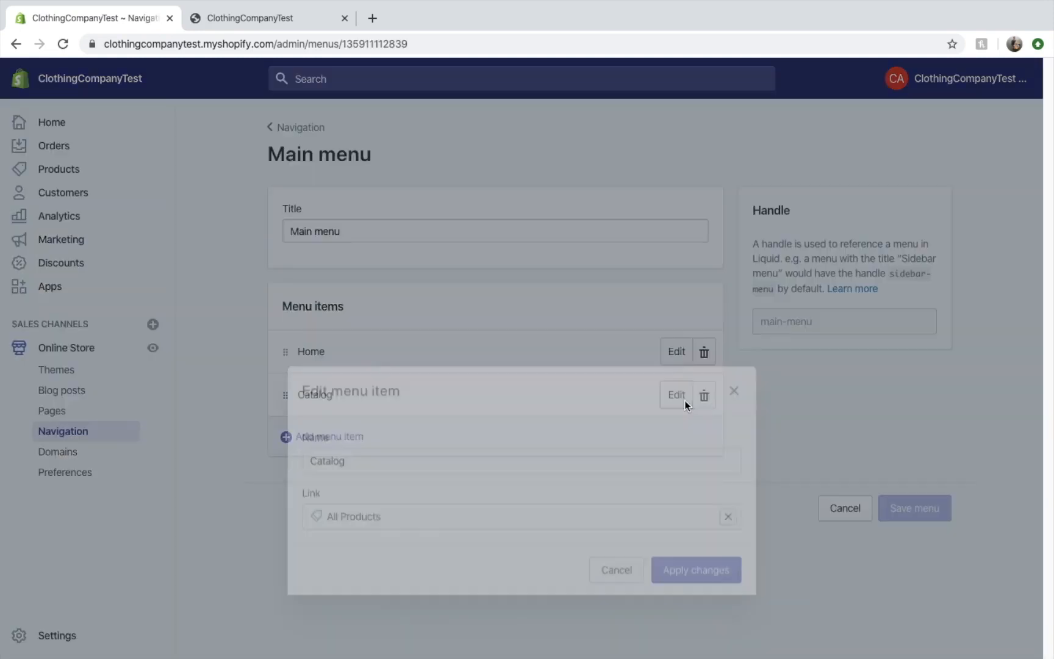
{"action": "double_click", "coordinate": [440, 355]}
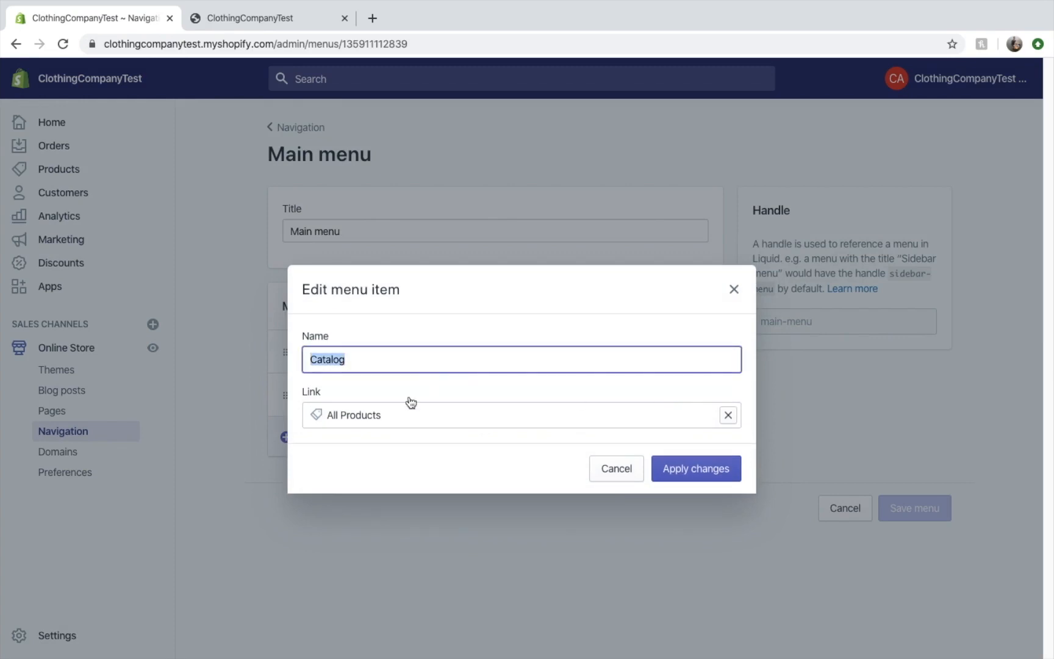
{"action": "type", "text": "Shop"}
{"action": "left_click", "coordinate": [512, 415]}
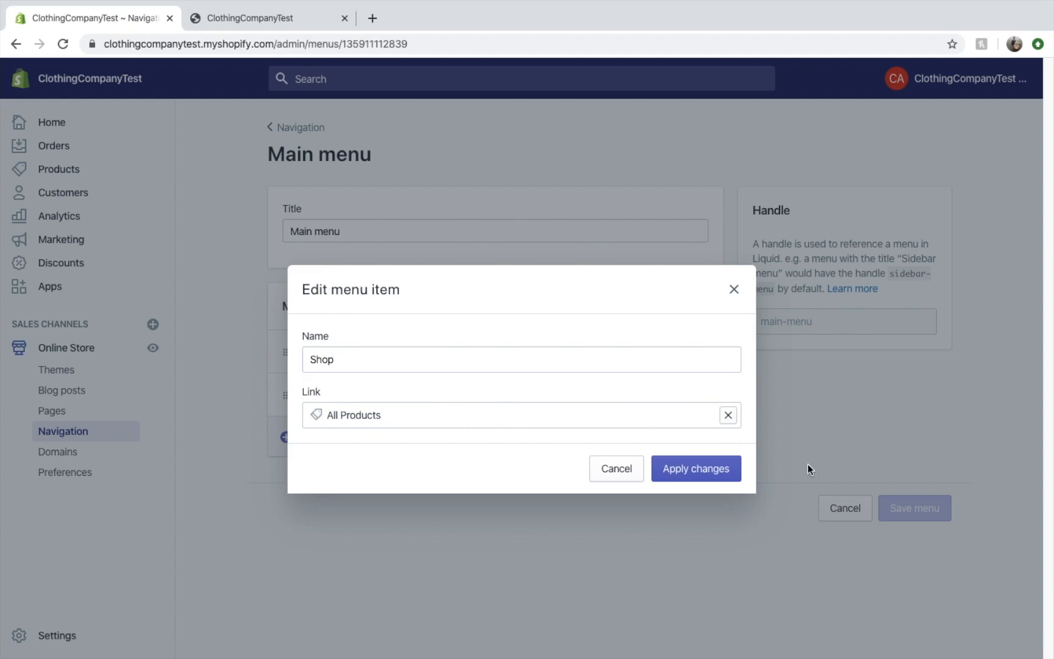
{"action": "left_click", "coordinate": [736, 476]}
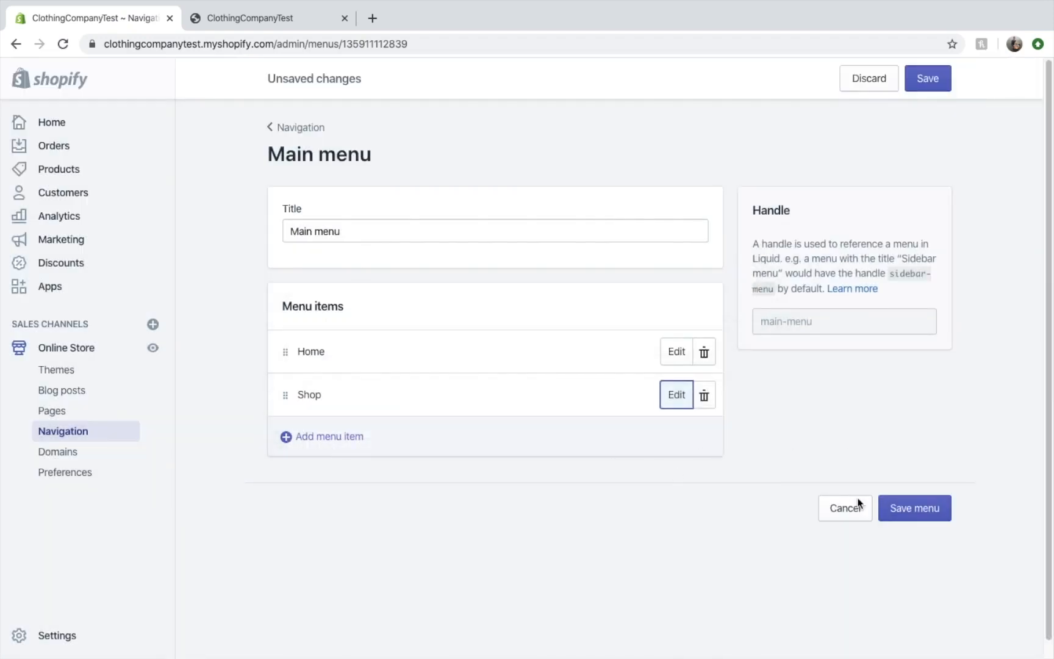
{"action": "left_click", "coordinate": [922, 506]}
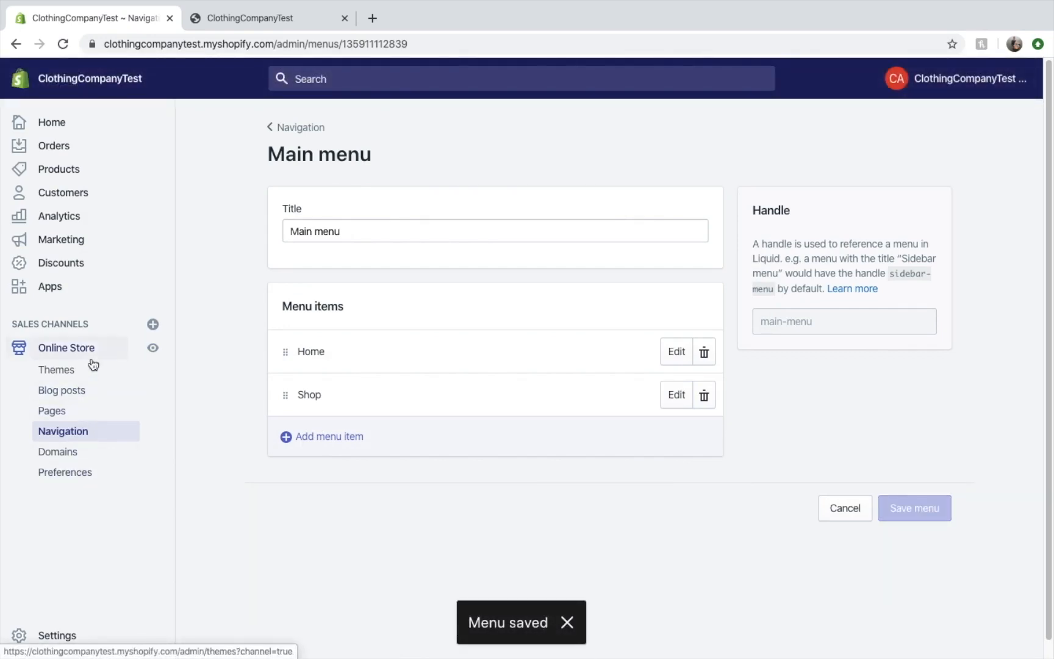
- View the live storefront in place of the old preview, dismiss the admin banner, and look over the home page from header to footer
{"action": "left_click", "coordinate": [153, 348]}
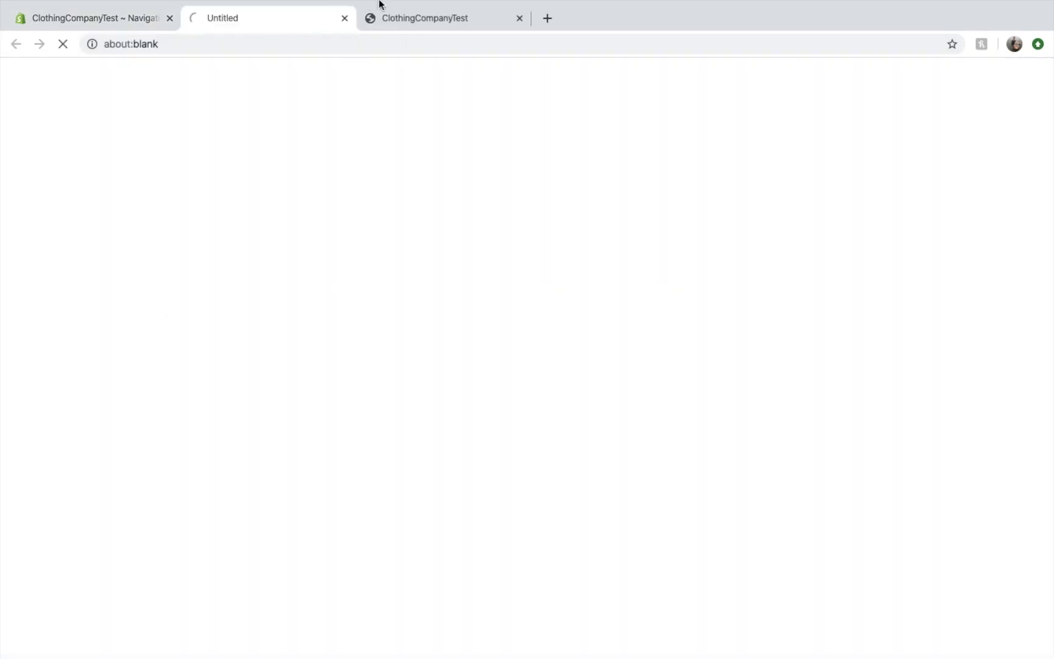
{"action": "left_click", "coordinate": [420, 17]}
{"action": "left_click", "coordinate": [519, 19]}
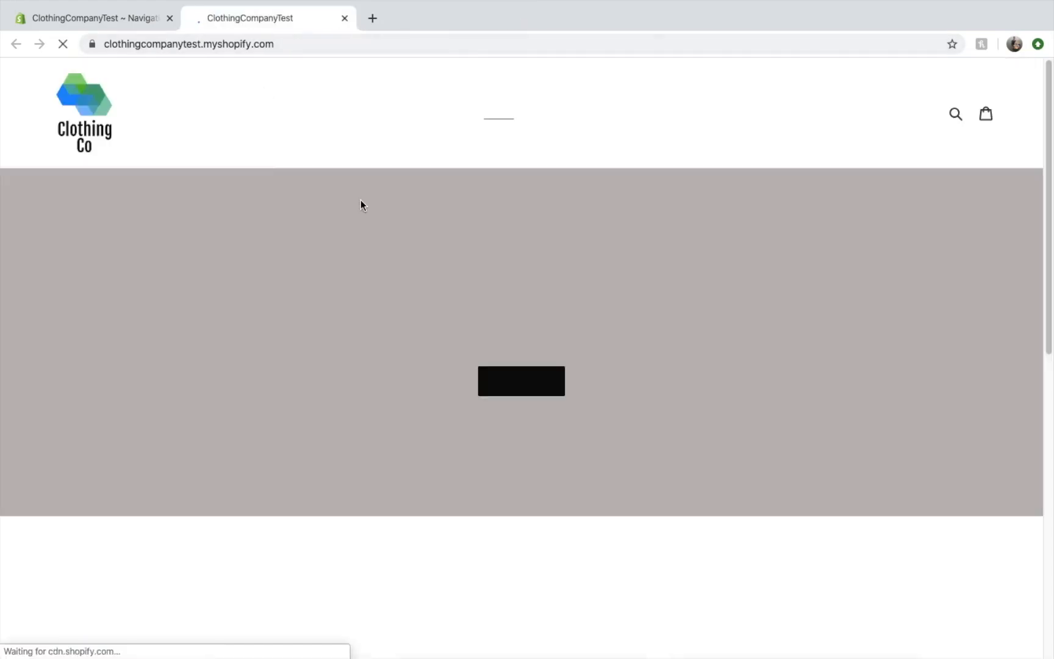
{"action": "scroll", "coordinate": [811, 457], "scroll_direction": "down", "scroll_amount": 2}
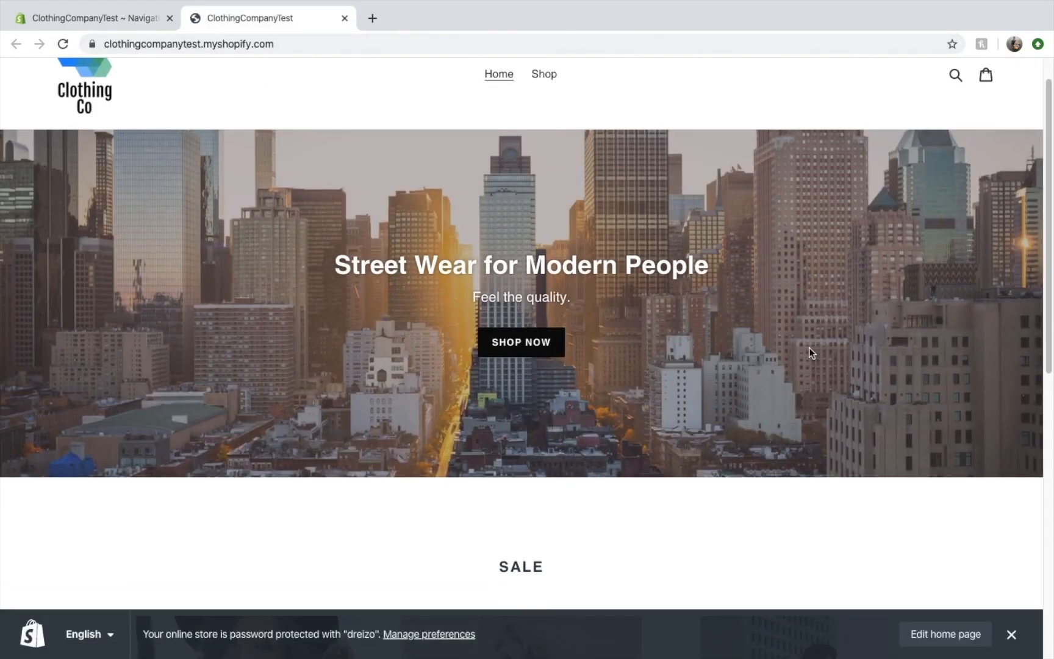
{"action": "scroll", "coordinate": [809, 347], "scroll_direction": "up", "scroll_amount": 2}
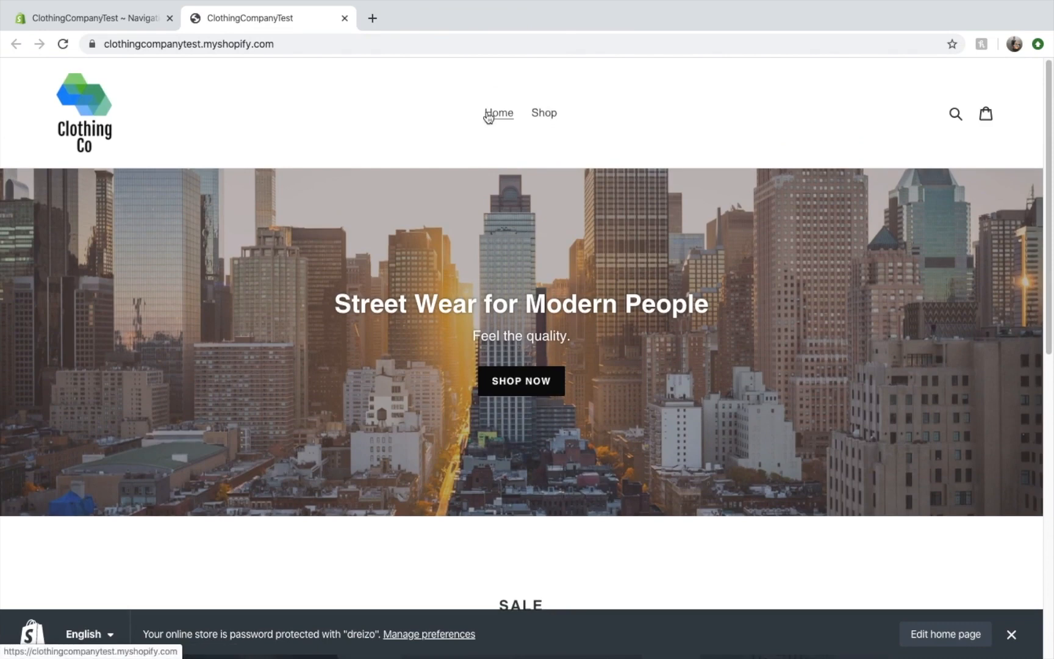
{"action": "scroll", "coordinate": [412, 398], "scroll_direction": "down", "scroll_amount": 10}
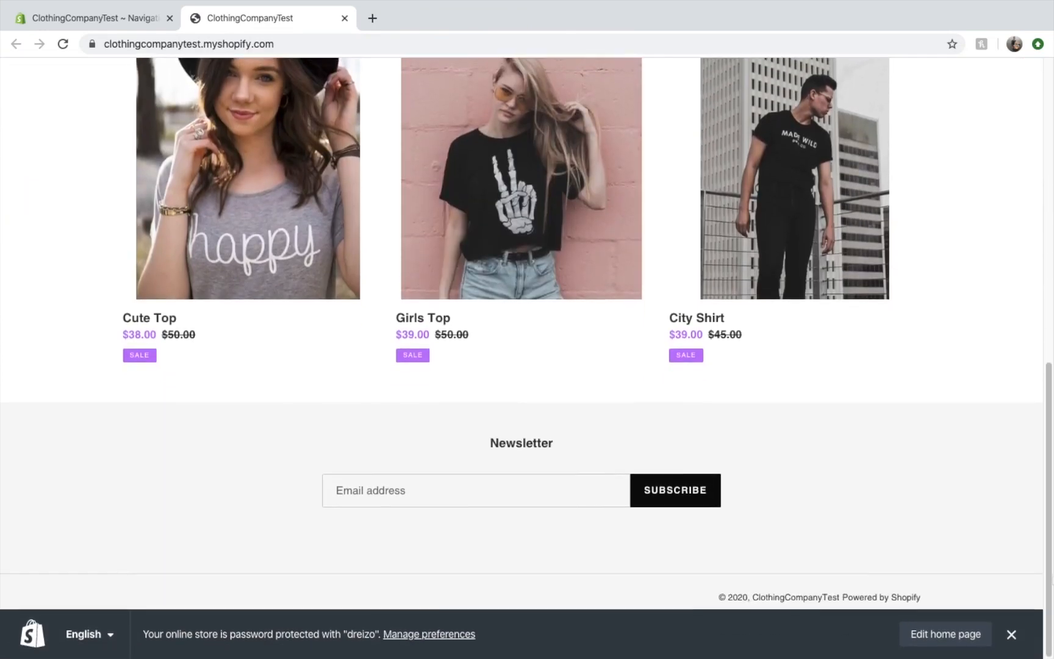
{"action": "left_click", "coordinate": [1010, 634]}
{"action": "scroll", "coordinate": [875, 541], "scroll_direction": "up", "scroll_amount": 10}
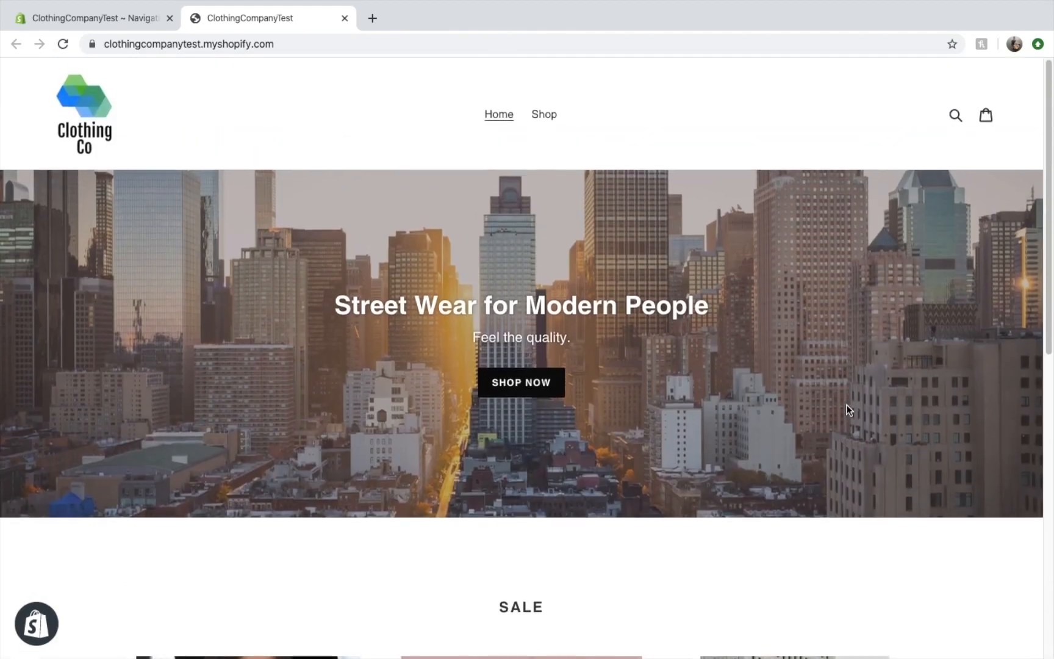
{"action": "scroll", "coordinate": [542, 411], "scroll_direction": "down", "scroll_amount": 10}
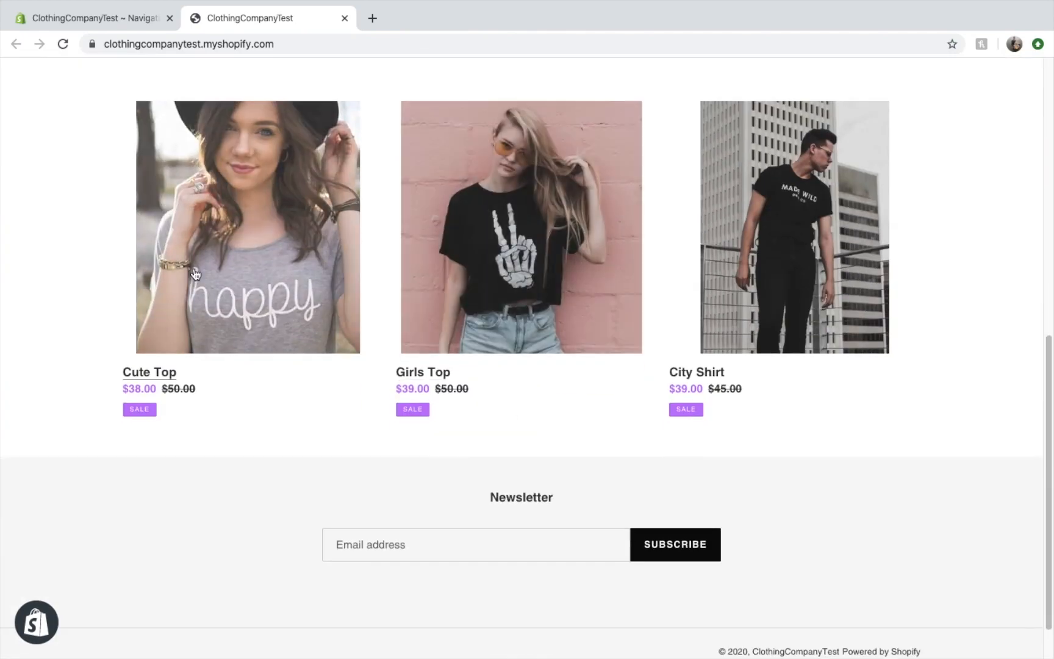
- View the Cute Top product page from the home page's Sale section and examine its details and related products
{"action": "left_click", "coordinate": [283, 261]}
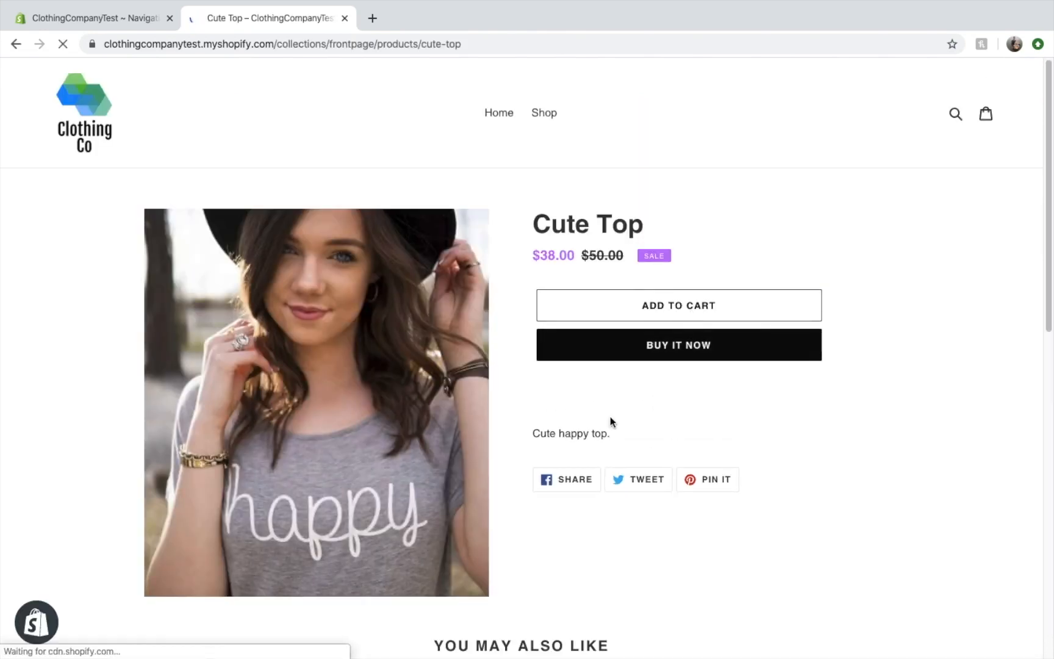
{"action": "scroll", "coordinate": [607, 427], "scroll_direction": "down", "scroll_amount": 8}
{"action": "scroll", "coordinate": [680, 320], "scroll_direction": "up", "scroll_amount": 7}
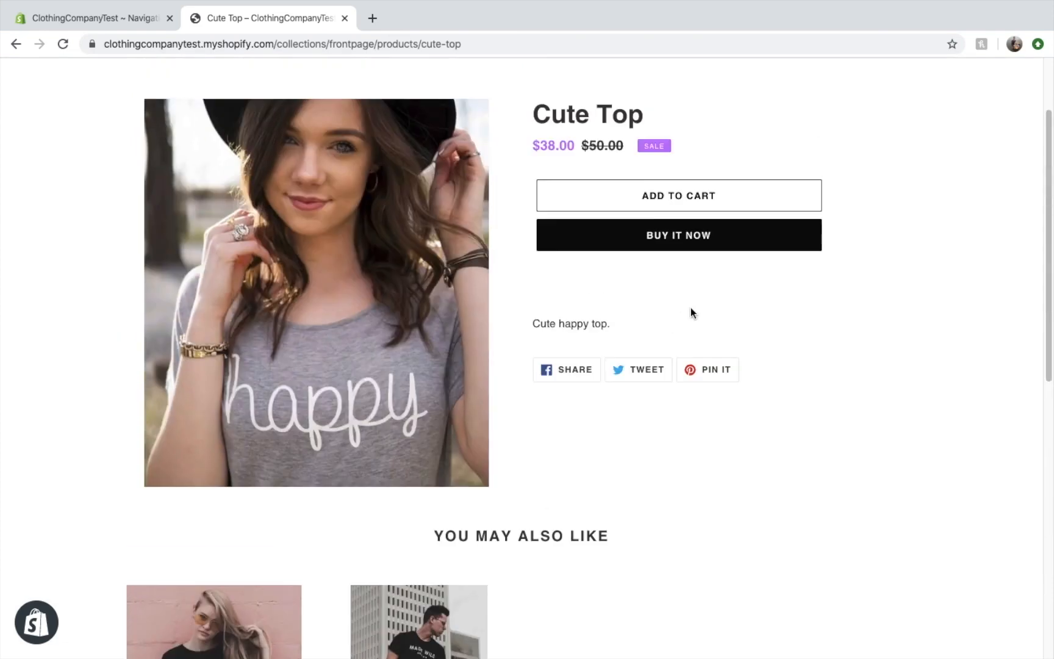
{"action": "scroll", "coordinate": [643, 350], "scroll_direction": "down", "scroll_amount": 9}
{"action": "scroll", "coordinate": [643, 354], "scroll_direction": "up", "scroll_amount": 11}
{"action": "scroll", "coordinate": [643, 358], "scroll_direction": "down", "scroll_amount": 1}
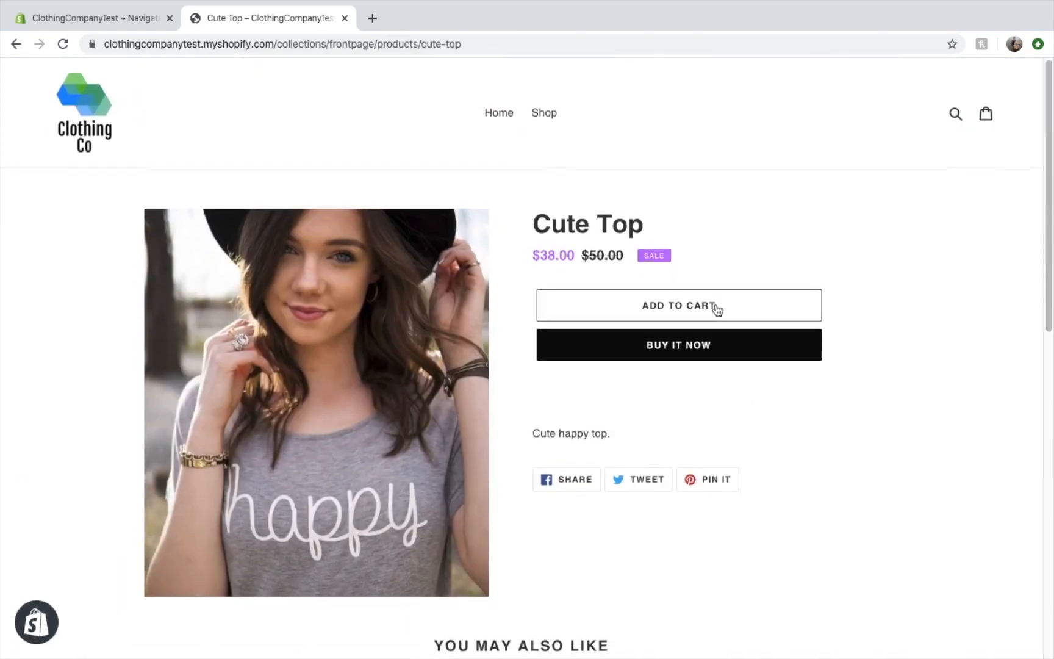
- Add the Cute Top to the cart and proceed from the cart to the checkout information page
{"action": "left_click", "coordinate": [716, 305]}
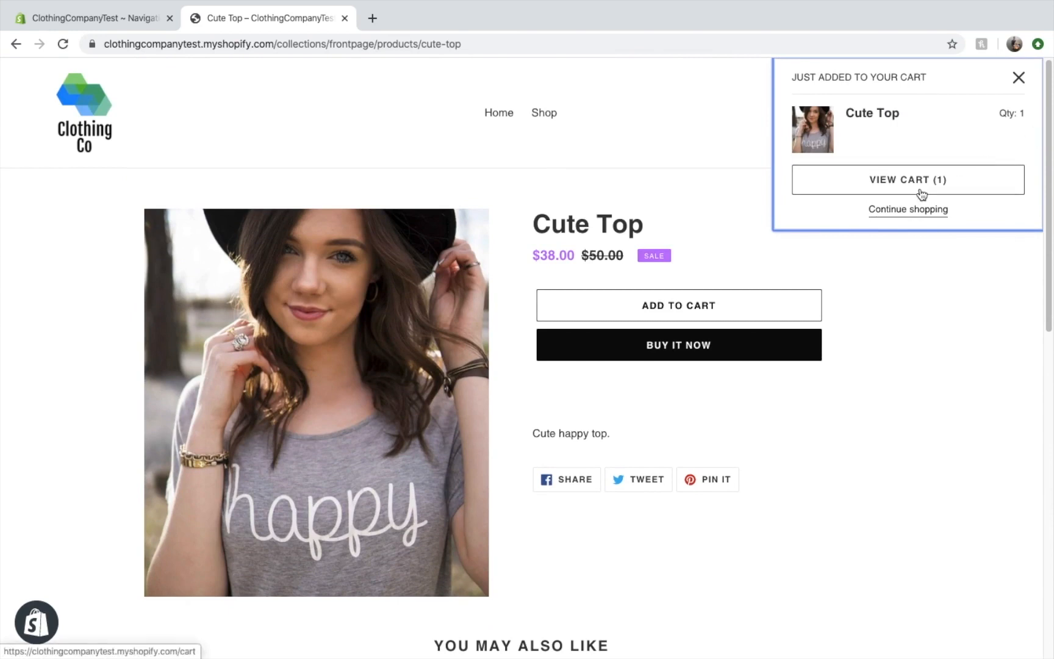
{"action": "left_click", "coordinate": [921, 193]}
{"action": "scroll", "coordinate": [682, 357], "scroll_direction": "down", "scroll_amount": 2}
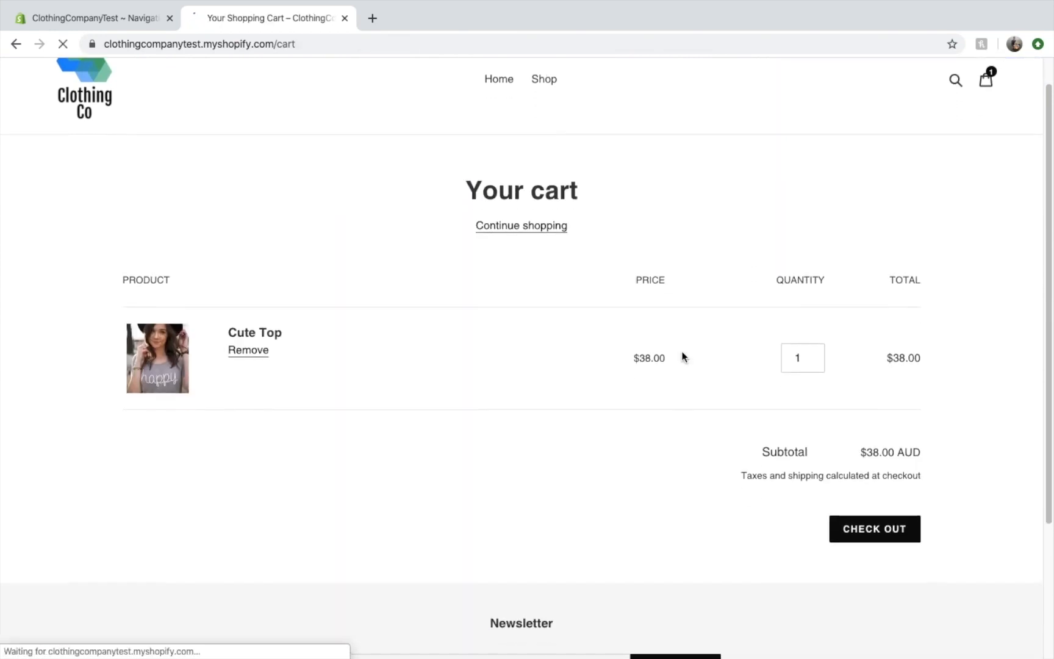
{"action": "left_click", "coordinate": [864, 486]}
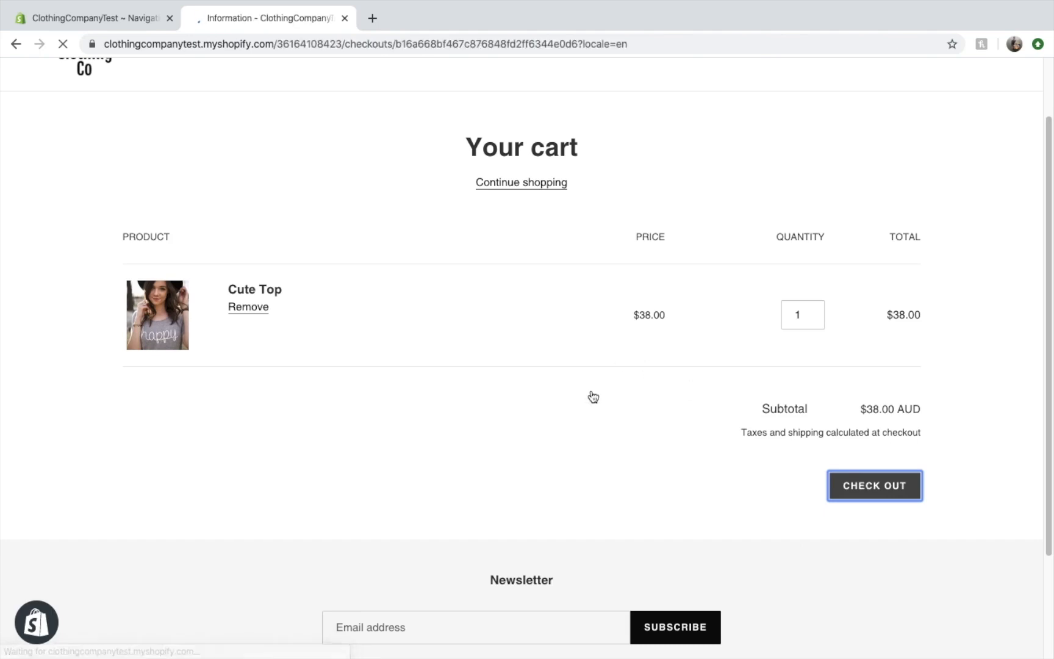
{"action": "scroll", "coordinate": [592, 395], "scroll_direction": "down", "scroll_amount": 3}
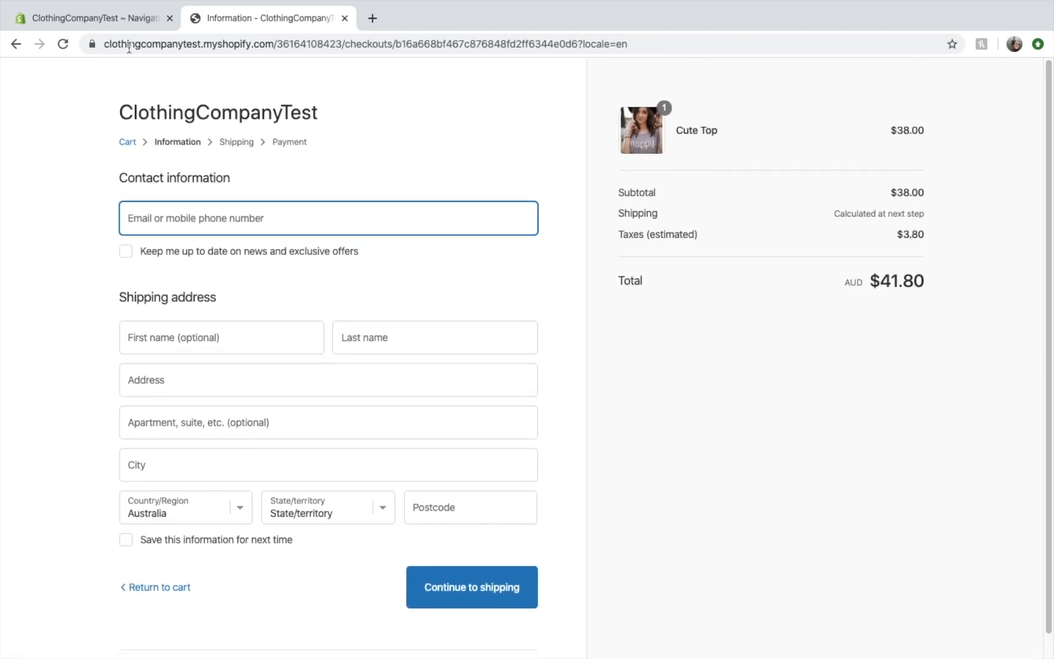
- Return to the store admin, view the domain settings, and compare them with the web address of the live checkout page
{"action": "left_click", "coordinate": [121, 28]}
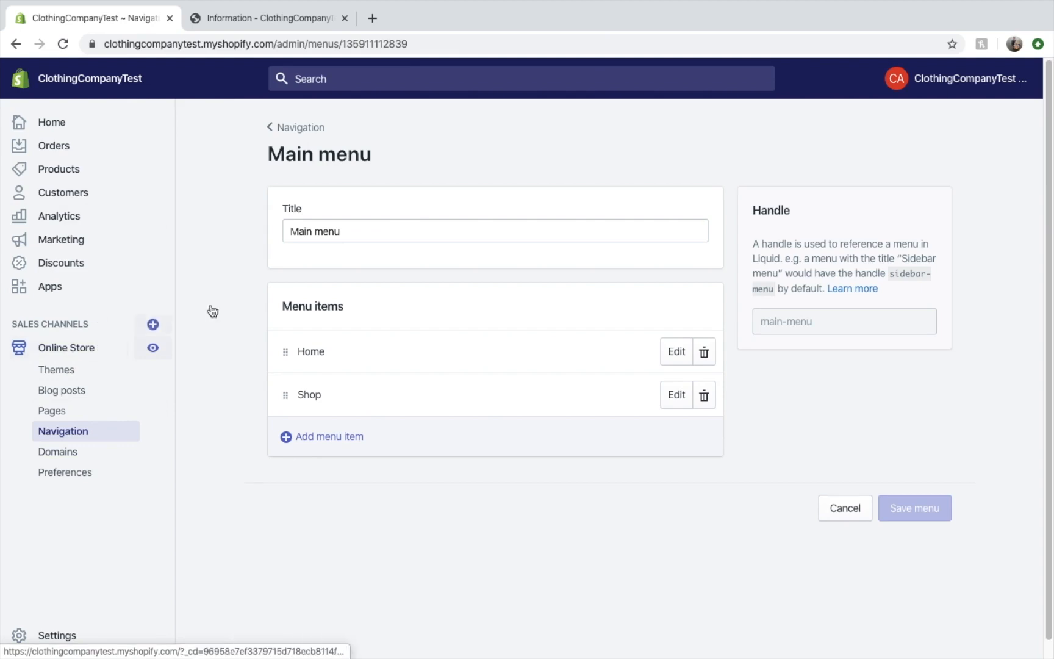
{"action": "left_click", "coordinate": [276, 125]}
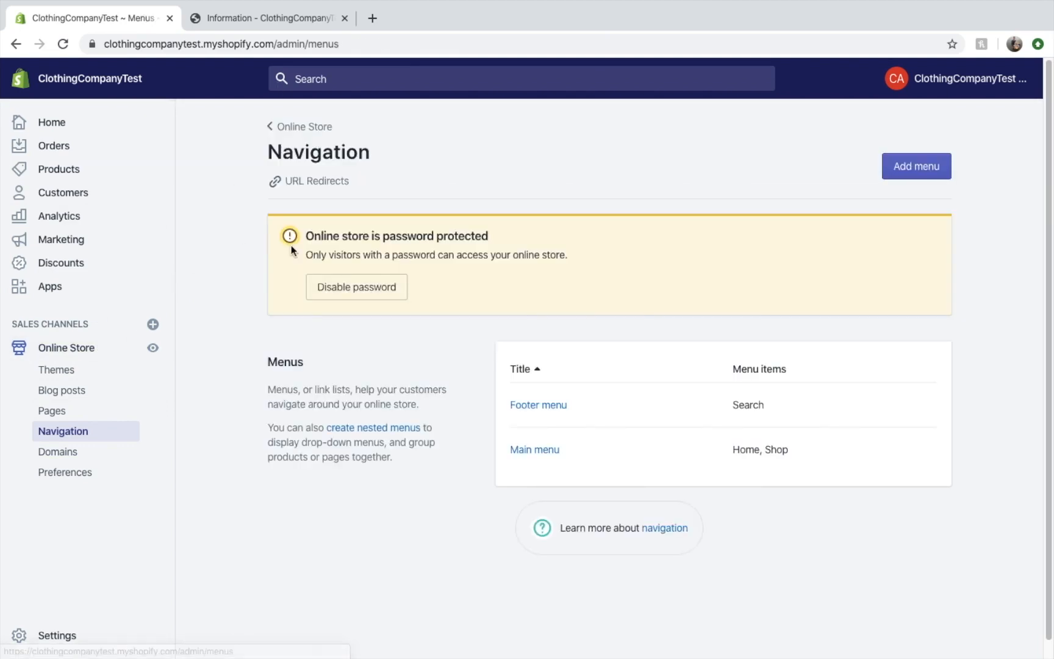
{"action": "scroll", "coordinate": [616, 485], "scroll_direction": "down", "scroll_amount": 1}
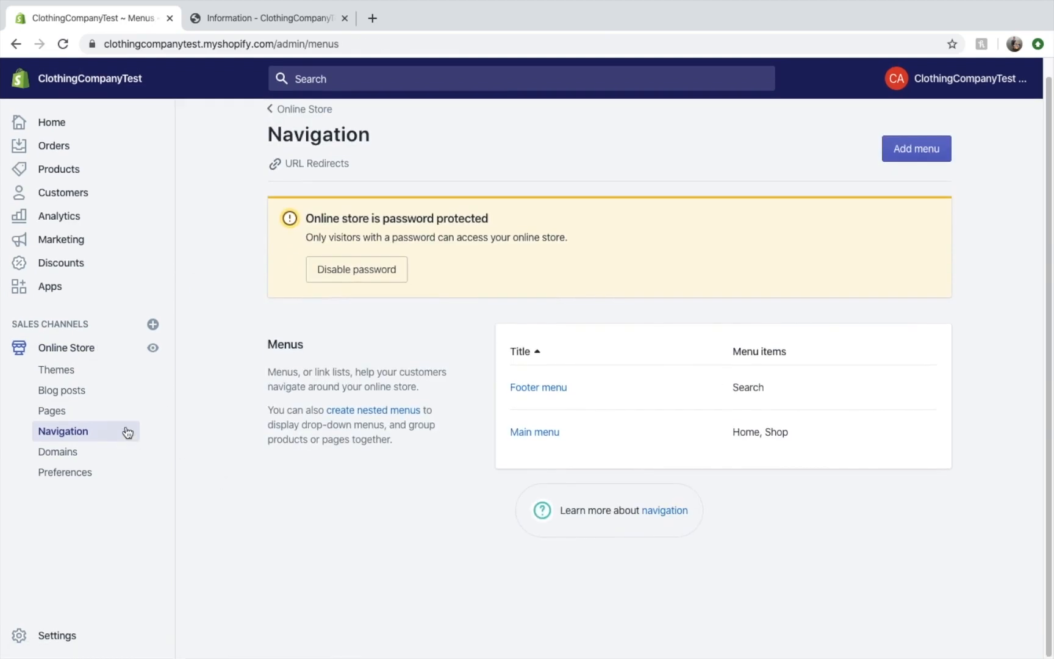
{"action": "left_click", "coordinate": [69, 457]}
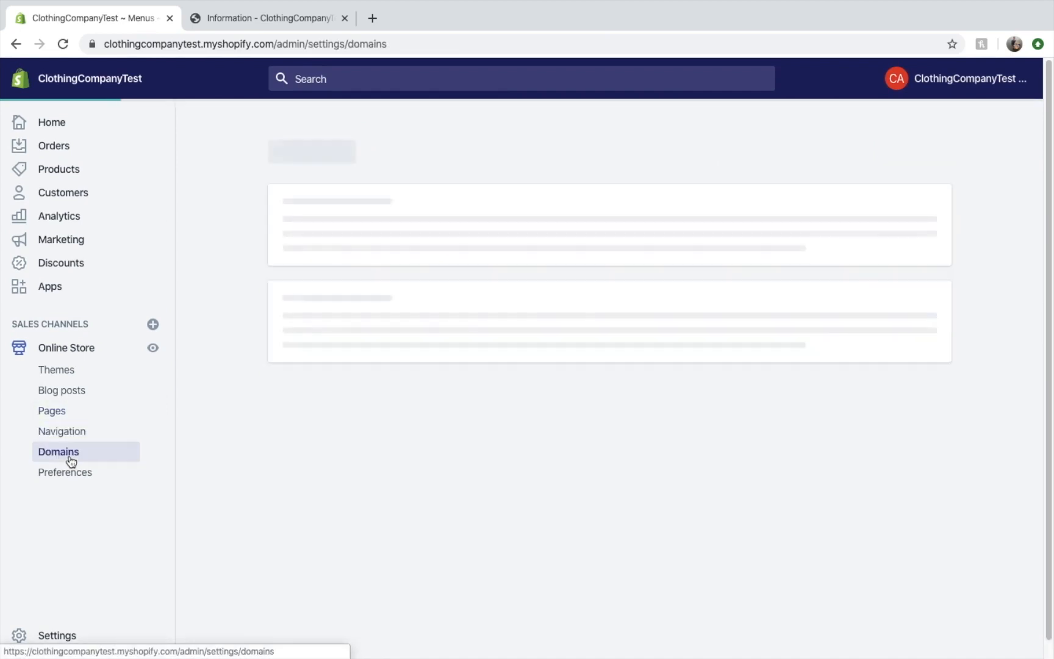
{"action": "left_click", "coordinate": [258, 20]}
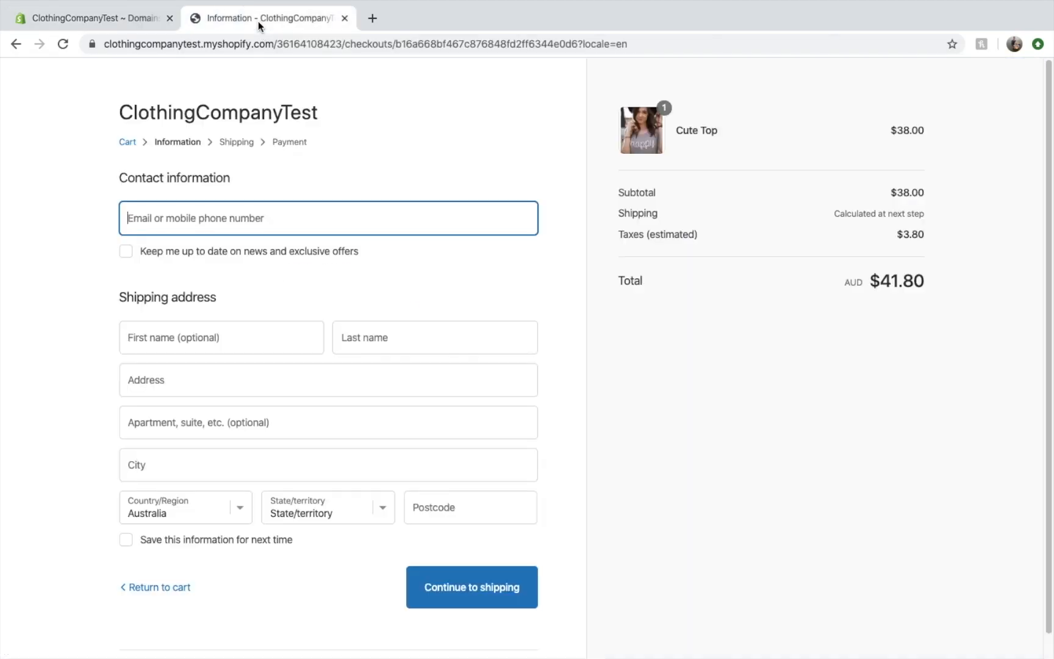
{"action": "left_click", "coordinate": [105, 45]}
{"action": "left_click_drag", "start_coordinate": [105, 46], "coordinate": [284, 46]}
{"action": "left_click", "coordinate": [134, 18]}
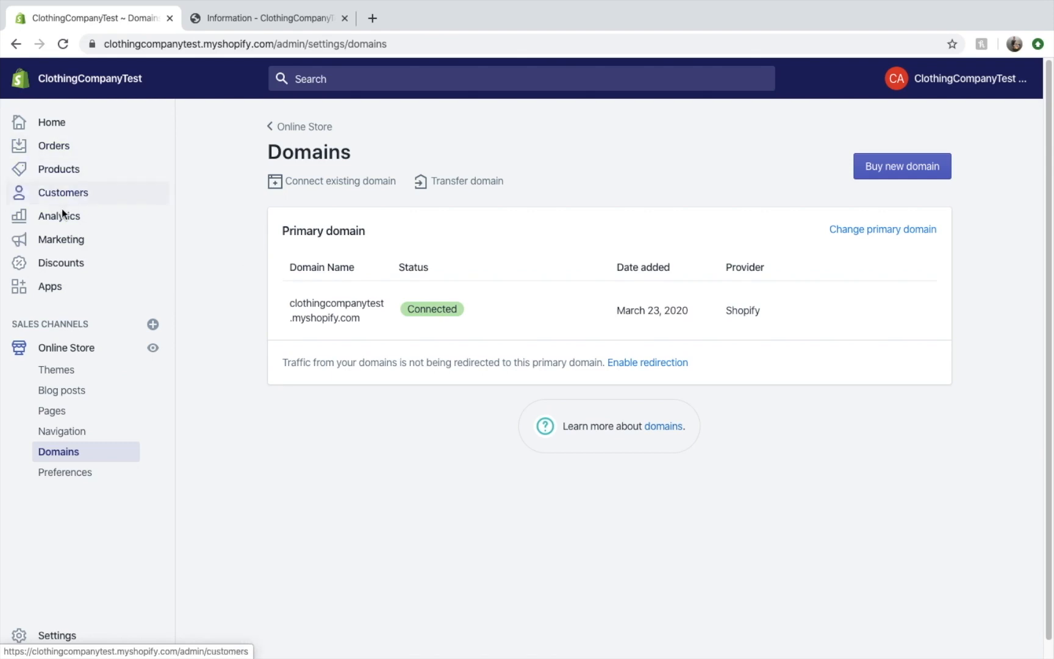
- Look over the admin's customers, orders and home overview pages
{"action": "left_click", "coordinate": [84, 192]}
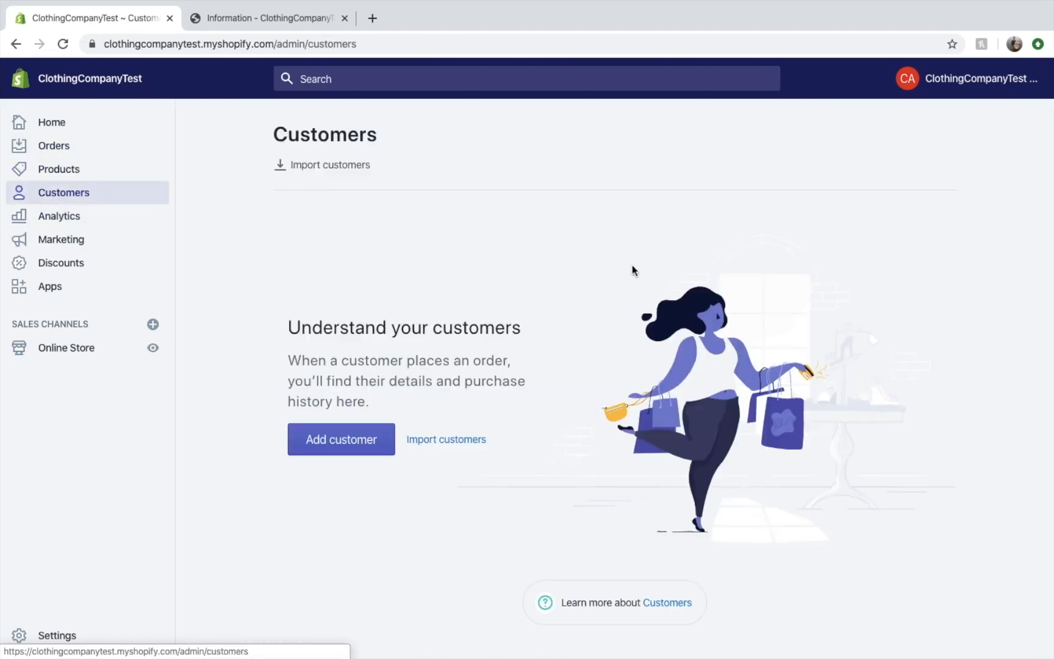
{"action": "left_click", "coordinate": [75, 151]}
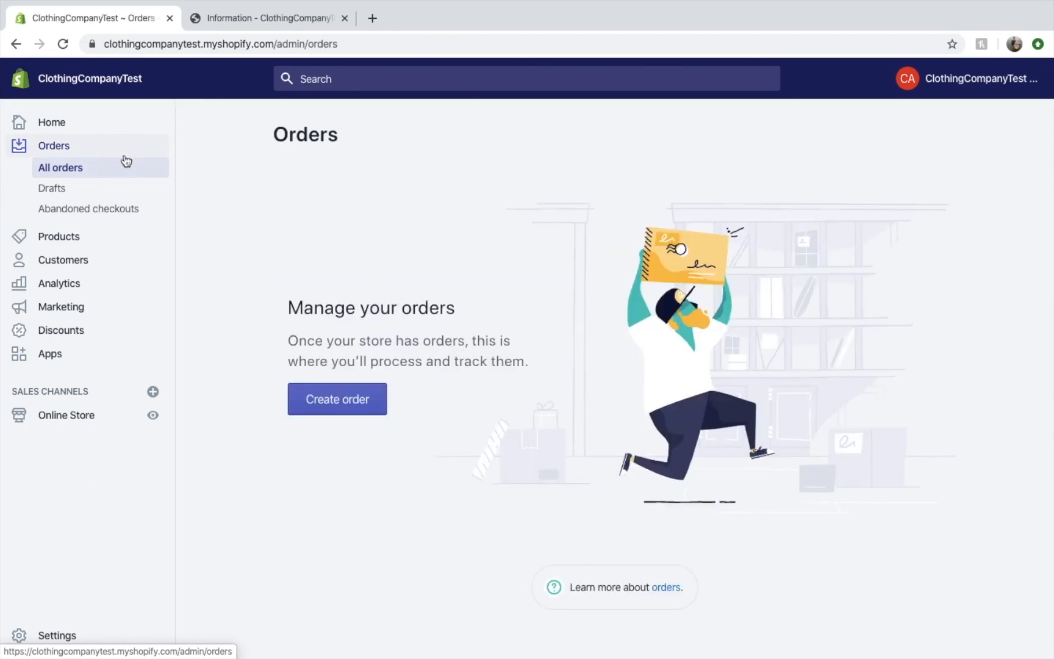
{"action": "left_click", "coordinate": [81, 126]}
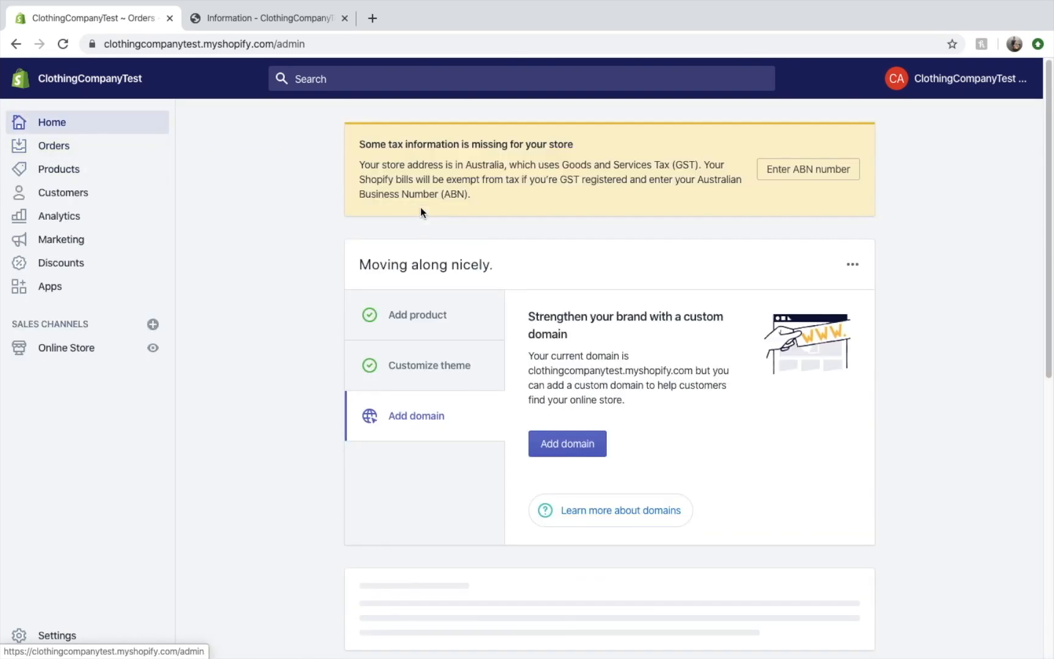
{"action": "scroll", "coordinate": [541, 447], "scroll_direction": "down", "scroll_amount": 3}
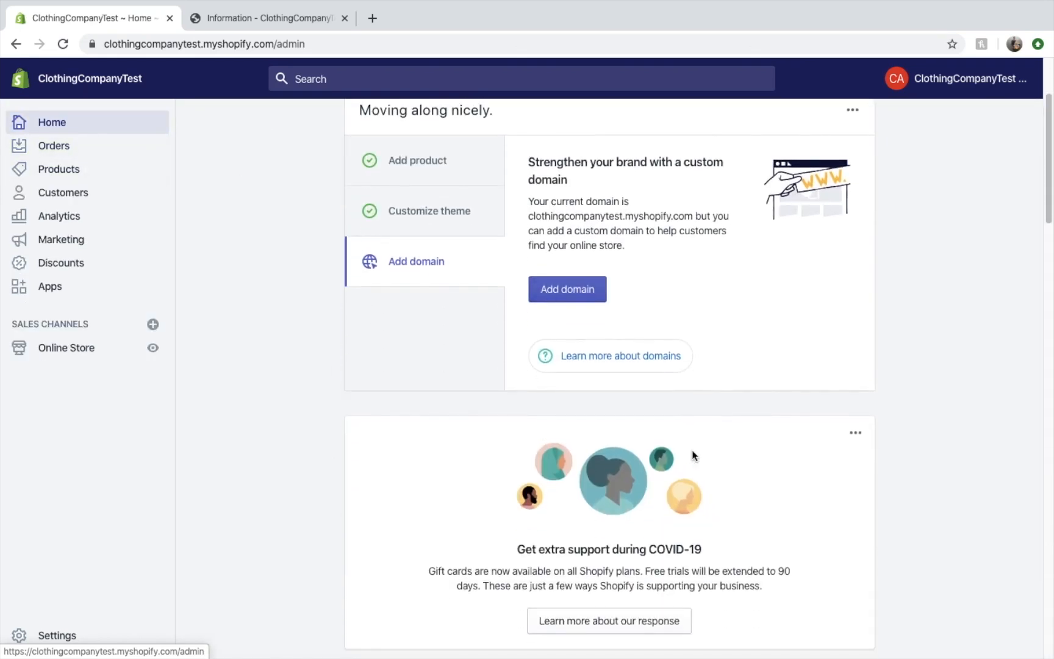
{"action": "scroll", "coordinate": [694, 455], "scroll_direction": "down", "scroll_amount": 2}
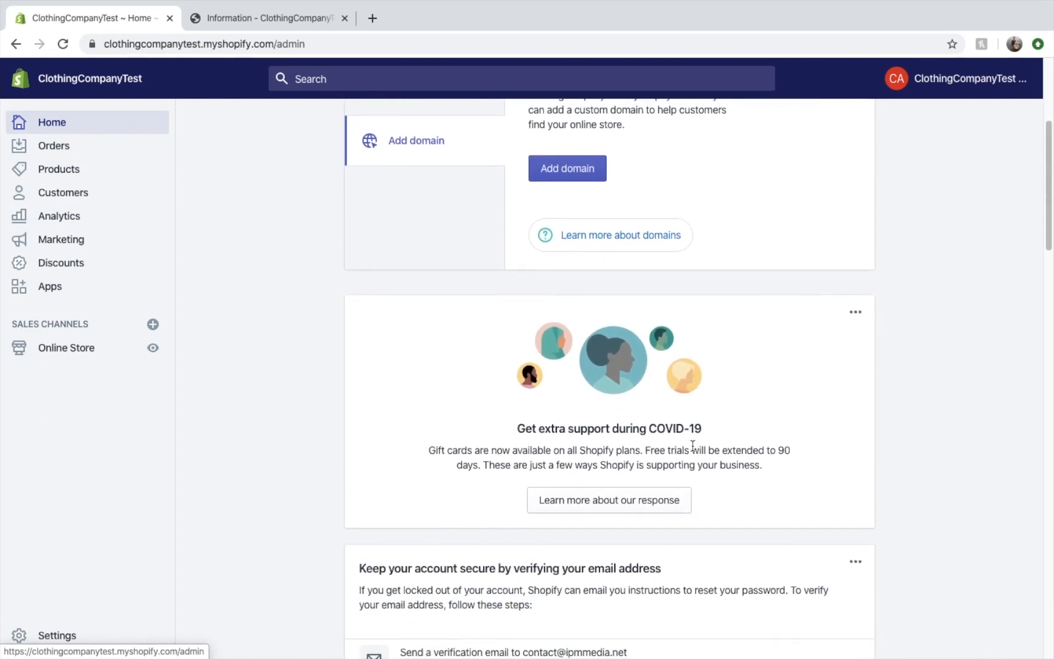
- Review the sales channels that can be added to the store, and close the list without adding any
{"action": "left_click", "coordinate": [153, 325]}
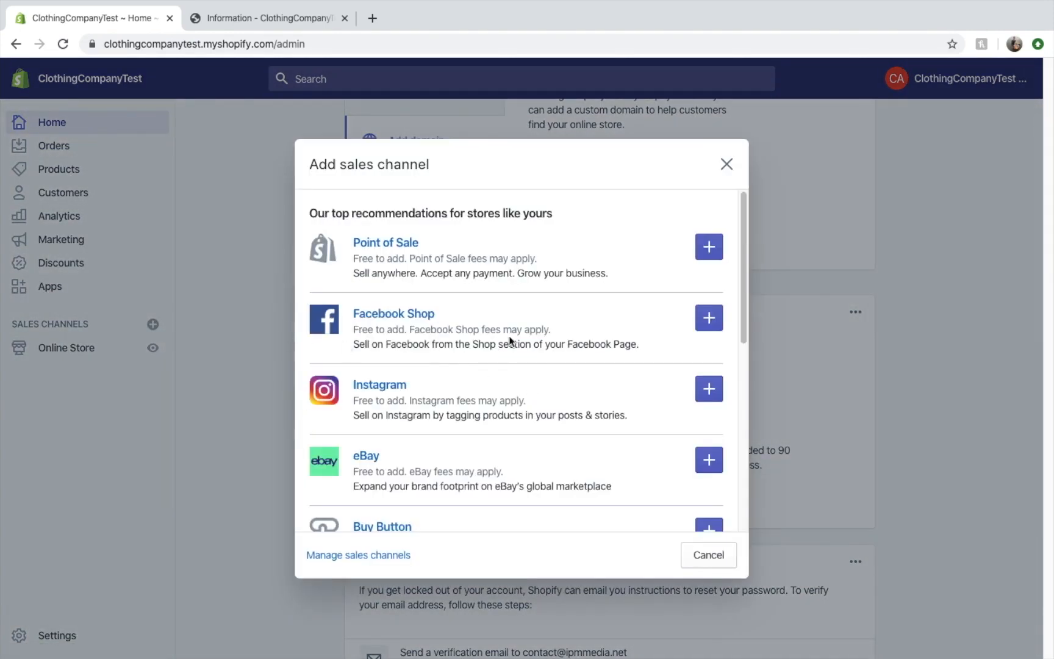
{"action": "scroll", "coordinate": [430, 388], "scroll_direction": "down", "scroll_amount": 1}
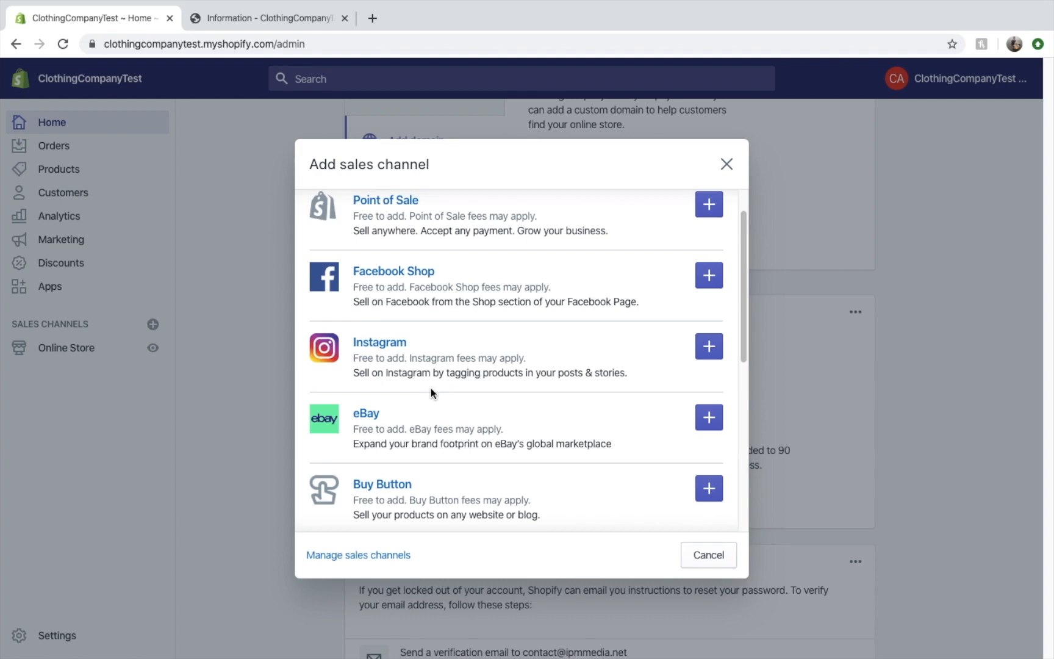
{"action": "left_click", "coordinate": [727, 165]}
- Switch back to the live store's checkout and go from there to the store's home page
{"action": "left_click", "coordinate": [281, 25]}
{"action": "scroll", "coordinate": [643, 422], "scroll_direction": "up", "scroll_amount": 2}
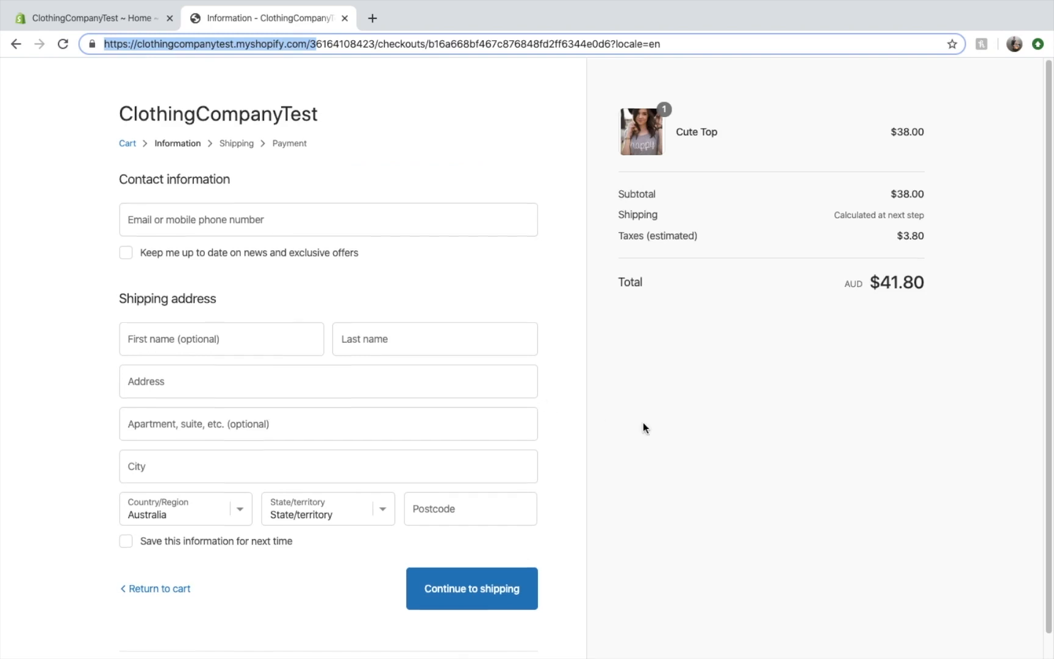
{"action": "left_click", "coordinate": [156, 111]}
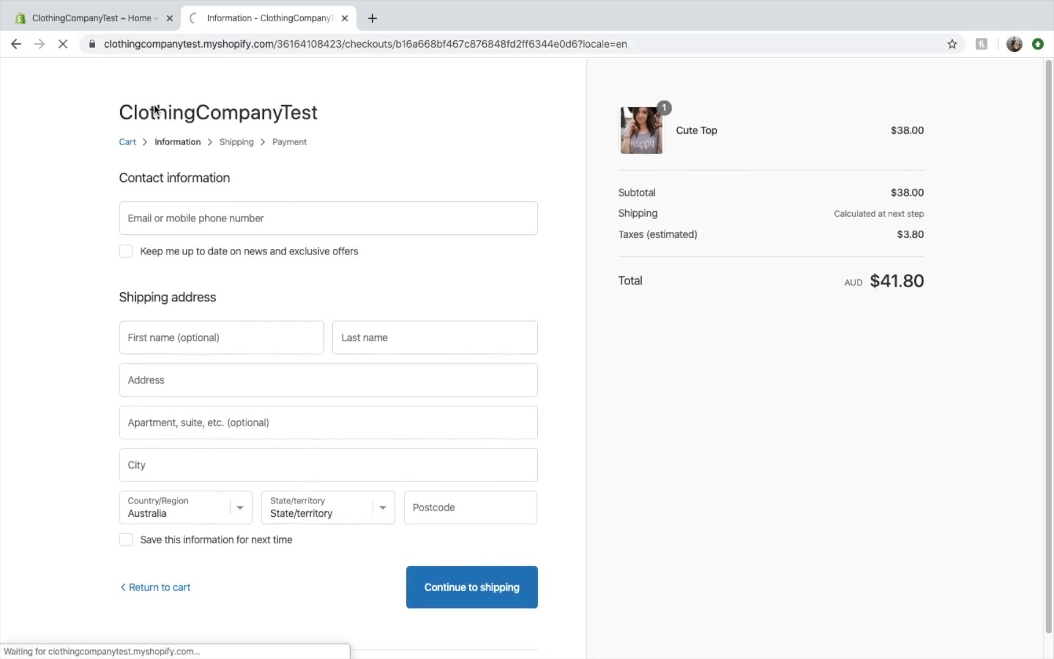